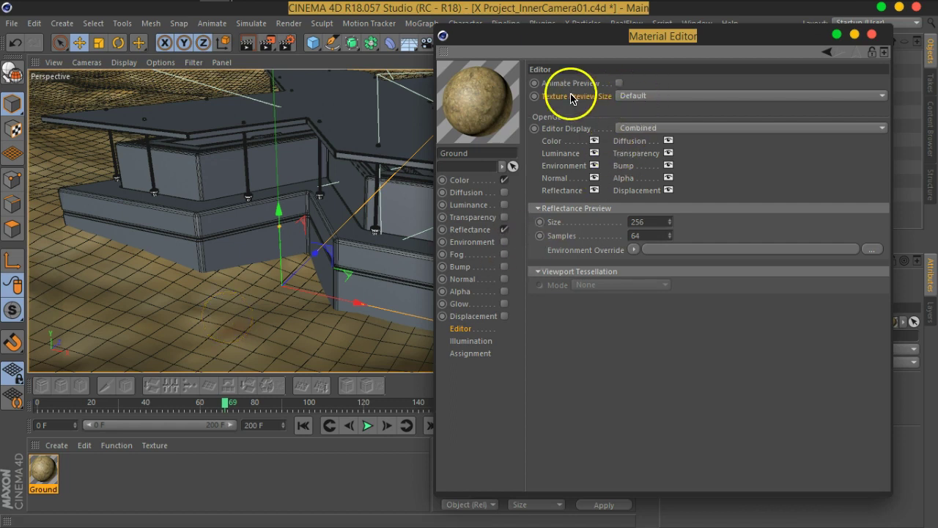
- Set the Ground material's texture preview size to 2048x2048 (16 MB) and close the Material Editor
click(636, 98)
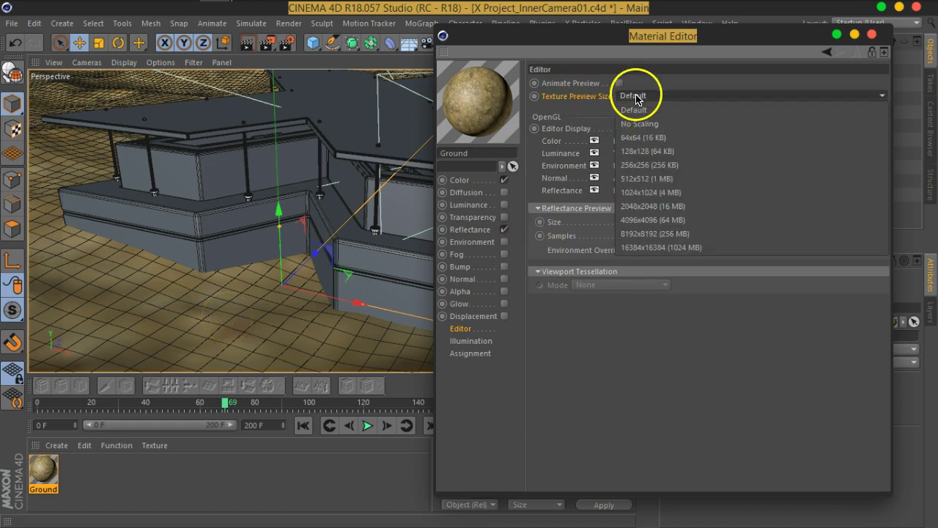
click(662, 206)
drag(606, 52, 799, 257)
scroll(271, 261, up, 3)
alt+drag(260, 262, 329, 243)
scroll(430, 275, down, 3)
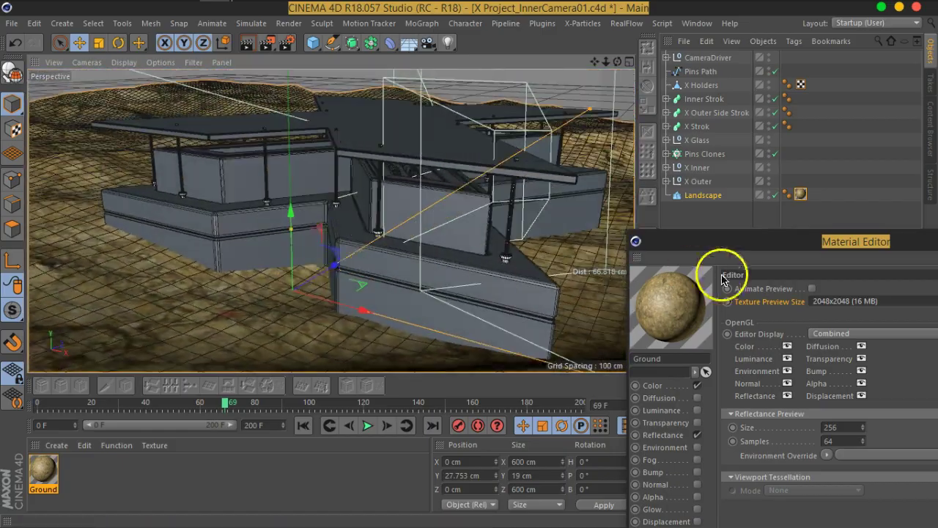
drag(747, 247, 169, 259)
click(691, 197)
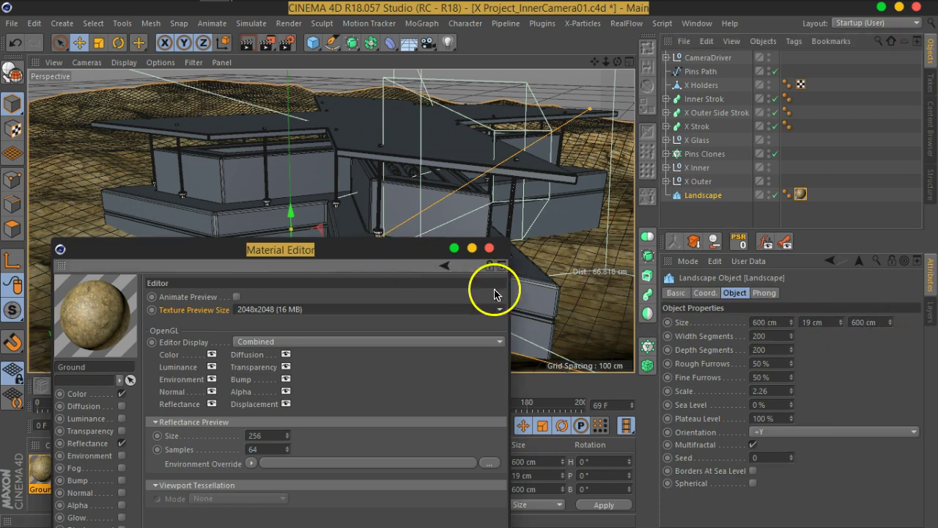
click(490, 248)
scroll(465, 245, up, 3)
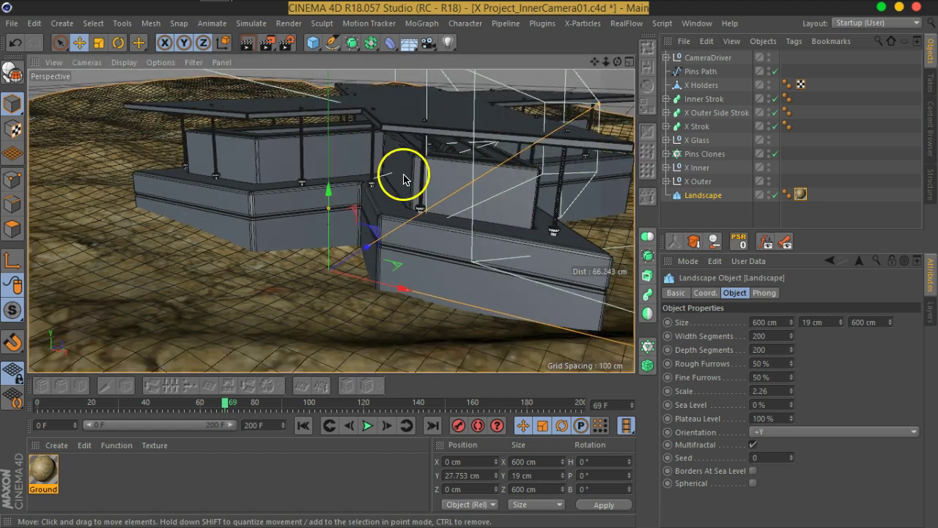
- Set the projection of the Landscape's Ground texture tag to Cubic
click(801, 194)
click(770, 349)
click(771, 408)
- Switch the viewport display to shading without wireframe lines and inspect the ground texture near and far from the building
scroll(286, 273, down, 3)
alt+drag(300, 278, 422, 284)
scroll(420, 274, down, 10)
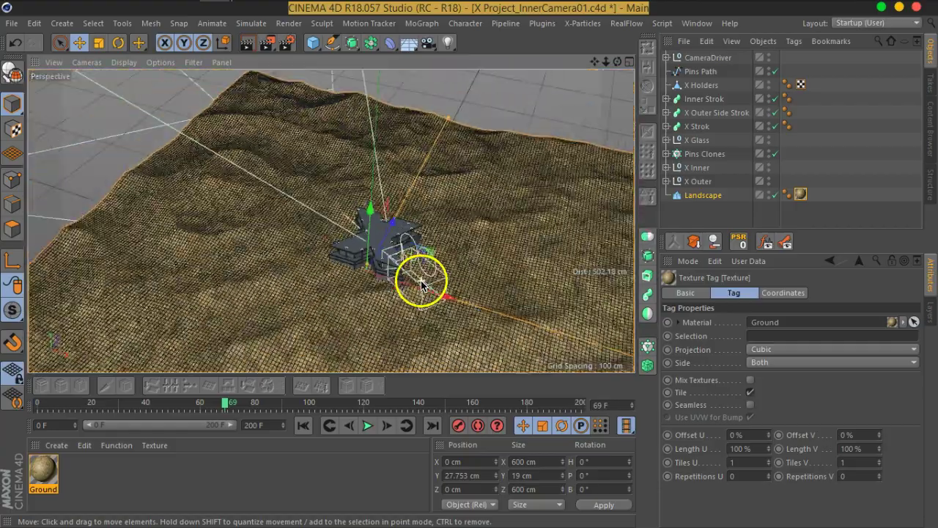
mouse_move(358, 258)
alt+mouse_down()
mouse_move(379, 279)
mouse_move(153, 65)
alt+mouse_up()
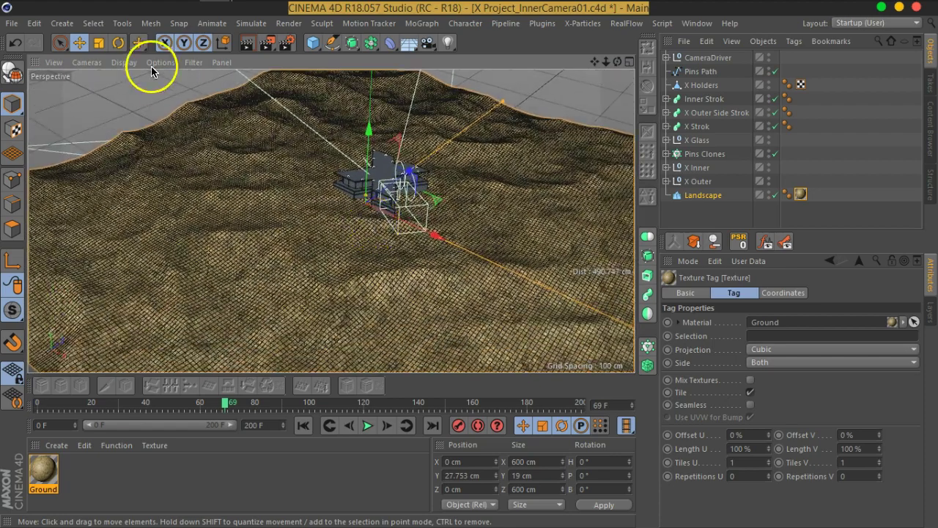
click(125, 62)
click(151, 84)
mouse_move(324, 215)
alt+mouse_down()
mouse_move(293, 268)
mouse_move(321, 210)
mouse_move(334, 203)
alt+mouse_up()
scroll(342, 209, up, 8)
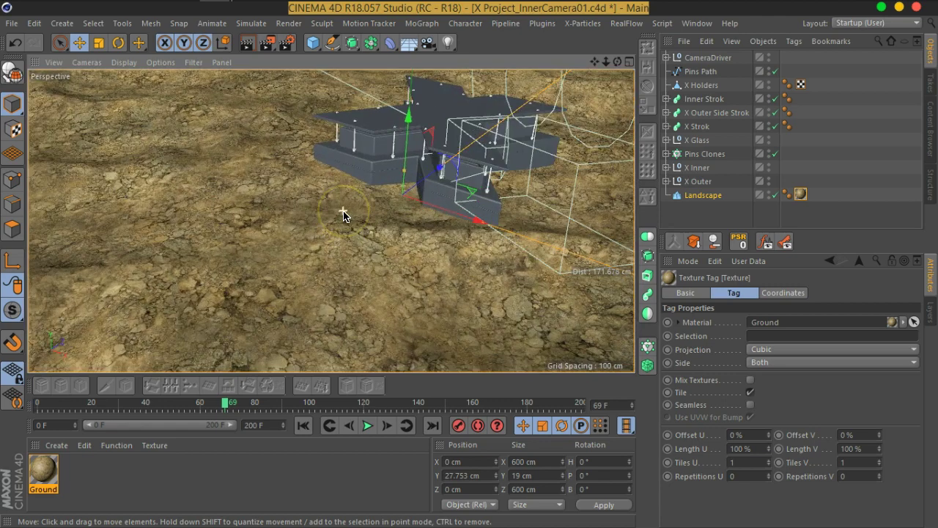
scroll(358, 234, up, 3)
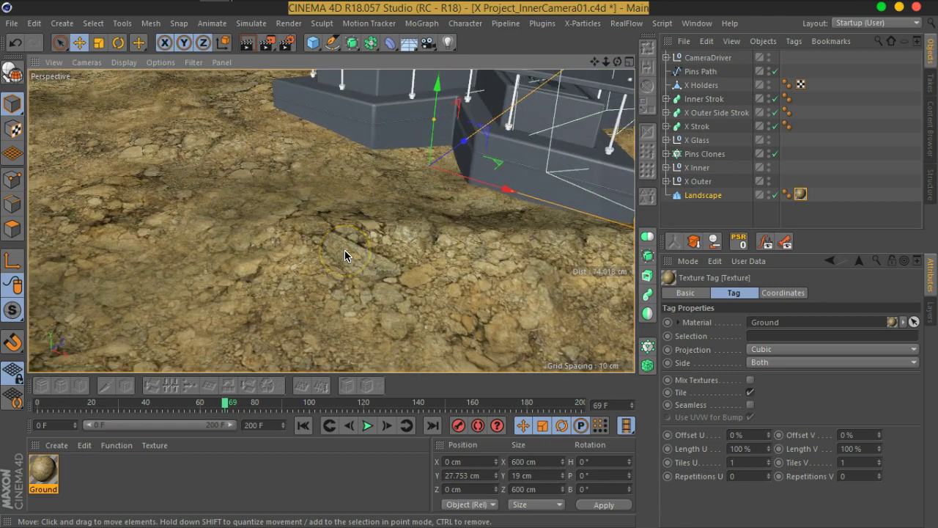
scroll(346, 255, down, 8)
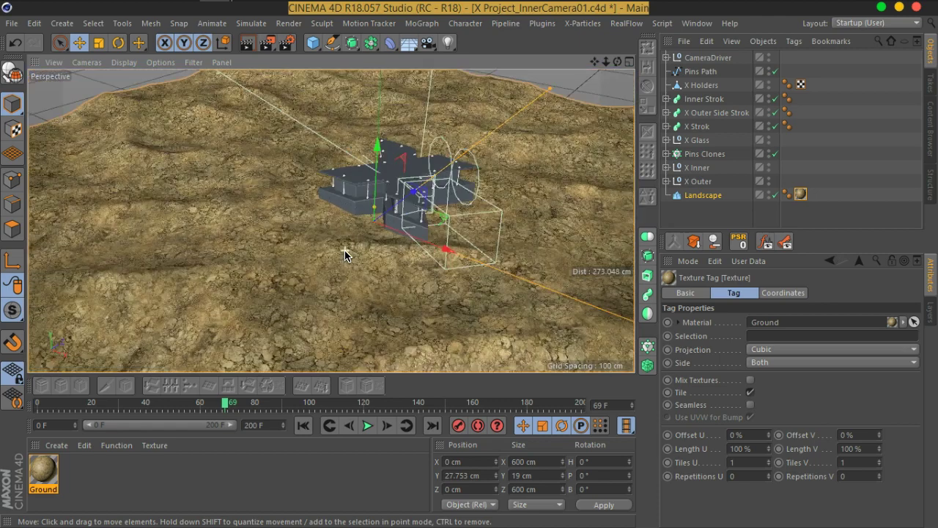
scroll(346, 255, up, 4)
scroll(345, 254, up, 5)
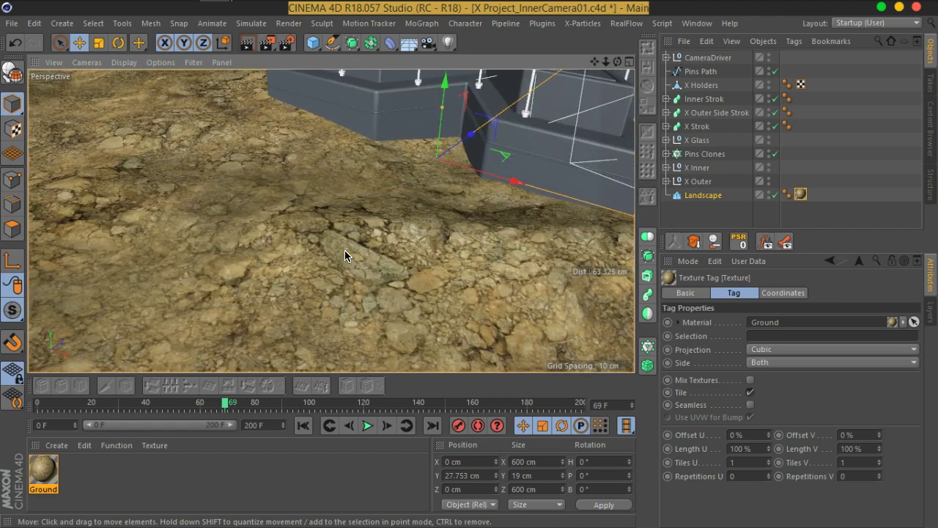
- Activate Texture mode and set the Ground texture tag's projection to Flat
click(12, 129)
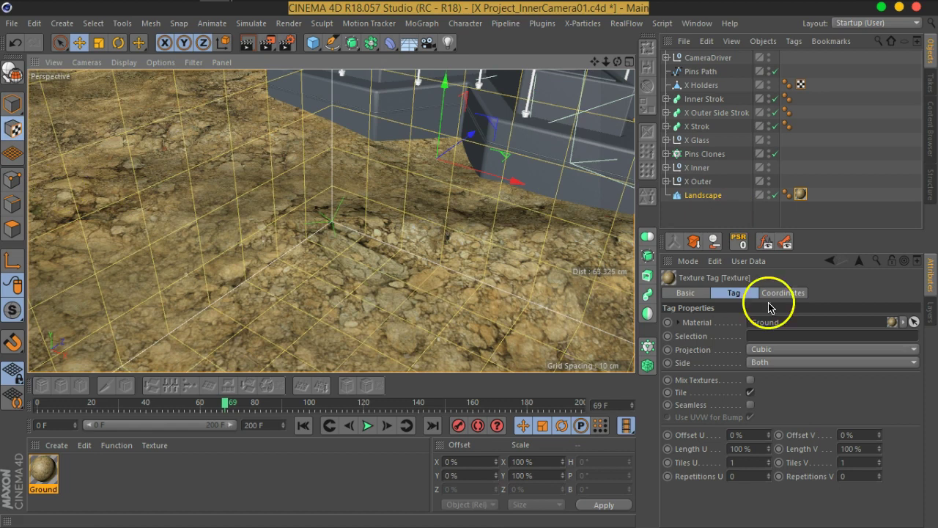
click(789, 351)
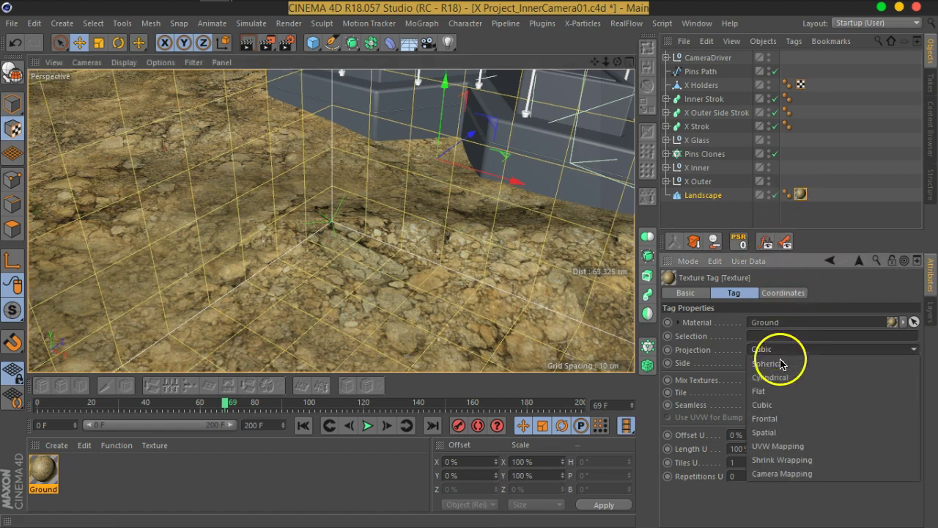
click(775, 387)
- Rotate the flat texture projection to a pitch of 90° so it lies parallel to the landscape
alt+drag(264, 220, 292, 214)
scroll(290, 212, down, 5)
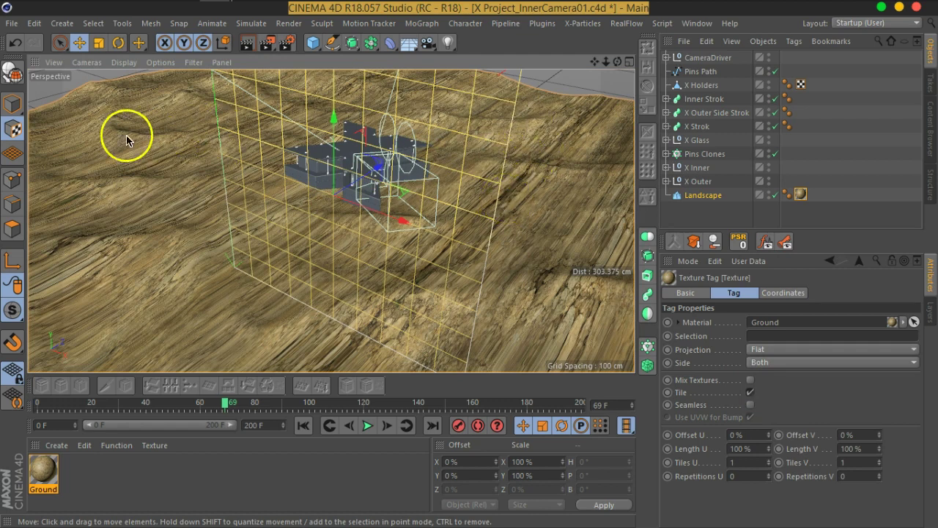
click(118, 42)
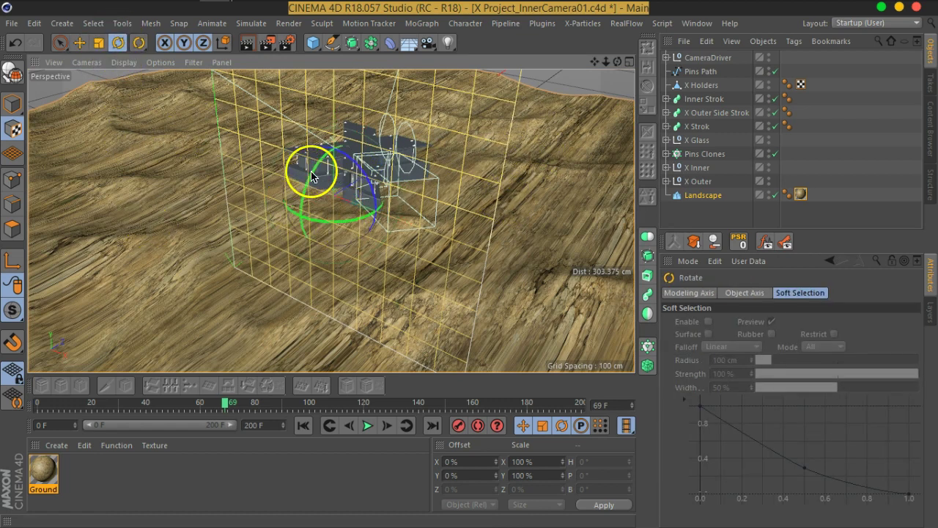
drag(312, 176, 308, 251)
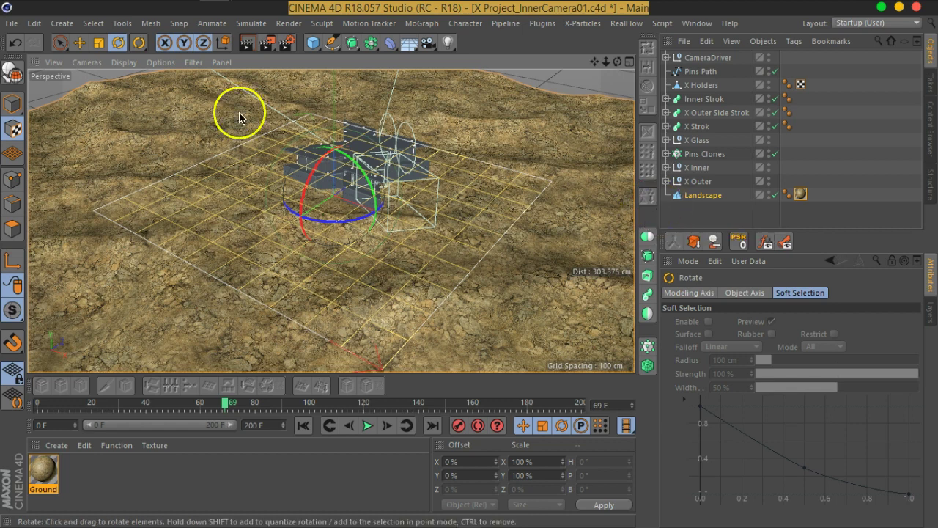
- Enable axis editing and scale the Ground texture projection to 50 cm in X, Y and Z
click(99, 43)
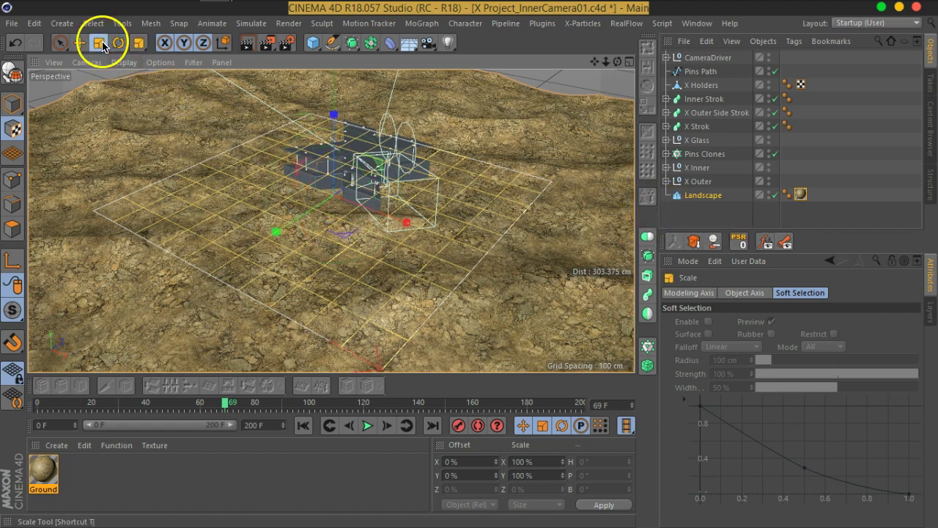
click(6, 264)
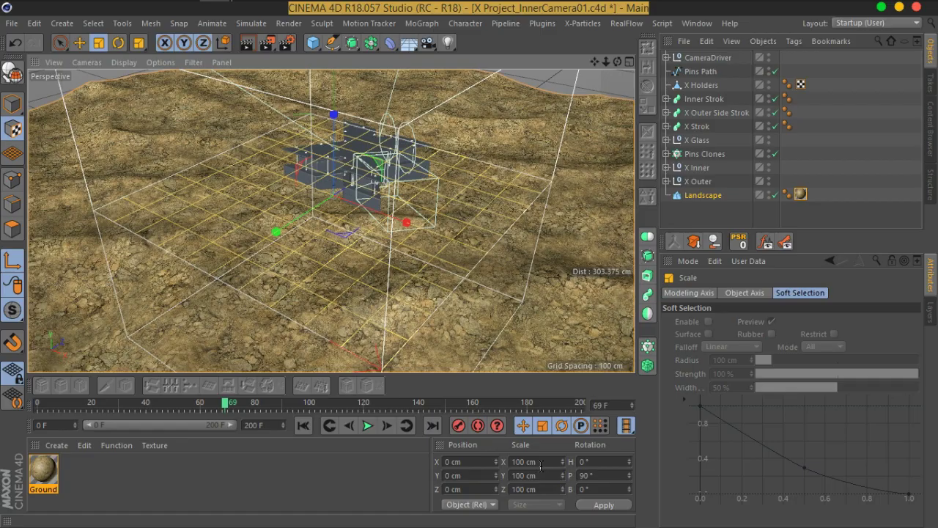
drag(605, 211, 355, 303)
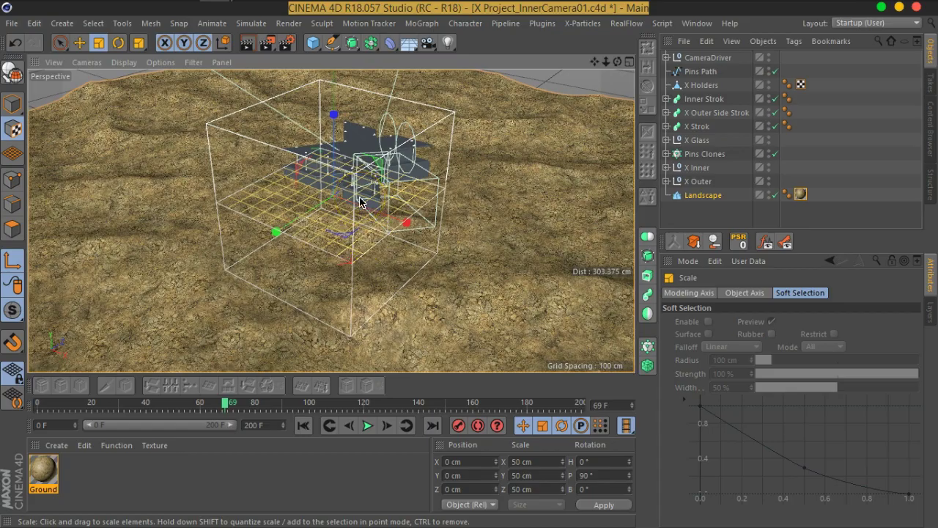
scroll(360, 202, up, 10)
alt+drag(360, 227, 342, 203)
alt+drag(347, 235, 423, 269)
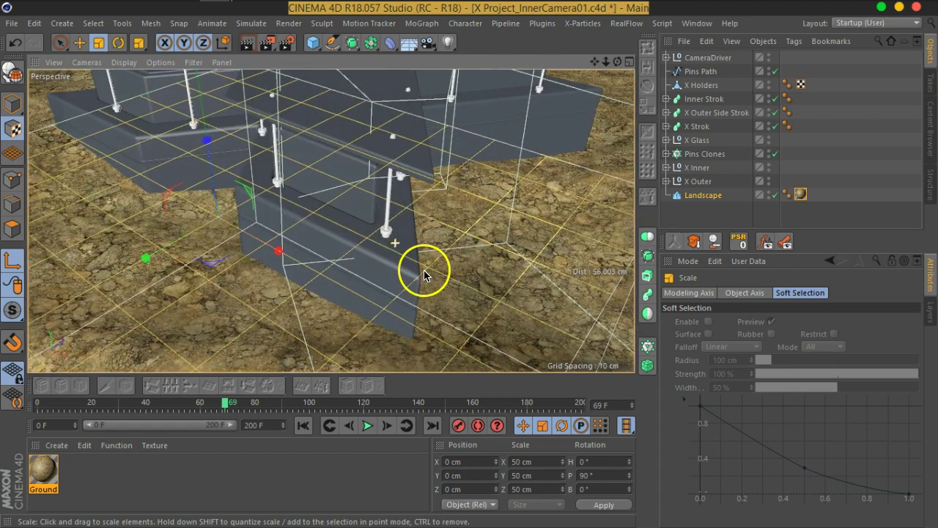
- Deselect the landscape, check the Ground material's settings and return to Model mode
click(725, 217)
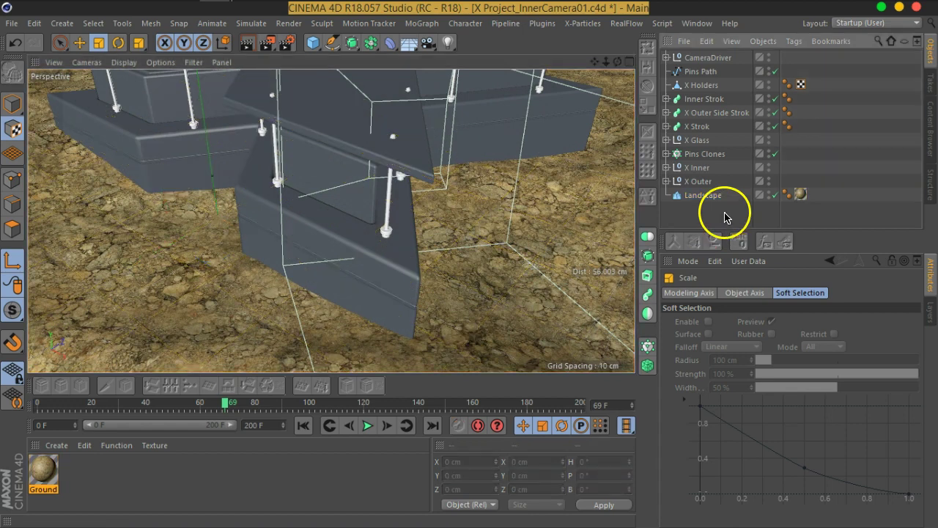
double_click(800, 194)
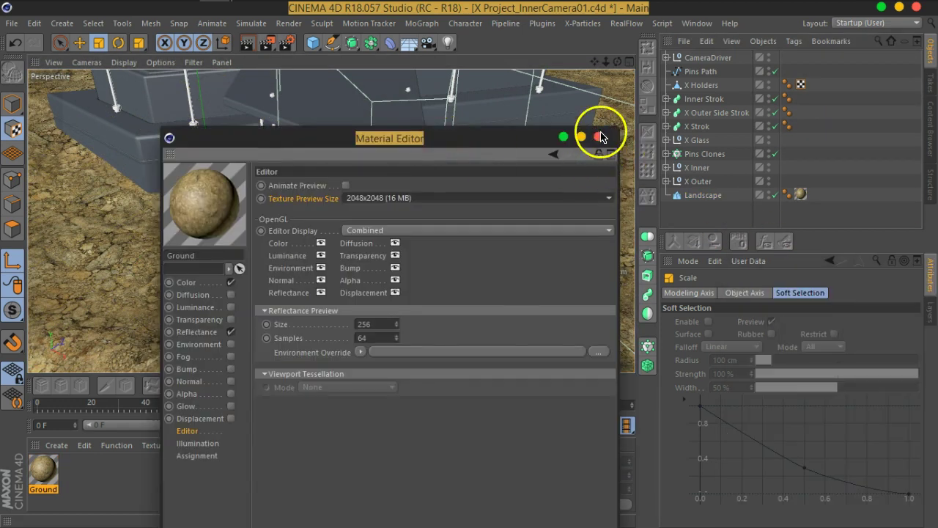
click(604, 135)
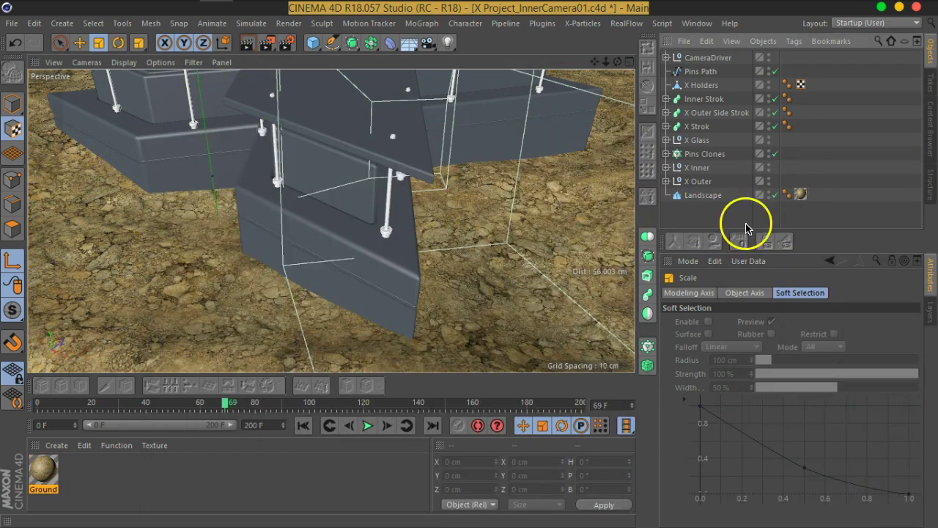
click(22, 131)
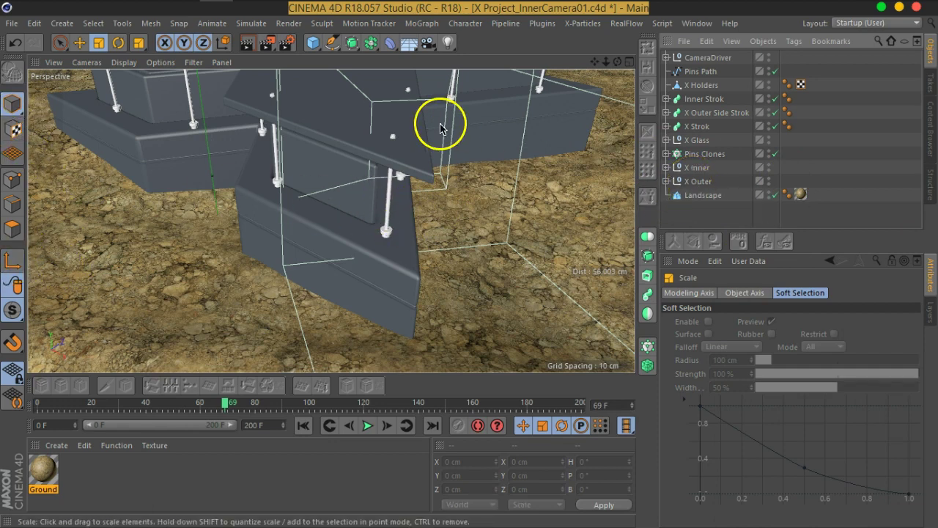
- Examine the building on the retextured ground from several angles and check the Landscape's texture tag settings
scroll(341, 172, down, 5)
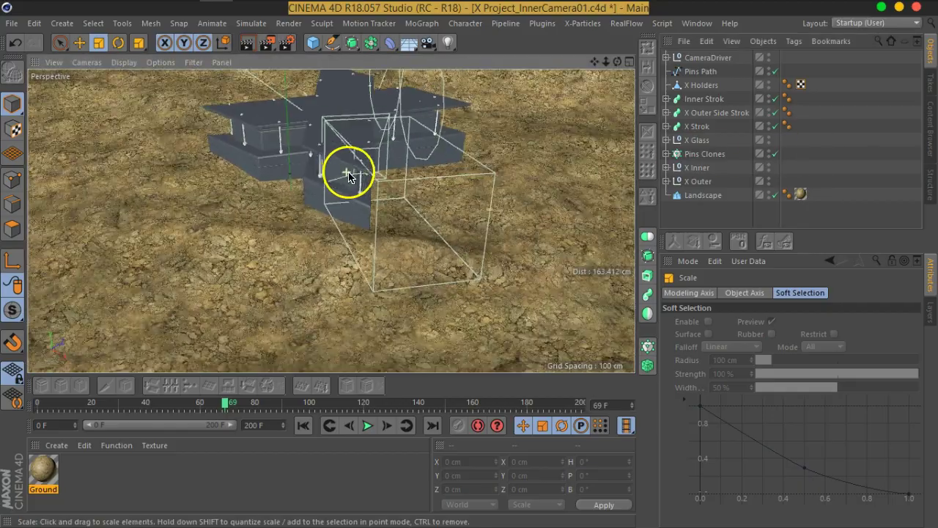
alt+drag(410, 198, 443, 187)
scroll(433, 204, up, 5)
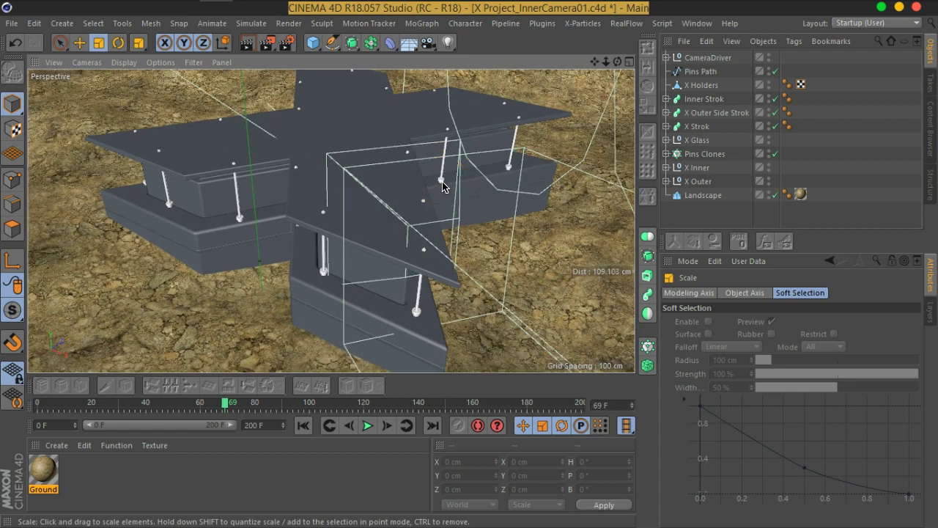
scroll(443, 187, down, 2)
alt+drag(443, 187, 467, 195)
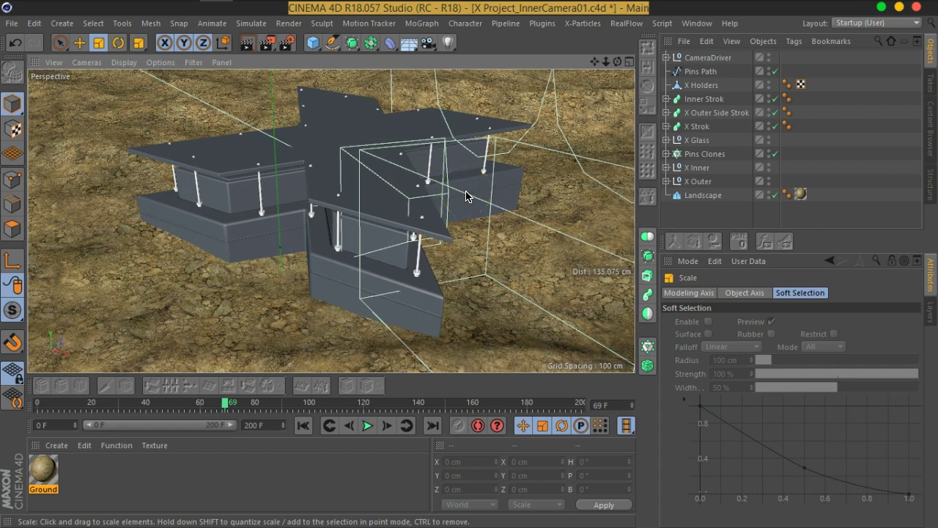
scroll(315, 260, up, 8)
alt+drag(316, 260, 395, 257)
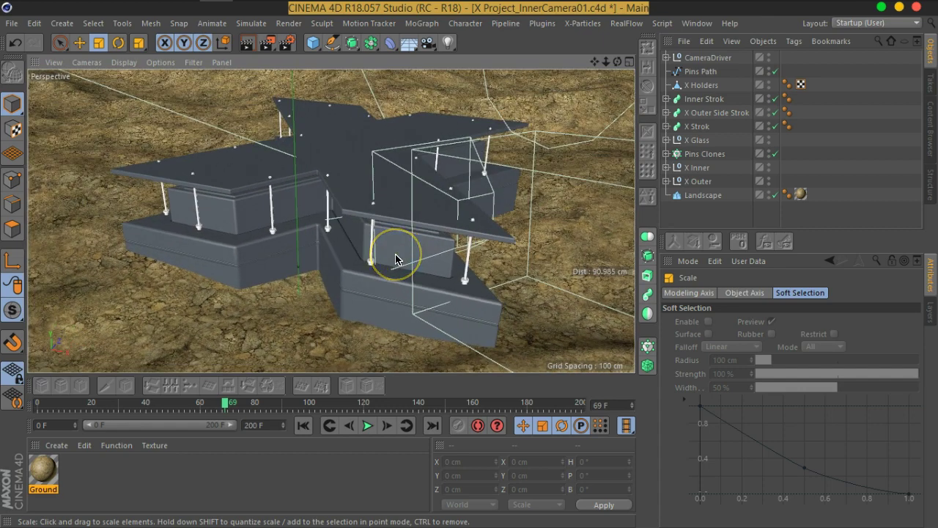
click(670, 208)
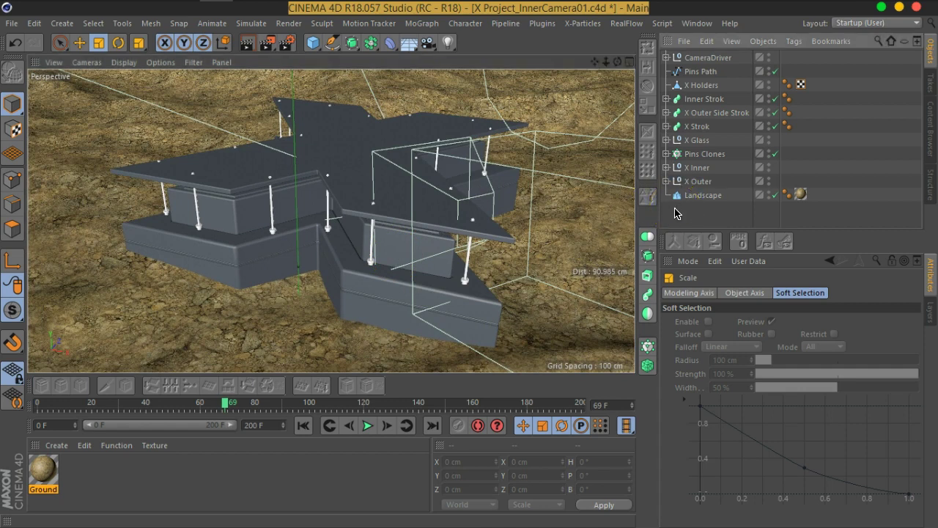
click(801, 194)
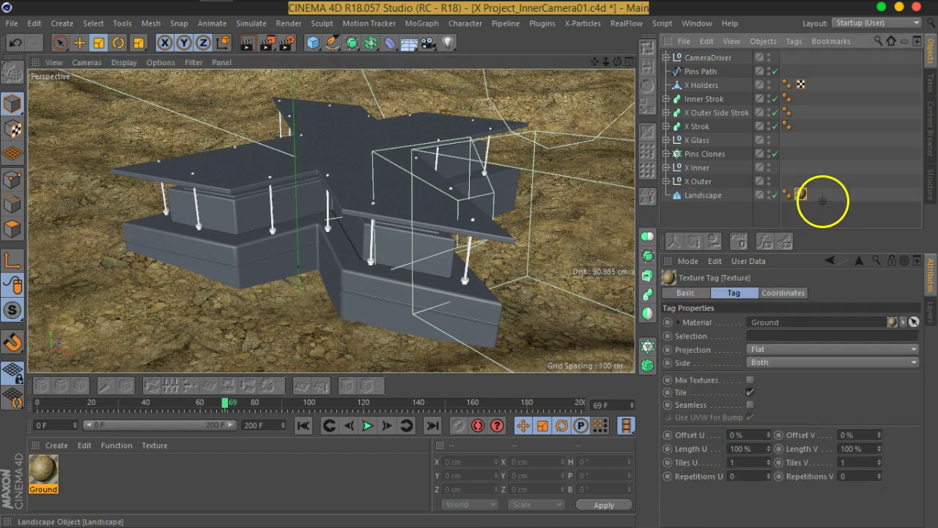
click(821, 198)
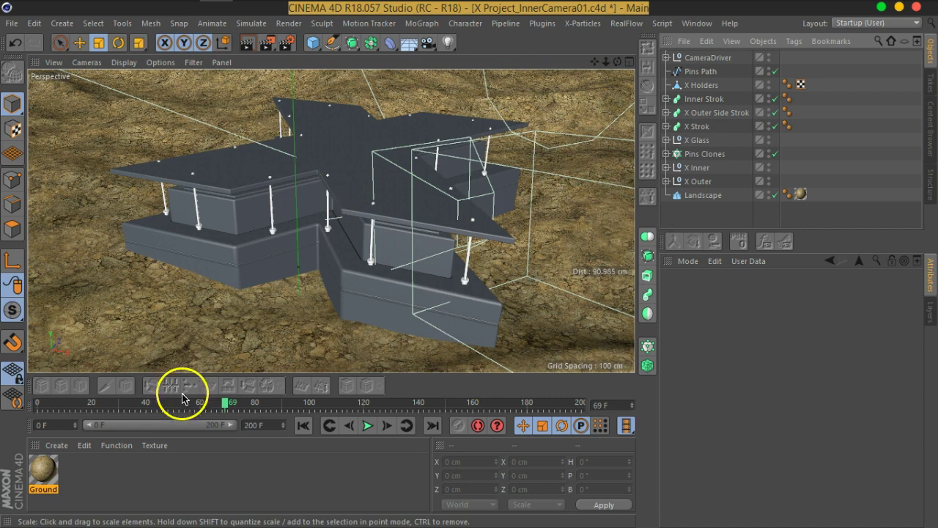
- Create a new material and rename it OverRide
double_click(75, 486)
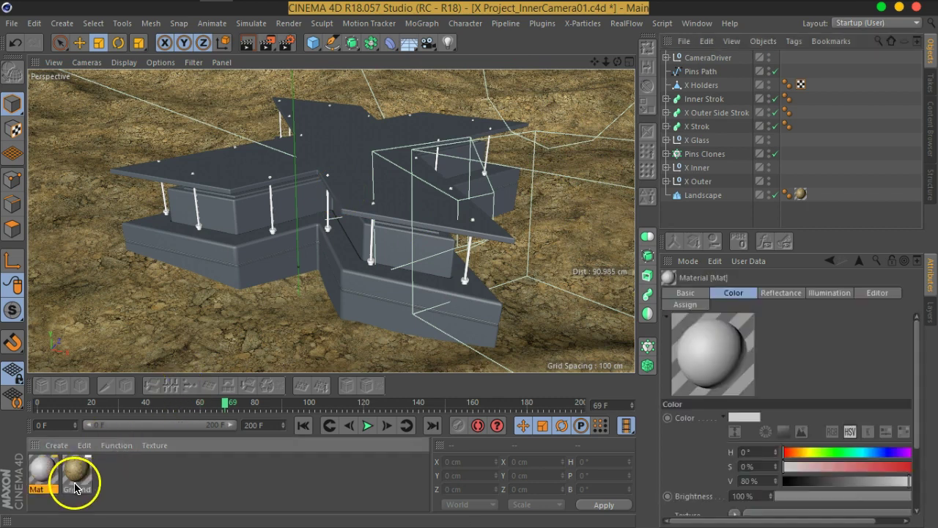
double_click(34, 489)
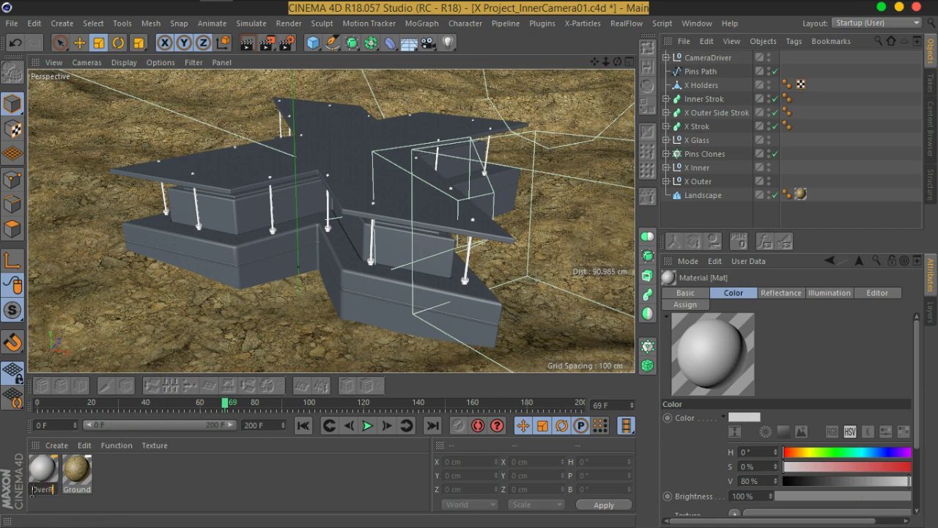
key(Return)
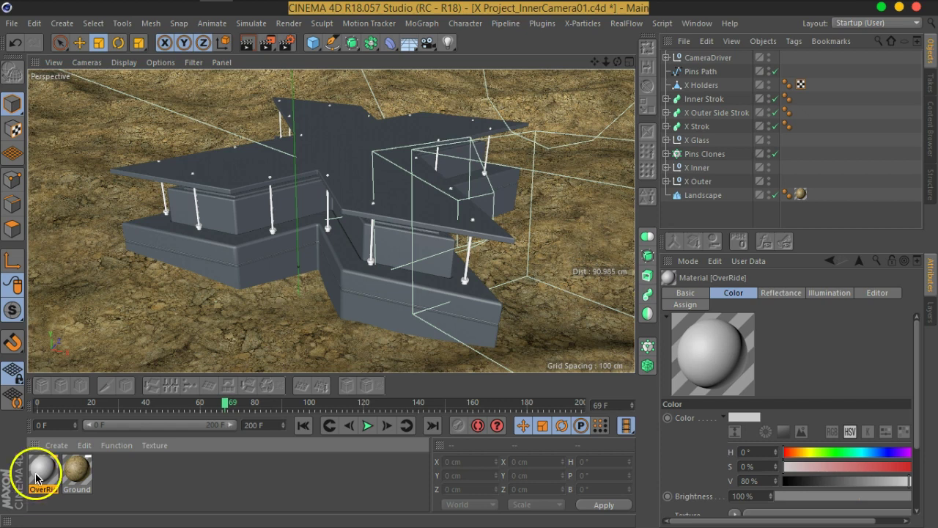
- Turn off Reflectance for the OverRide material and darken its color to a V value of about 41%
double_click(35, 478)
click(273, 264)
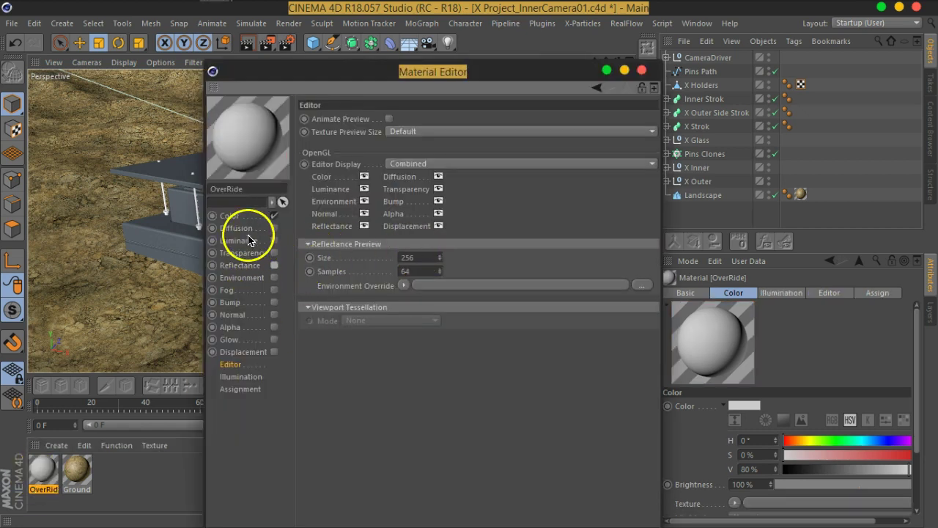
click(229, 216)
drag(492, 189, 522, 188)
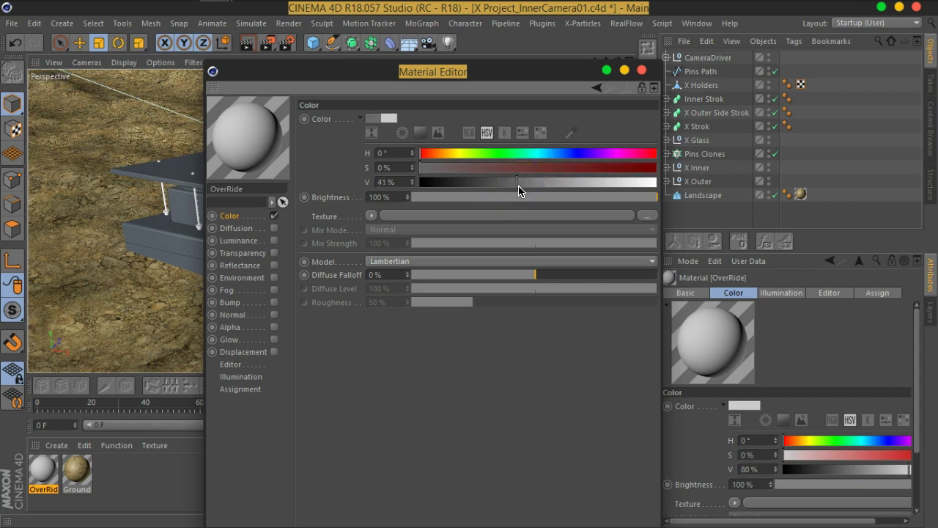
- Darken the OverRide material's color further to a V value of 30% and close its settings
drag(515, 190, 515, 190)
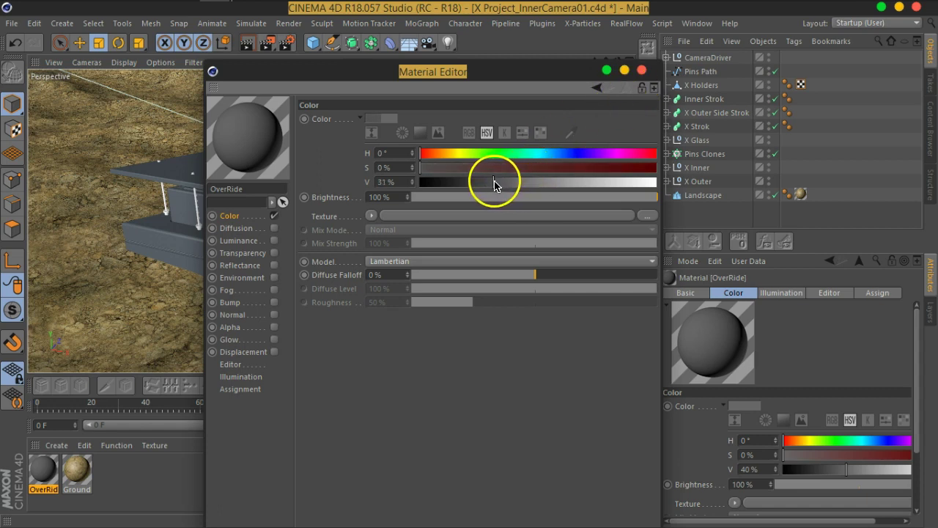
drag(492, 185, 491, 181)
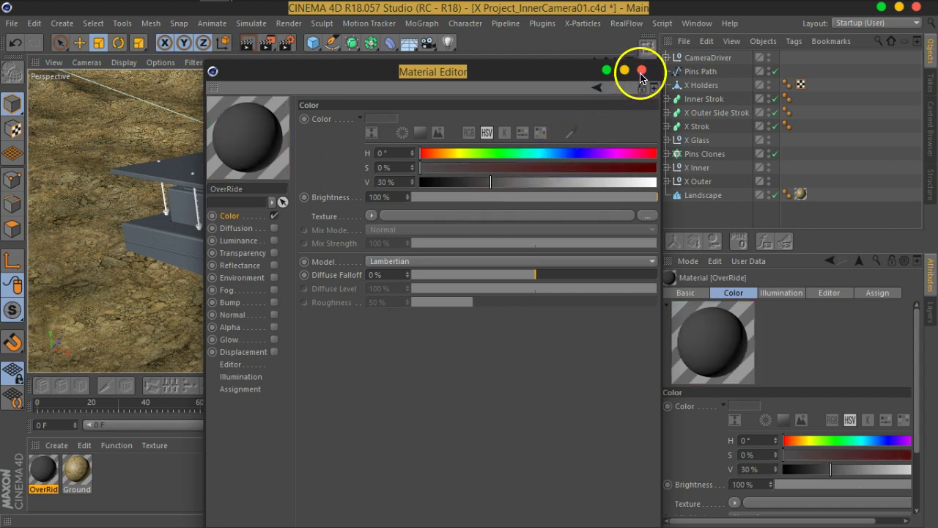
click(641, 69)
- Enable Material Override in the render settings and assign OverRide as its custom material
click(286, 43)
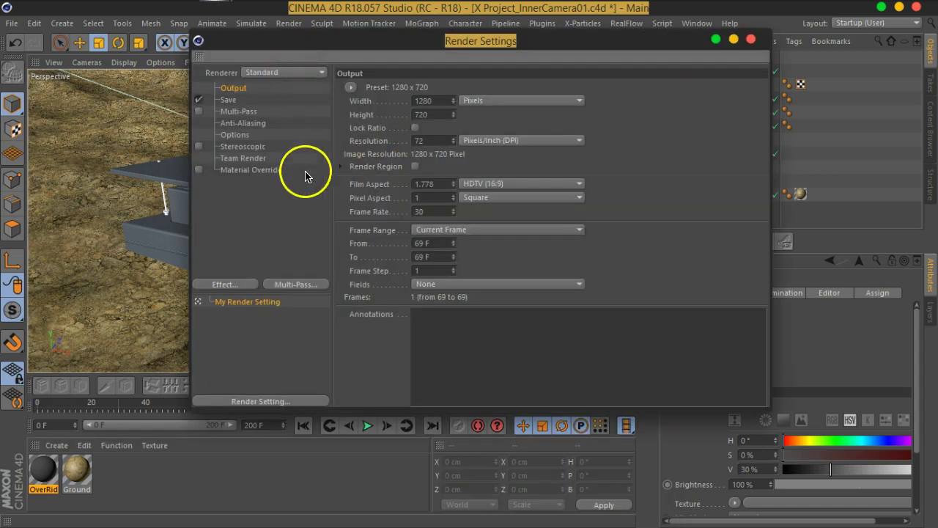
click(240, 170)
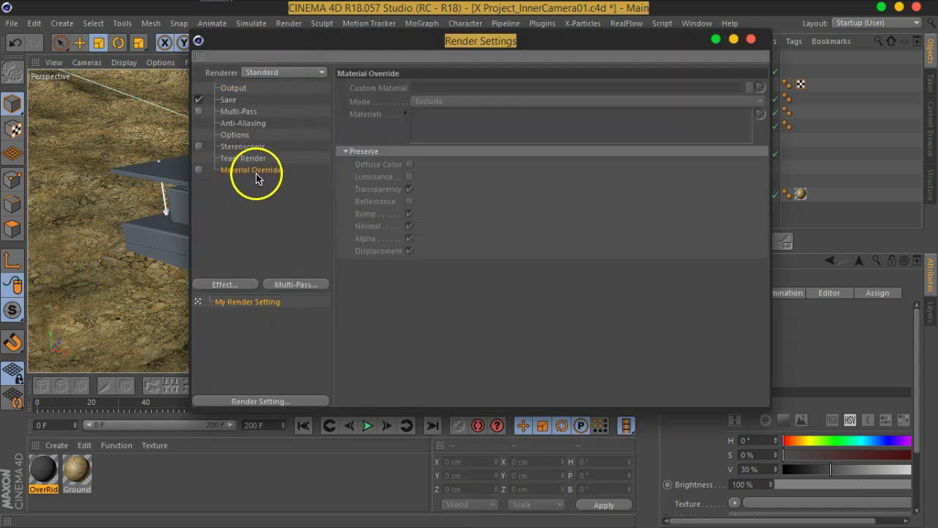
click(199, 170)
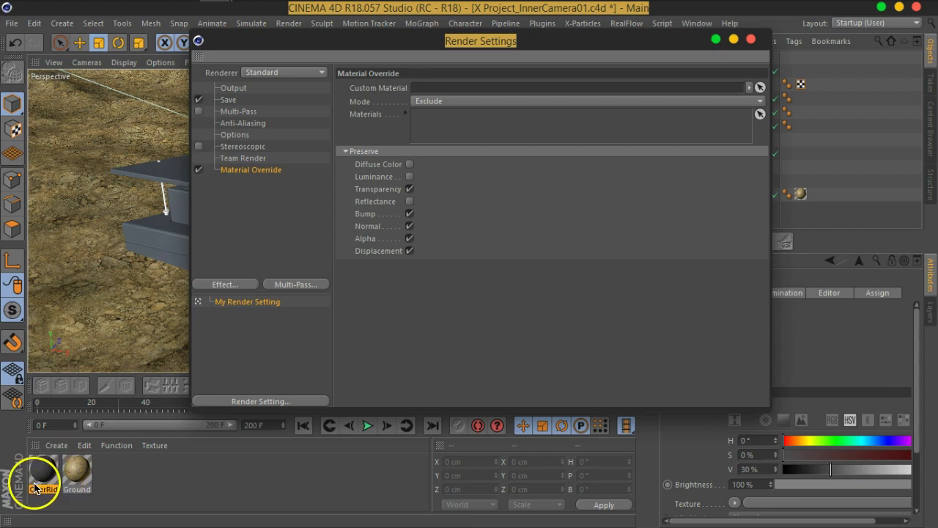
drag(33, 473, 557, 205)
drag(484, 99, 481, 88)
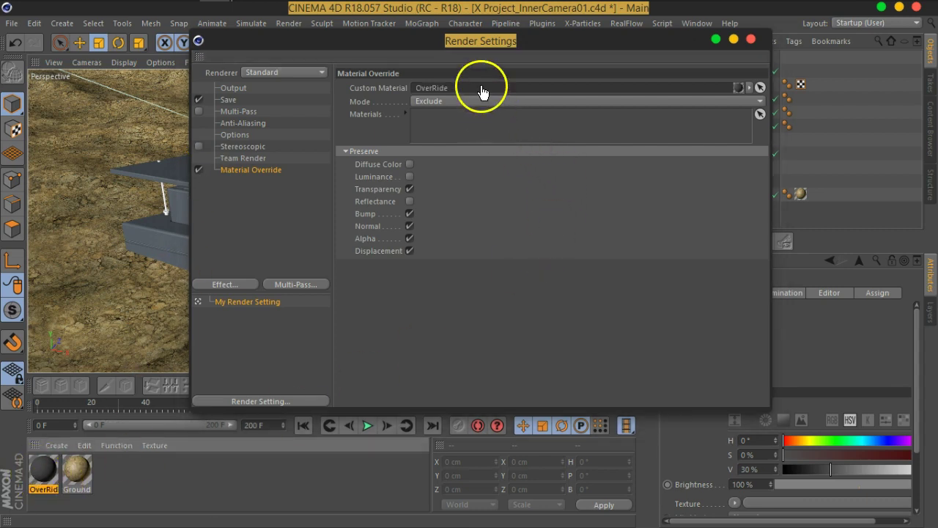
click(750, 39)
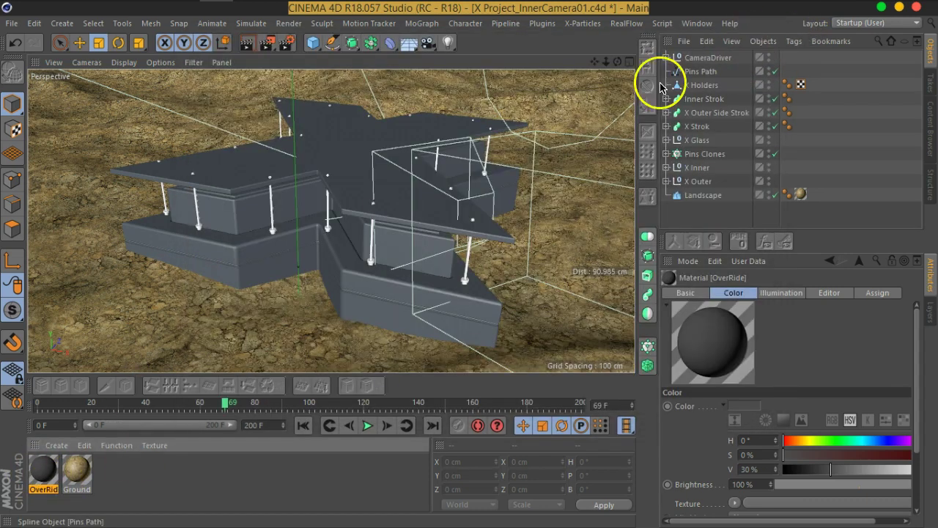
- Test-render the perspective view with the material override and save the project
click(247, 43)
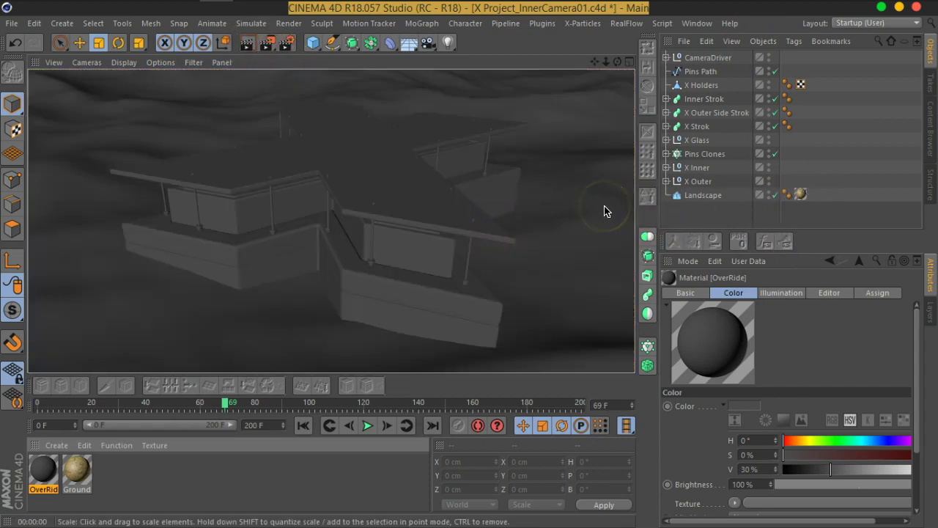
click(829, 154)
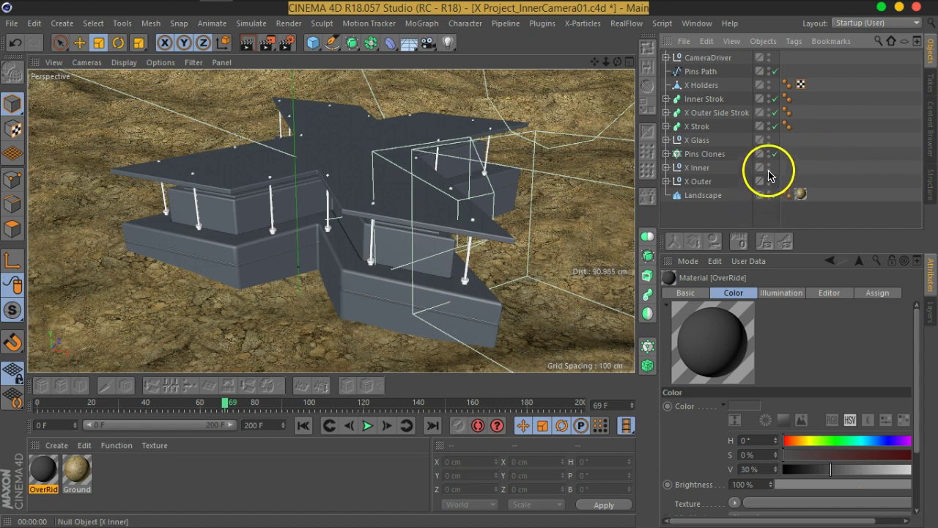
key(ctrl+s)
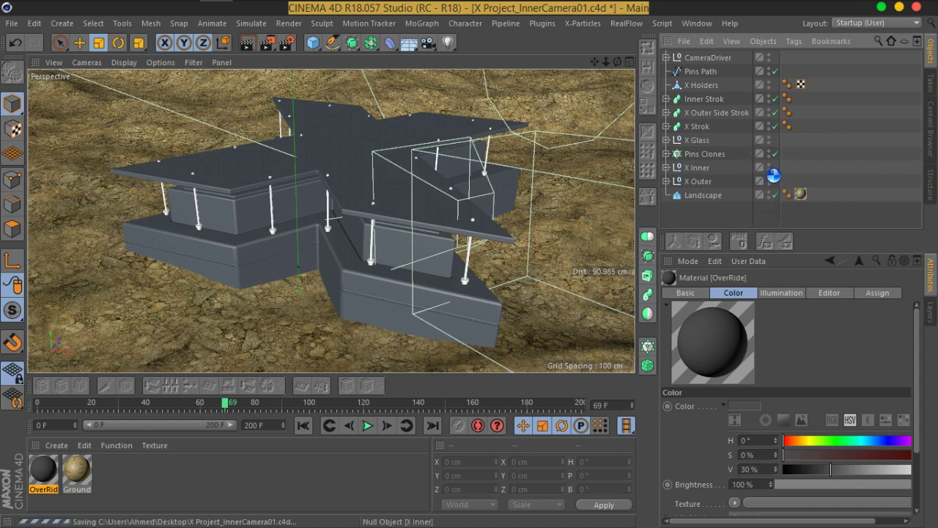
click(781, 175)
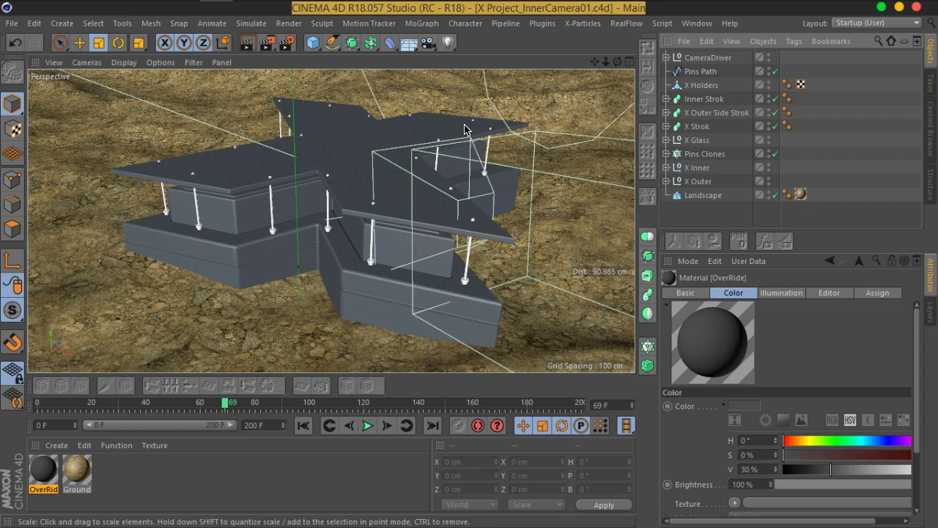
- Add a spot light, raise it to about 49 cm in Y and pull it back to about -383 cm in Z
click(448, 44)
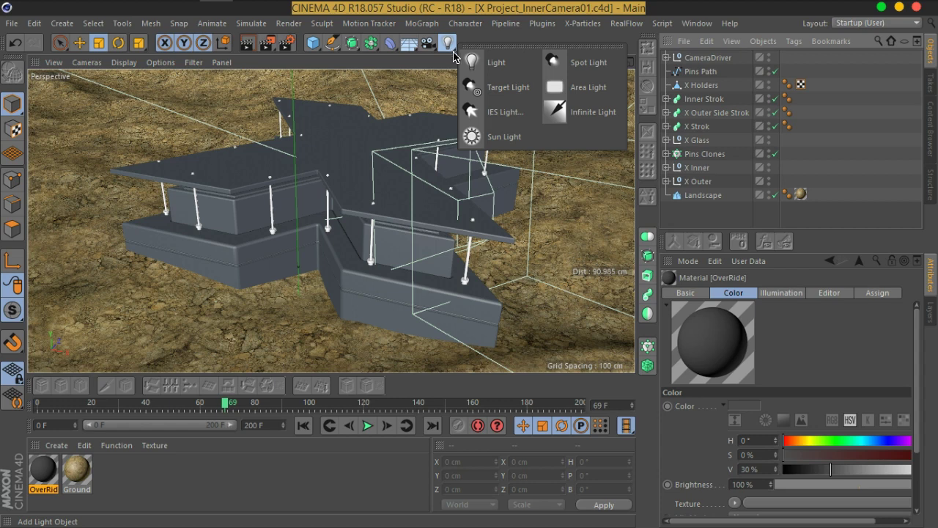
click(569, 66)
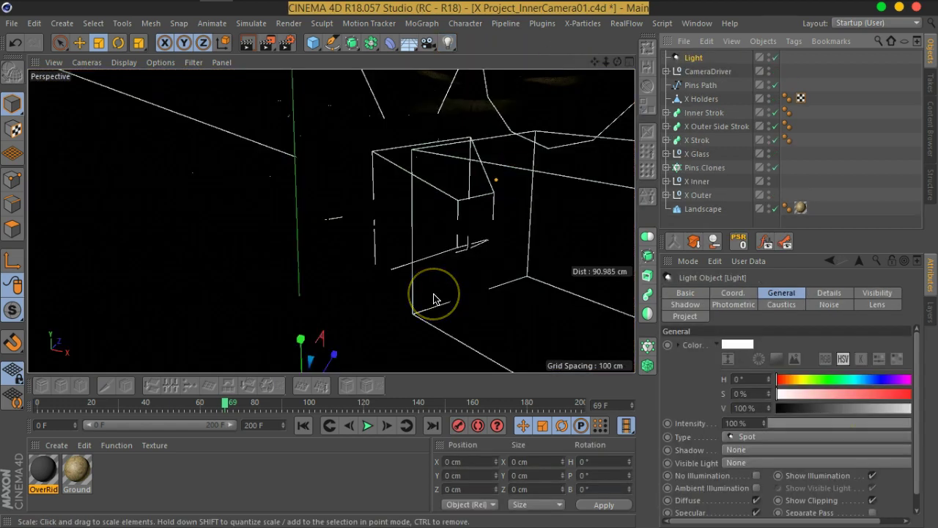
click(79, 42)
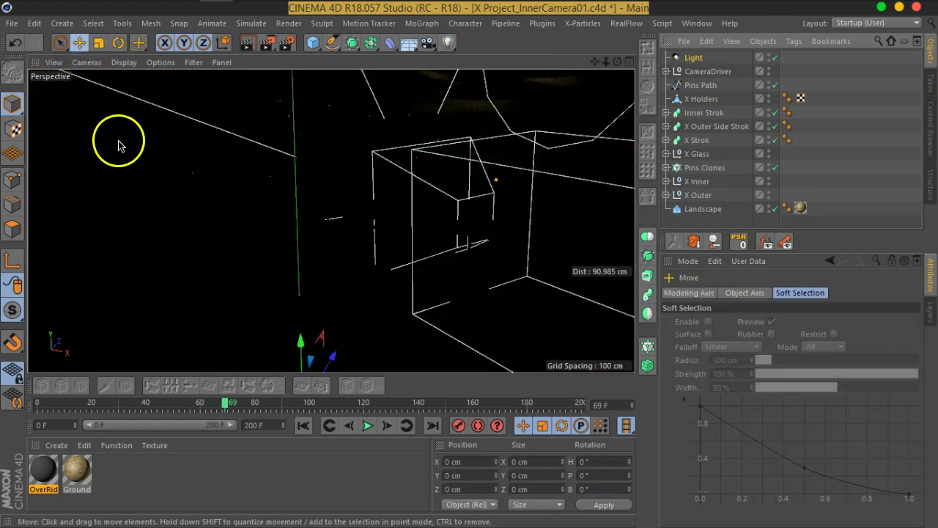
drag(300, 337, 298, 117)
drag(324, 165, 225, 232)
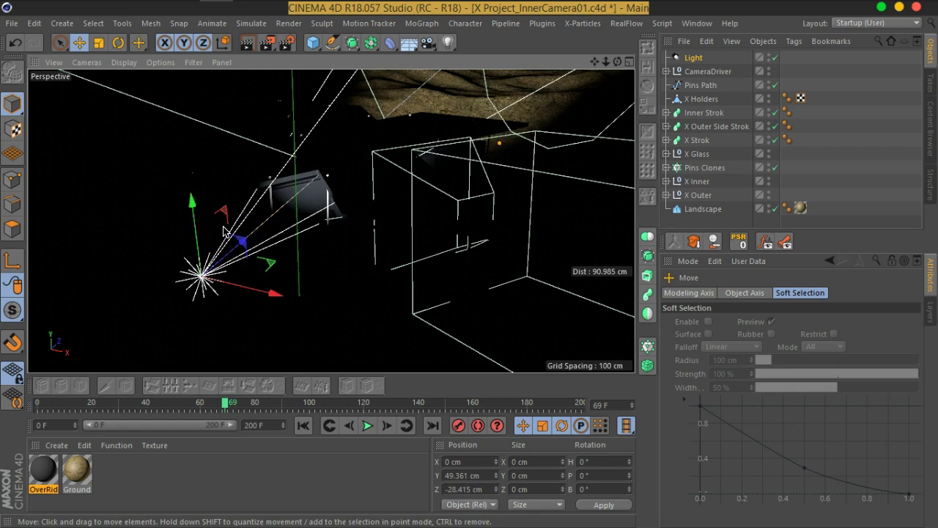
scroll(225, 232, down, 8)
alt+drag(223, 231, 253, 243)
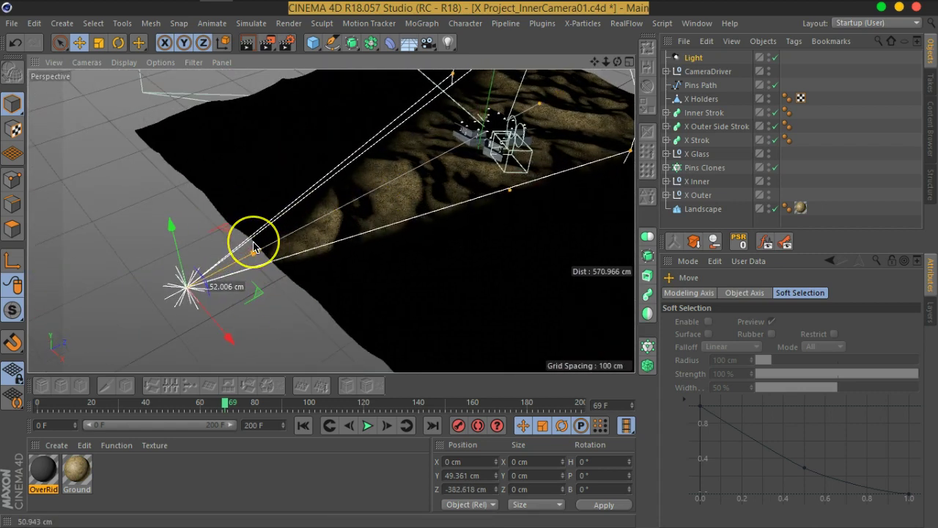
alt+drag(452, 215, 497, 142)
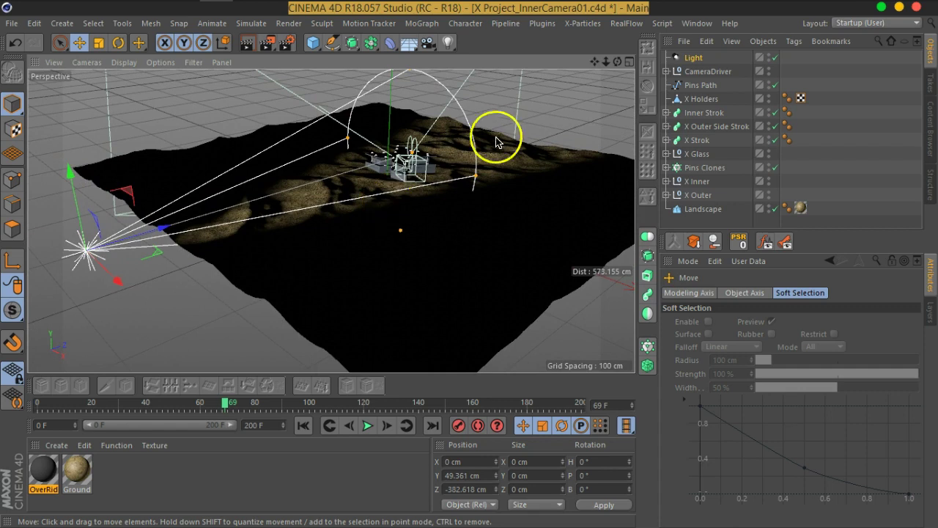
- Add a sphere with a radius of 402 cm and make it a hemisphere enclosing the landscape
click(317, 41)
click(591, 81)
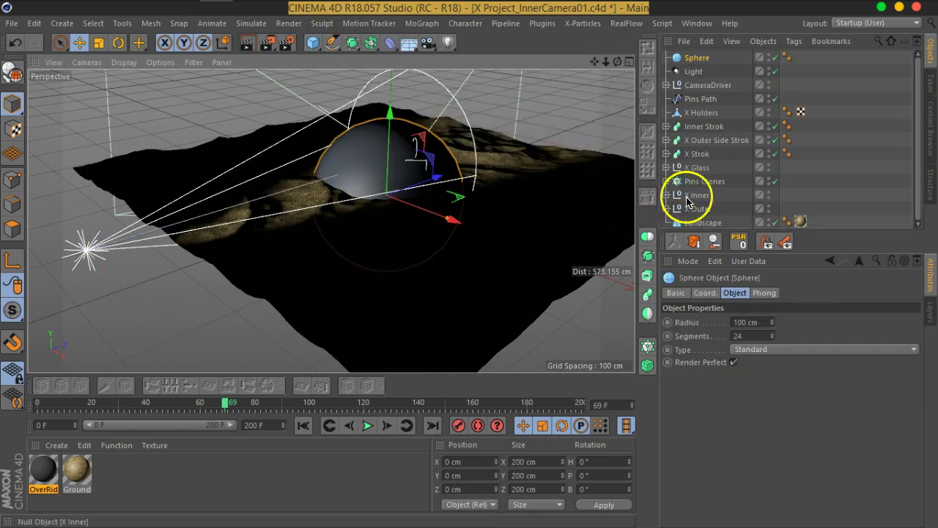
drag(771, 327, 737, 157)
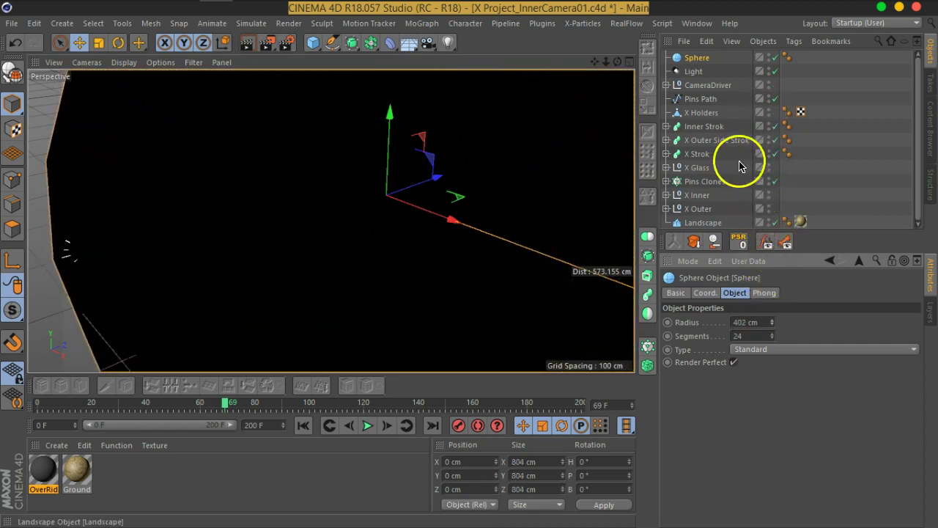
click(748, 350)
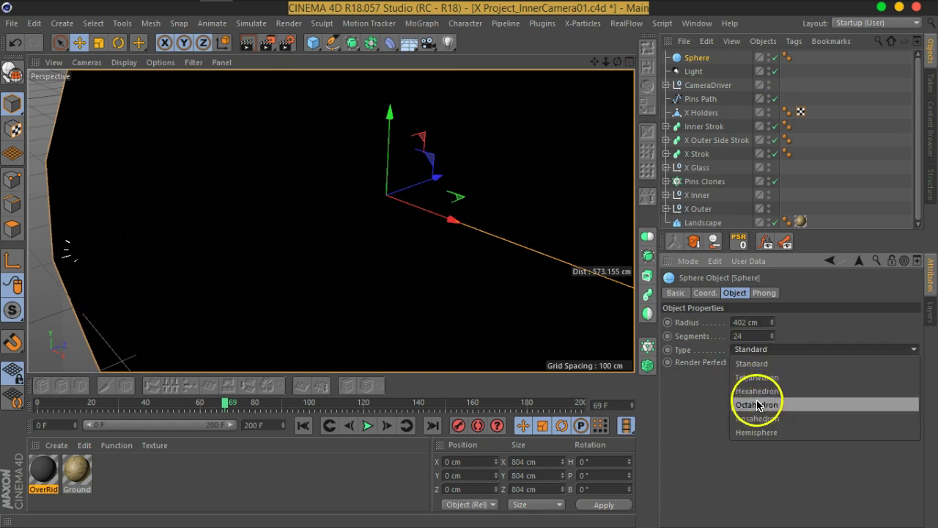
click(747, 432)
- Smooth the hemisphere by raising its segment count to 36
alt+drag(331, 227, 415, 183)
scroll(417, 186, down, 6)
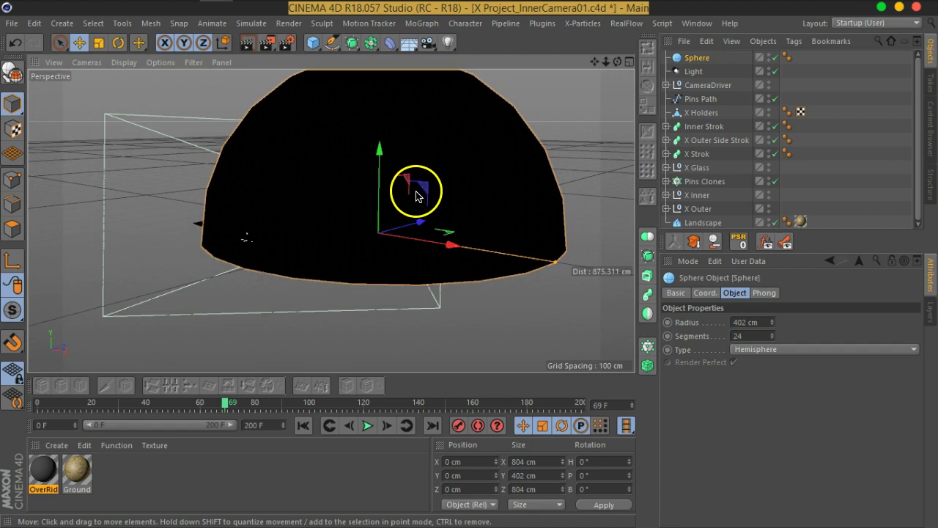
scroll(375, 180, up, 5)
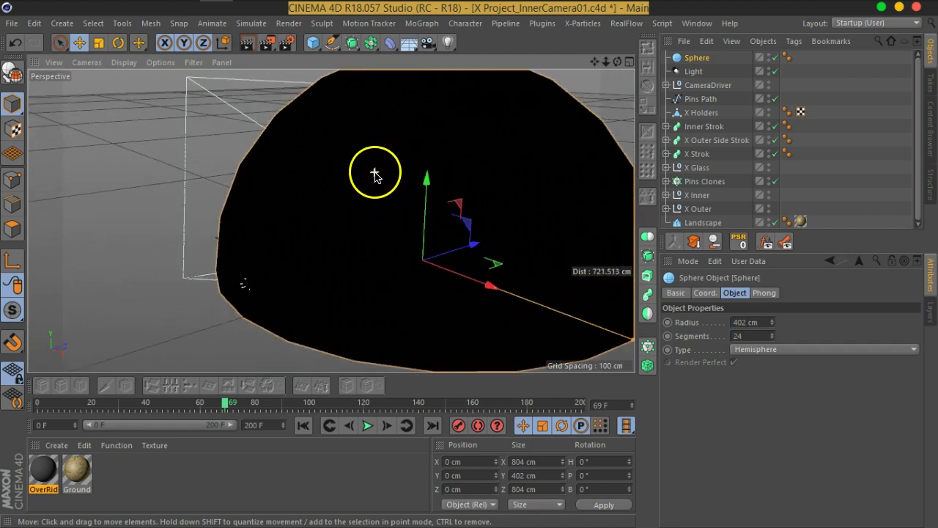
alt+drag(473, 197, 496, 270)
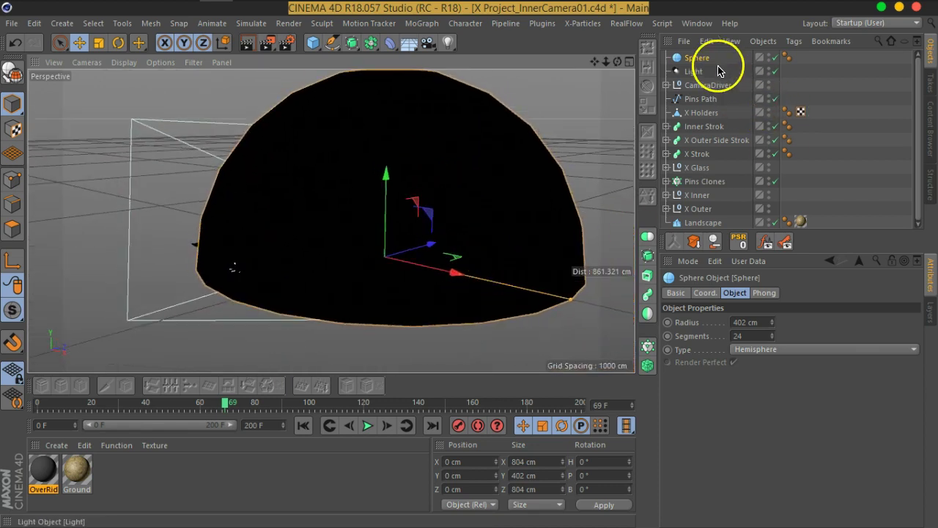
alt+drag(360, 163, 433, 149)
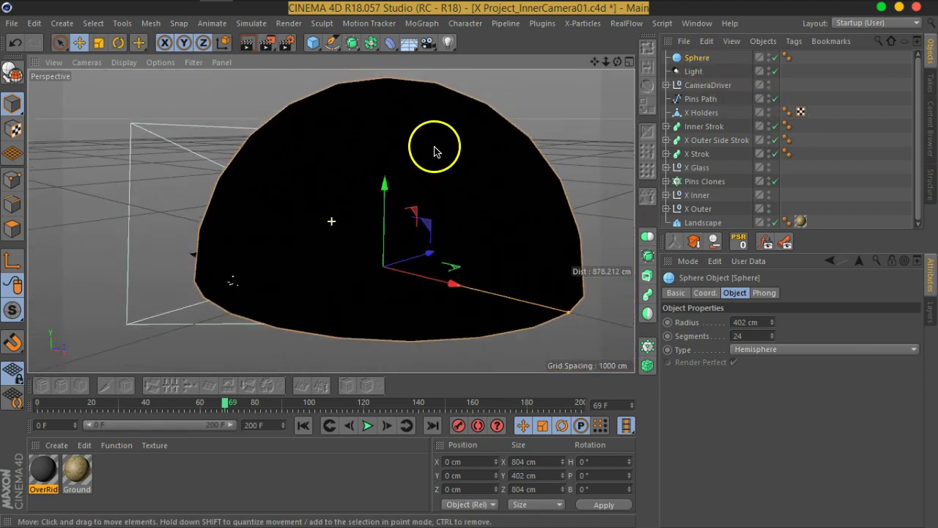
click(773, 333)
click(774, 335)
click(774, 335)
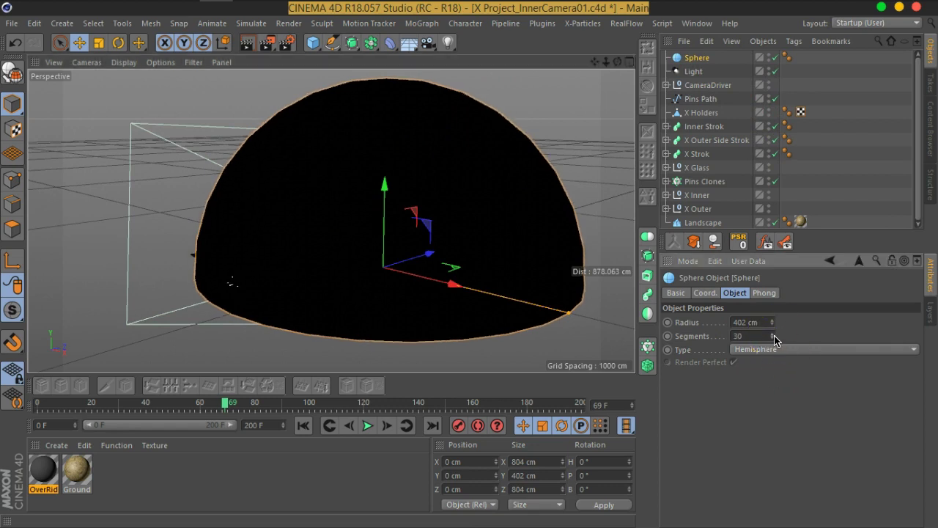
click(774, 334)
click(774, 334)
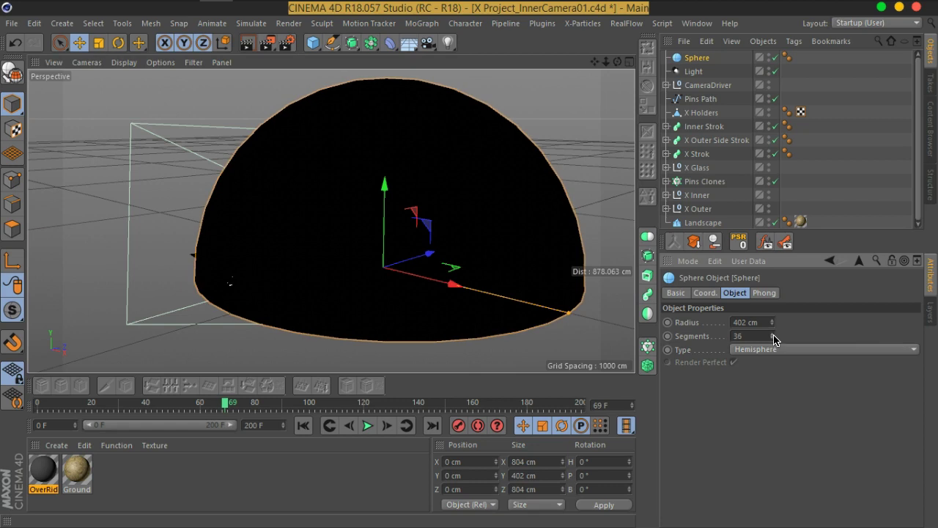
alt+drag(514, 220, 452, 244)
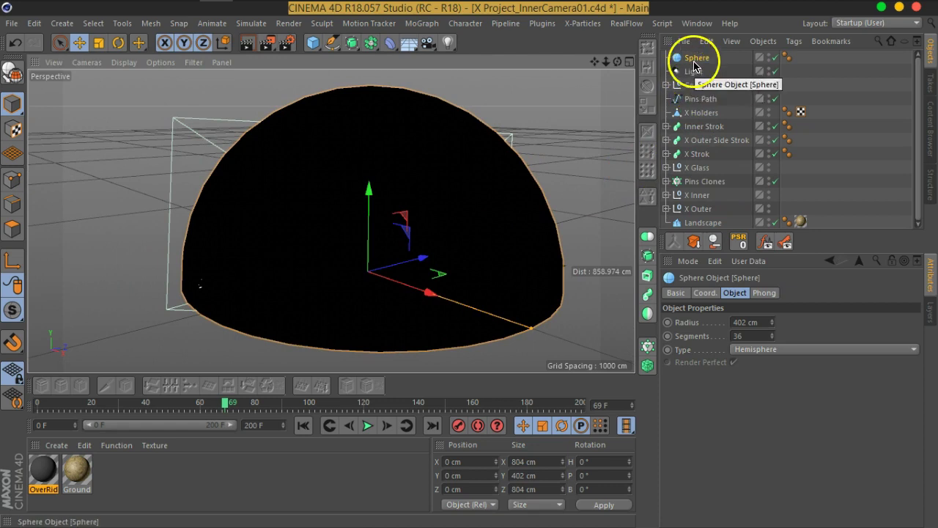
- Create a MoGraph Cloner and place the spot light inside it
click(424, 23)
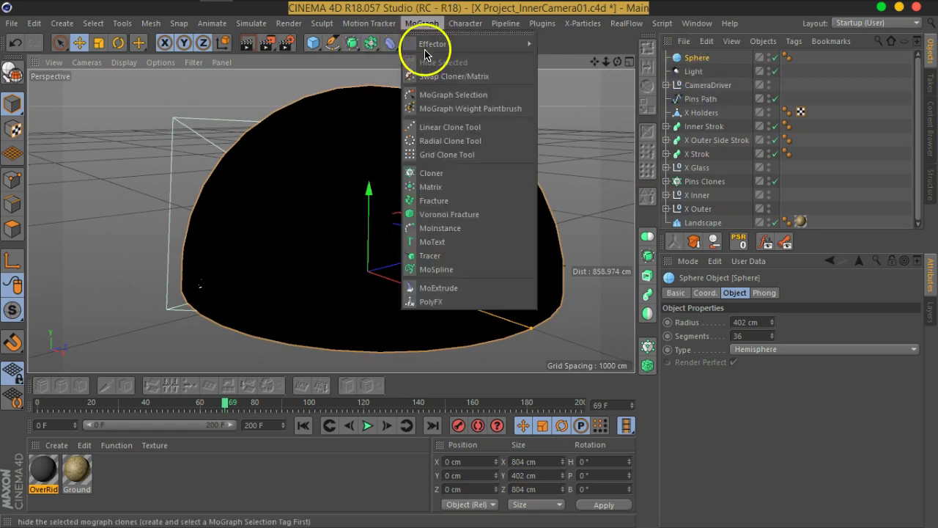
click(435, 173)
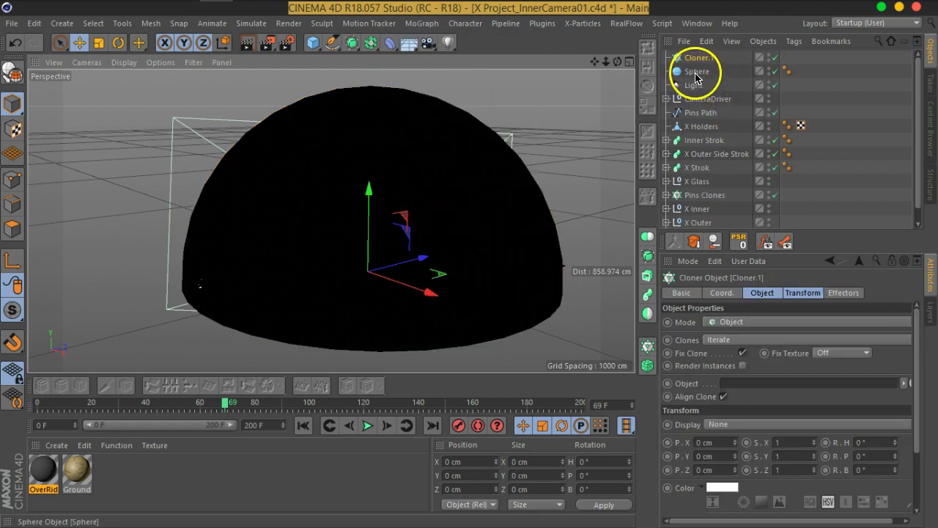
drag(697, 86, 693, 57)
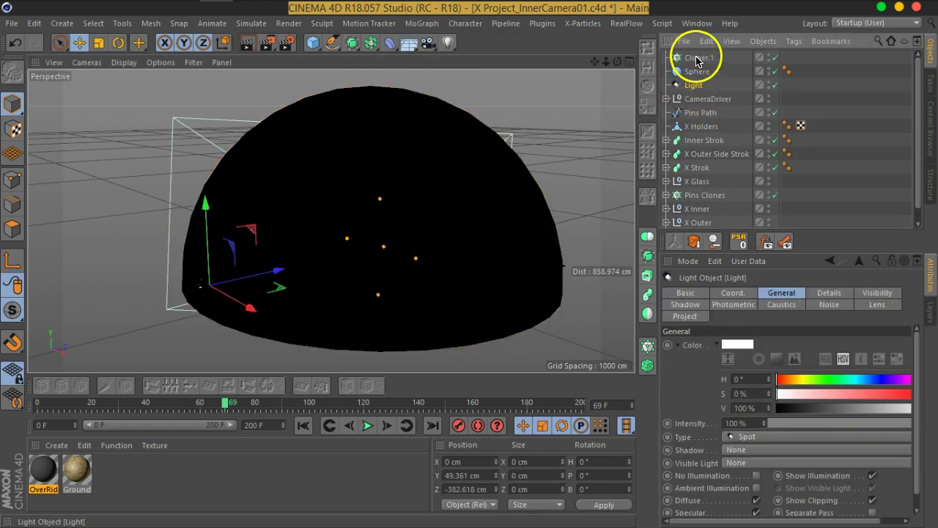
- Distribute the cloned lights over the hemisphere by using the Sphere as the cloner's object in Object mode
click(696, 57)
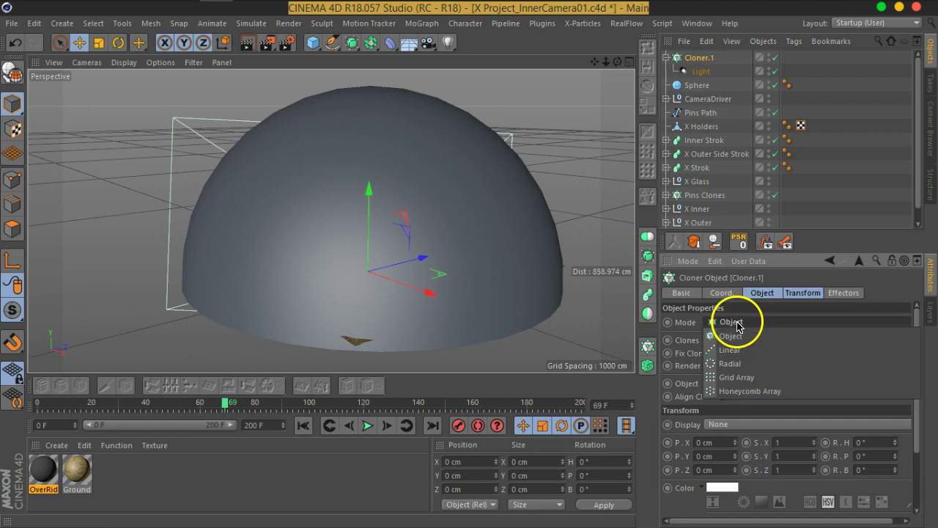
drag(697, 85, 733, 388)
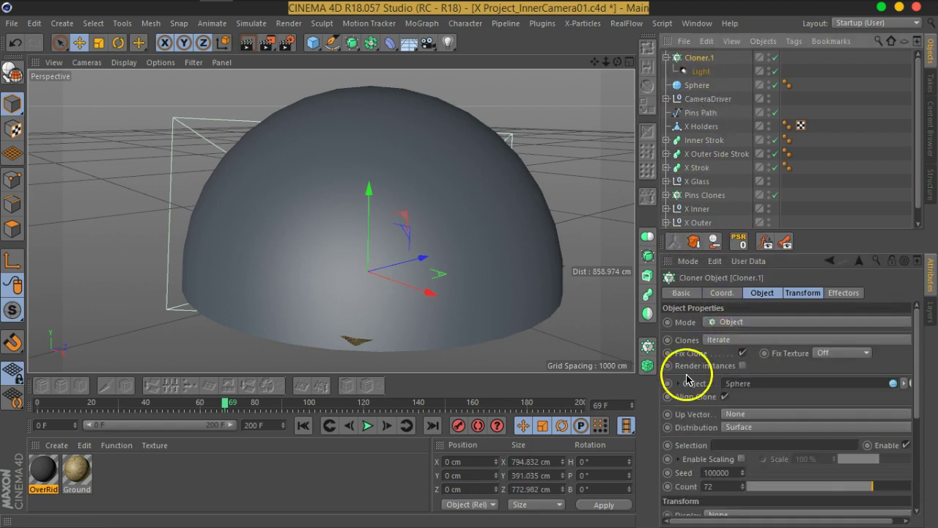
alt+drag(503, 260, 463, 220)
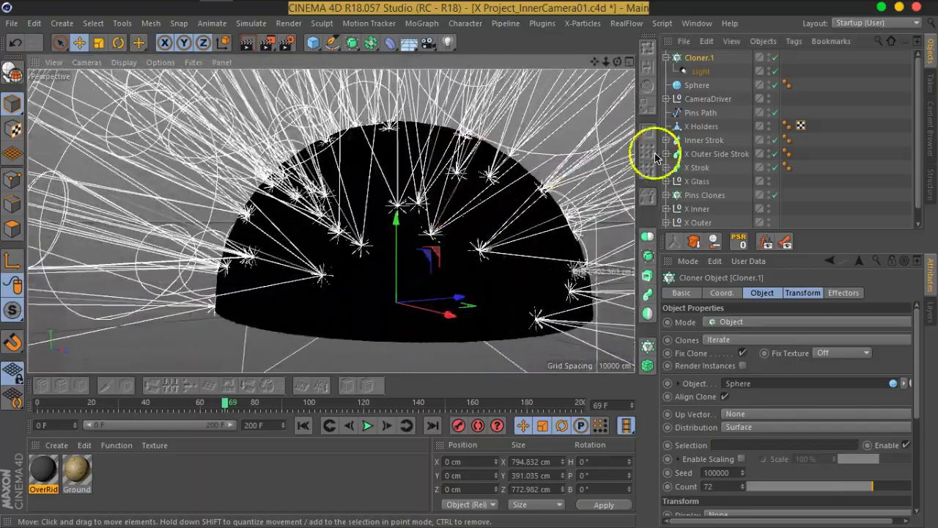
- Add a Compositing tag to the Sphere that carries the cloned lights
click(697, 85)
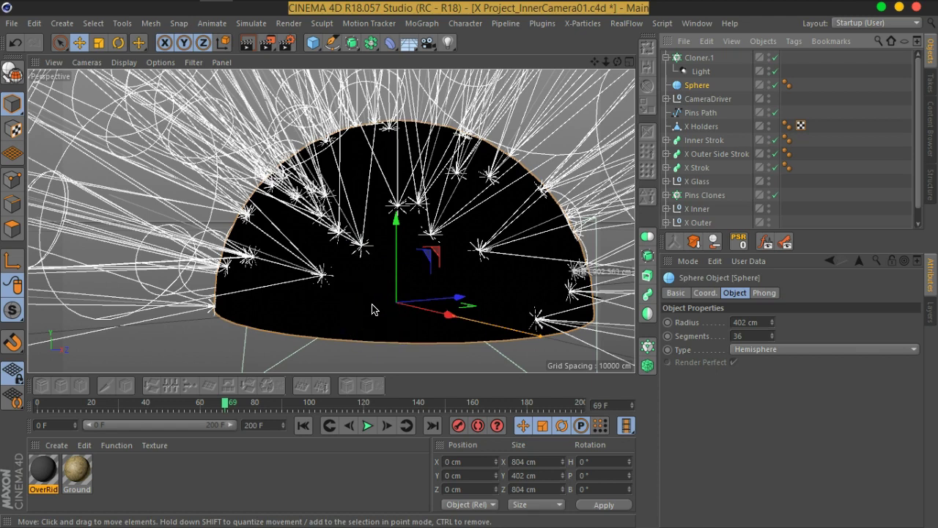
click(697, 85)
right_click(695, 85)
mouse_move(748, 18)
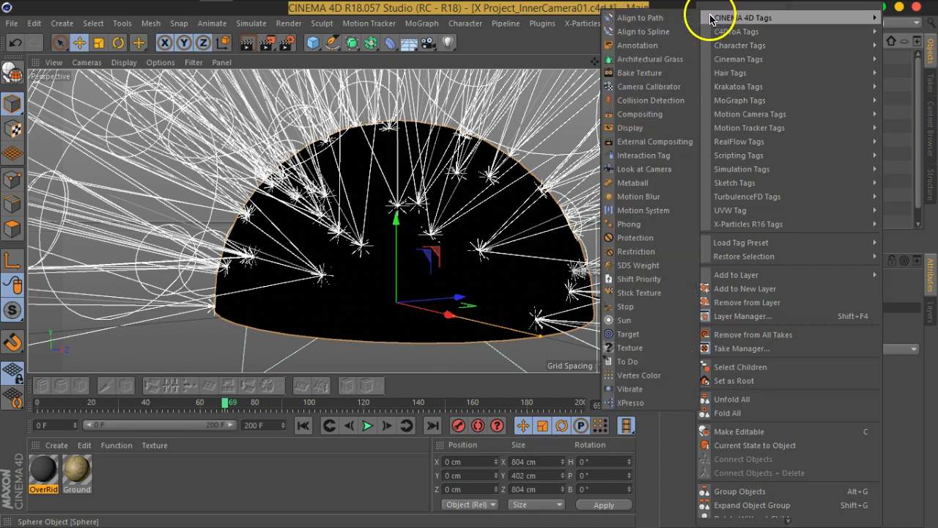
click(645, 113)
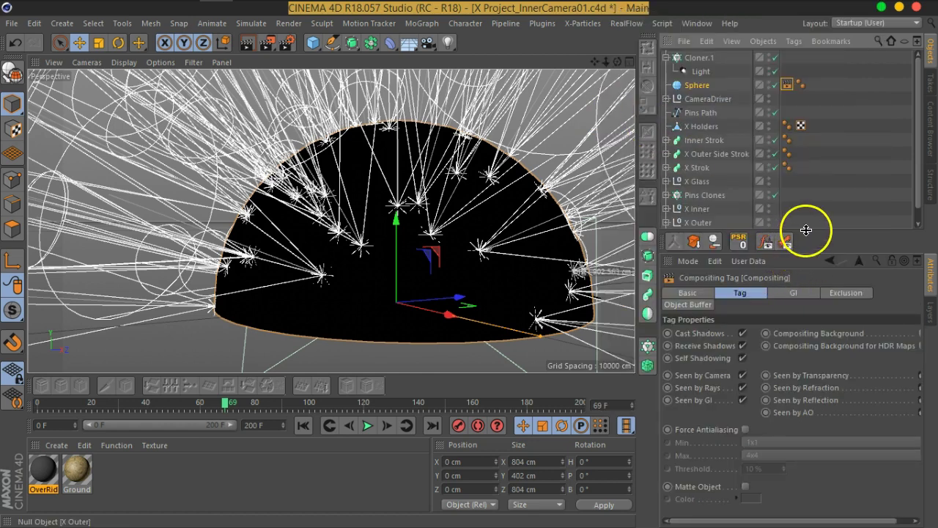
- Disable Cast Shadows, Receive Shadows, Seen by Camera and Seen by Rays in the sphere's Compositing tag
drag(806, 228, 807, 188)
click(704, 294)
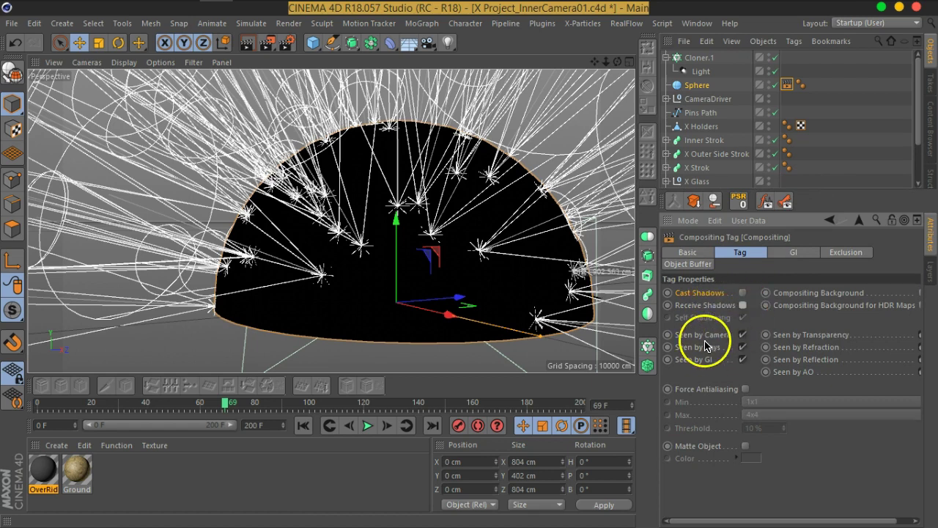
click(742, 335)
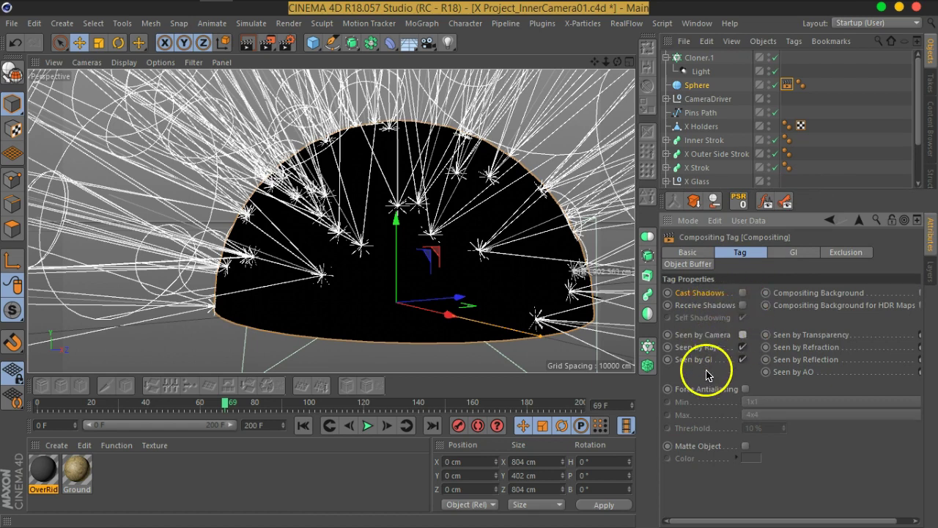
click(721, 349)
click(742, 348)
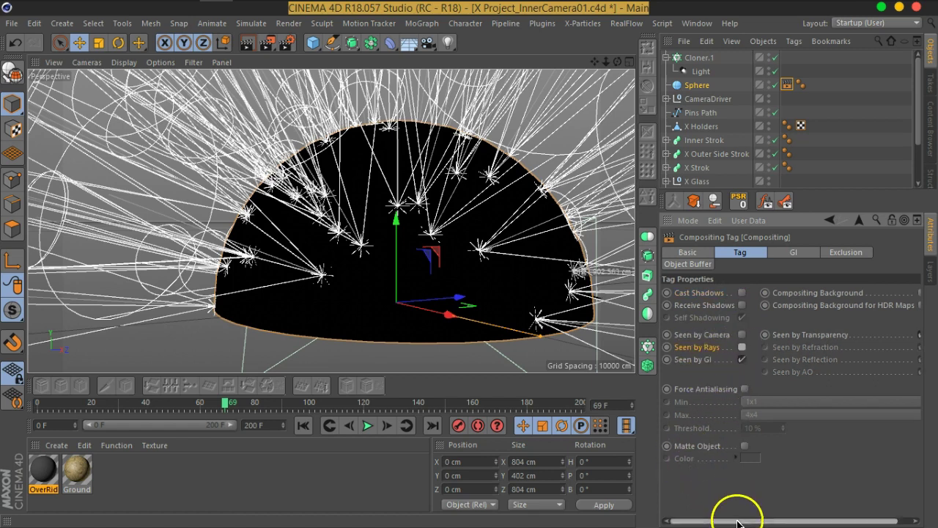
- Disable Seen by Transparency, Seen by GI and Seen by AO for the sphere, and re-enable Seen by Rays
drag(738, 521, 753, 521)
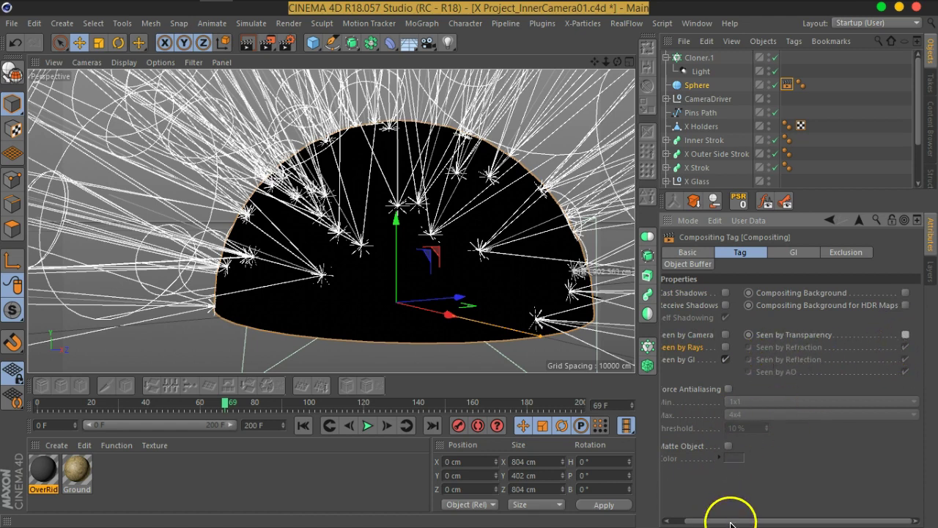
drag(731, 523, 662, 520)
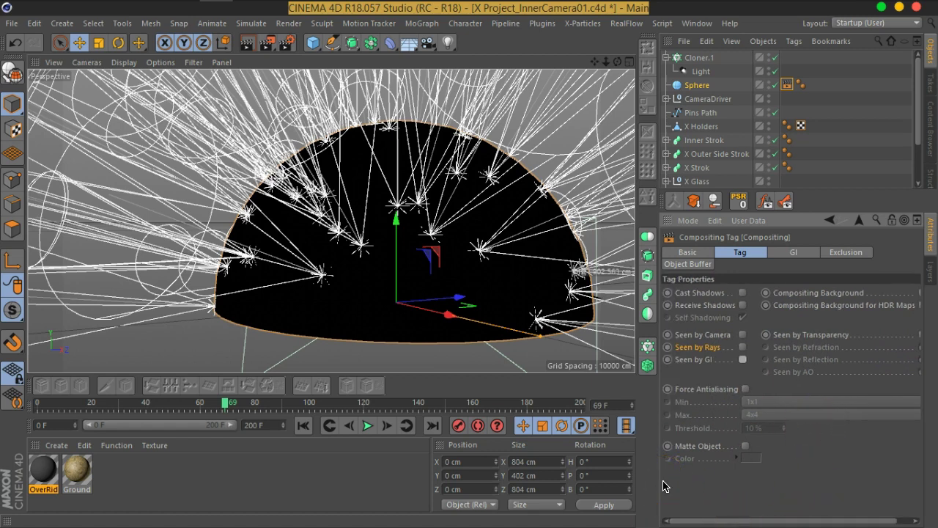
click(743, 346)
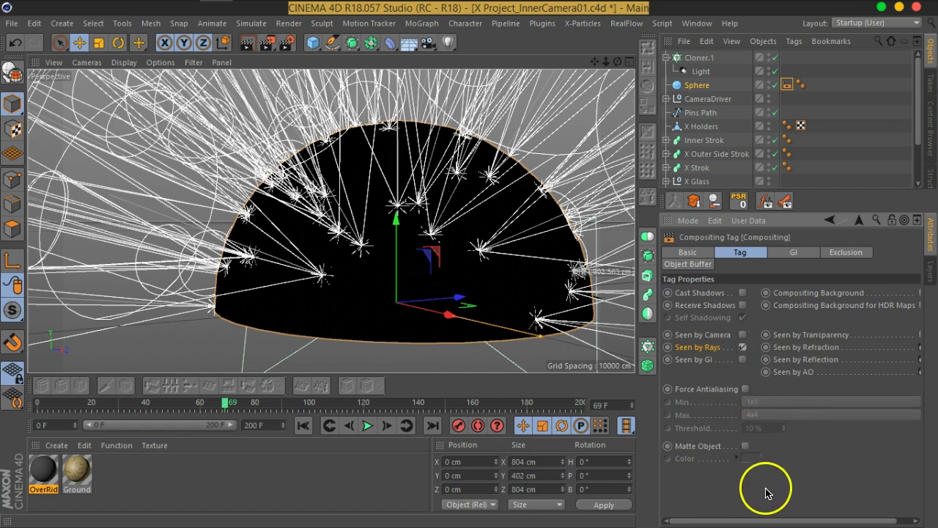
drag(779, 522, 837, 507)
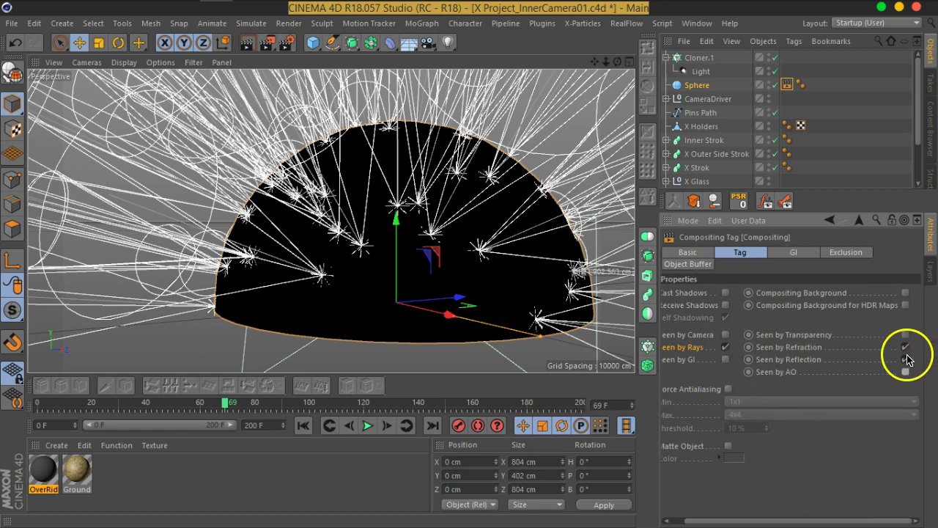
drag(790, 522, 653, 515)
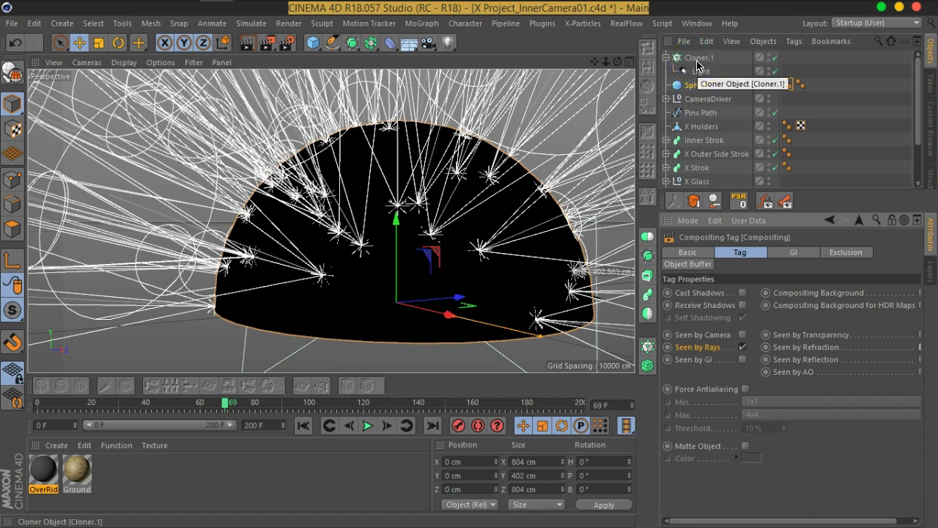
- Point the cloned spot lights inward by setting the cloner's transform pitch rotation (R.P) to 180°
click(697, 62)
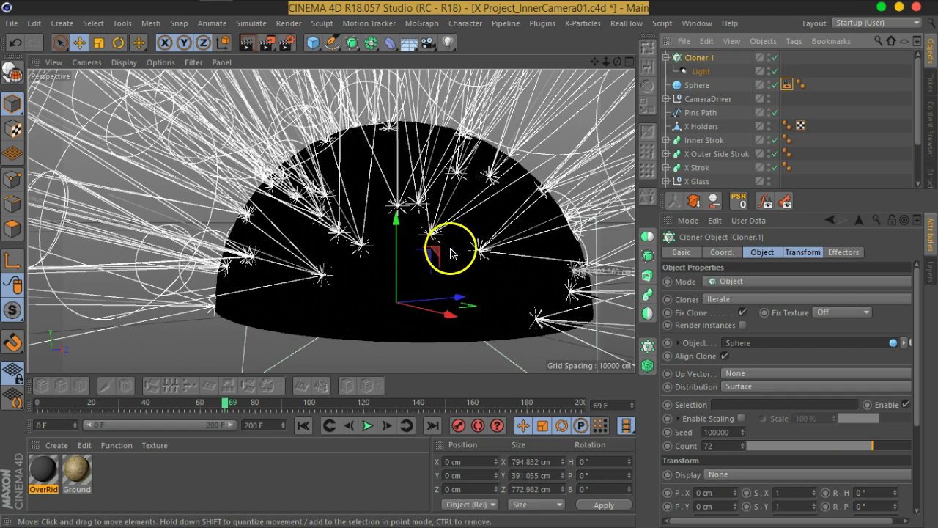
click(806, 252)
drag(895, 320, 924, 428)
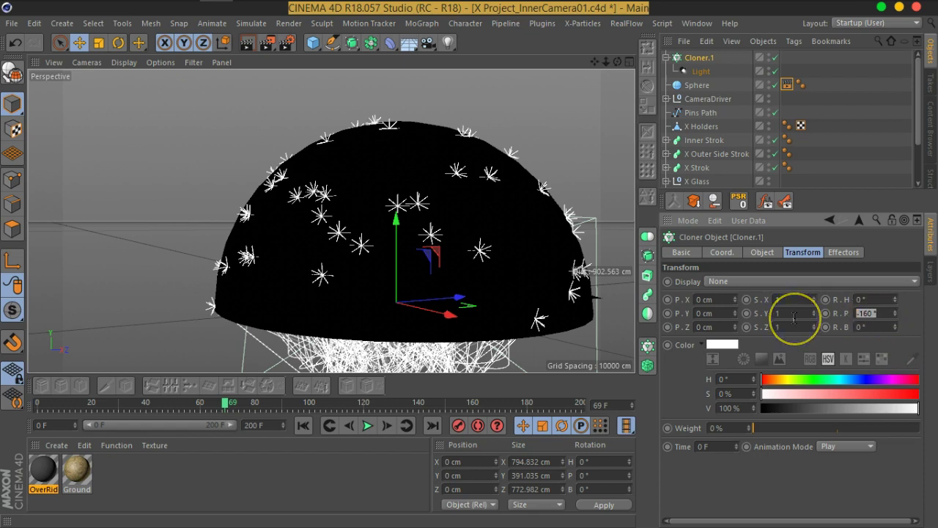
key(Return)
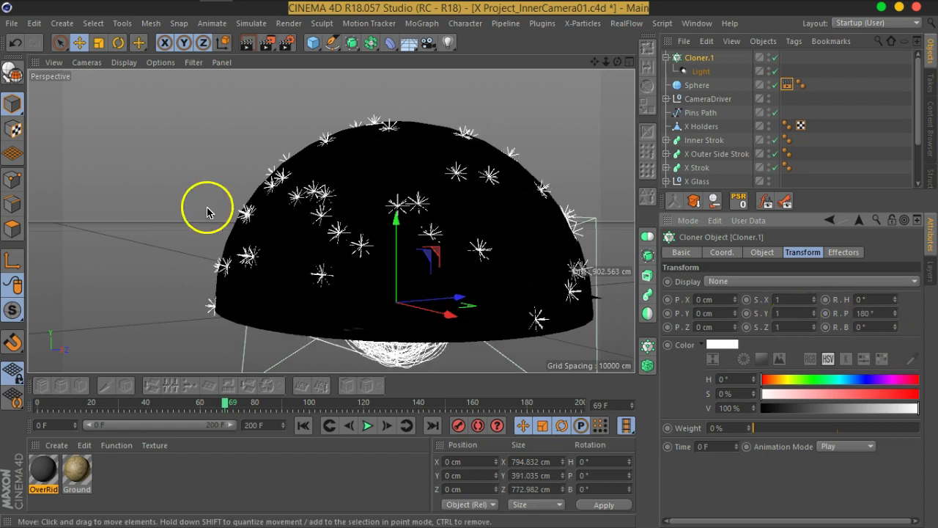
alt+drag(456, 278, 450, 220)
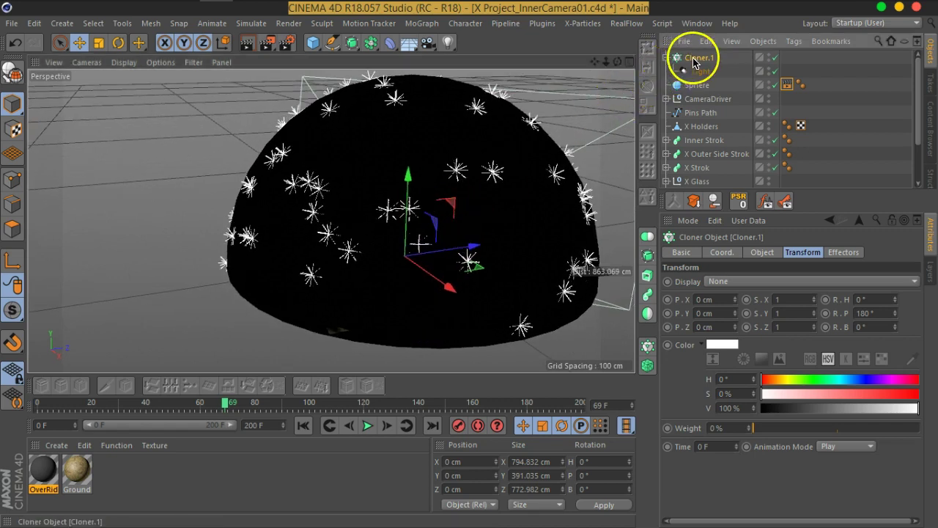
- Try the Vertex distribution on the light cloner, and settle on Polygon Center
click(764, 254)
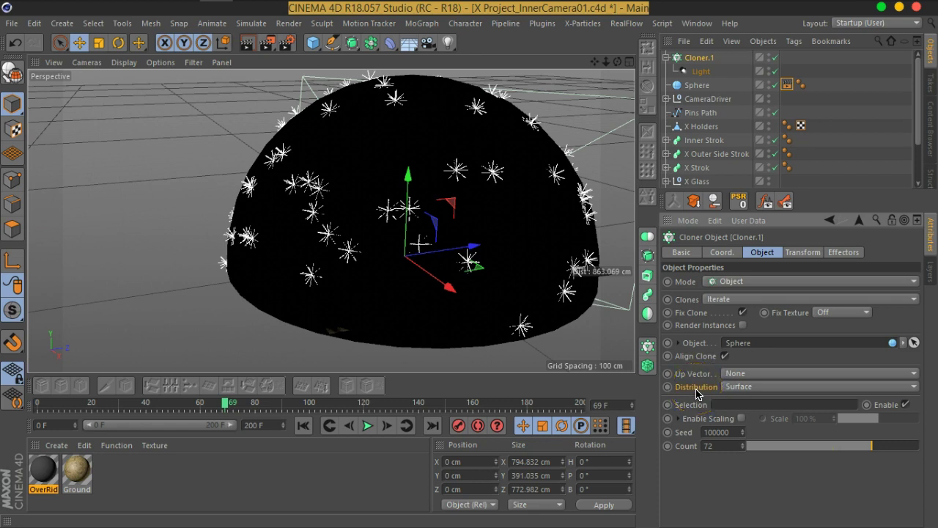
click(737, 386)
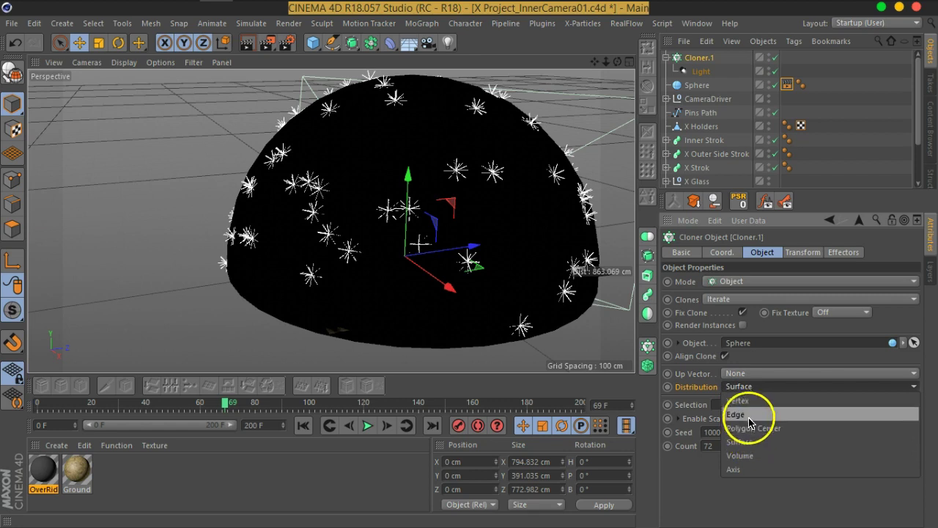
click(749, 401)
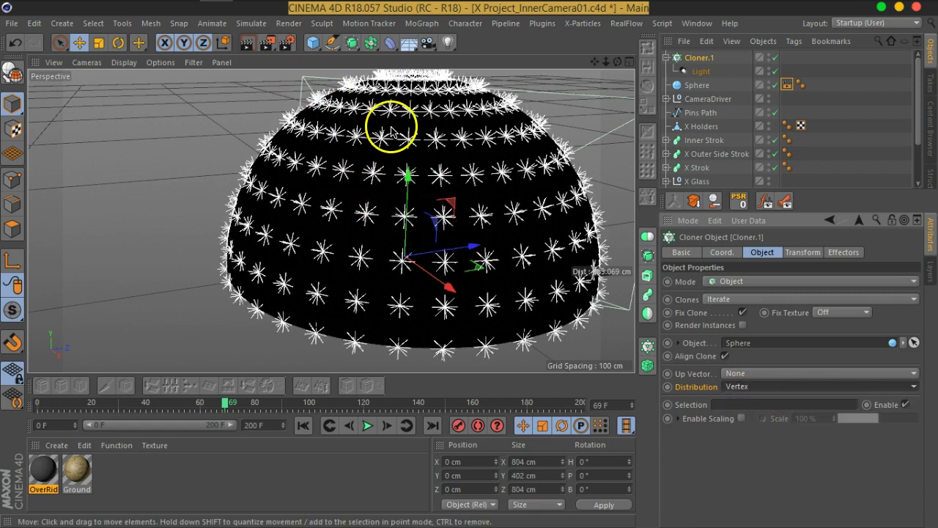
click(736, 389)
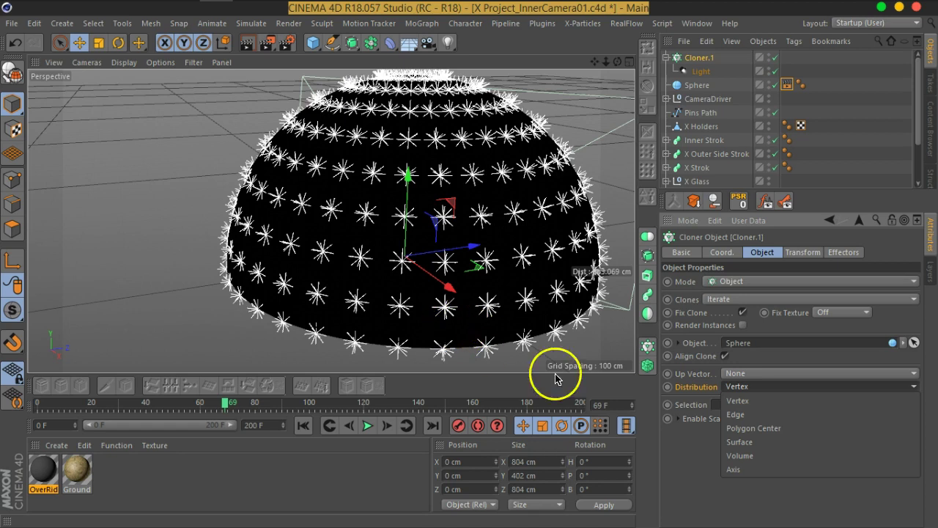
click(755, 430)
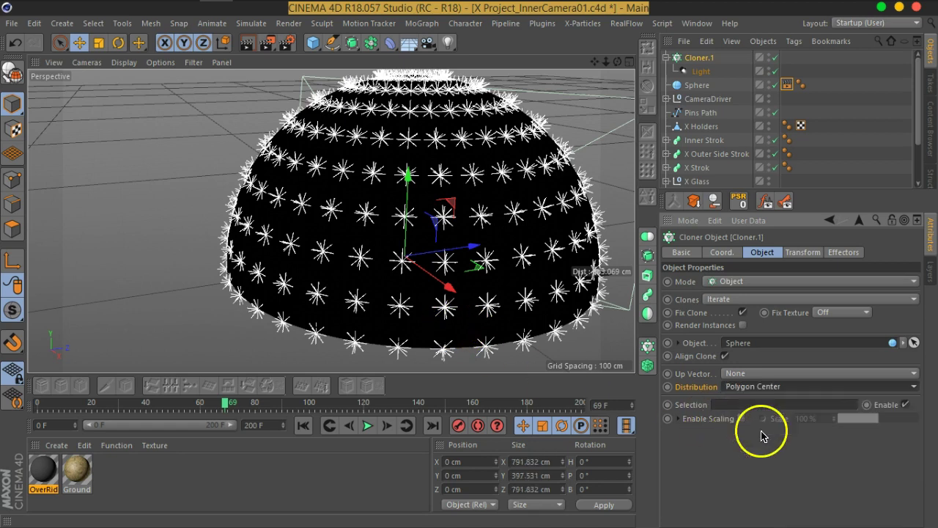
- Raise the hemisphere above the landscape to a Y position of about 136.4 cm
alt+drag(516, 275, 219, 139)
scroll(318, 216, up, 5)
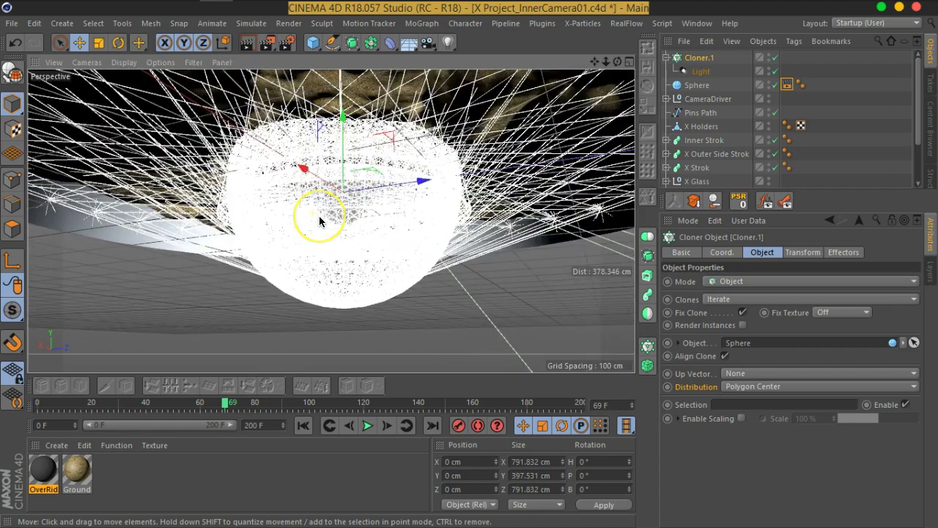
scroll(319, 216, down, 7)
alt+drag(355, 213, 295, 209)
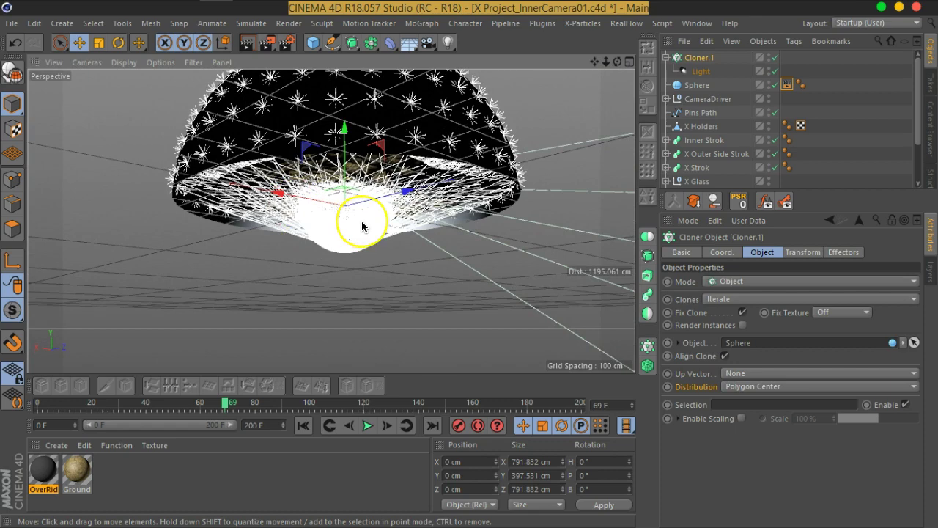
scroll(361, 226, up, 5)
scroll(361, 226, down, 5)
alt+drag(364, 224, 442, 261)
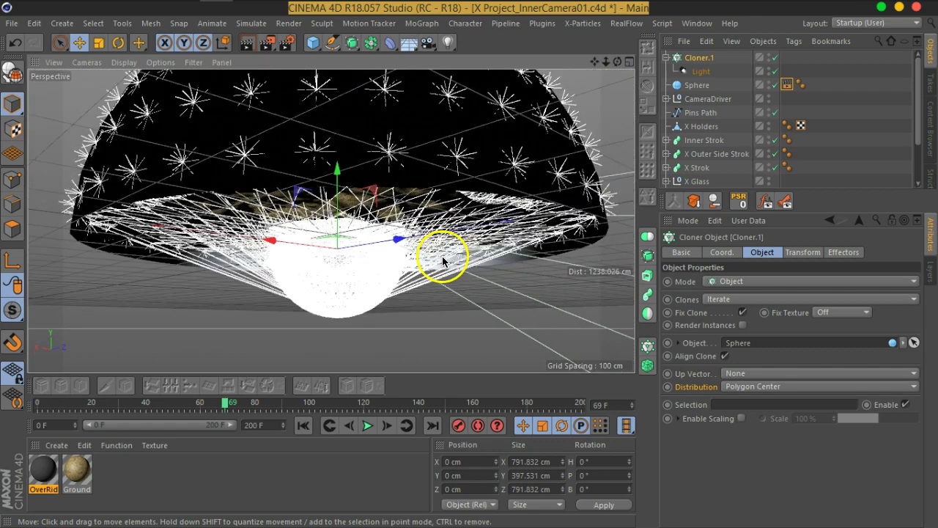
click(697, 85)
key(o)
drag(344, 225, 420, 258)
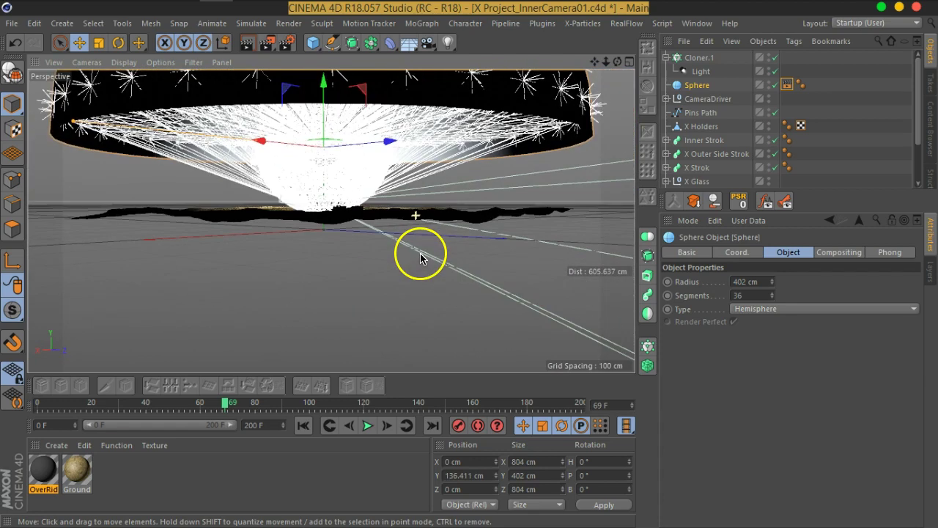
scroll(362, 181, up, 10)
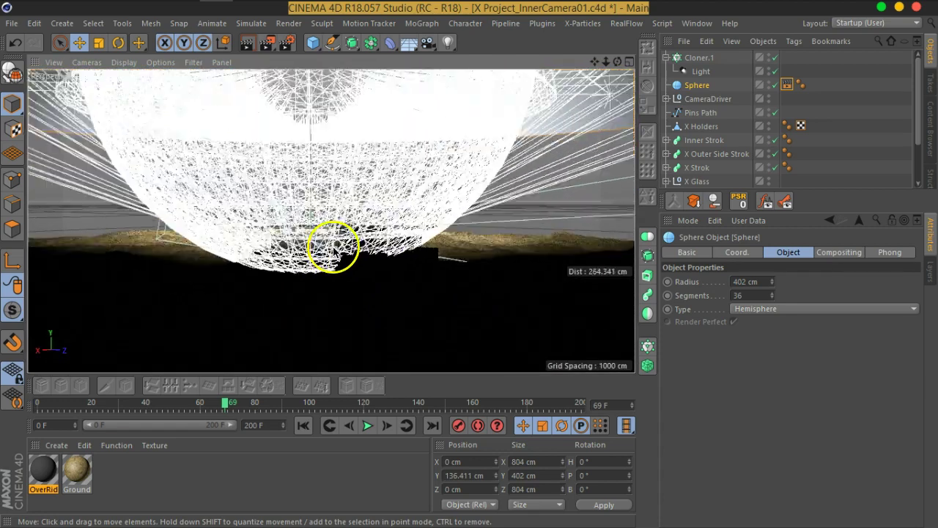
alt+right_drag(323, 228, 413, 231)
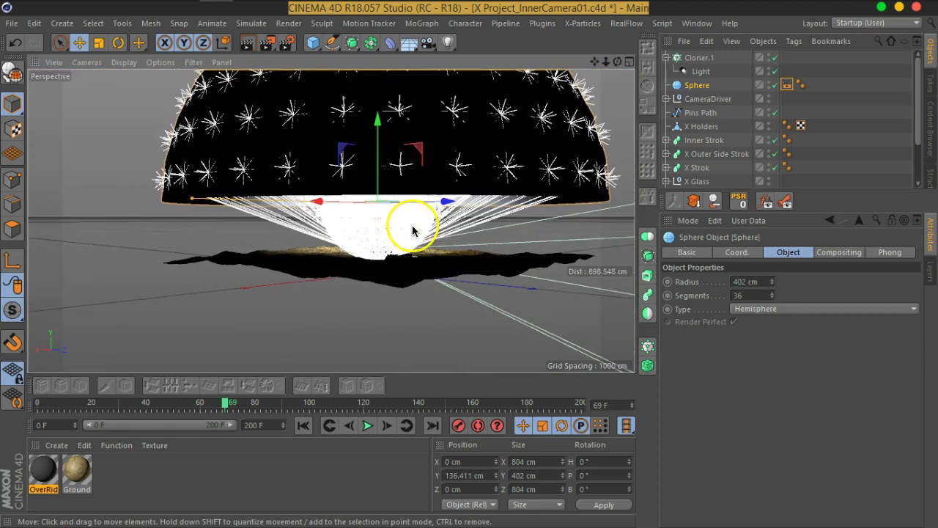
- Disable the light cloner and set the spot light's falloff to Linear
click(776, 58)
alt+drag(415, 216, 279, 242)
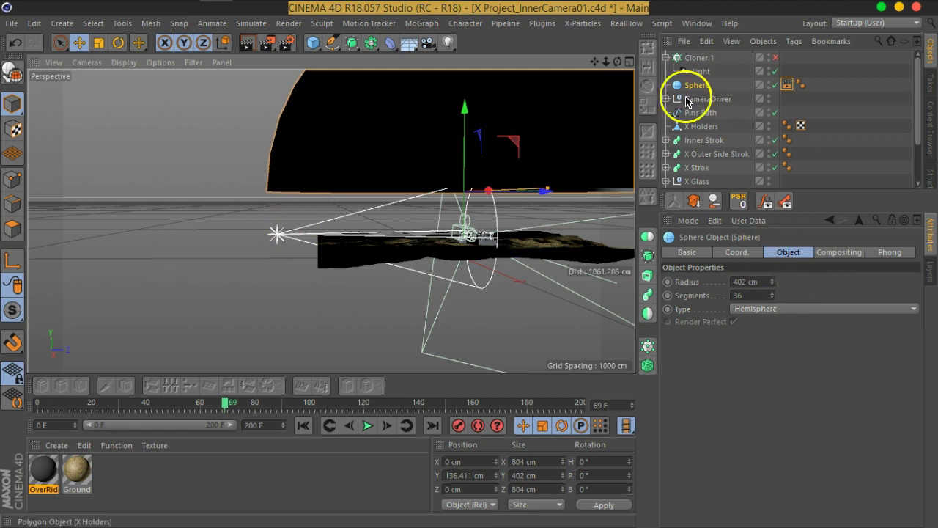
click(695, 72)
click(829, 253)
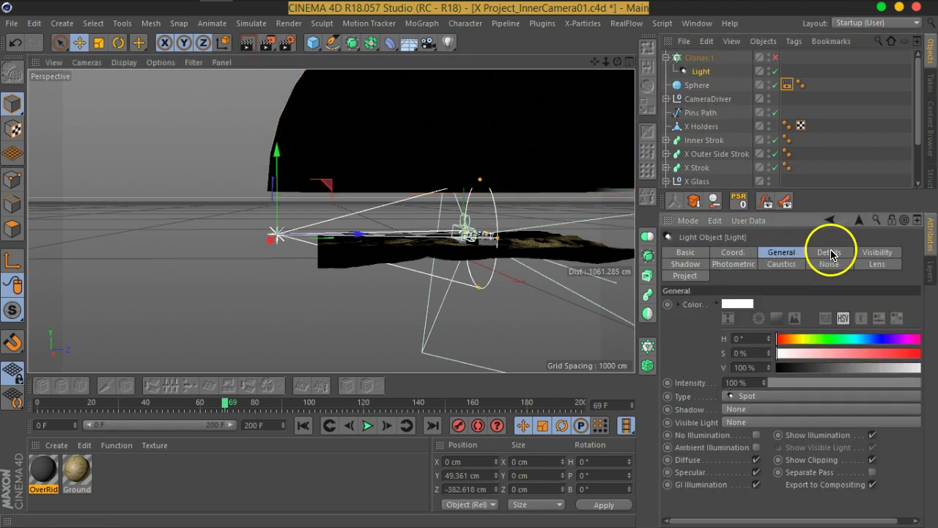
click(781, 389)
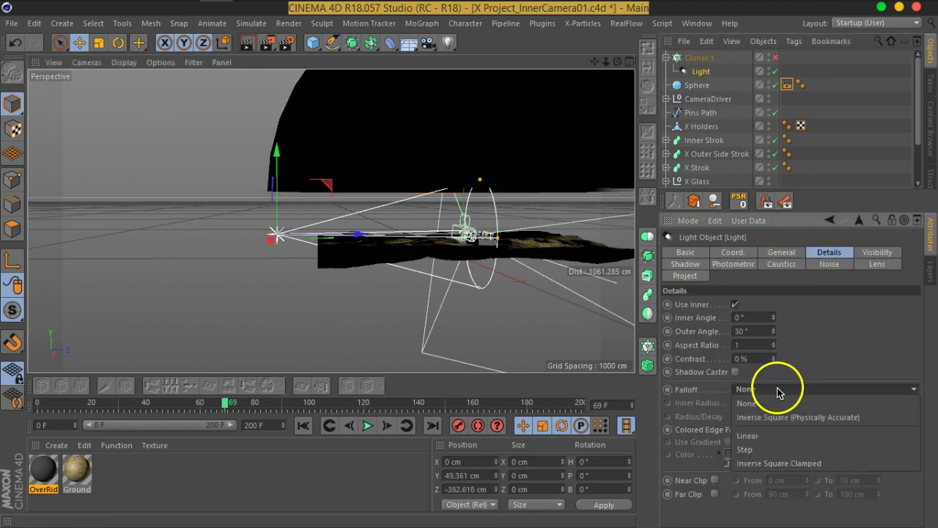
click(763, 437)
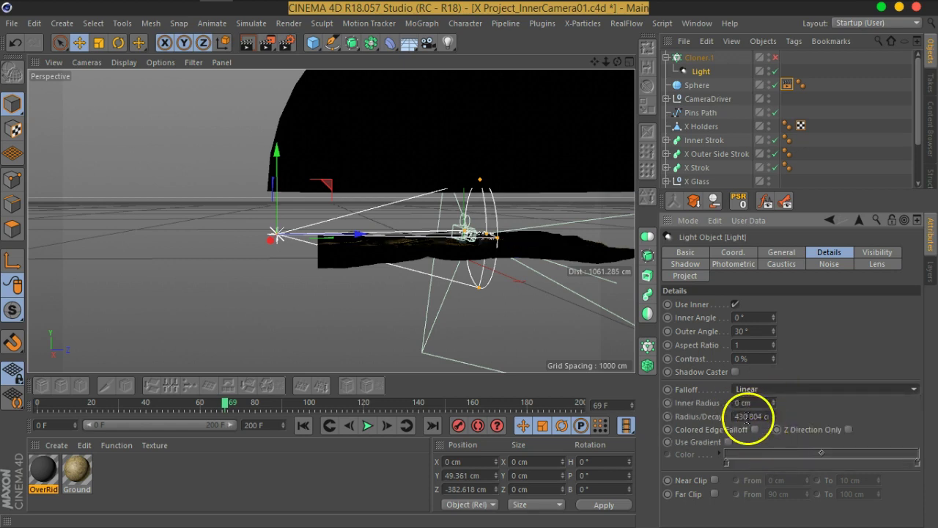
- Give the spot light a 259 cm inner radius, about 656 cm decay radius and about 48.7° outer angle, and re-enable the cloner
drag(768, 417, 783, 387)
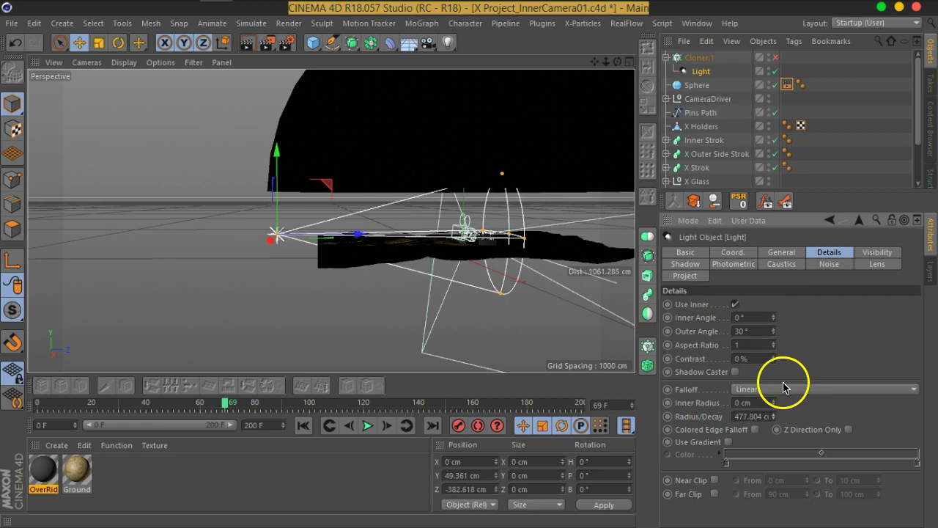
drag(771, 350, 781, 239)
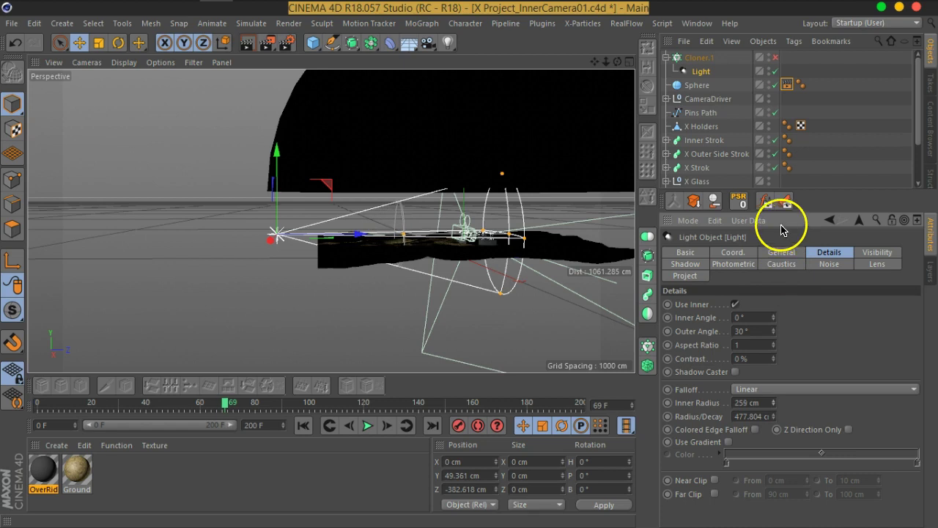
drag(533, 242, 578, 233)
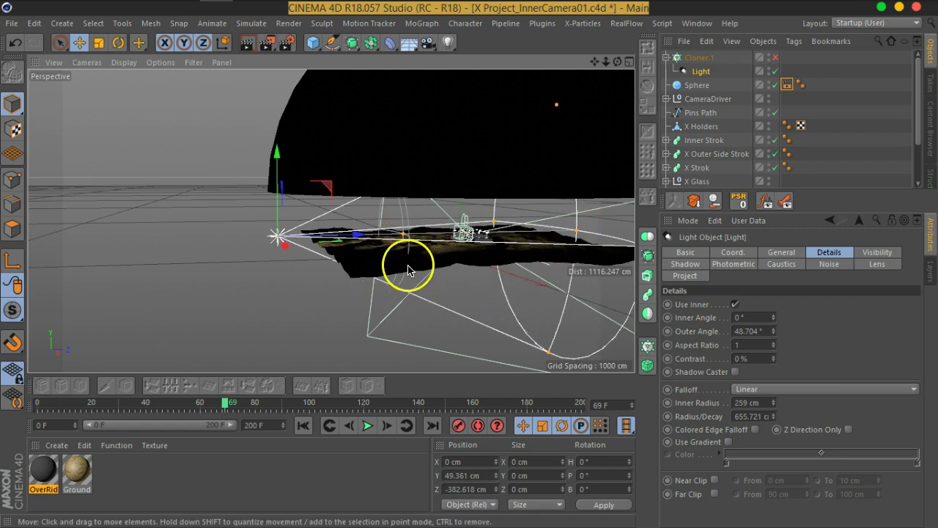
click(776, 58)
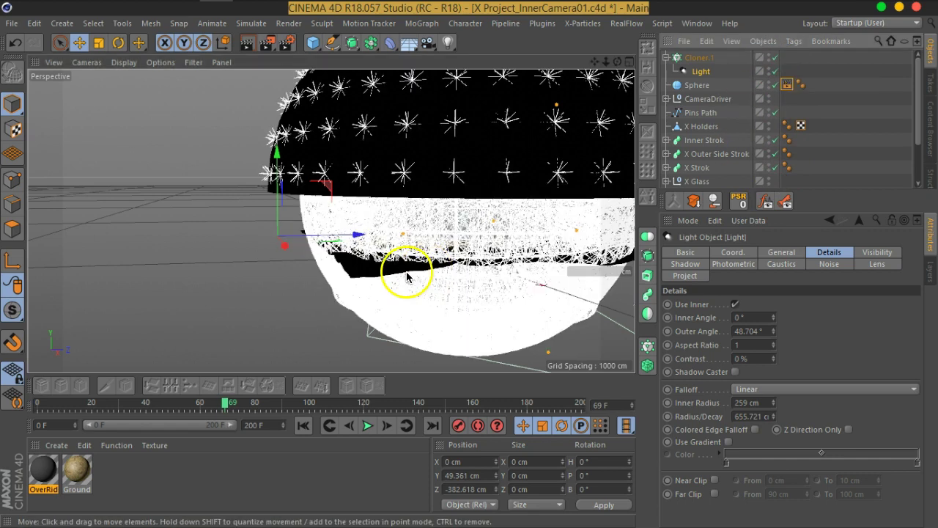
alt+drag(445, 226, 452, 234)
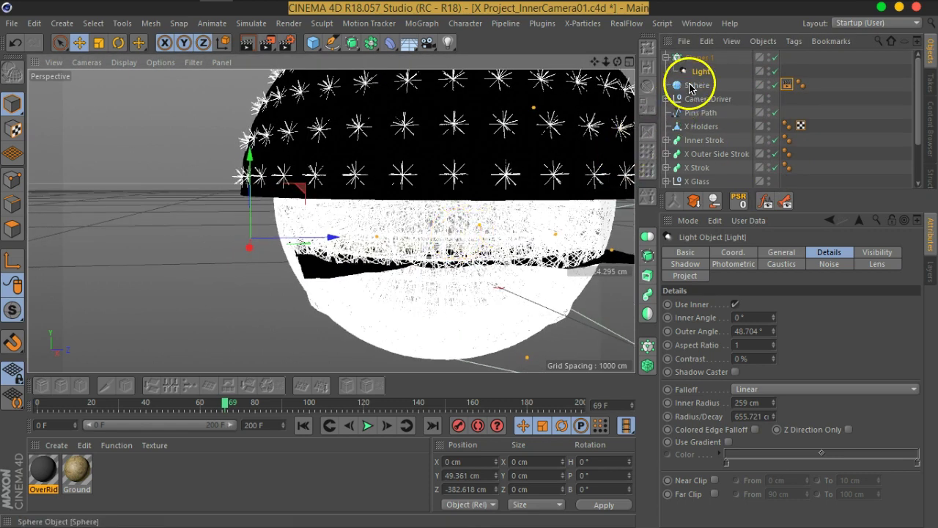
- Add a Target tag to the spot light and set the X Inner null as its target object
alt+drag(509, 219, 480, 227)
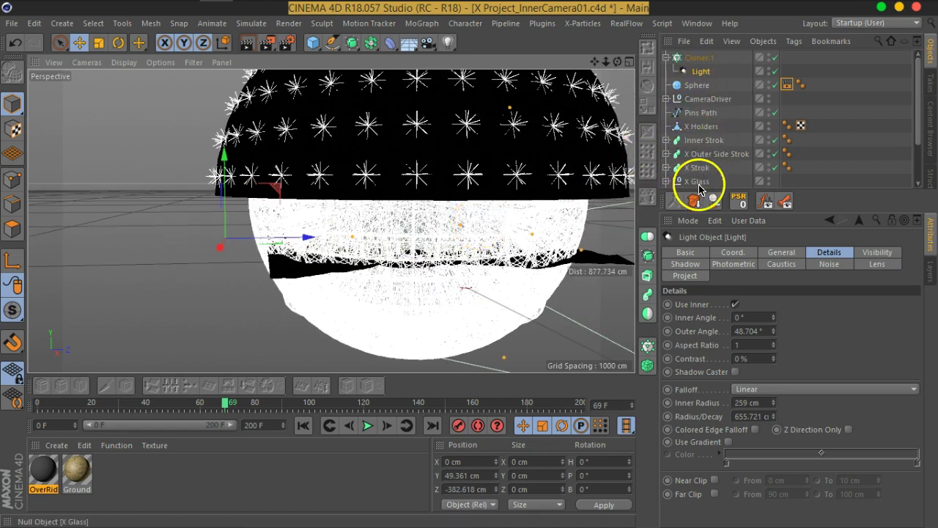
right_click(702, 73)
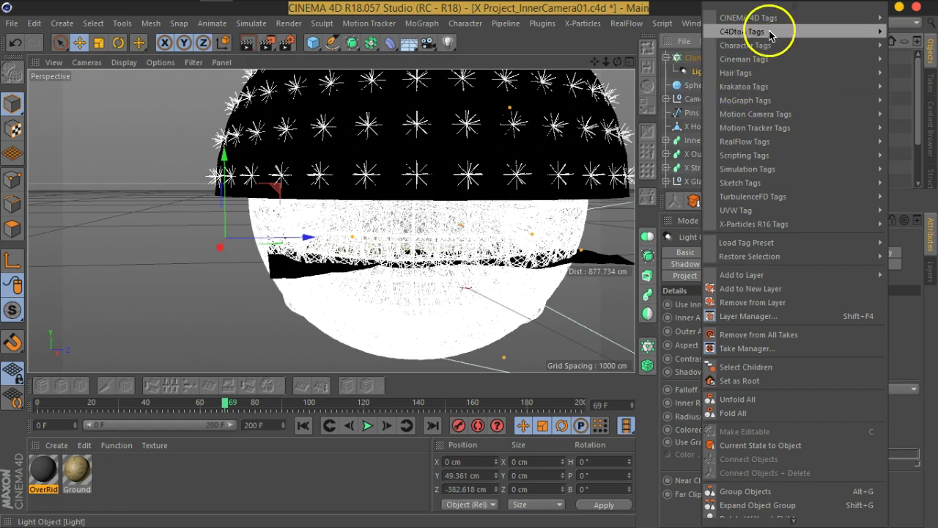
mouse_move(762, 21)
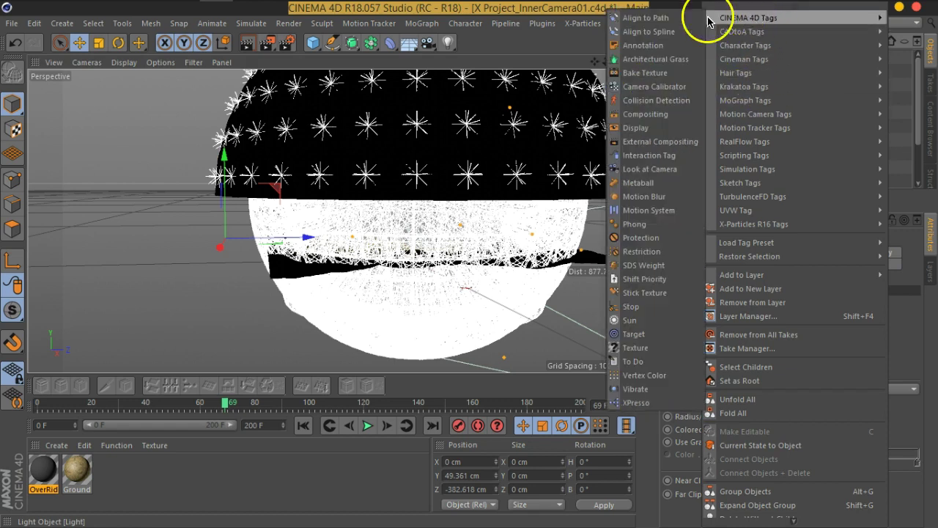
click(645, 334)
scroll(835, 168, down, 2)
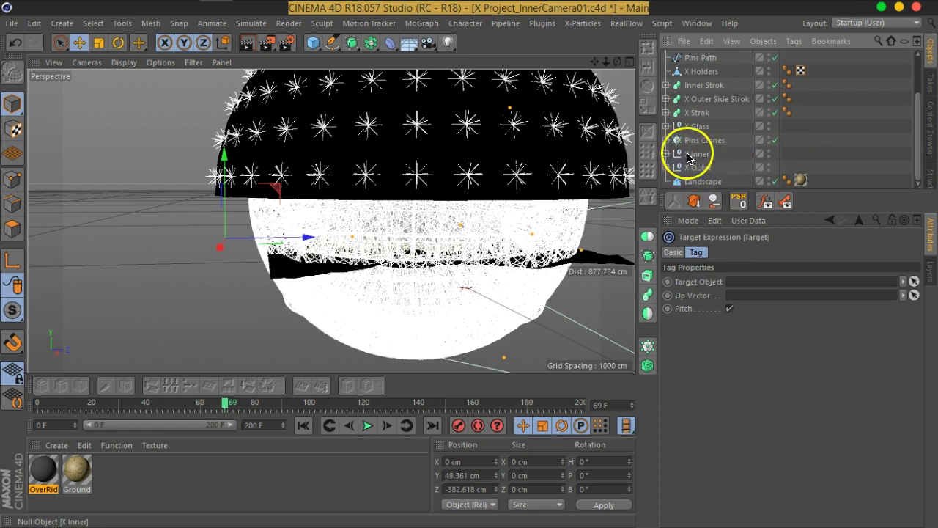
drag(731, 243, 750, 290)
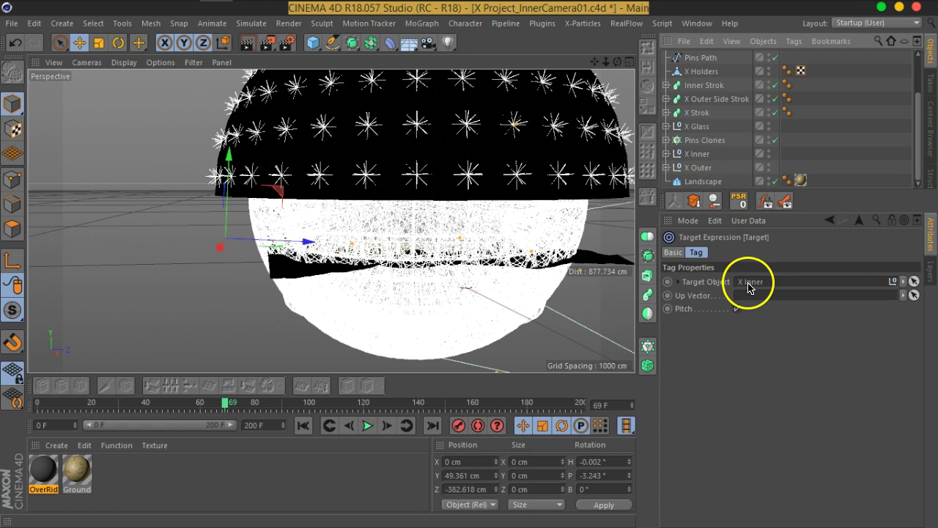
- Switch the light cloner off and back on to check the aim of the targeted spot light
scroll(762, 87, up, 2)
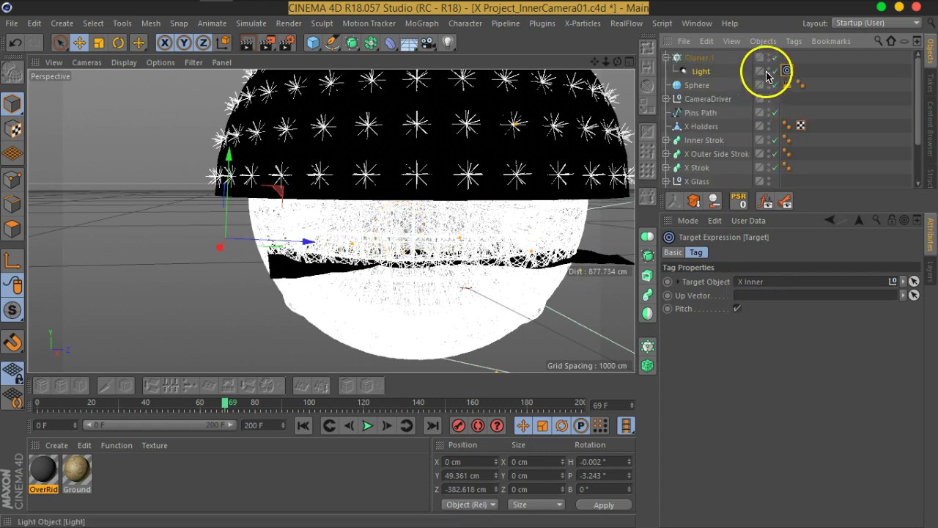
click(771, 57)
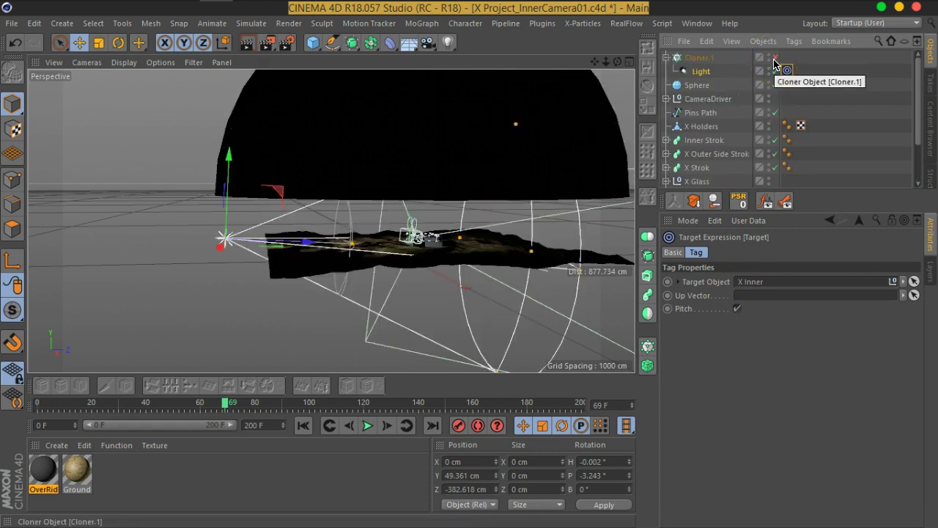
click(771, 58)
alt+drag(367, 268, 386, 247)
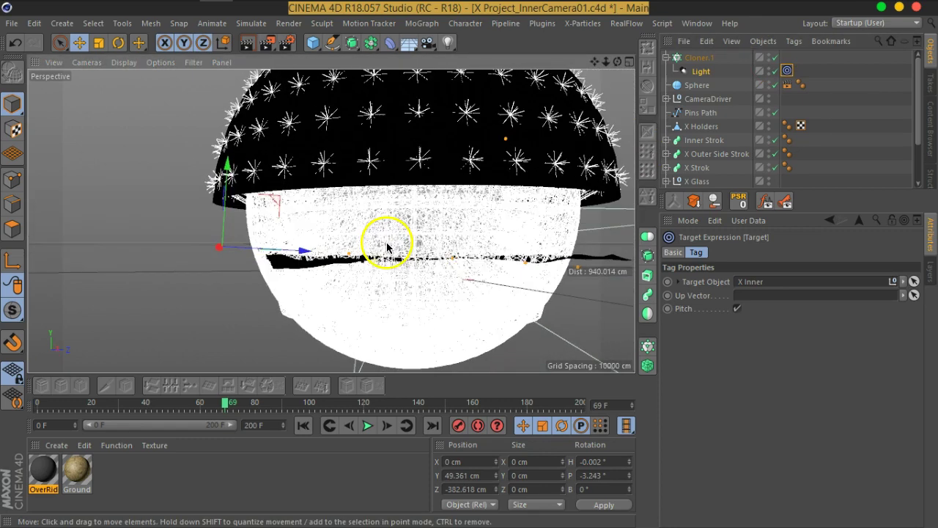
- Lower the hemisphere to a Y position of about 33.9 cm
click(697, 85)
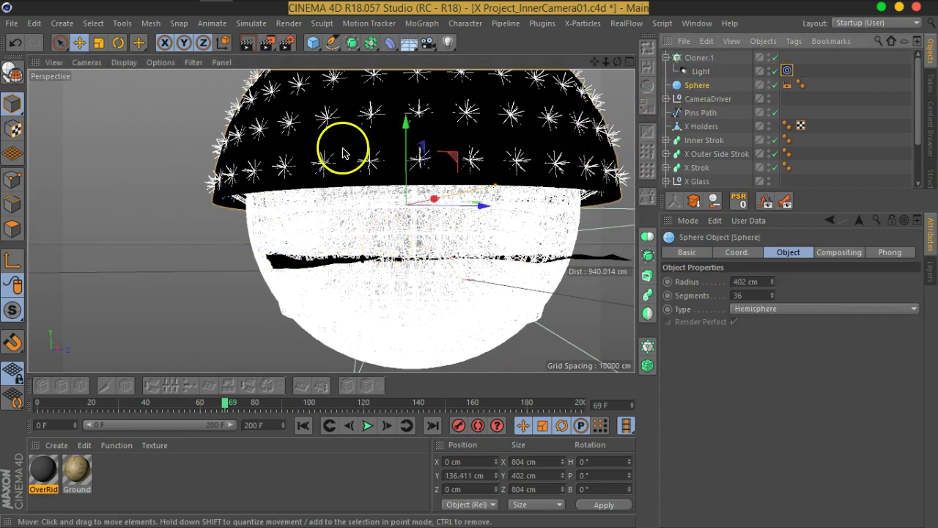
drag(405, 129, 410, 177)
alt+drag(530, 293, 458, 229)
click(775, 71)
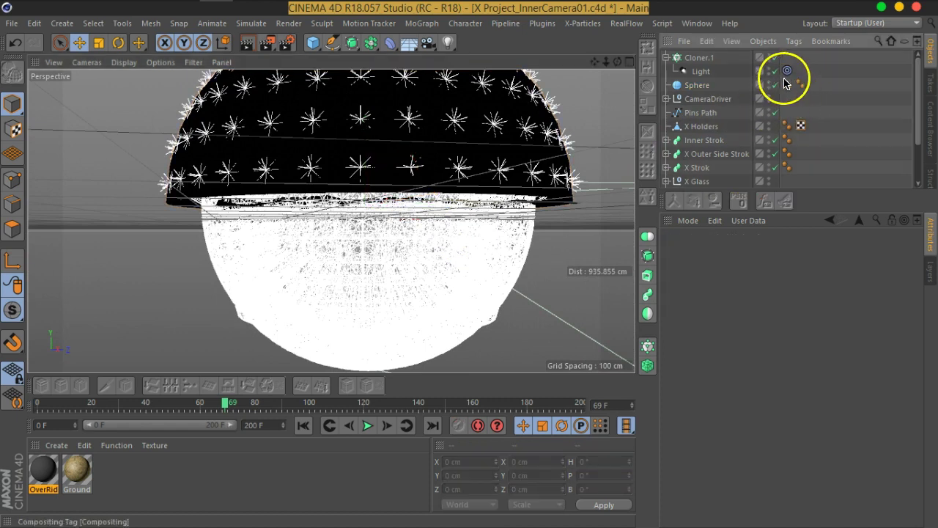
click(775, 71)
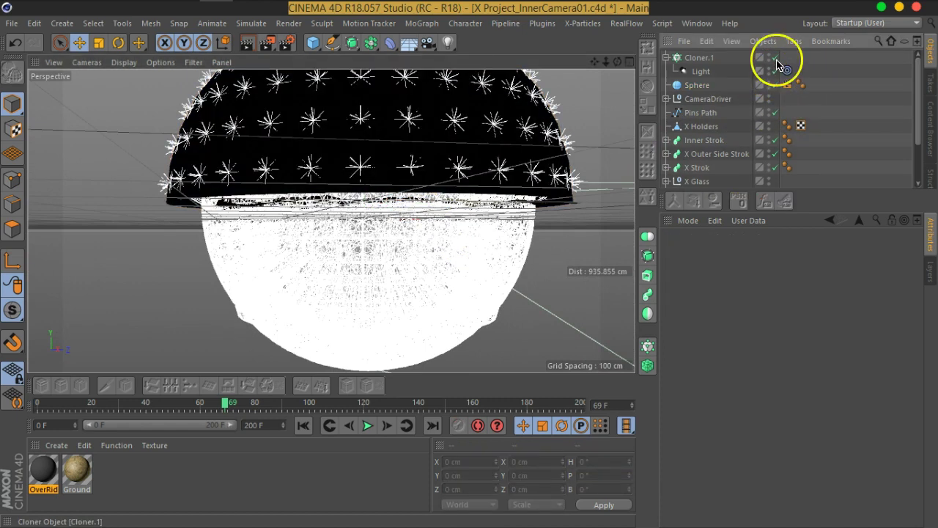
- Hide the light cloner in the viewport and test-render a close view of the building
alt+drag(408, 193, 378, 257)
scroll(367, 210, up, 10)
scroll(378, 255, down, 5)
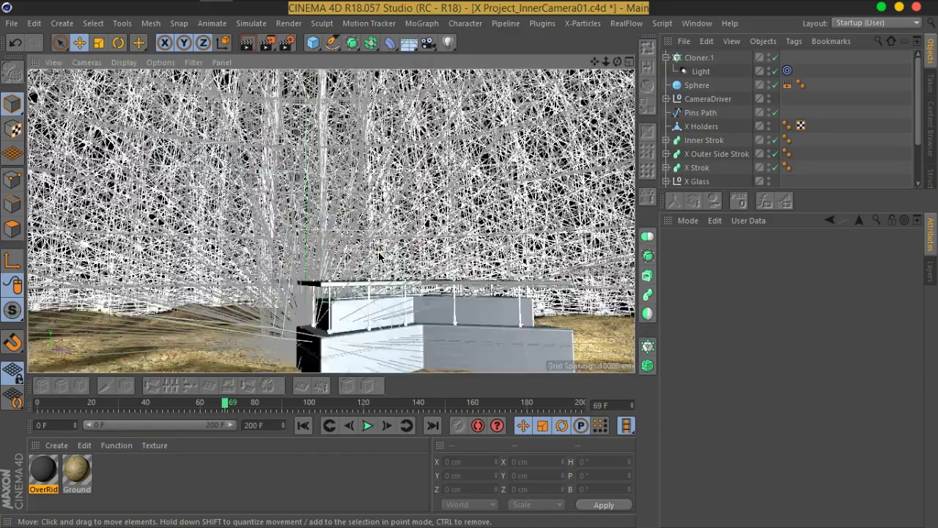
alt+drag(379, 256, 439, 251)
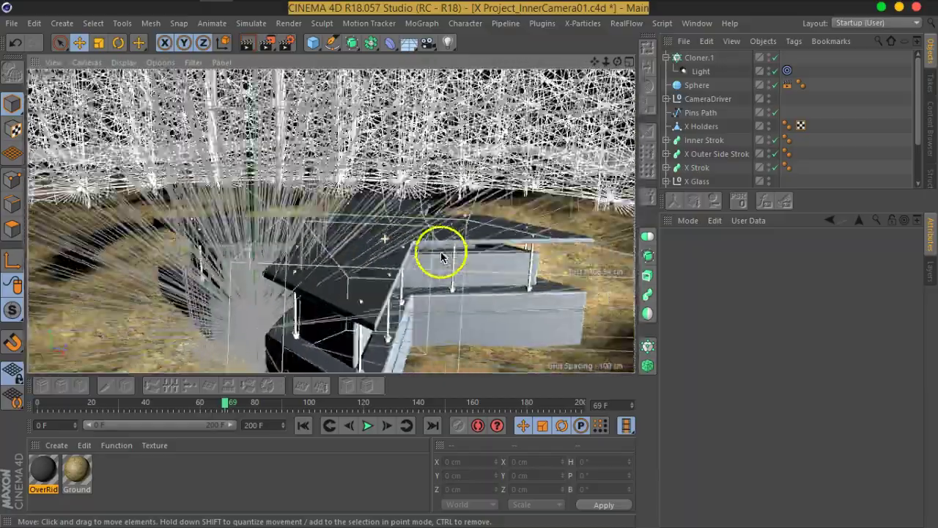
click(769, 55)
alt+drag(499, 232, 475, 213)
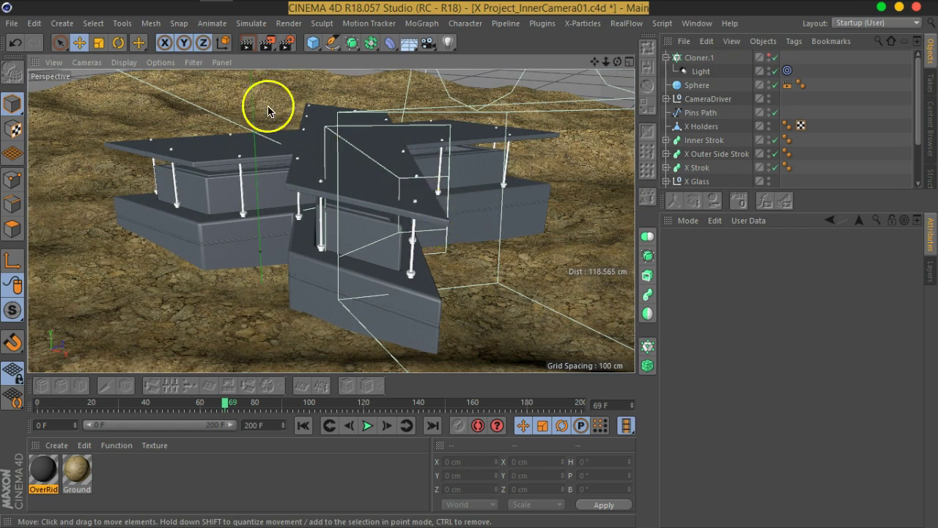
click(247, 43)
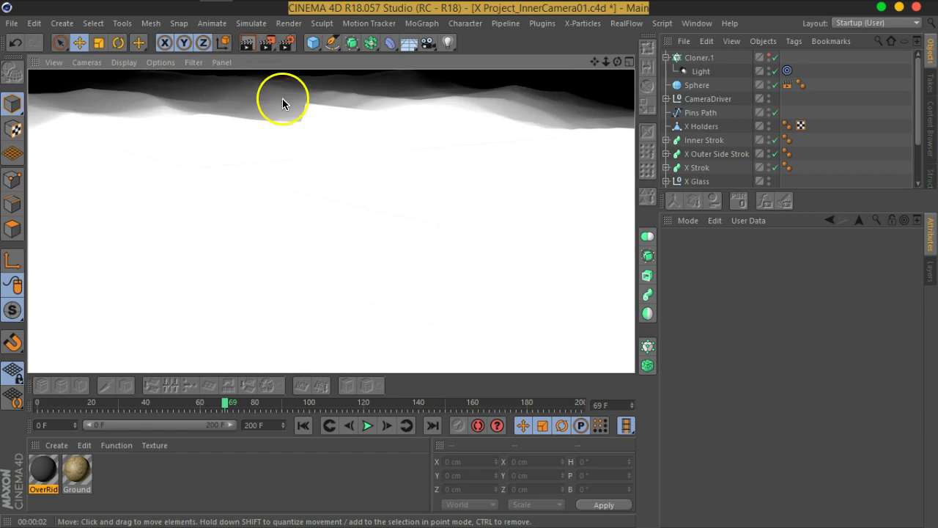
- Set the spot light's intensity to 2% and test-render the building view
click(702, 75)
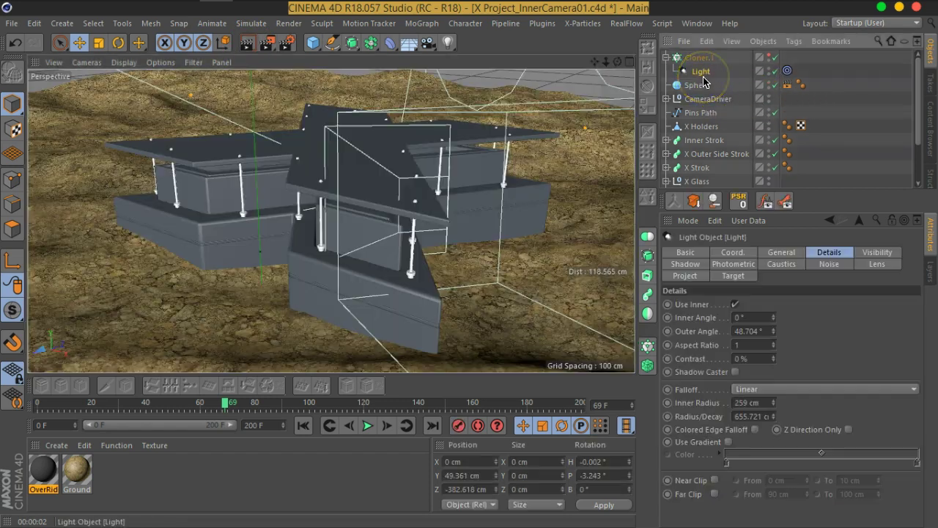
click(769, 255)
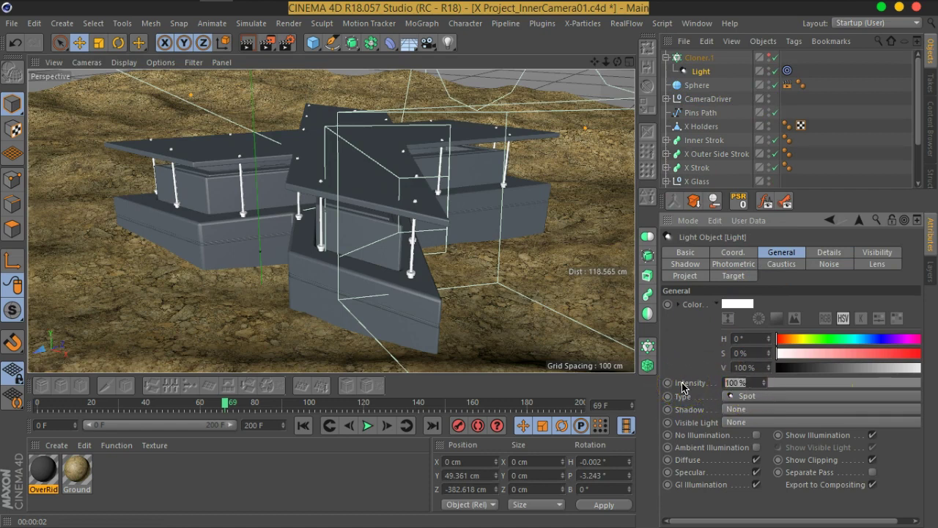
text(2)
key(Return)
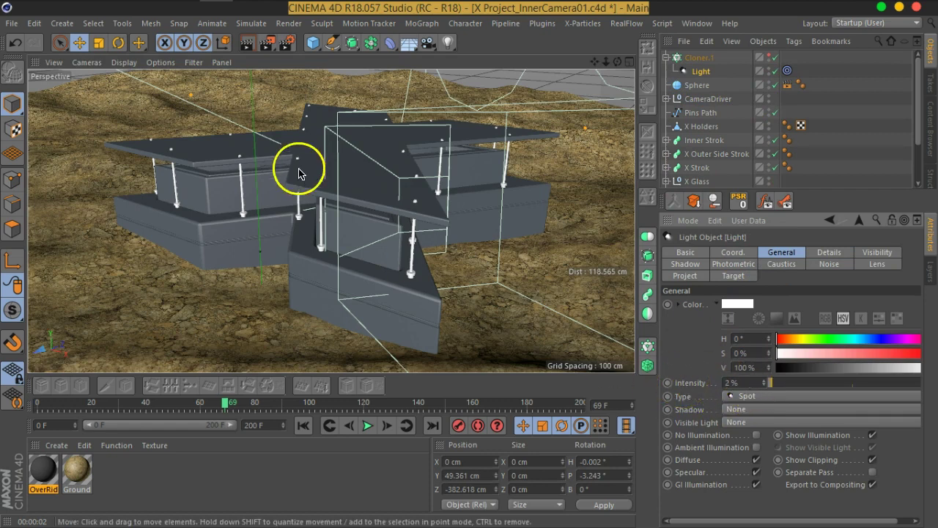
click(246, 42)
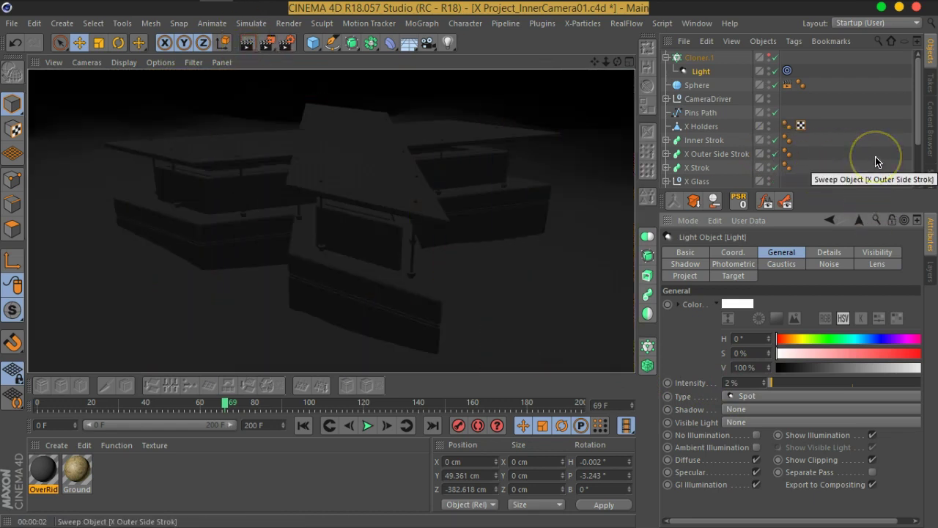
click(571, 119)
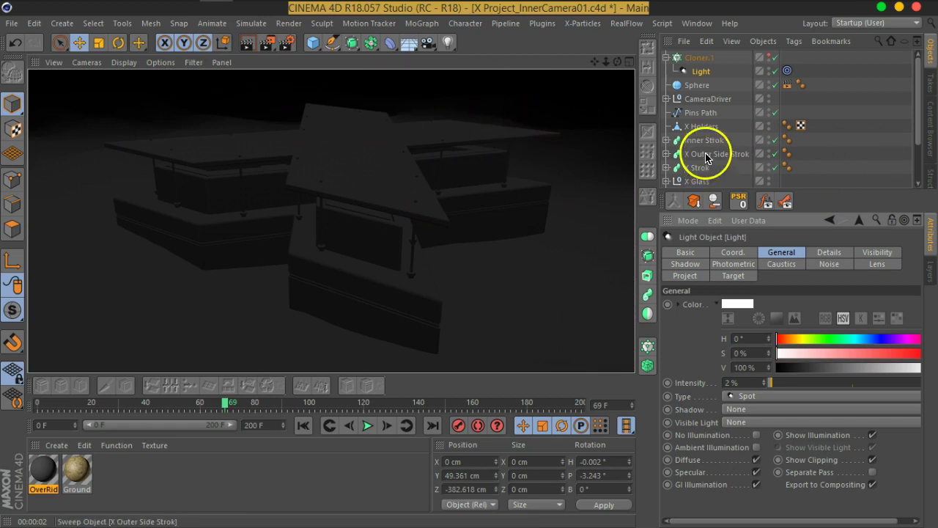
- Enlarge the hemisphere to a radius of 762 cm and test-render the view
click(698, 85)
drag(775, 291, 776, 277)
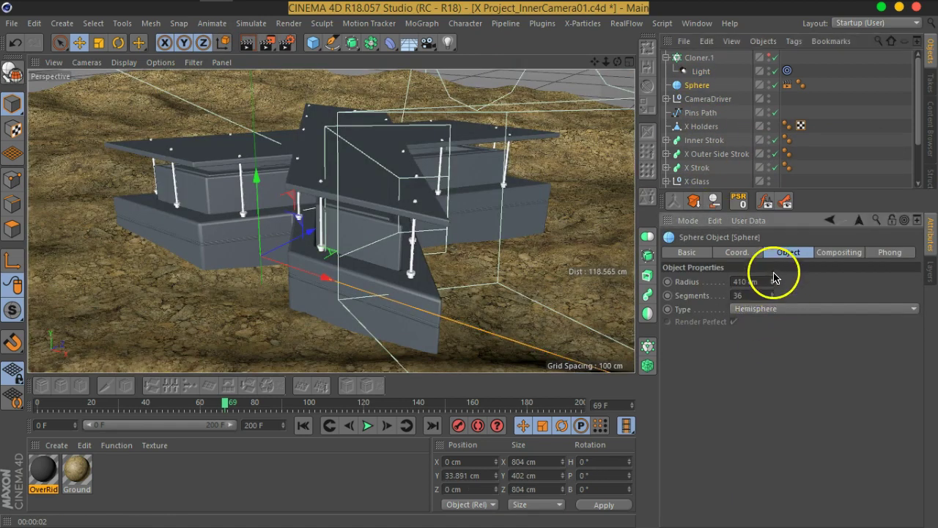
drag(765, 41, 361, 93)
click(249, 46)
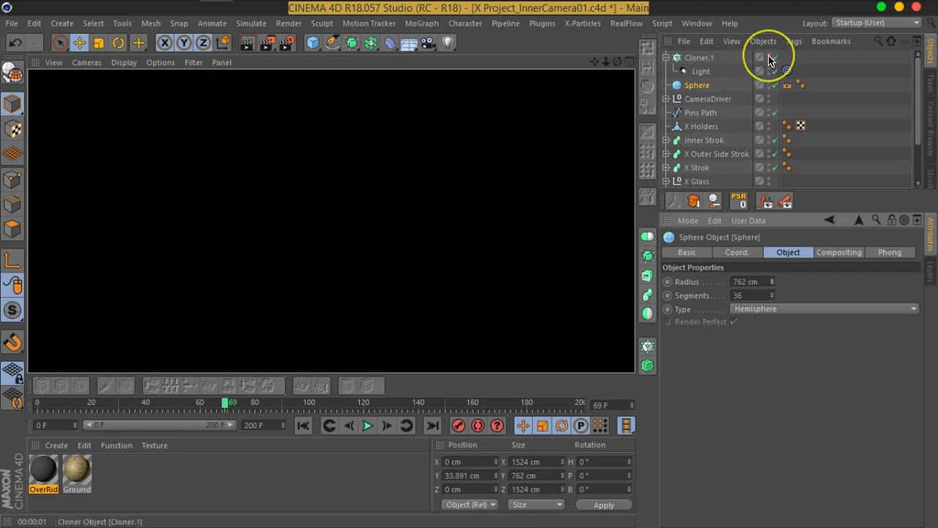
- Unhide the light cloner in the viewport and frame the building from slightly farther away
click(429, 147)
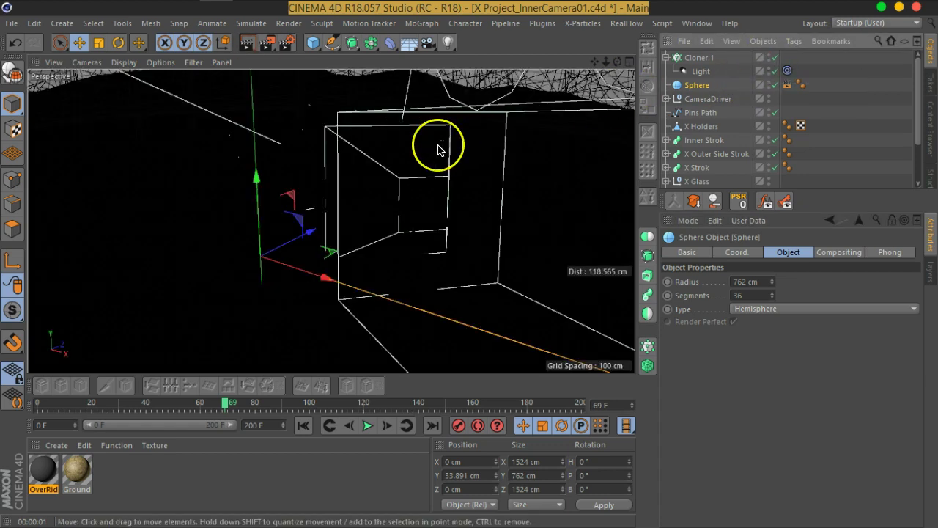
scroll(439, 149, down, 5)
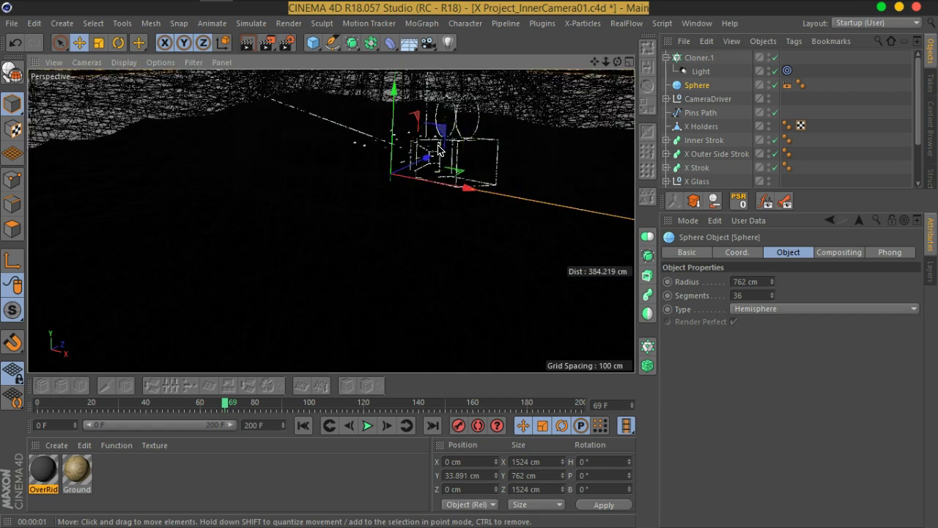
scroll(439, 150, up, 5)
- Set the spot light's intensity to 10% and test-render the view
click(696, 74)
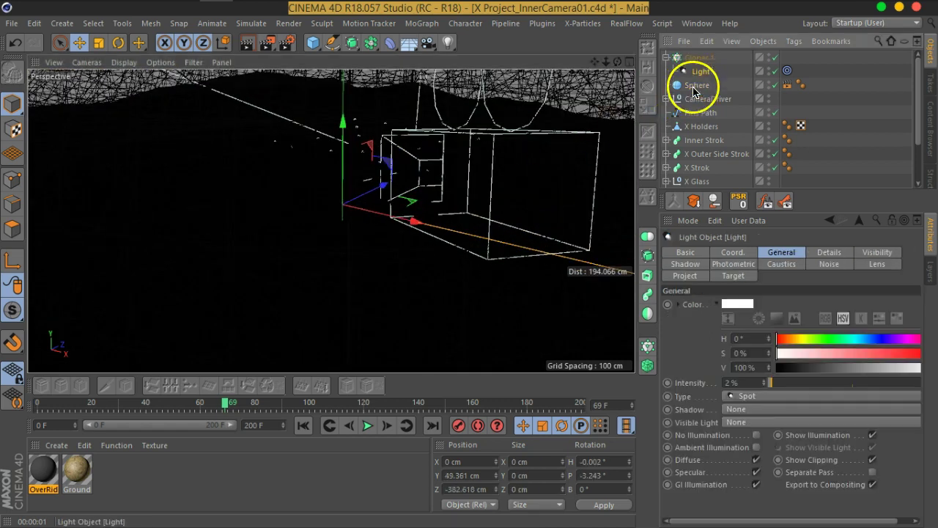
click(744, 384)
text(1)
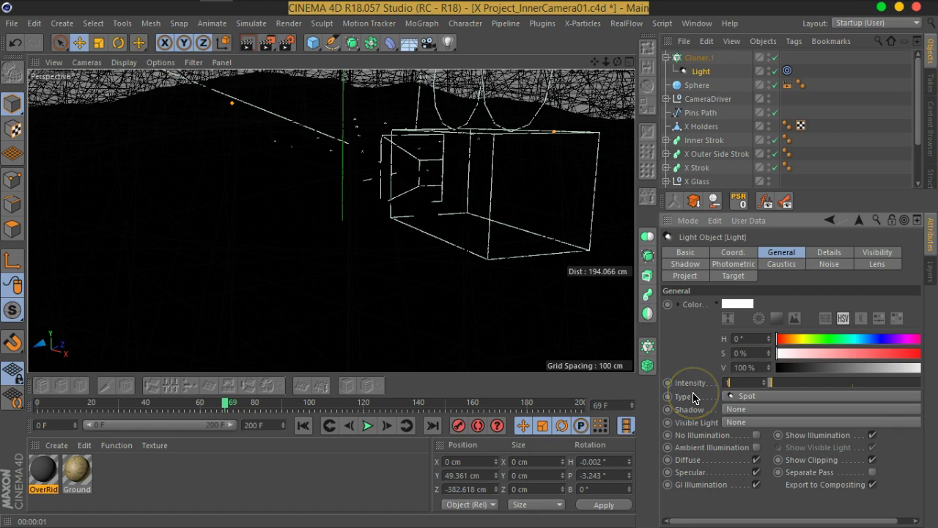
text(0)
key(Return)
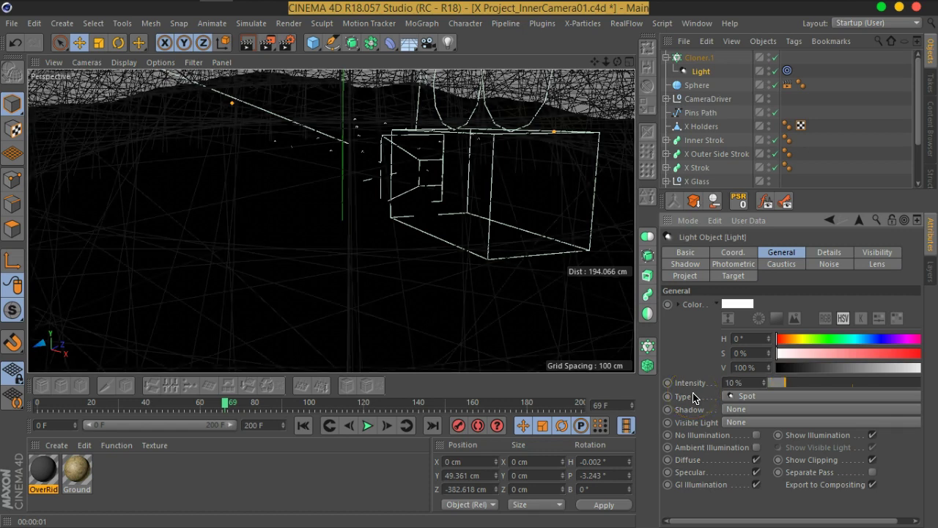
click(247, 48)
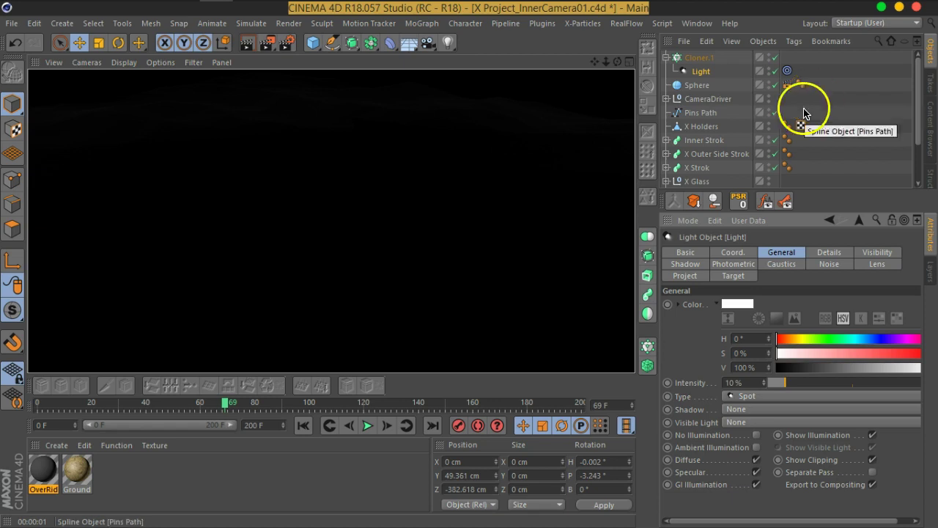
- Change the spot light's falloff to Inverse Square (Physically Accurate) and test-render the view
click(693, 73)
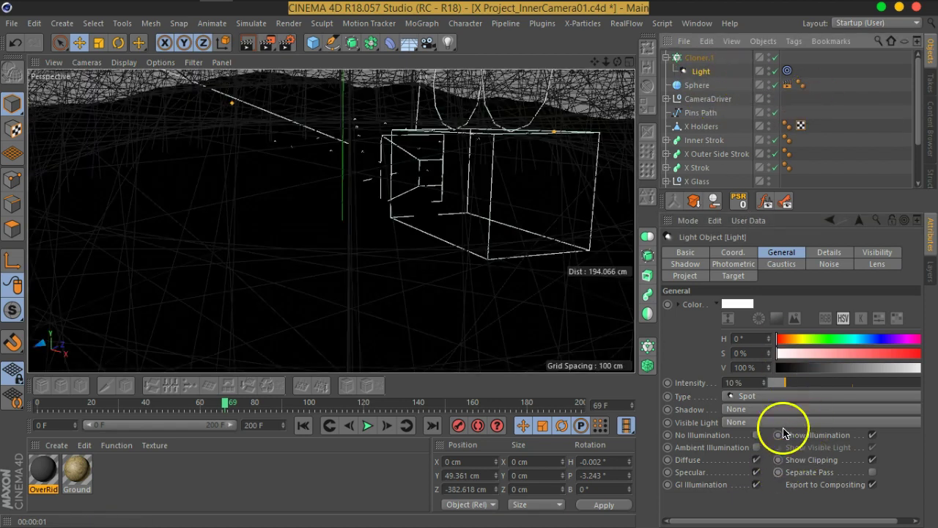
click(829, 252)
click(770, 391)
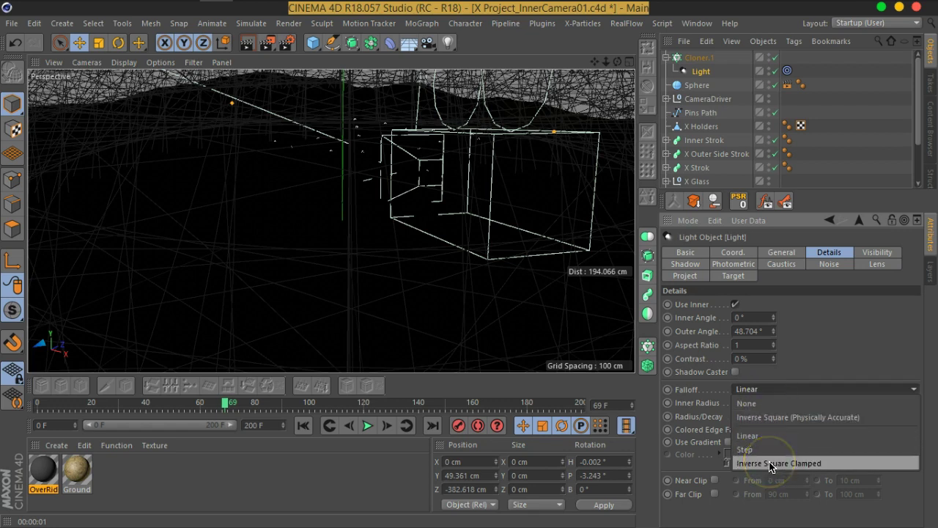
click(790, 417)
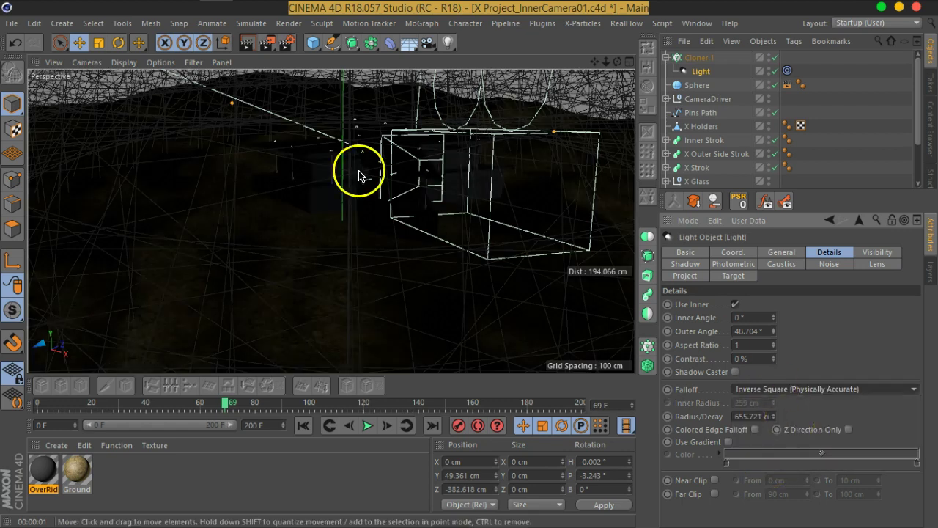
click(247, 41)
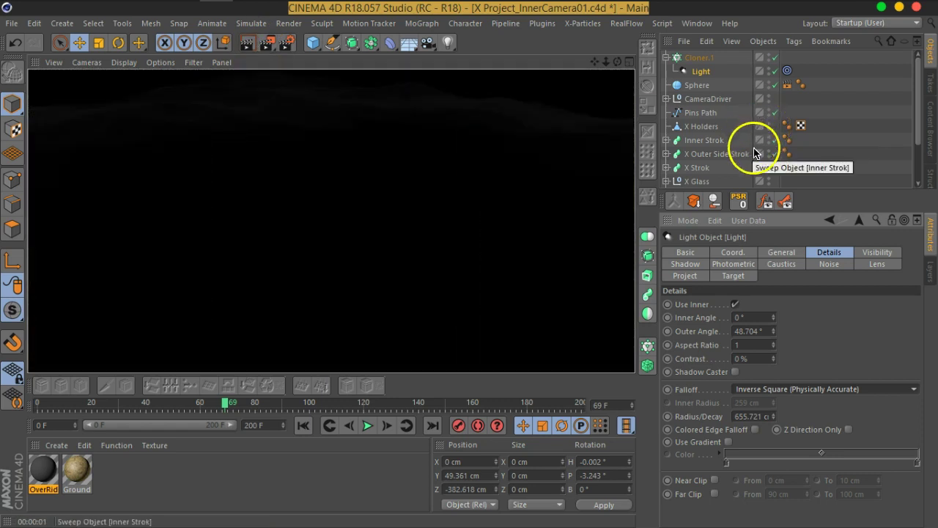
- Set the spot light's intensity to 25% and test-render the view
click(780, 255)
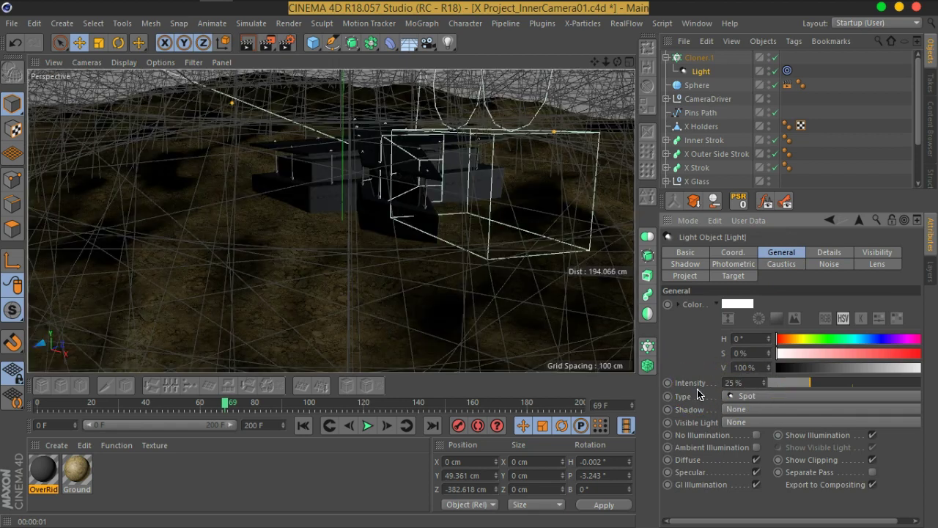
click(246, 42)
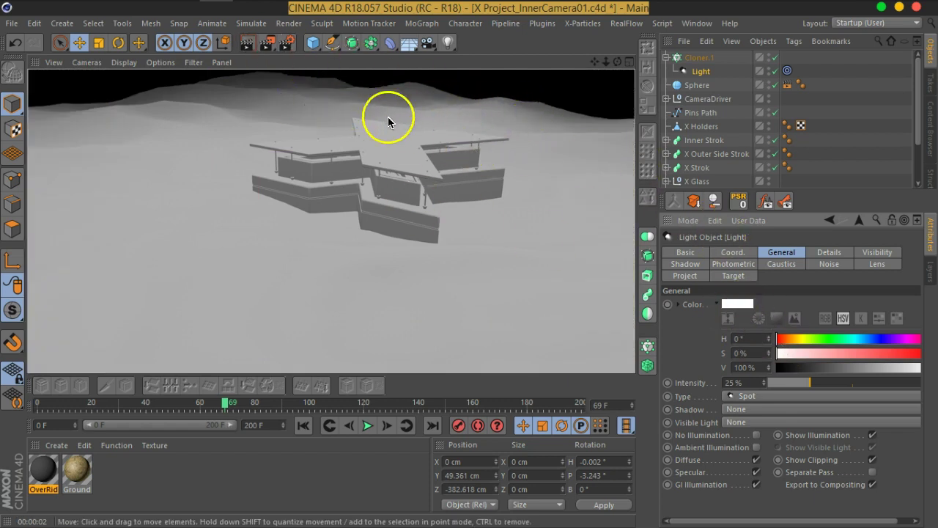
click(828, 253)
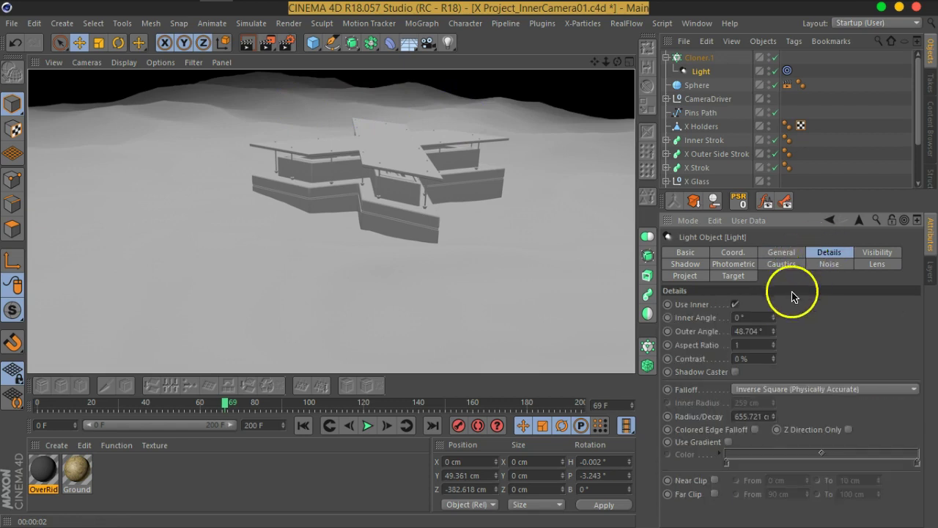
- Widen the spot light's outer angle to about 113.7° and set its intensity to 20%, test-rendering the view after each change
drag(776, 336, 780, 287)
click(247, 42)
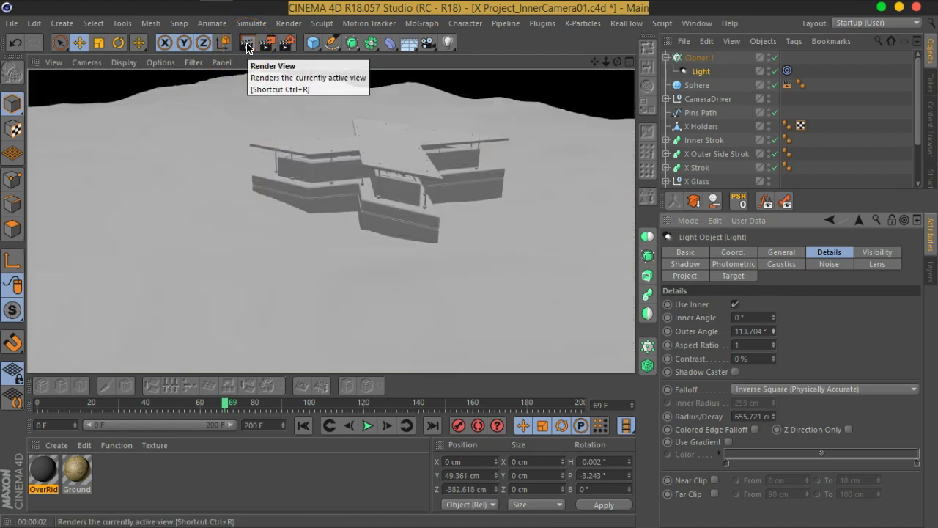
click(781, 253)
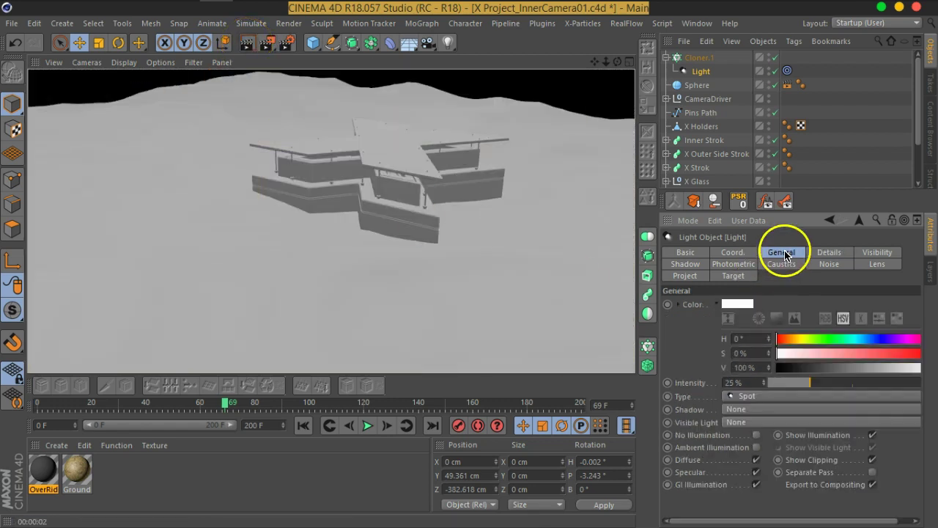
click(742, 382)
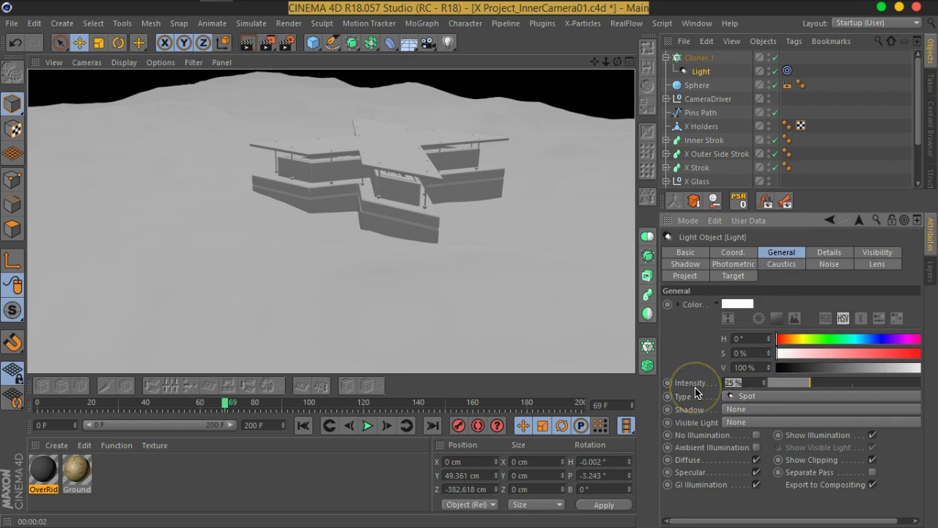
text(20)
key(Return)
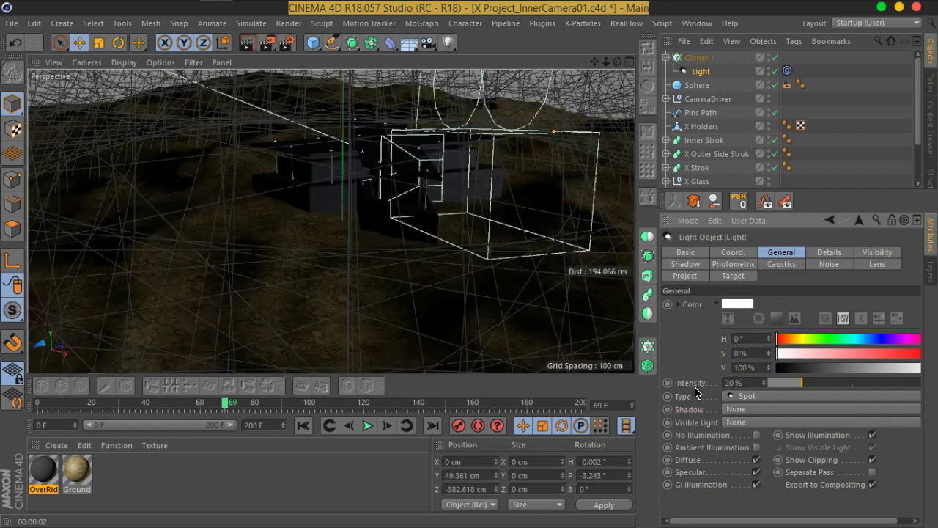
click(242, 43)
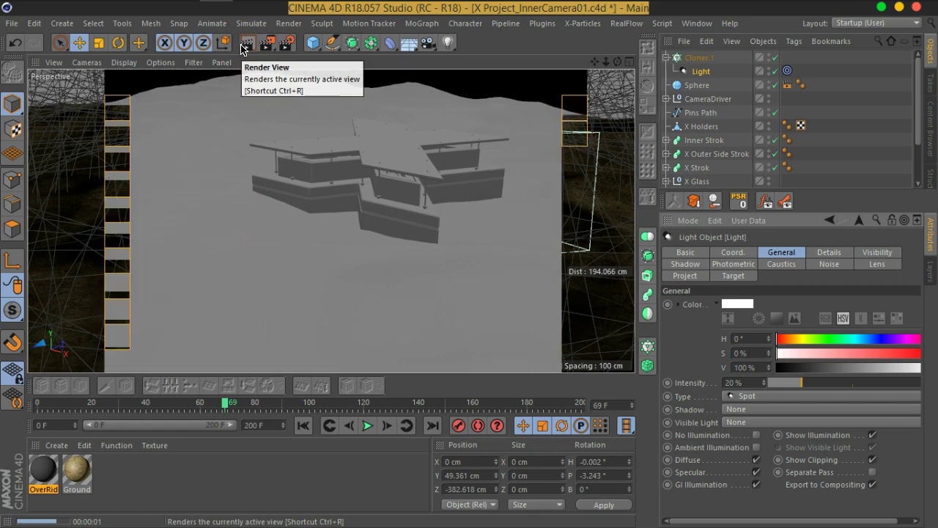
- Hide the light cloner in the viewport and test-render a closer view of the building
alt+drag(555, 189, 377, 207)
scroll(377, 206, up, 5)
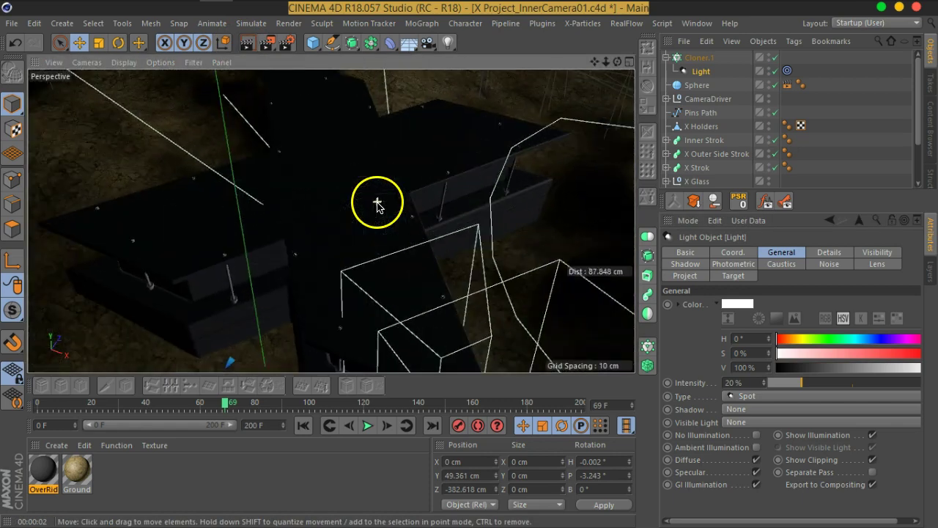
click(768, 56)
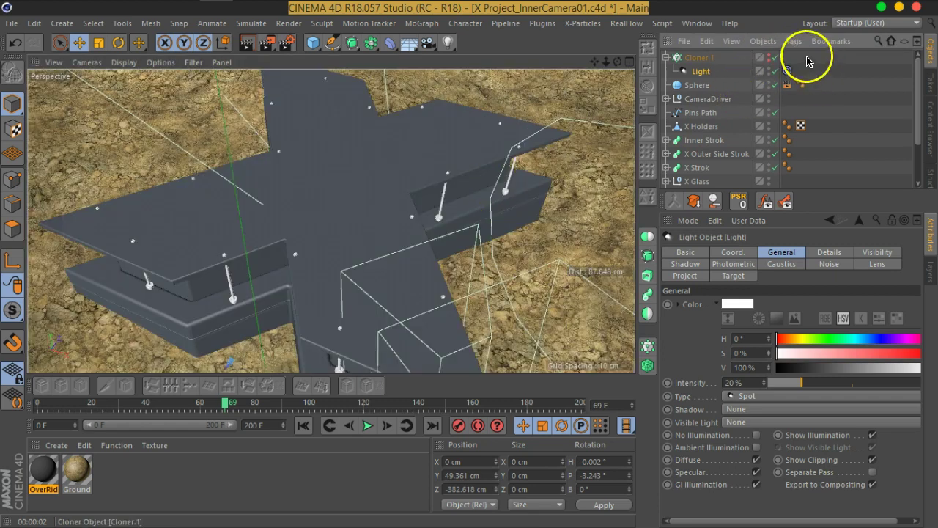
alt+drag(409, 225, 428, 208)
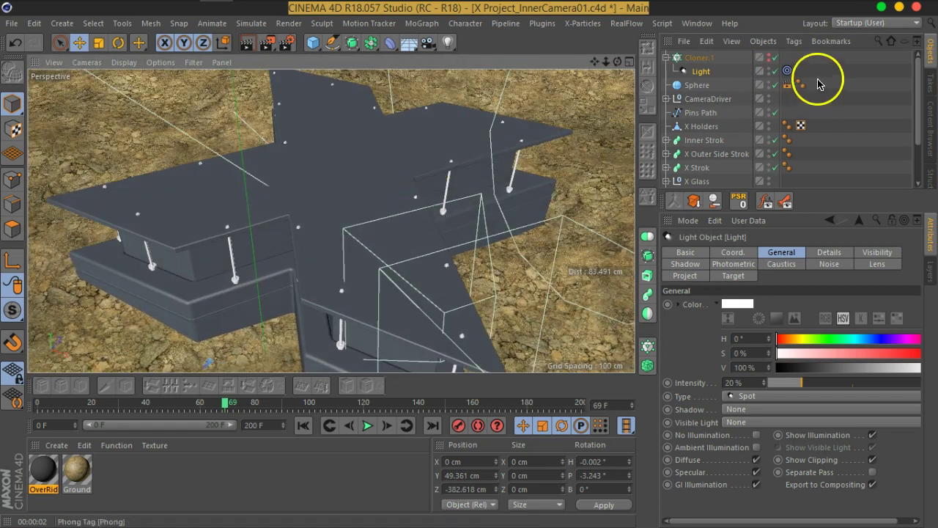
click(769, 57)
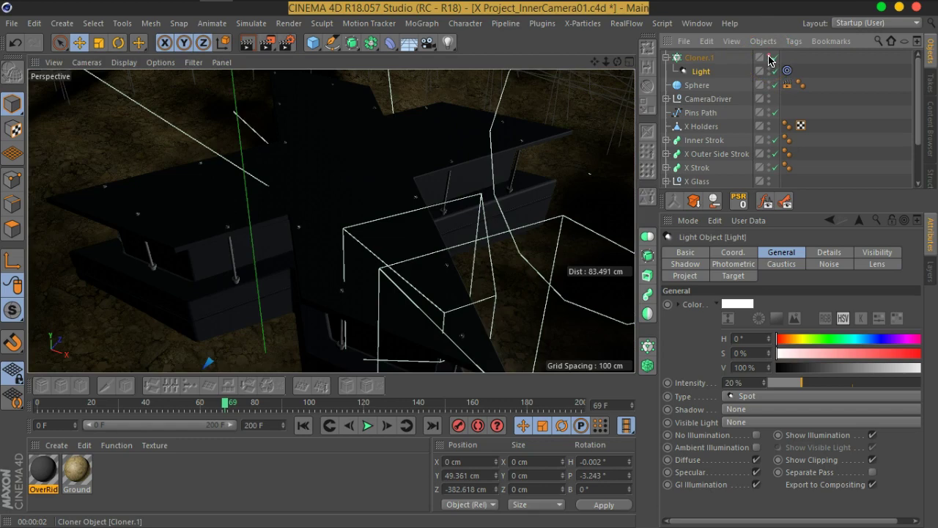
click(768, 57)
alt+drag(398, 220, 451, 207)
alt+drag(465, 242, 463, 220)
click(247, 42)
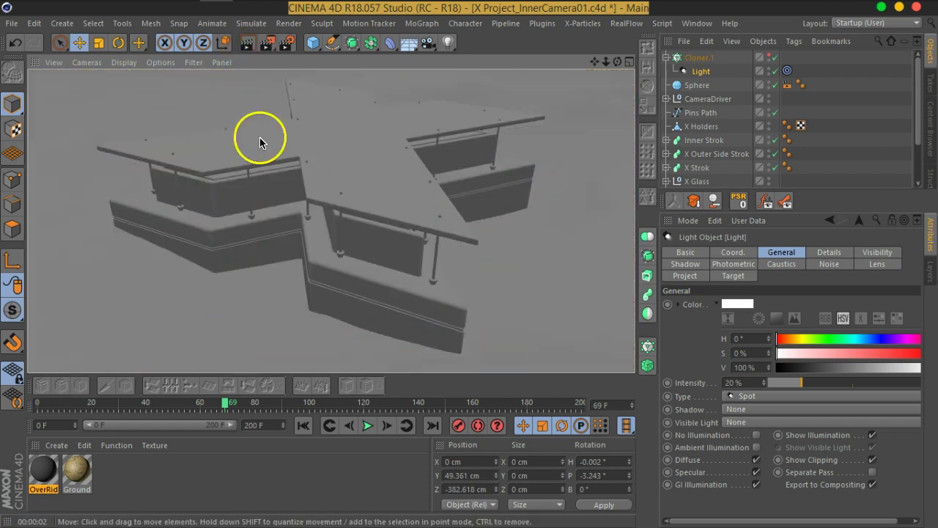
- Add the Ambient Occlusion effect to the render settings and test-render the view
click(286, 44)
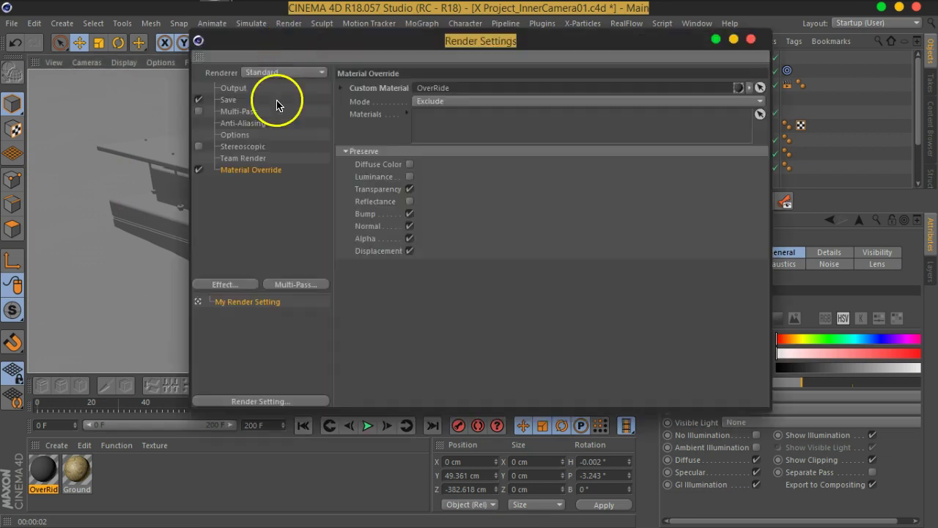
click(226, 283)
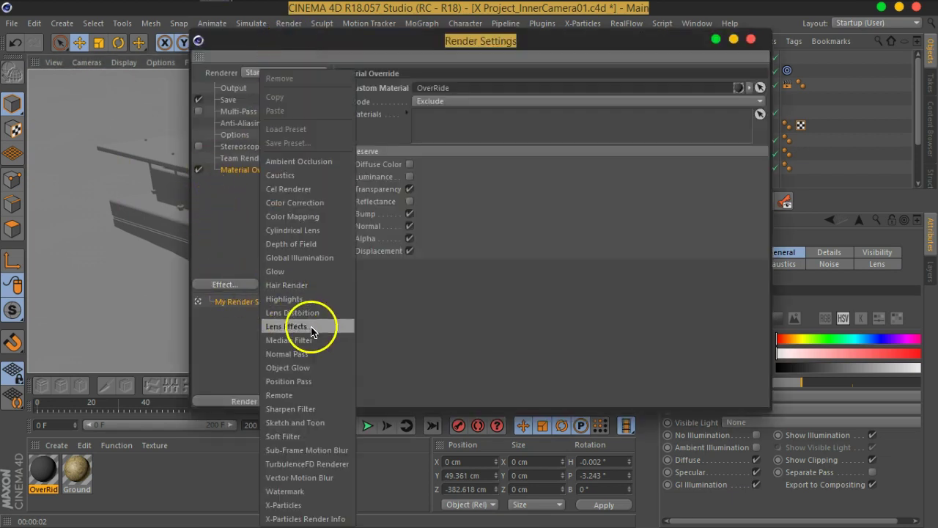
click(302, 165)
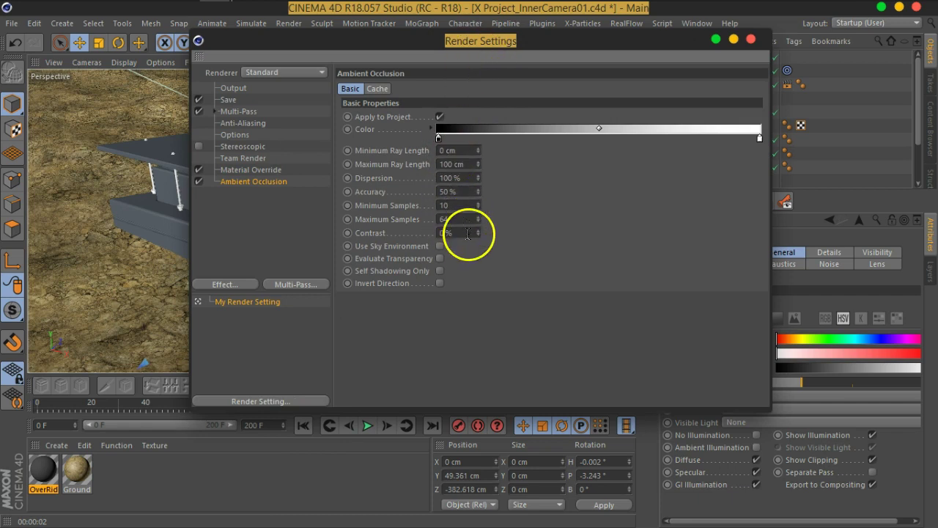
drag(479, 42, 823, 110)
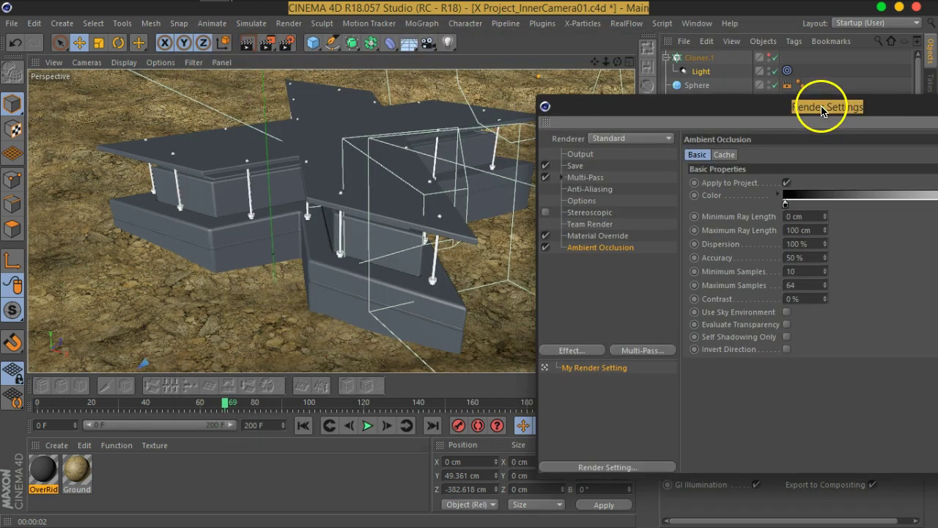
click(247, 42)
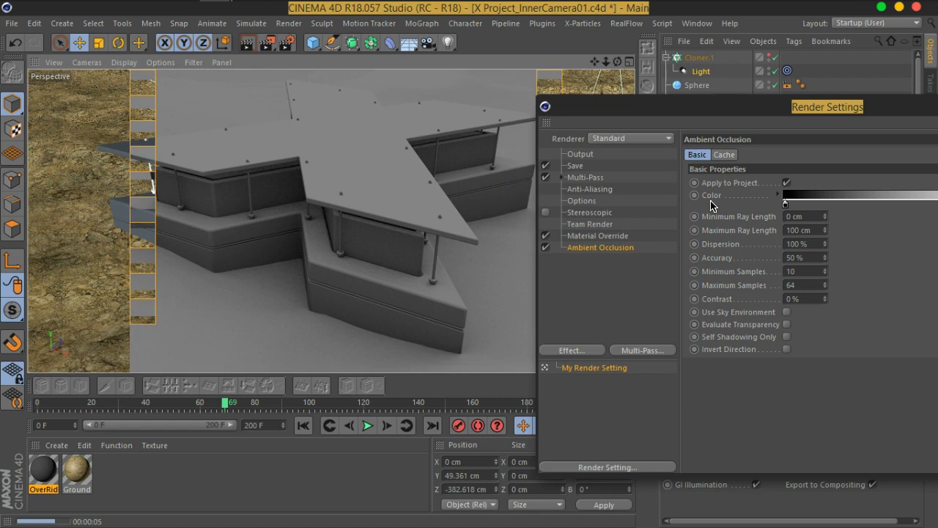
- Set the dome sphere's segments to 60 and test-render the view
click(694, 151)
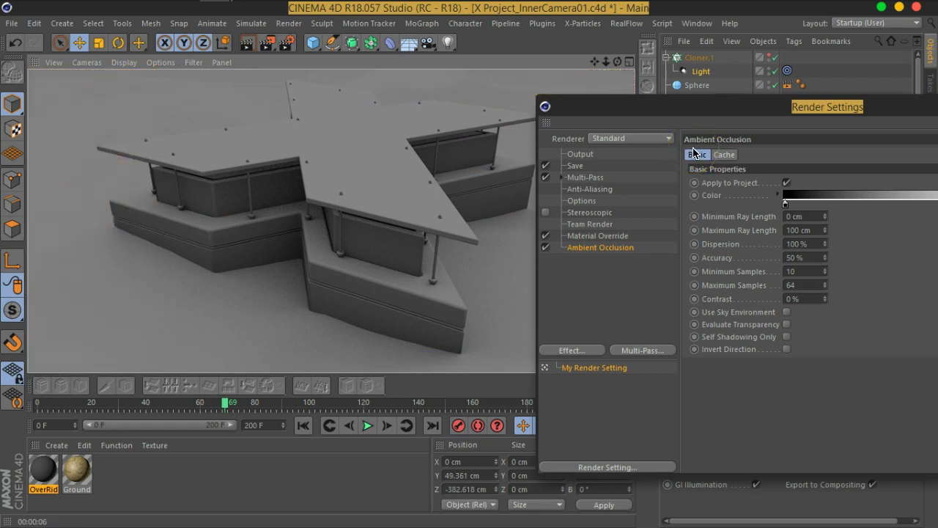
double_click(687, 110)
drag(631, 118, 225, 161)
click(700, 85)
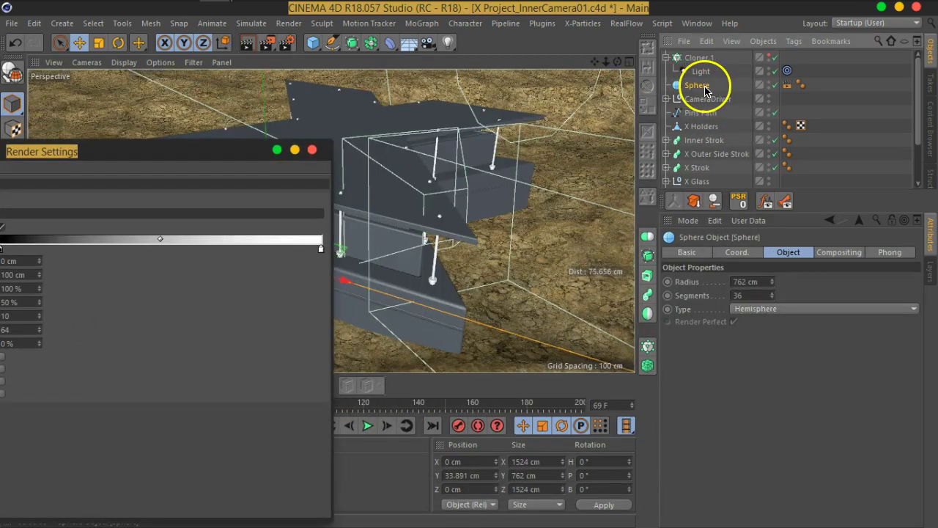
click(750, 297)
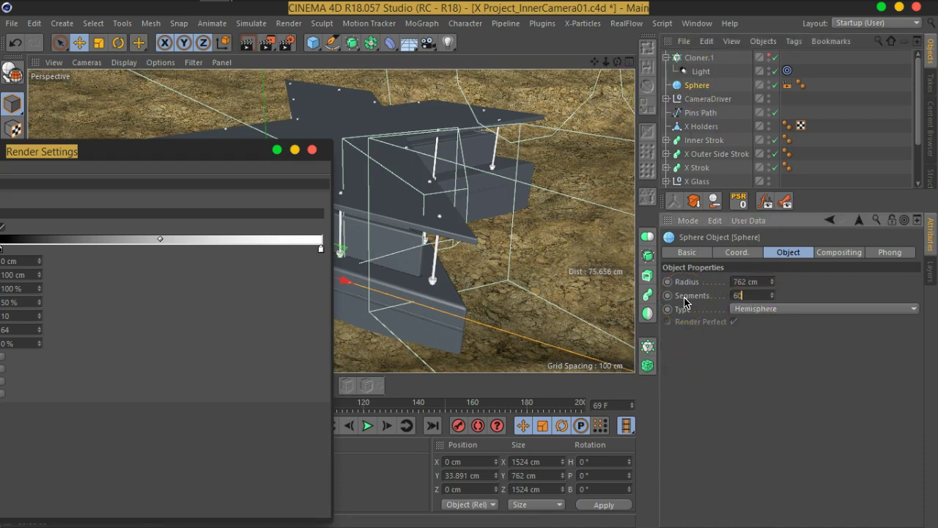
click(246, 42)
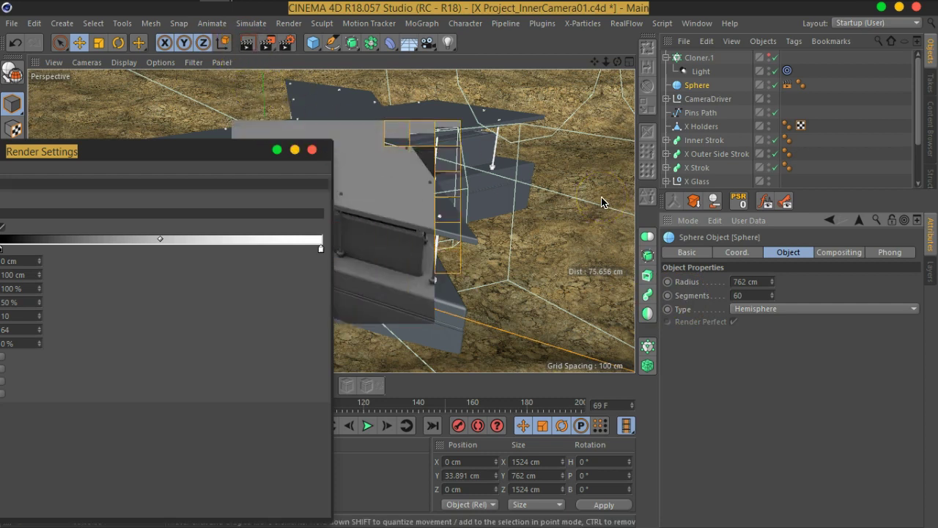
click(773, 58)
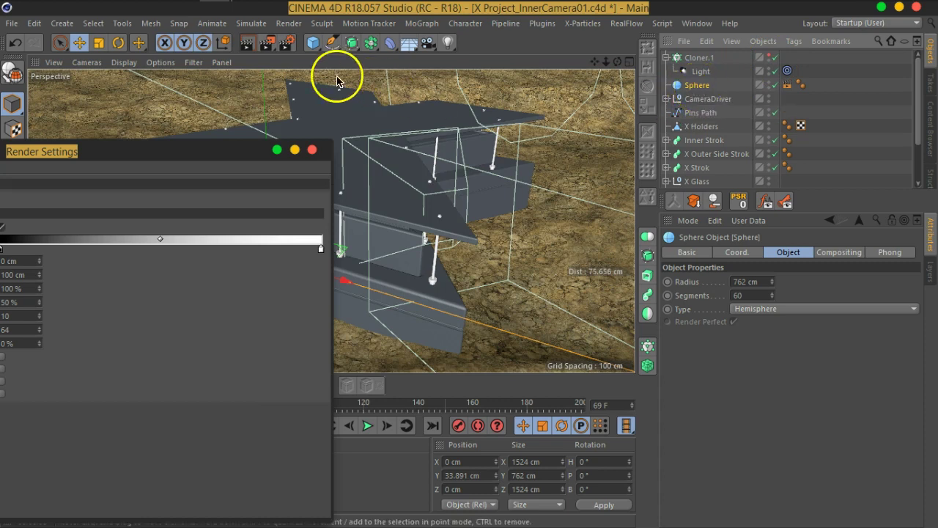
click(250, 50)
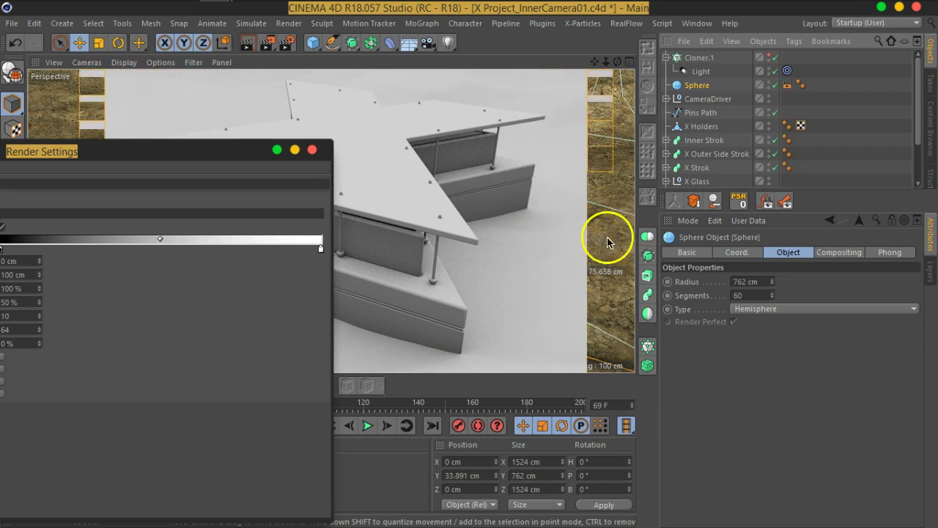
- Try the spot light's intensity at 10% in a test render, and raise it to 15%
click(700, 71)
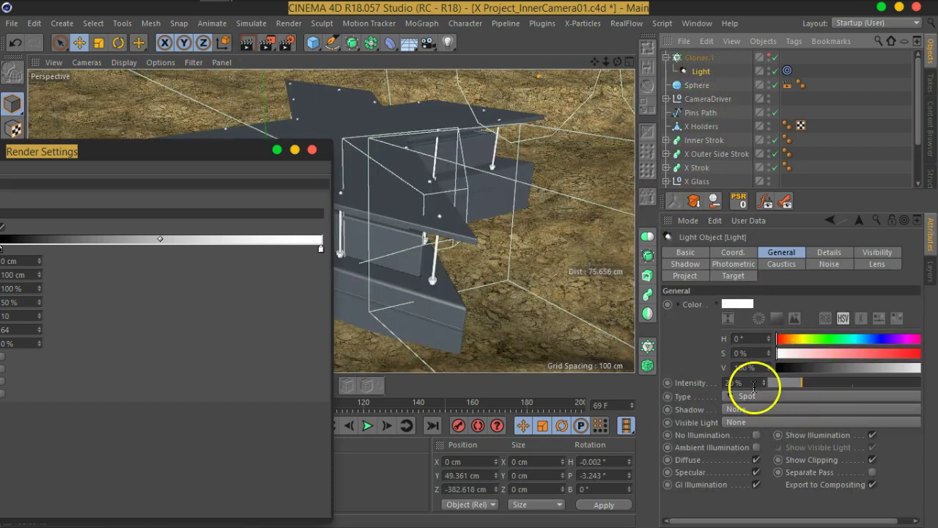
click(747, 383)
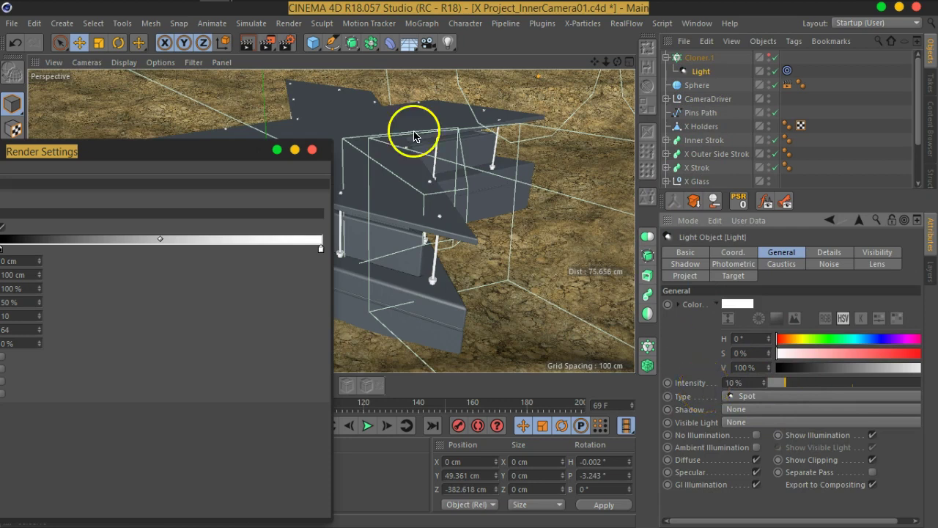
click(244, 46)
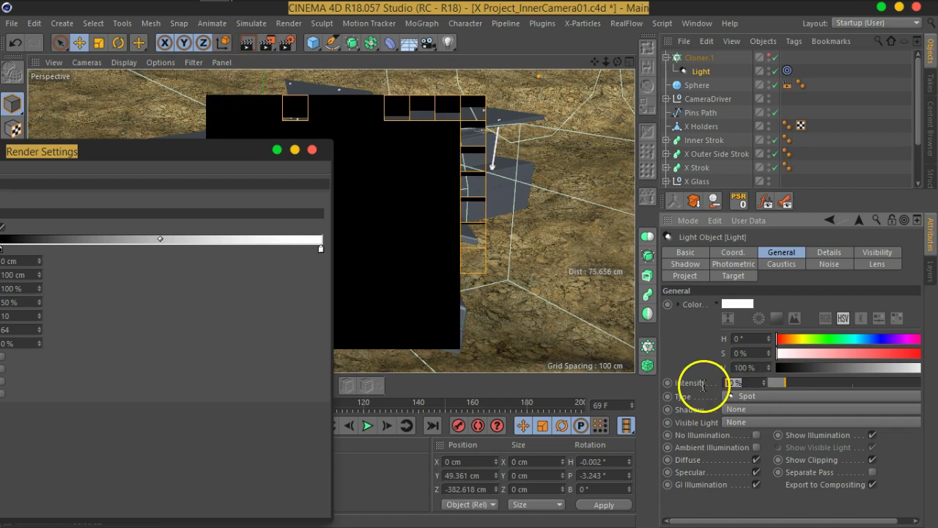
key(Return)
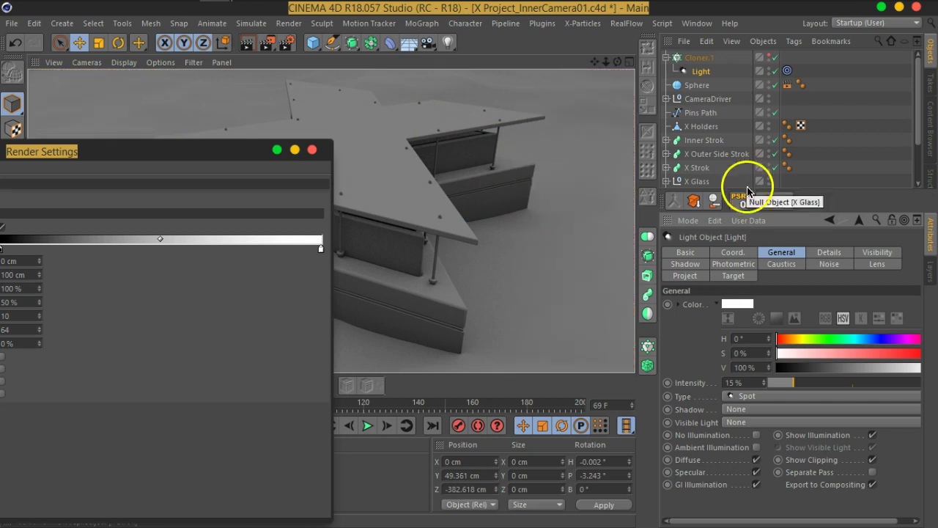
- Disable Ambient Occlusion and Material Override in the render settings and test-render the view with its materials
drag(179, 161, 678, 111)
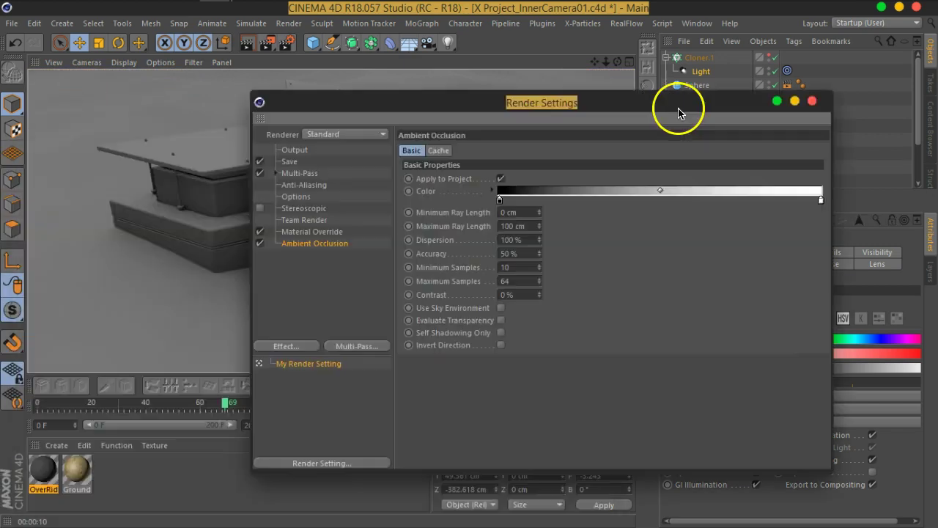
click(260, 243)
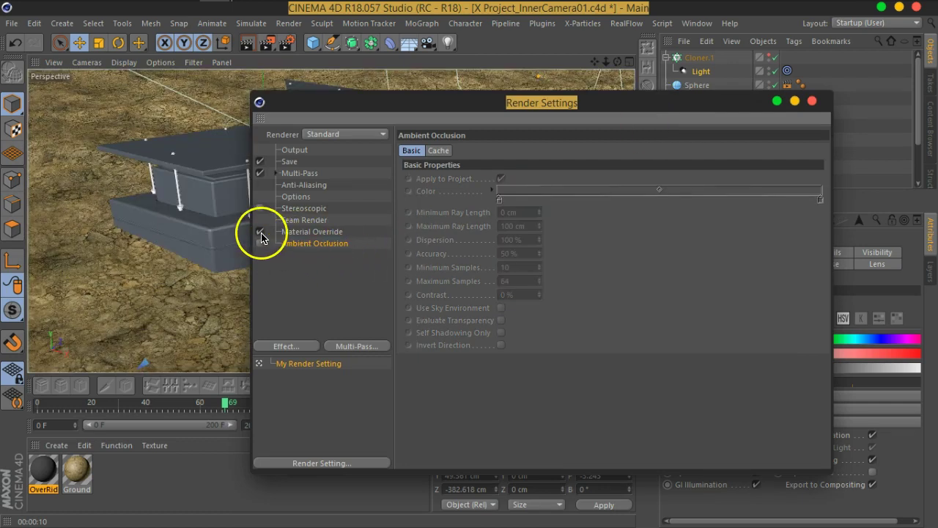
click(813, 100)
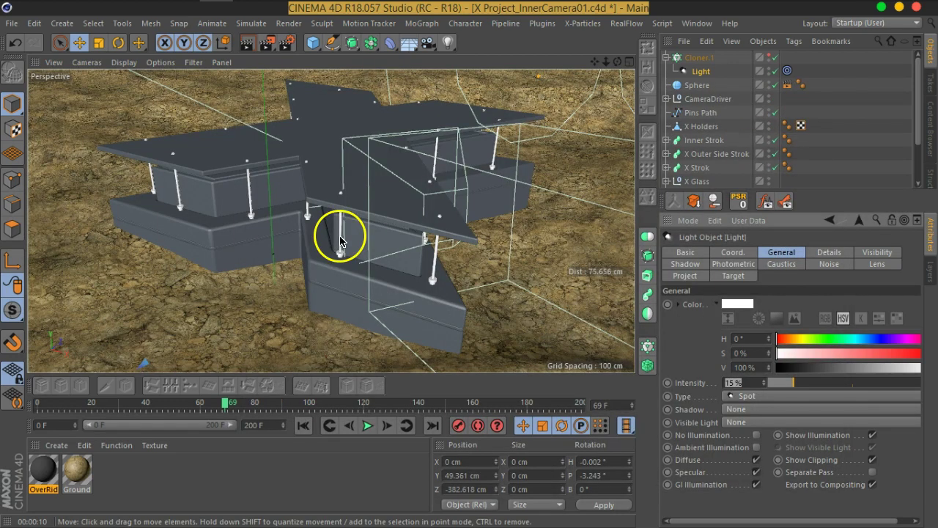
click(254, 49)
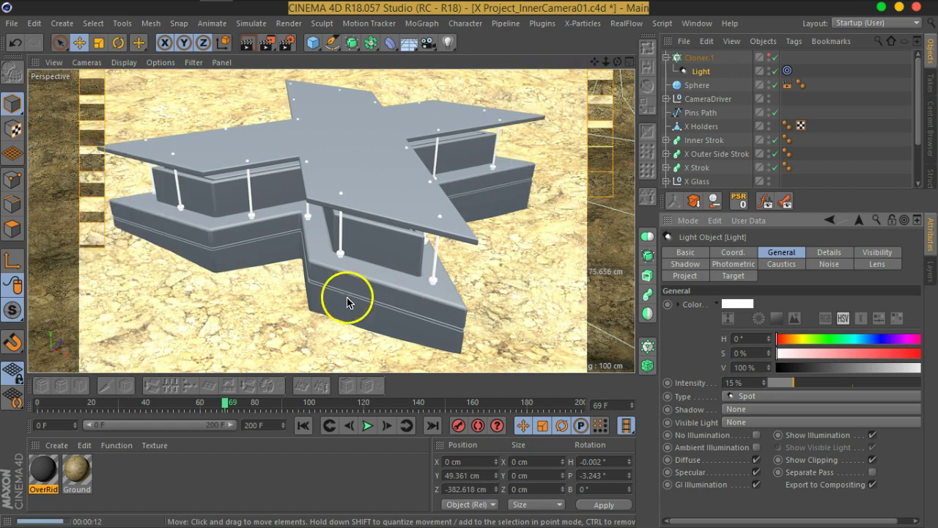
- Set the spot light's intensity to 5% and test-render the view
click(694, 79)
click(744, 383)
text(5)
key(Return)
click(243, 44)
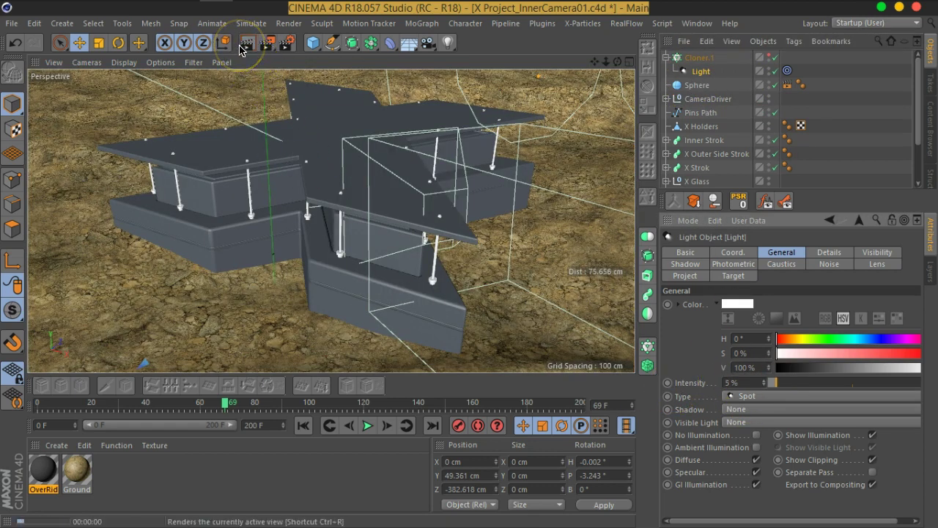
- Raise the spot light's intensity in stages to 7%, 10% and 15%, test-rendering the view between changes
click(763, 380)
click(763, 380)
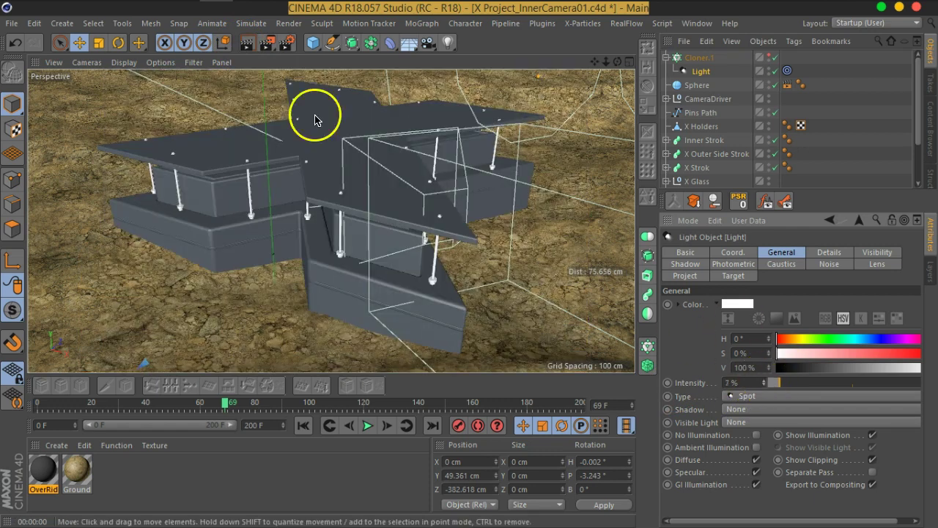
click(244, 47)
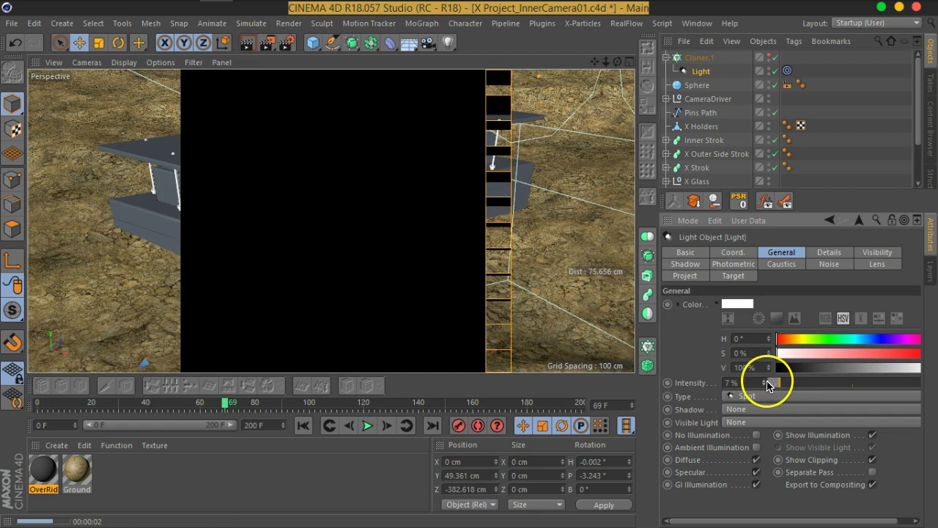
click(766, 380)
click(766, 380)
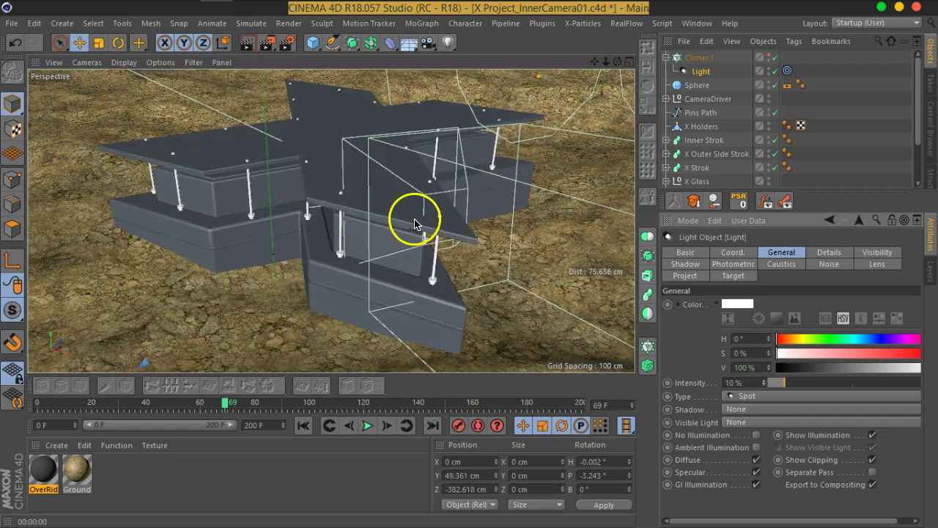
click(247, 42)
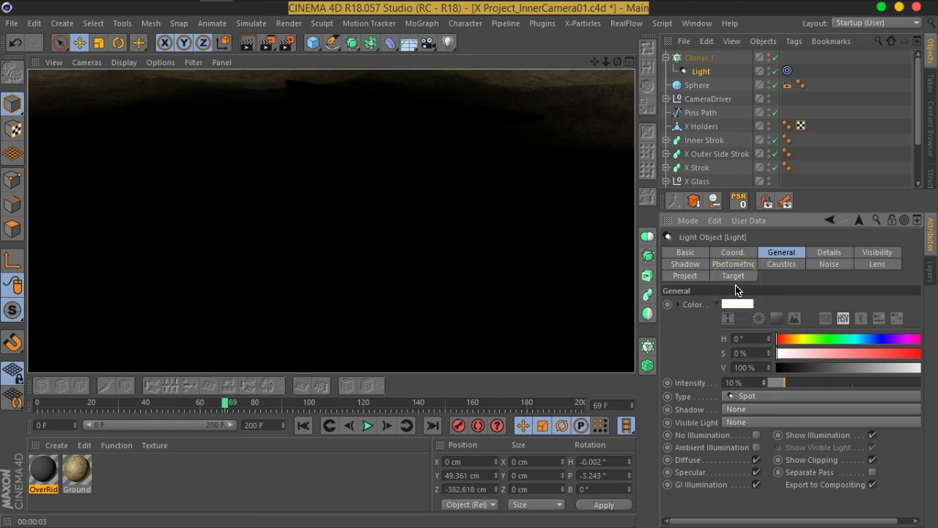
click(765, 381)
click(764, 385)
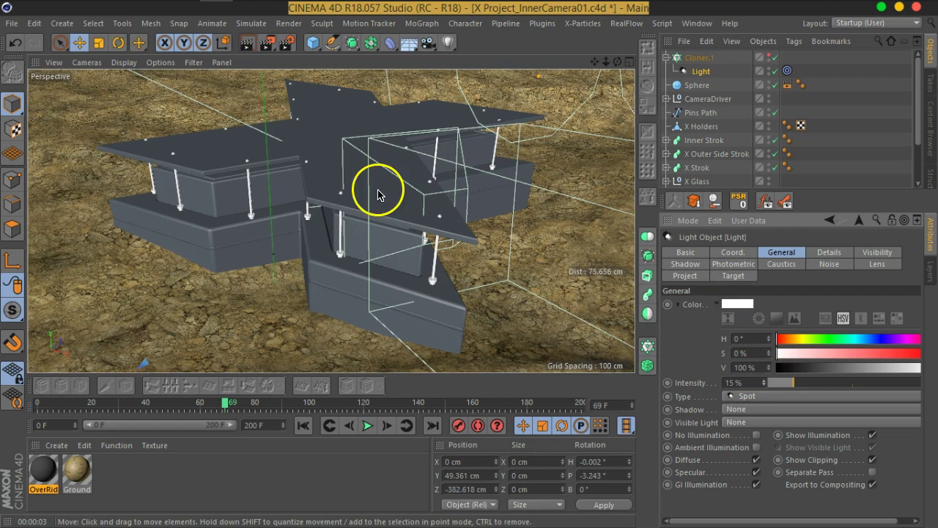
- Set the cloned spot light's color value to 71% and then 82%, test-rendering the view before and after each change
click(253, 48)
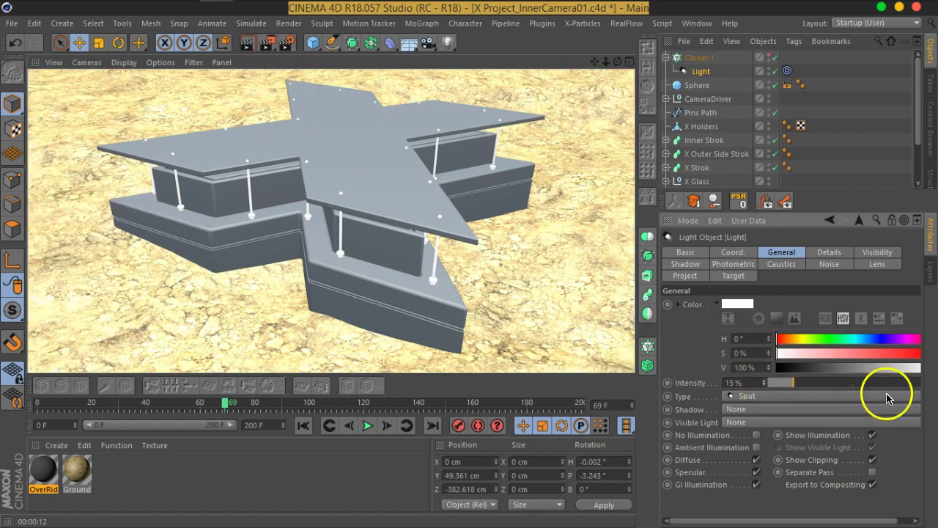
drag(862, 523, 922, 449)
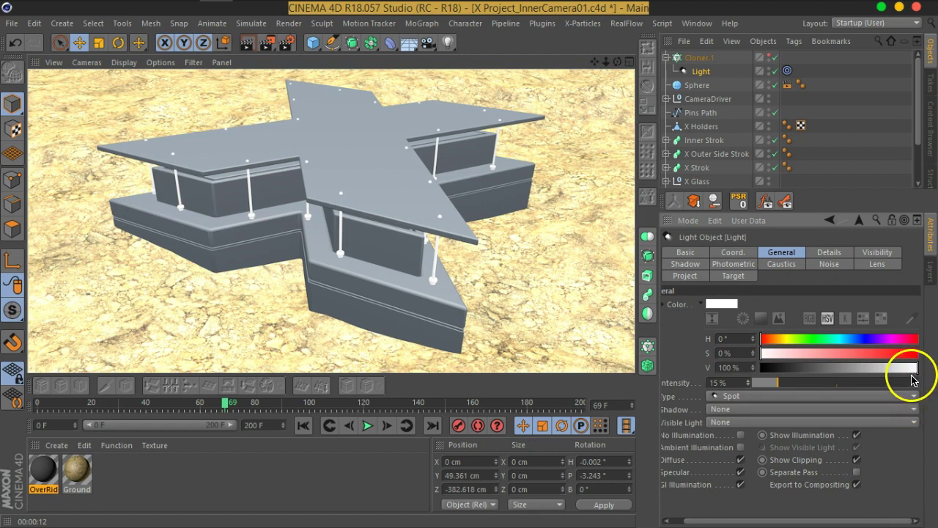
drag(916, 377, 879, 374)
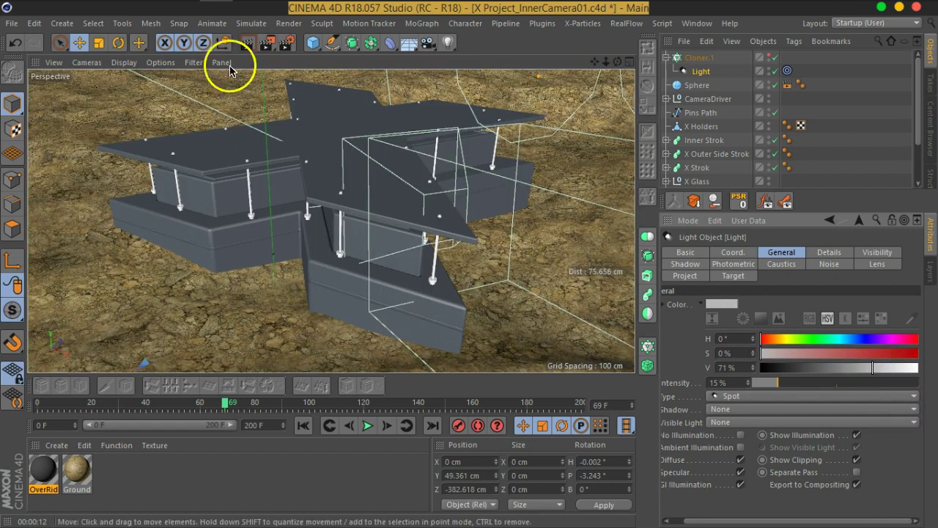
click(247, 42)
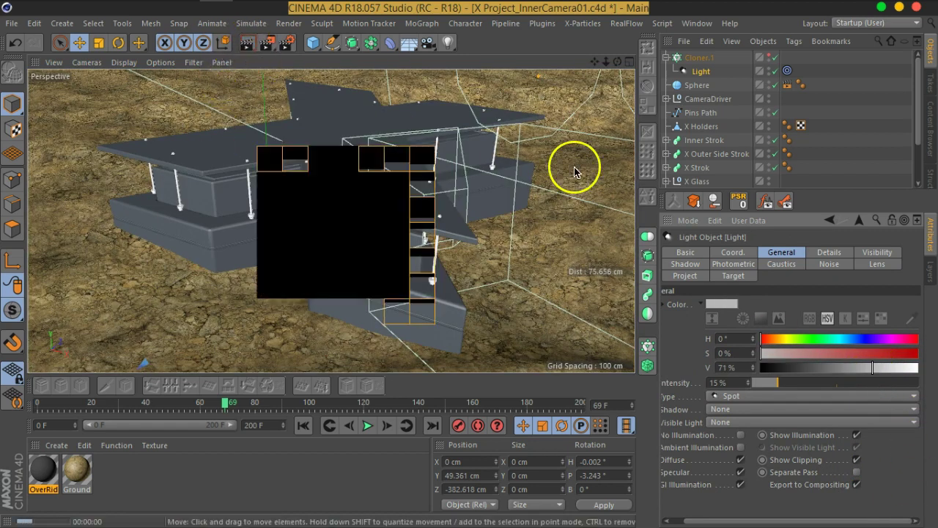
drag(880, 369, 890, 368)
click(255, 50)
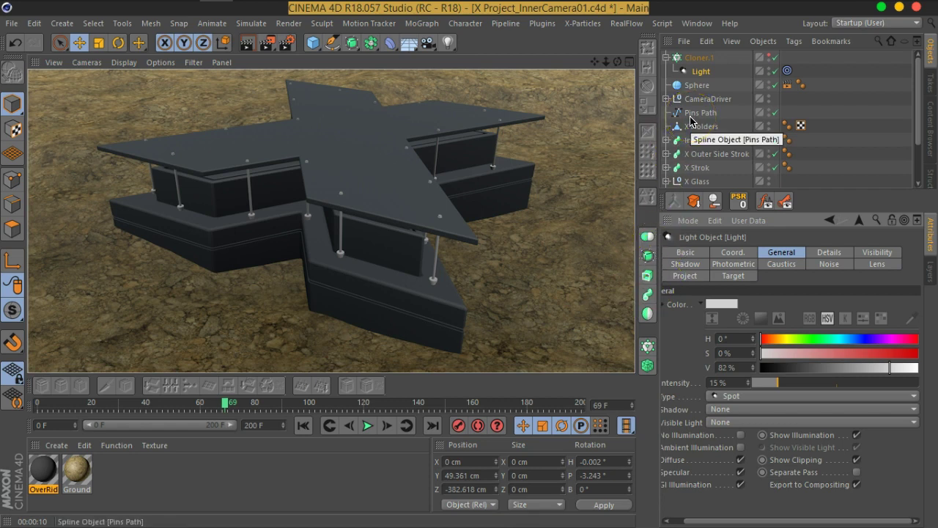
- Add an area light and move it out in front of the building to about Y 40 cm and Z -83 cm
click(724, 86)
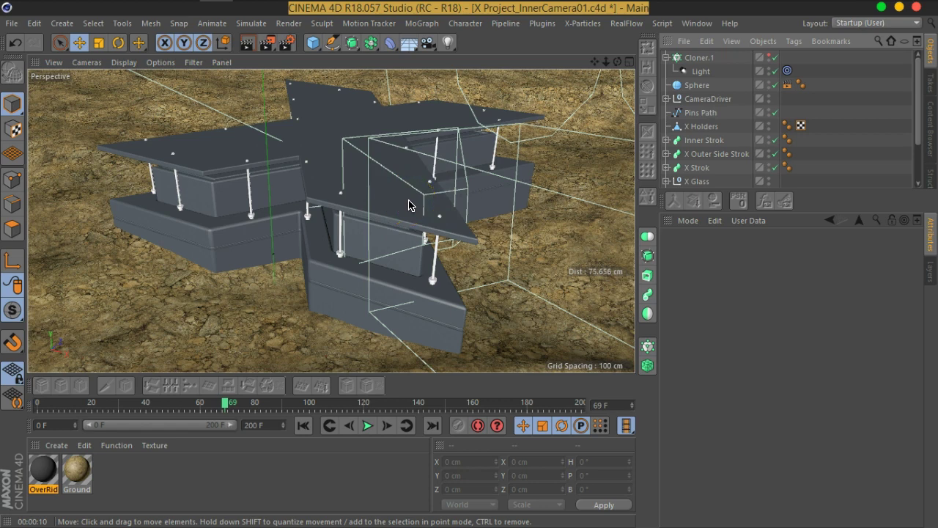
click(447, 44)
click(556, 83)
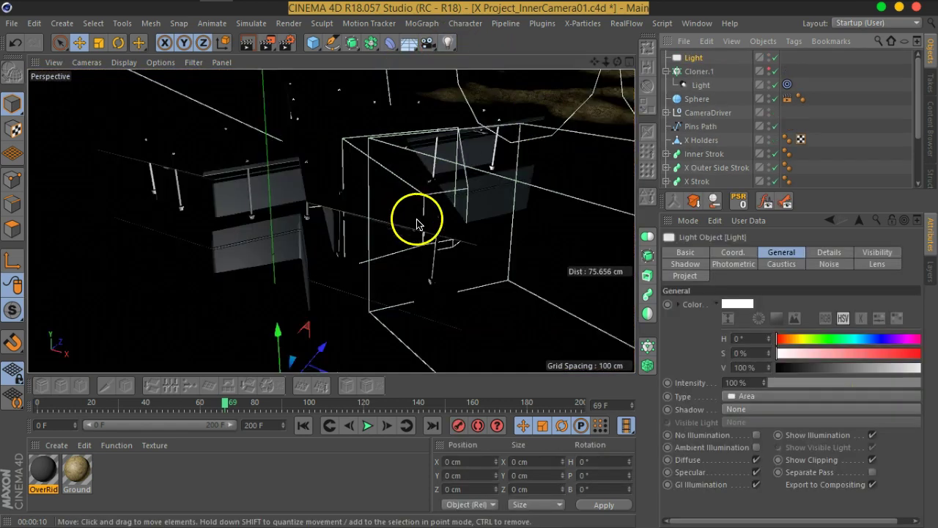
drag(318, 342, 304, 130)
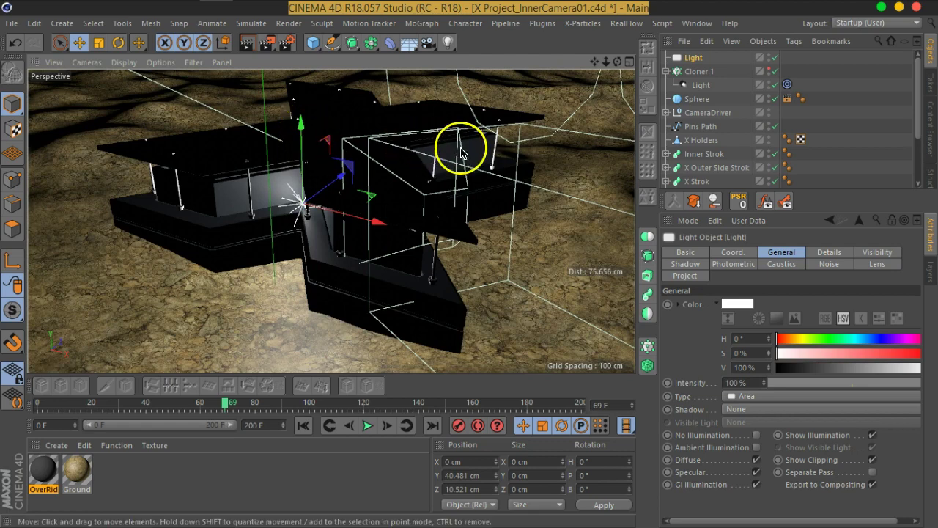
alt+drag(423, 185, 234, 212)
scroll(235, 212, down, 10)
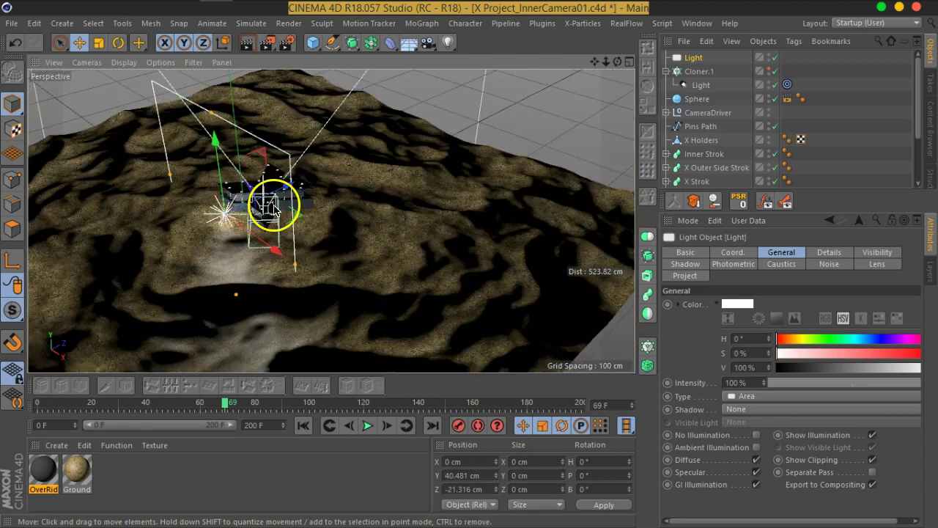
drag(342, 220, 283, 251)
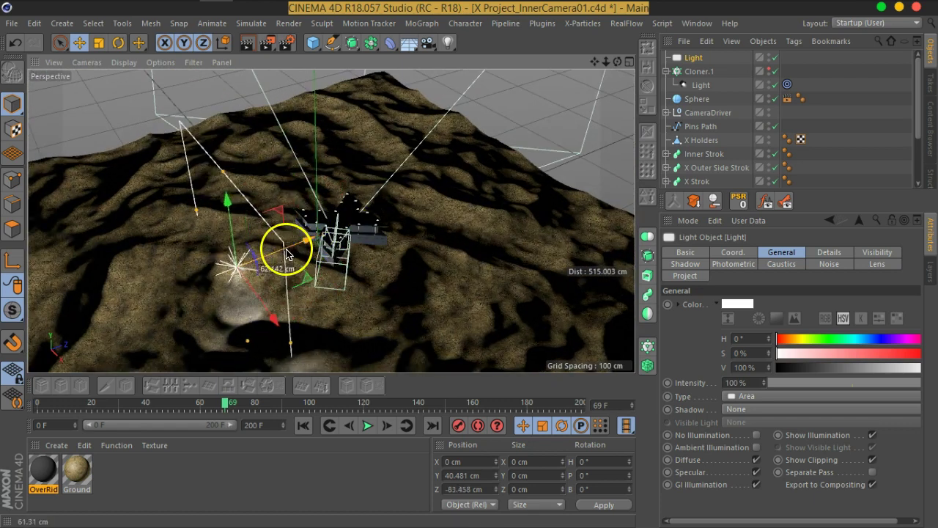
- Scale the area light down to about 92 cm and place it at about Y 97 cm, Z -115 cm, pitched about -15°
click(98, 42)
drag(539, 107, 272, 213)
click(81, 42)
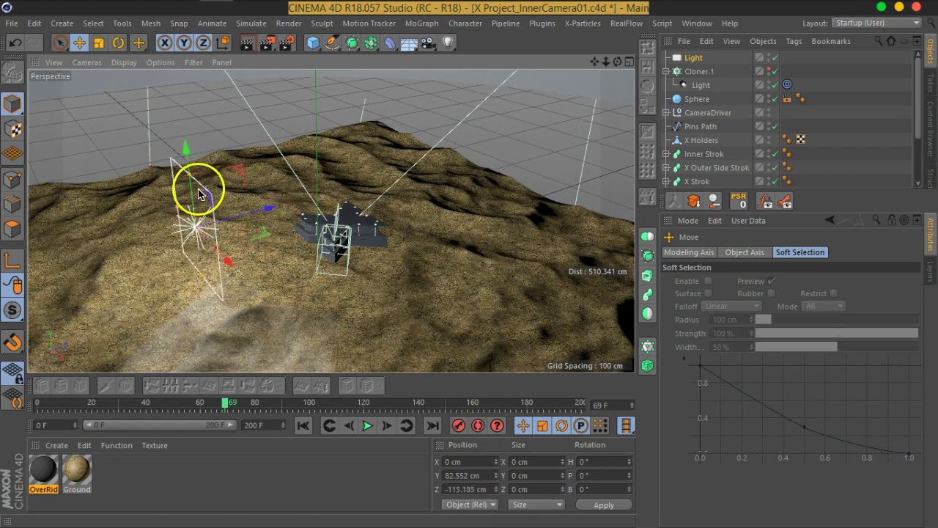
drag(189, 167, 183, 144)
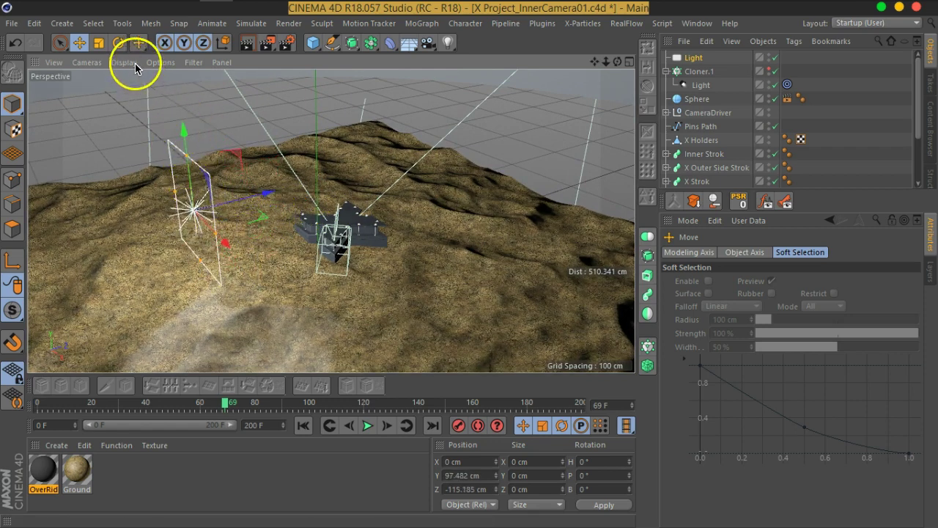
click(118, 43)
mouse_move(154, 172)
mouse_down()
mouse_move(166, 163)
mouse_move(167, 175)
mouse_up()
- Change the area light's area shape to Disc
click(694, 57)
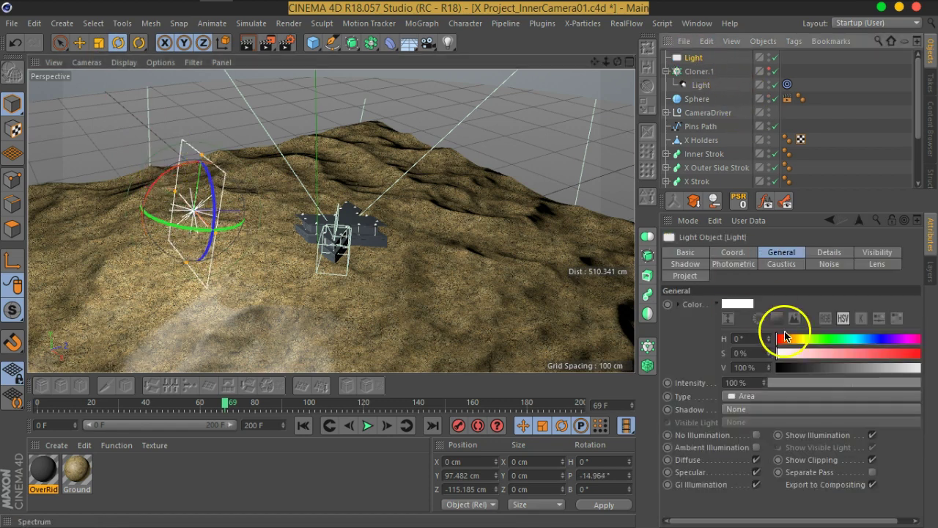
click(822, 252)
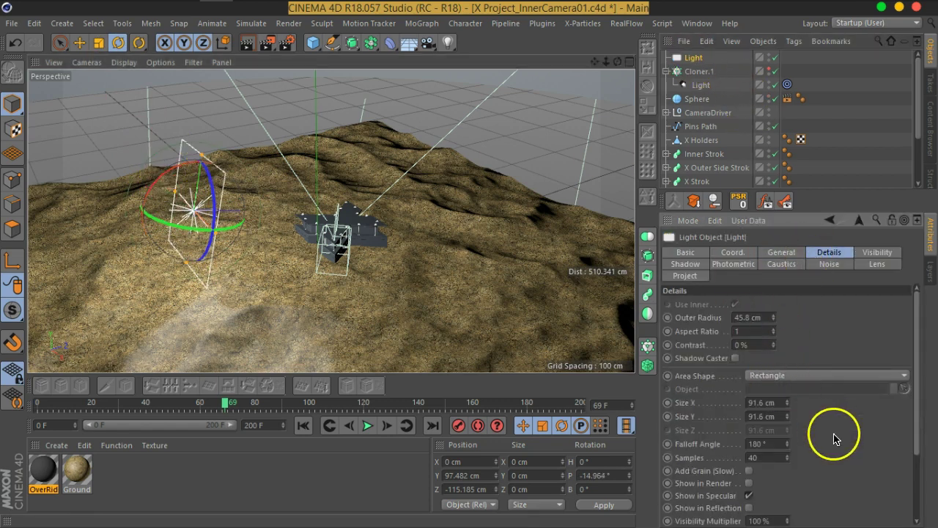
scroll(832, 404, down, 2)
click(796, 313)
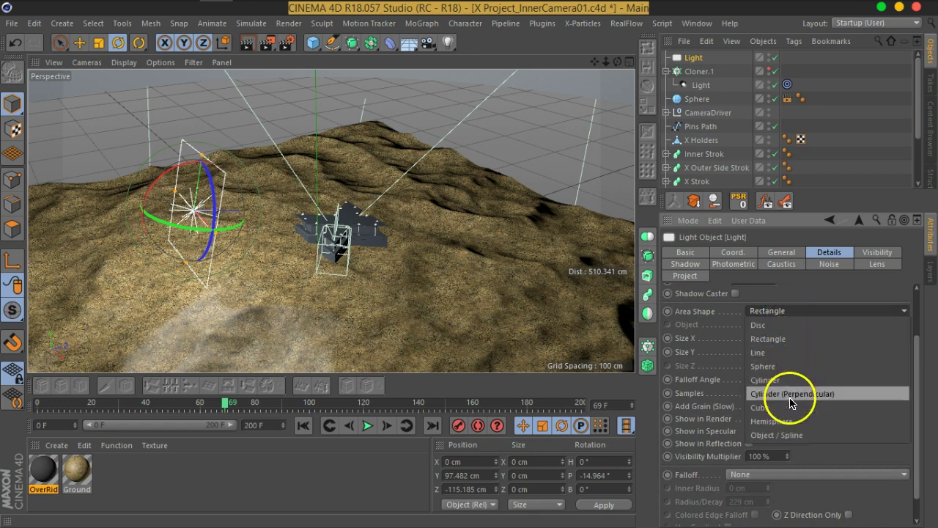
click(777, 326)
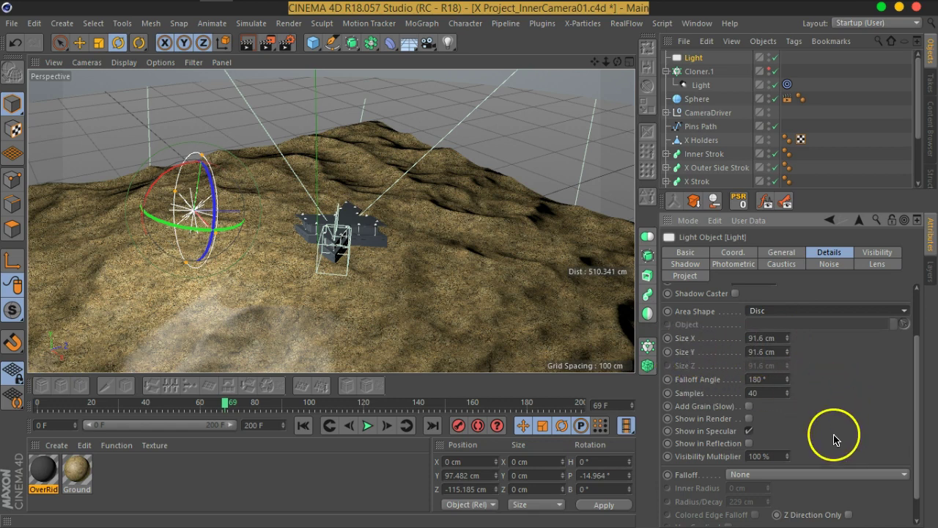
- Give the area light a Linear falloff with a Radius/Decay of about 311 cm and an inner radius of about 108 cm
scroll(806, 434, down, 2)
click(780, 446)
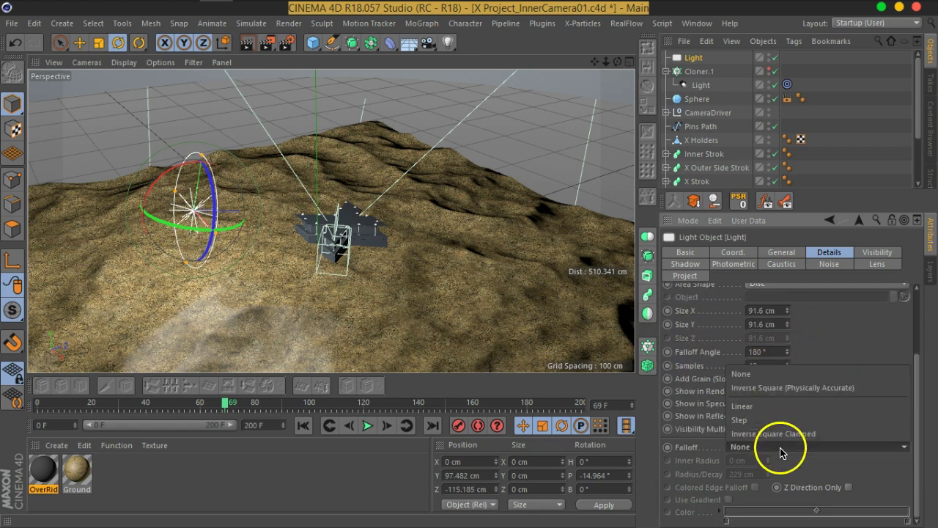
click(768, 407)
drag(770, 478, 760, 404)
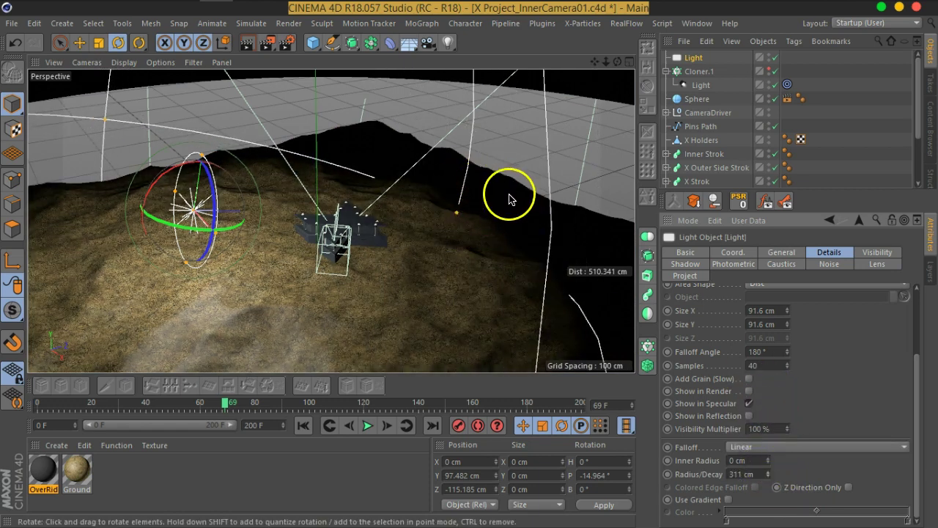
drag(770, 462, 773, 389)
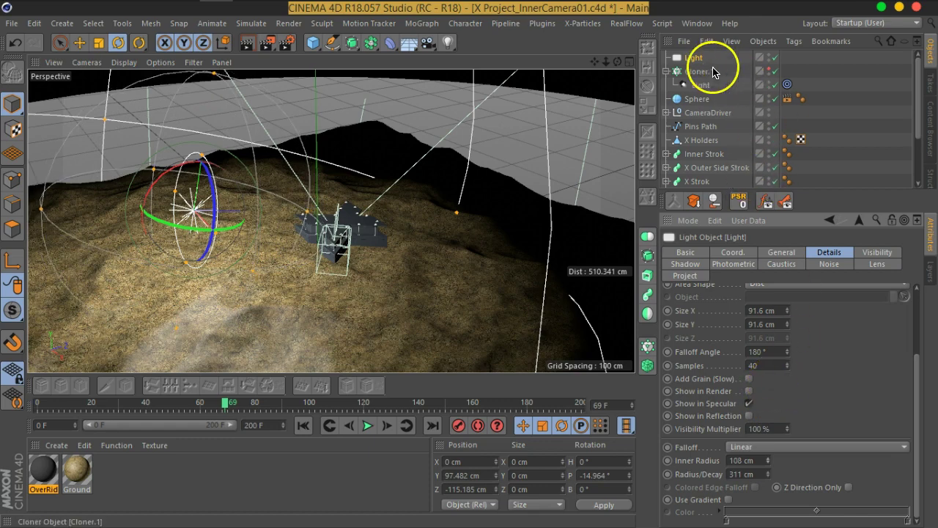
- Copy the Target tag aimed at X Inner from the cloned spot light onto the area light
alt+drag(340, 227, 469, 277)
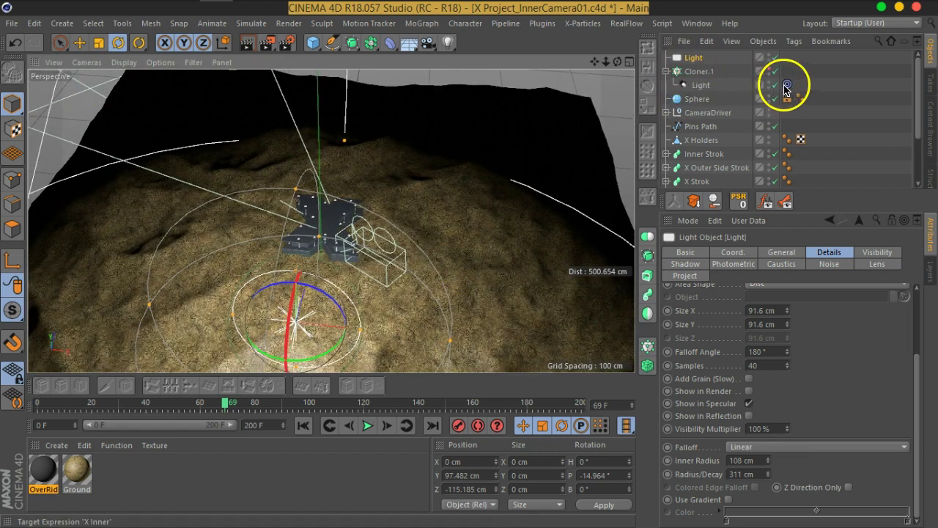
click(787, 85)
ctrl+drag(787, 61, 787, 58)
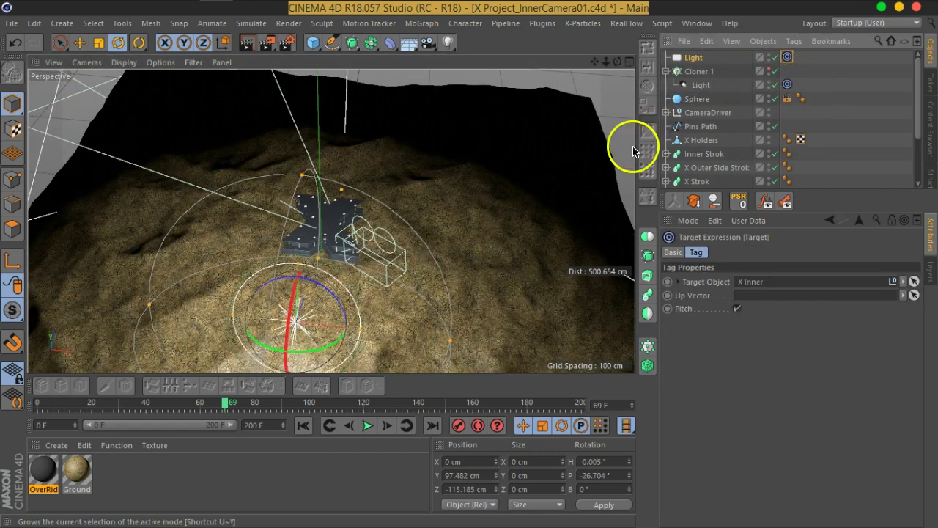
- Move the area light to about X -86 cm, Y 134 cm, Z -97 cm and slightly enlarge its inner falloff radius
click(80, 43)
alt+drag(299, 196, 315, 181)
drag(240, 189, 222, 262)
drag(161, 184, 171, 163)
alt+drag(369, 241, 366, 143)
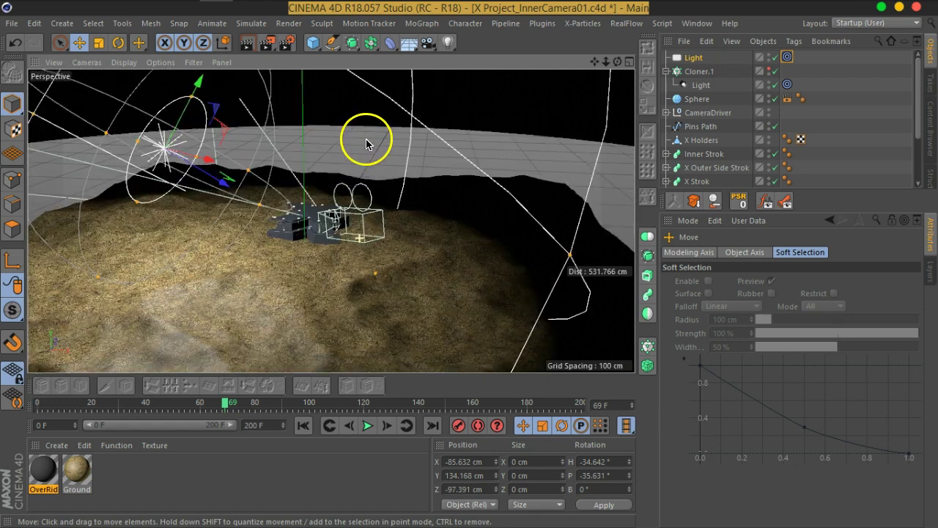
mouse_move(270, 215)
mouse_down()
mouse_move(258, 203)
mouse_move(277, 218)
mouse_up()
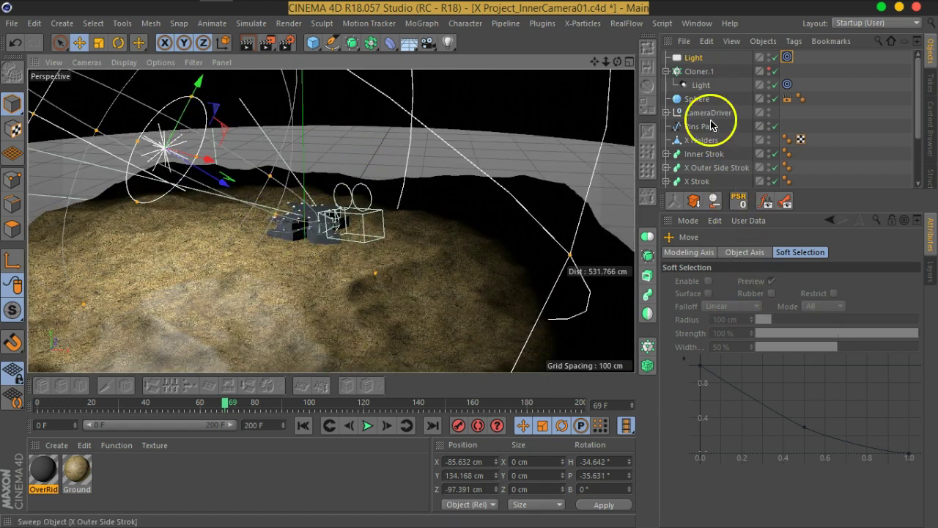
- Tint the area light with hue 20° and saturation 20%, and lower its intensity to about 59%
click(693, 57)
click(789, 264)
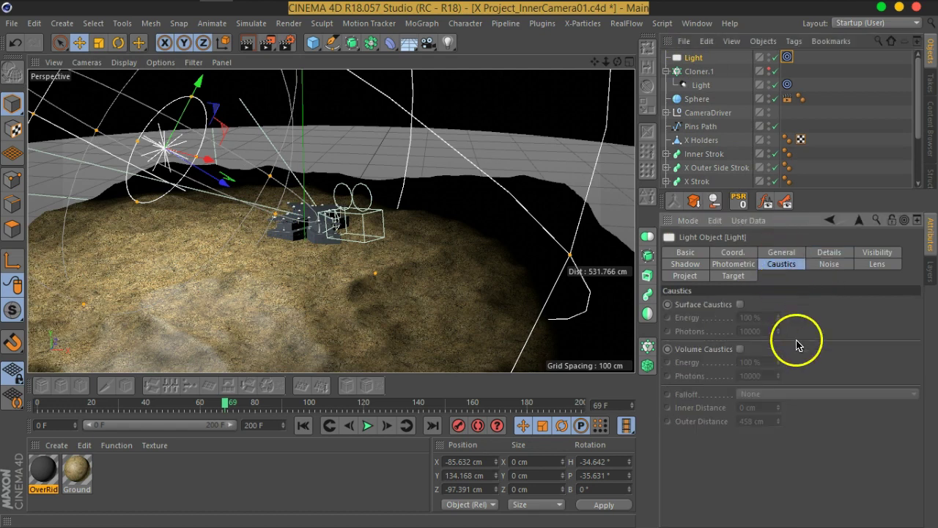
click(792, 253)
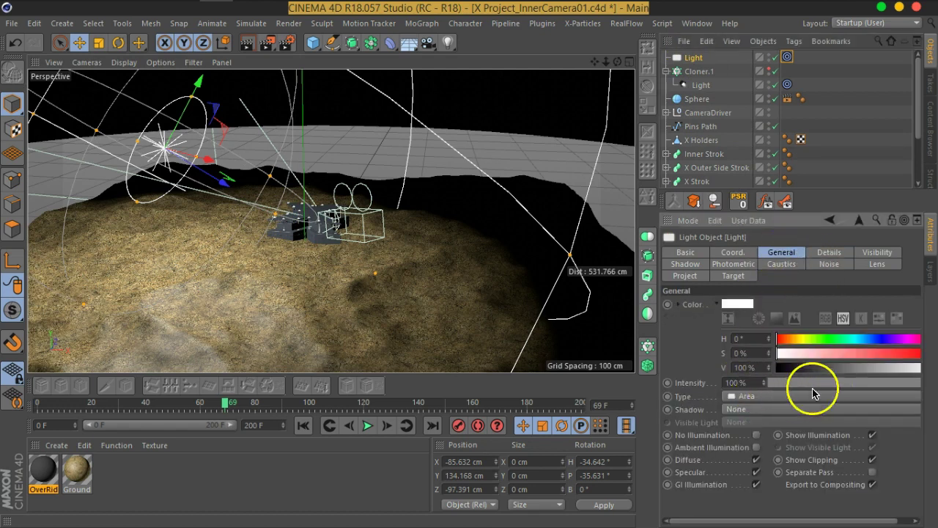
mouse_move(790, 346)
mouse_down()
mouse_move(802, 335)
mouse_move(786, 341)
mouse_up()
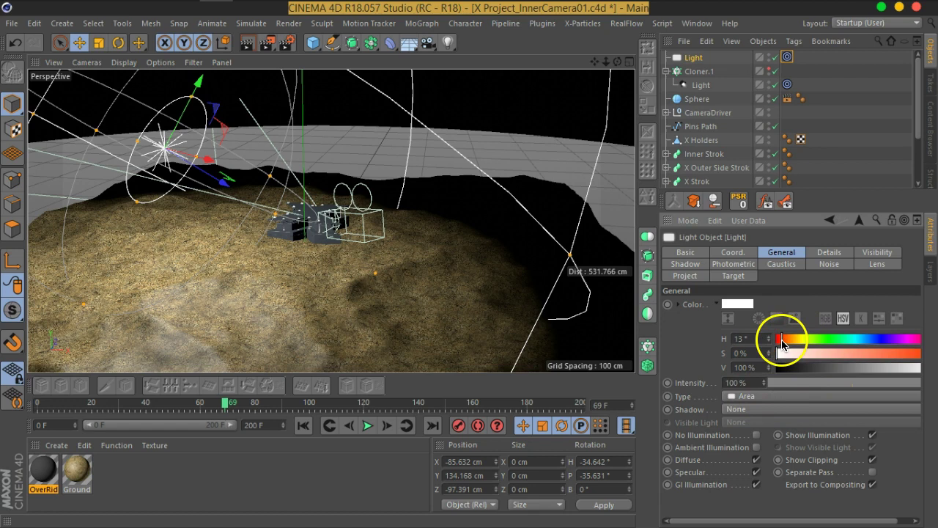
drag(843, 360, 814, 360)
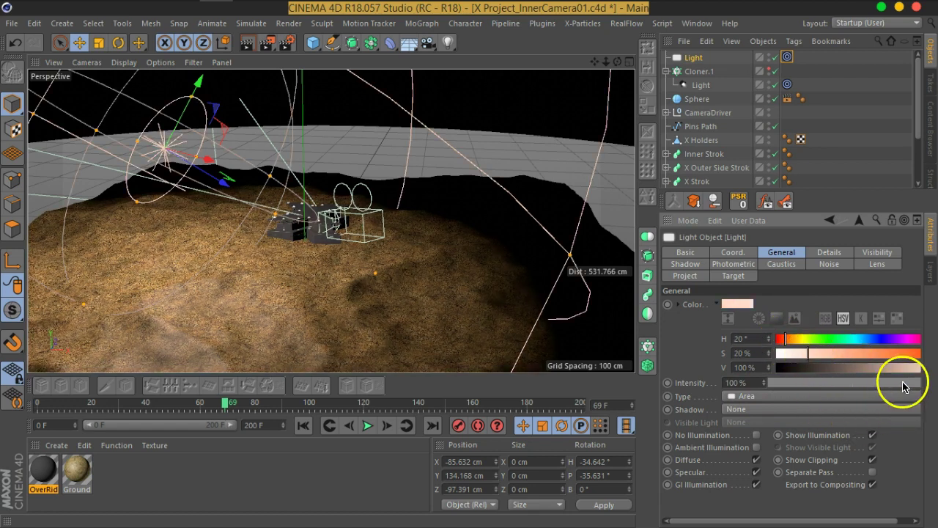
drag(903, 387, 852, 386)
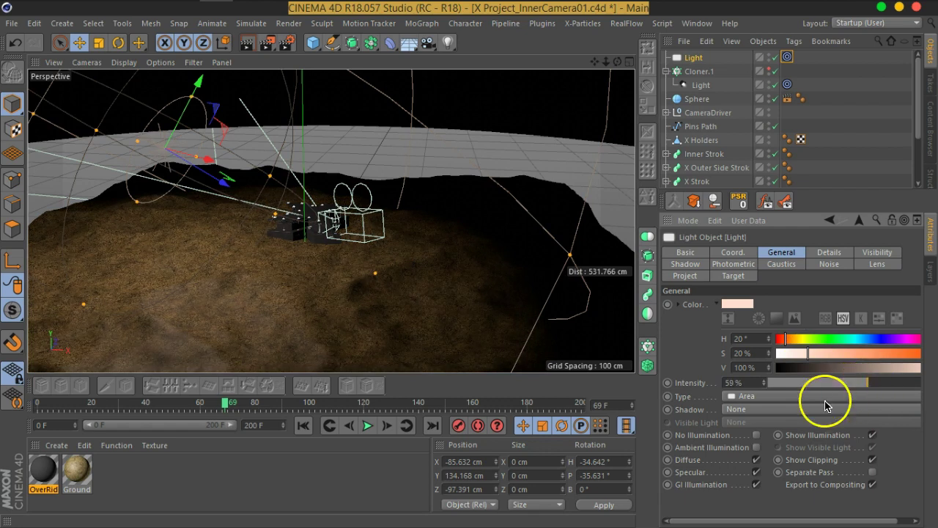
- Set the area light's shadow type to Shadow Maps (Soft) and deselect the light
click(768, 414)
click(774, 430)
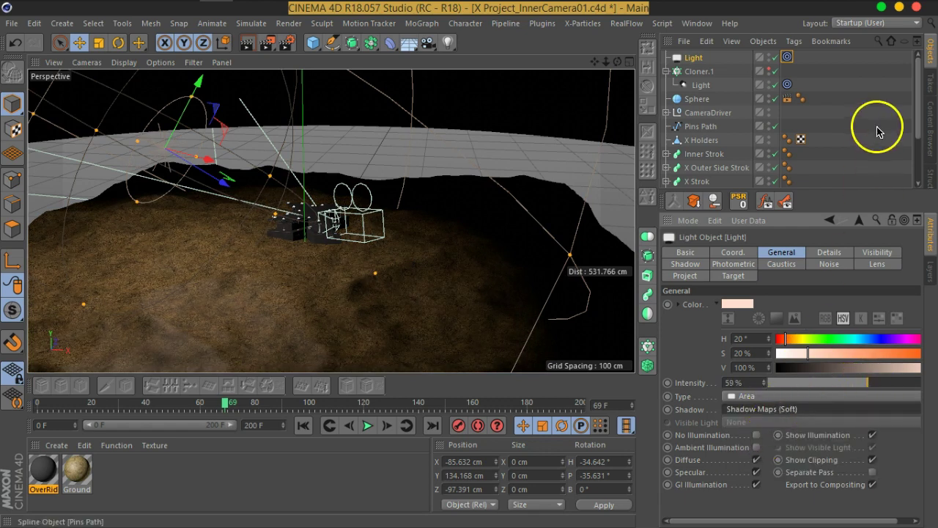
click(883, 123)
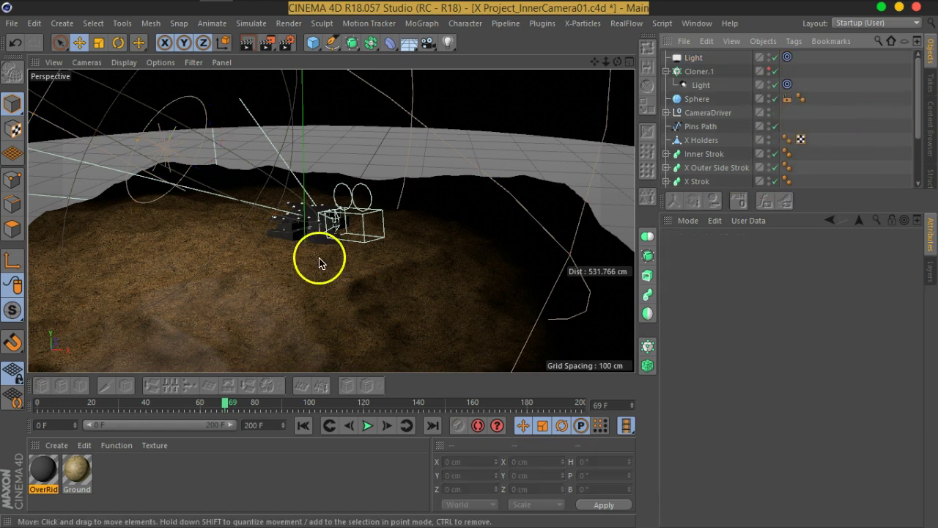
- Render a close-up preview of the X-shaped building in the perspective view
scroll(327, 236, up, 1)
scroll(330, 234, up, 10)
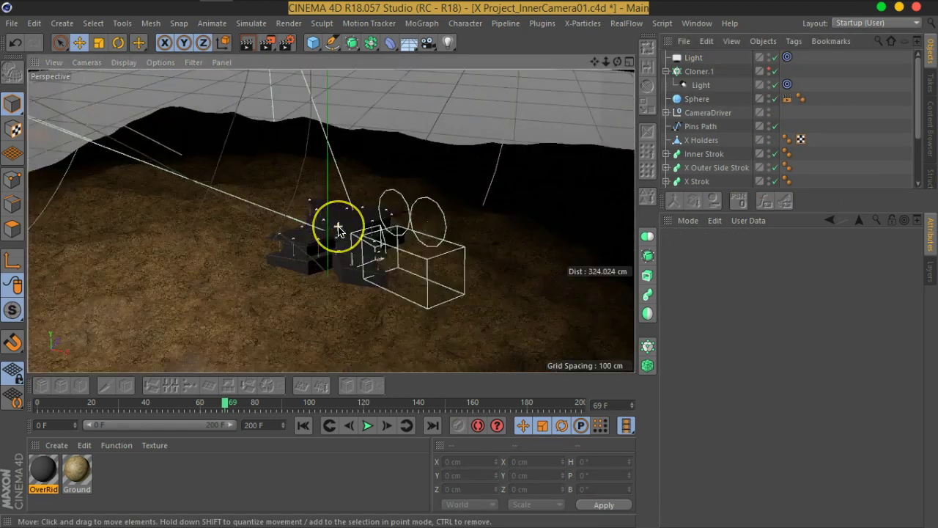
scroll(338, 230, up, 5)
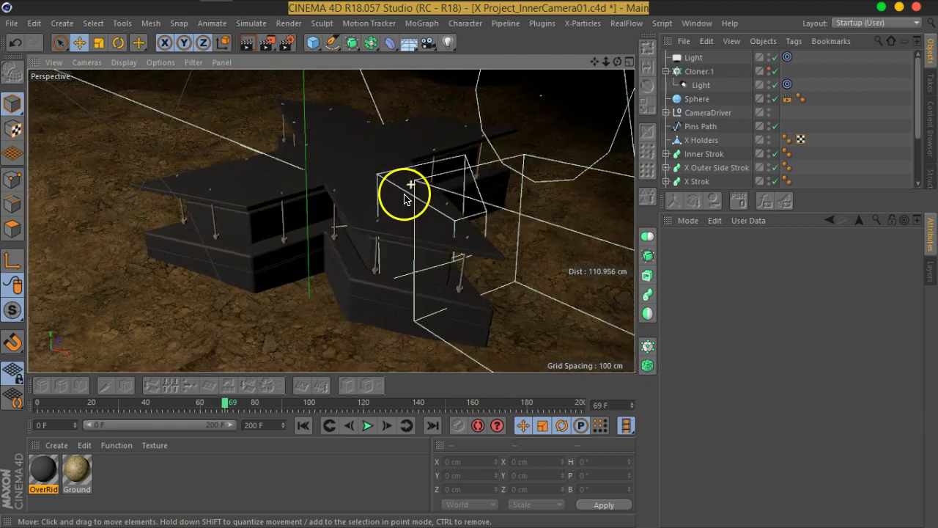
scroll(421, 221, up, 1)
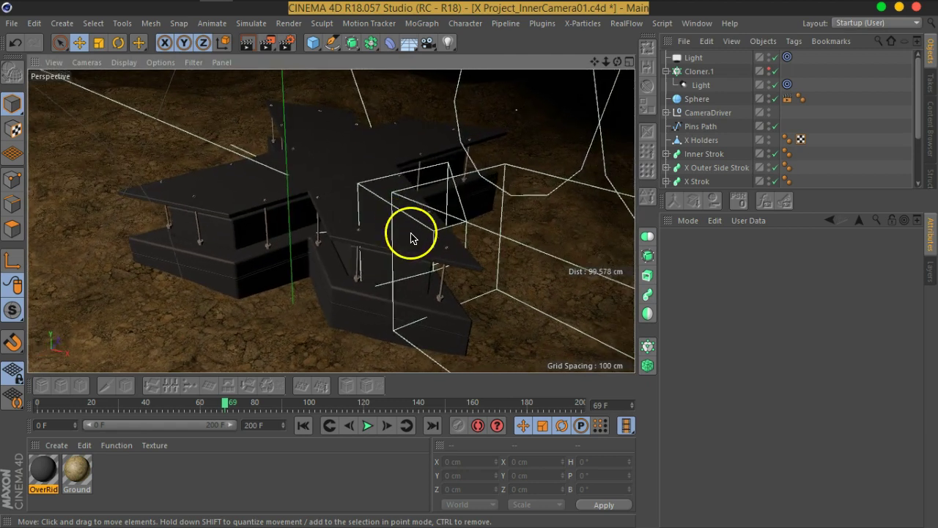
click(249, 46)
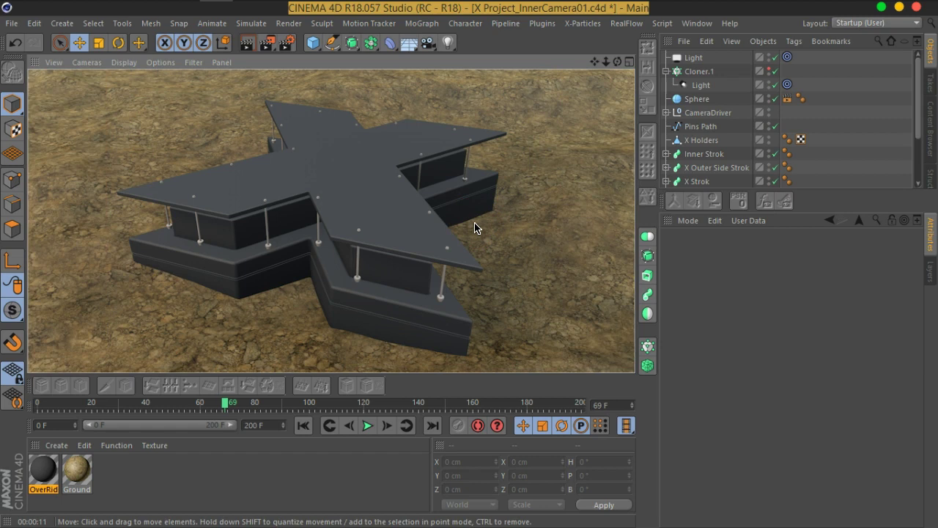
- Set the Sphere's segments to 24 and render the view with the updated Cloner.1 lights
click(700, 71)
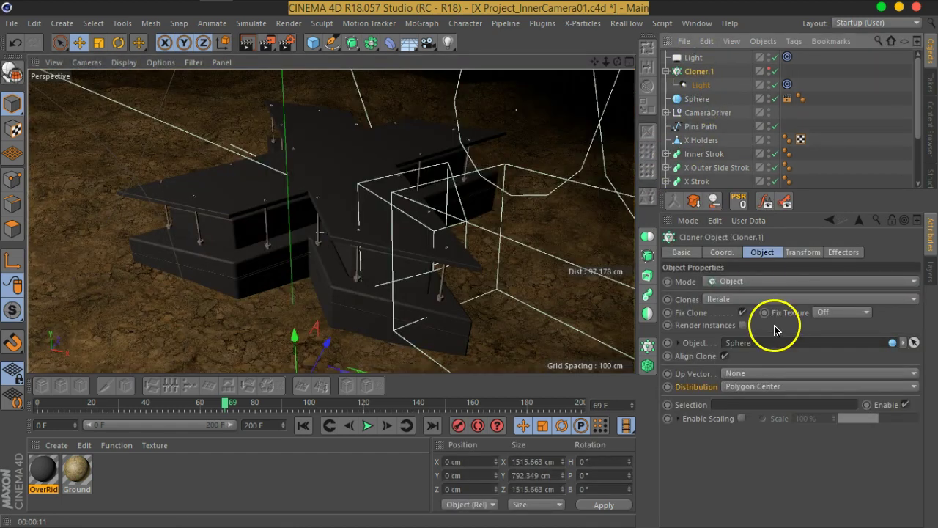
click(720, 99)
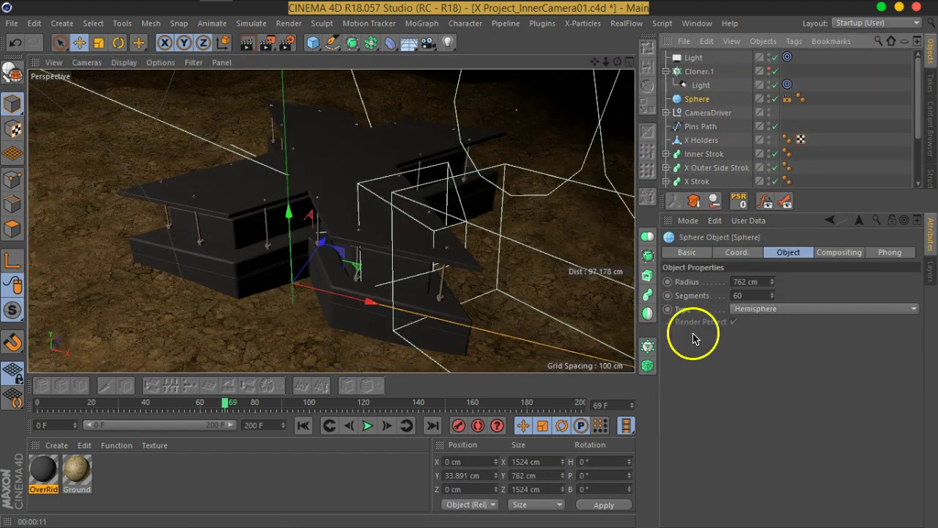
click(756, 297)
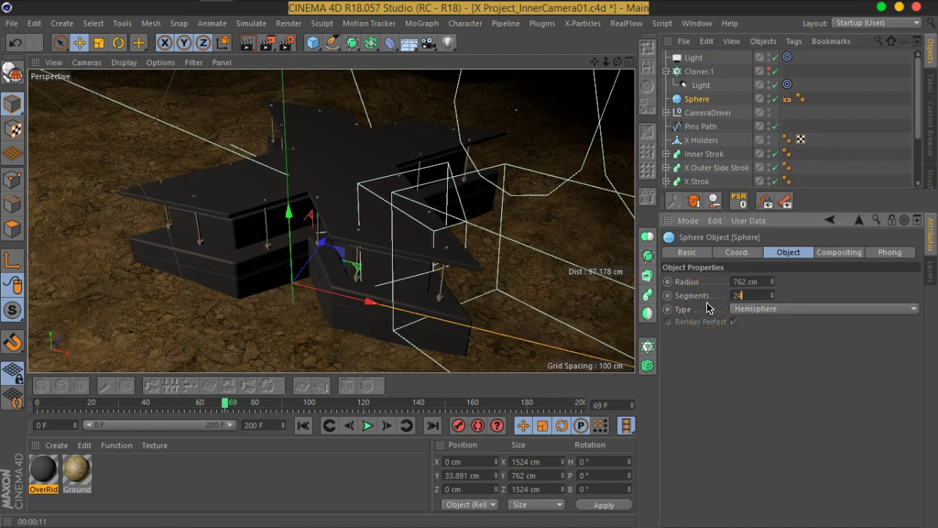
click(776, 71)
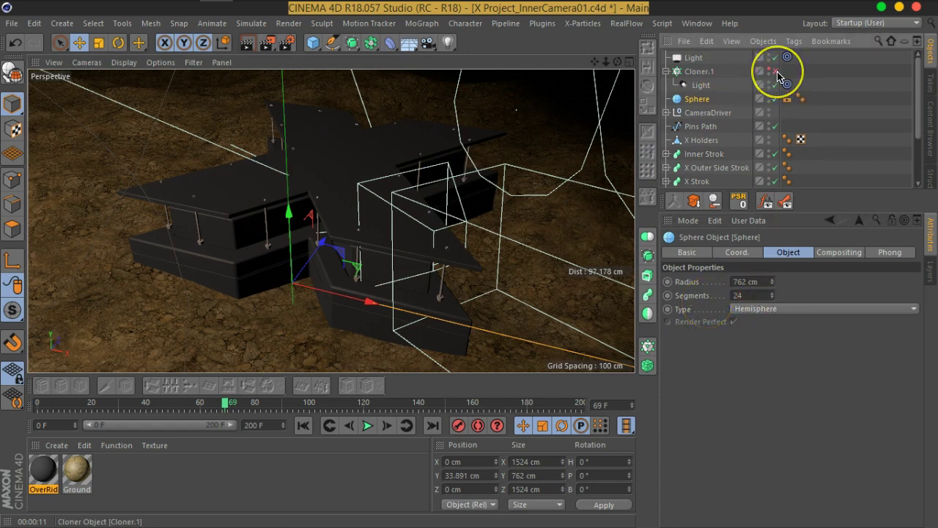
click(250, 43)
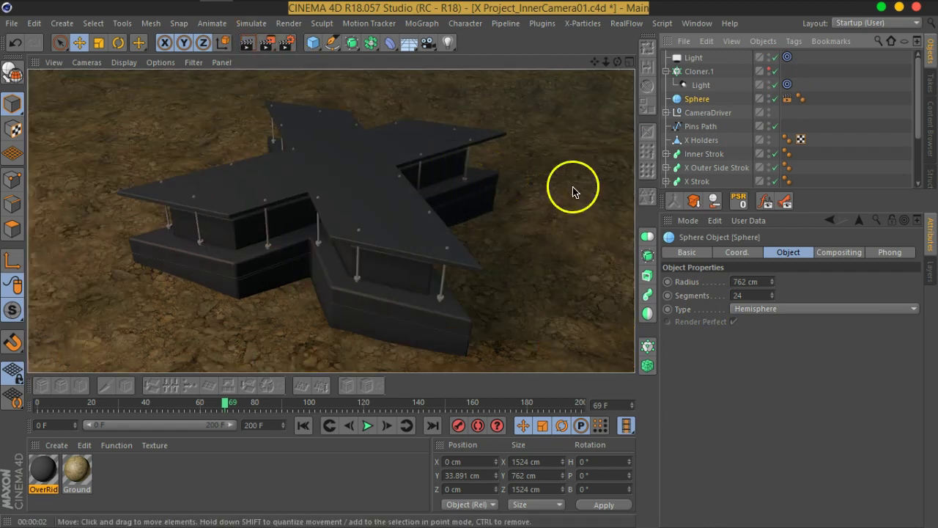
- Frame the area light in the perspective view and hide the Sphere in the editor
click(694, 58)
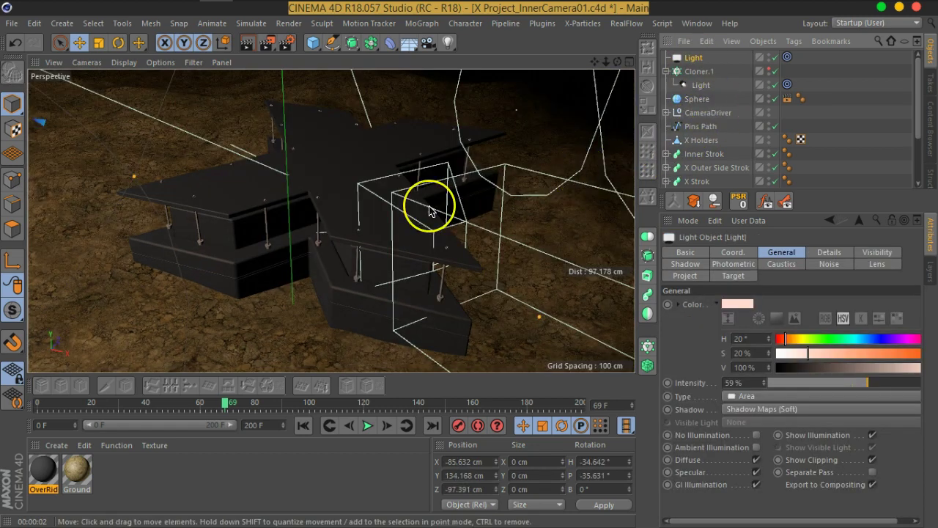
key(o)
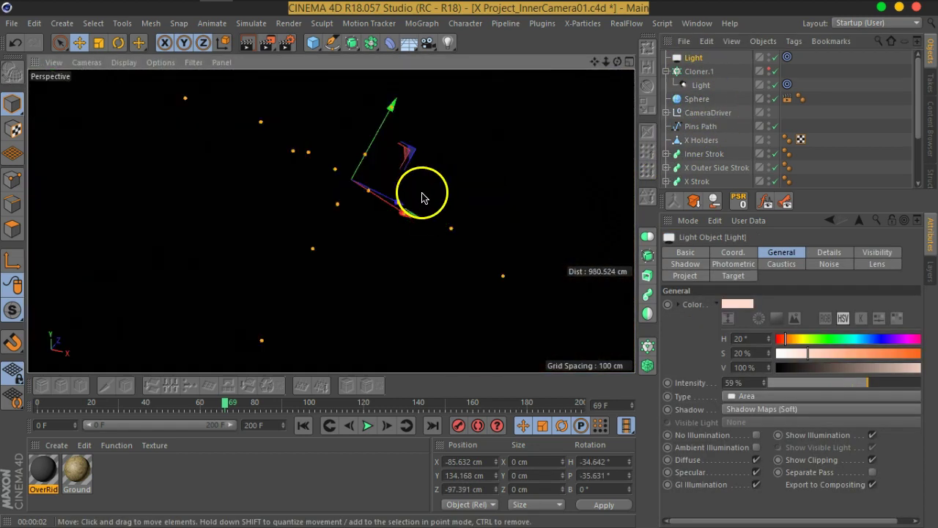
click(768, 96)
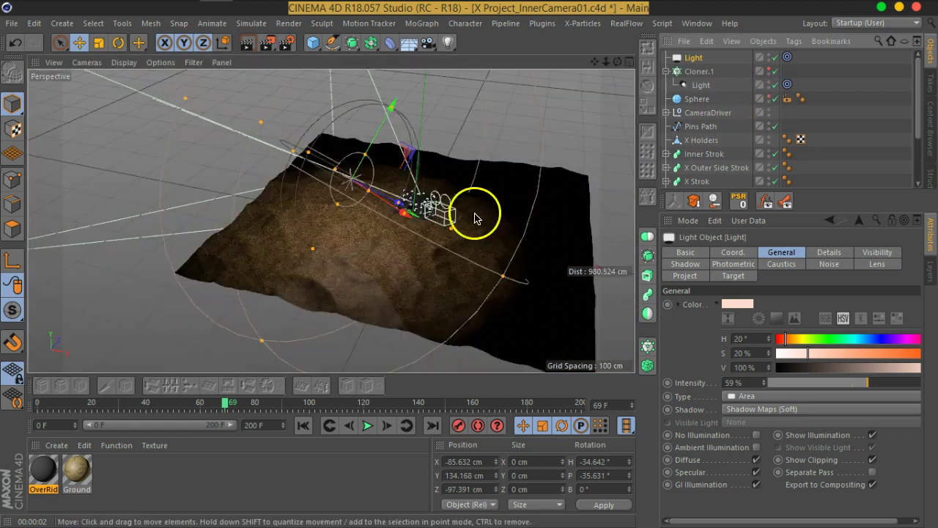
- Duplicate the area light and move the copy across the landscape to about X 297, Y 142, Z 48 cm
alt+drag(399, 209, 591, 220)
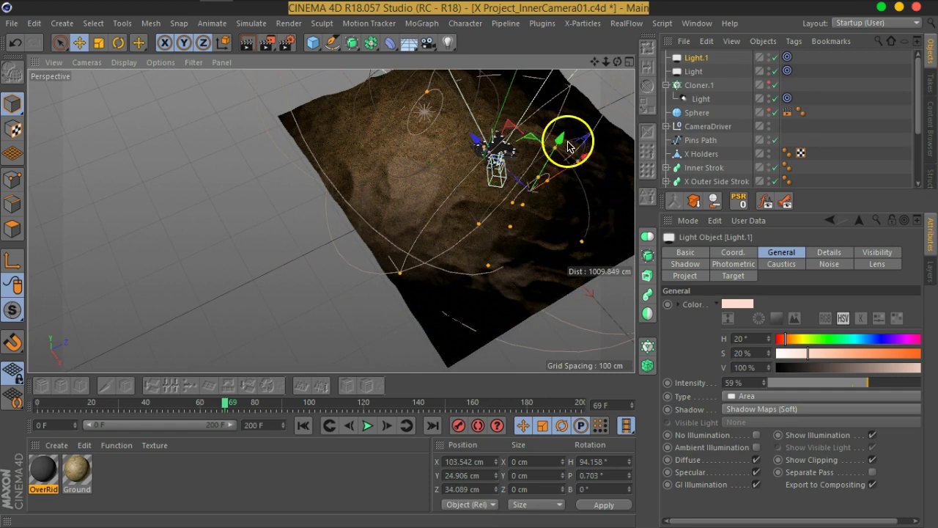
drag(561, 143, 559, 93)
alt+drag(442, 186, 488, 210)
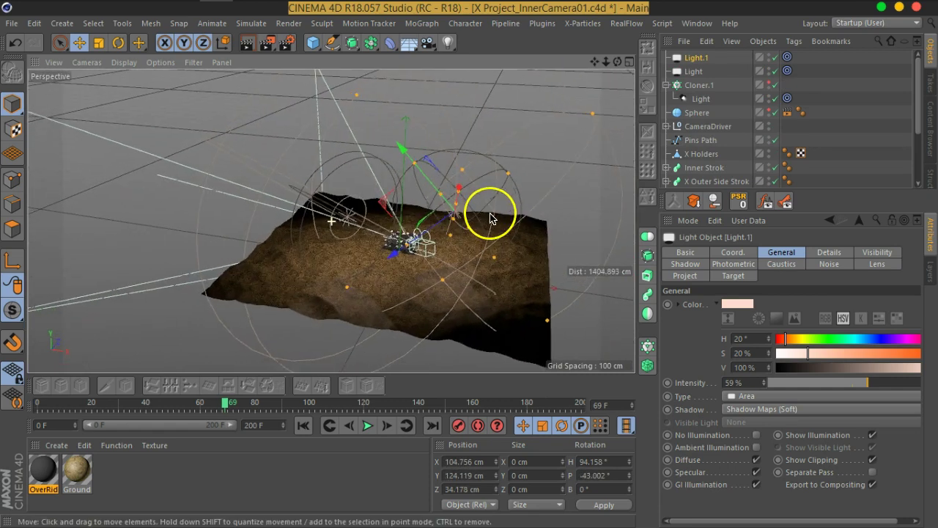
drag(398, 241, 359, 270)
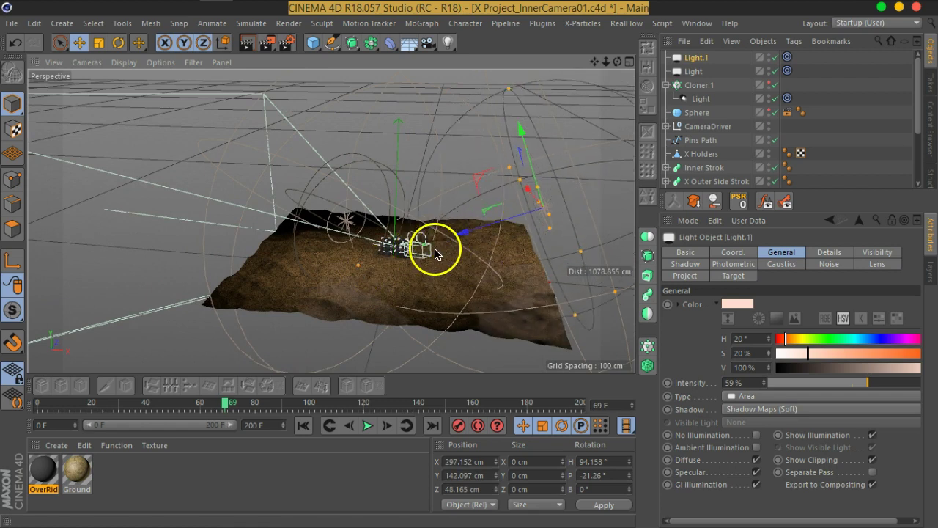
- Set the duplicated light's hue to 203° and move it closer to the building, at about X 274, Y 133, Z 47 cm
click(866, 341)
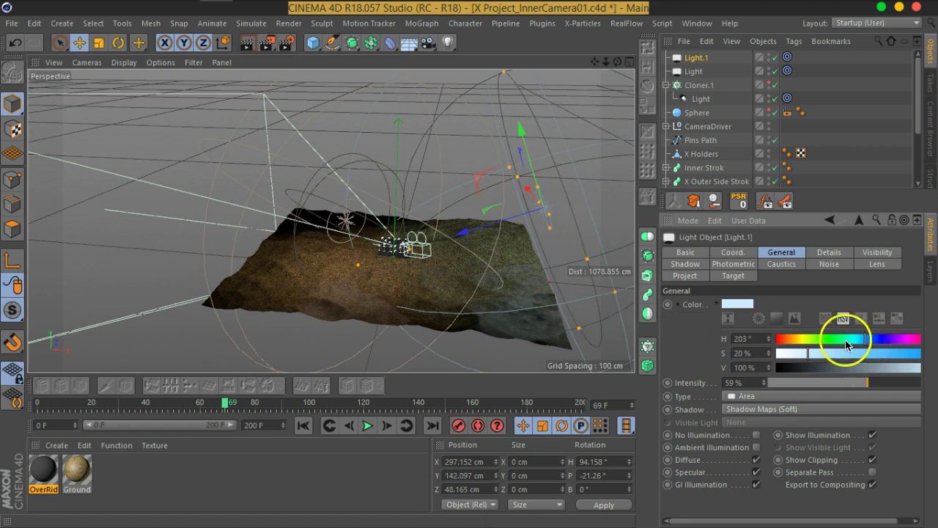
alt+drag(404, 235, 377, 277)
mouse_move(454, 271)
mouse_down()
mouse_move(458, 262)
mouse_move(446, 264)
mouse_up()
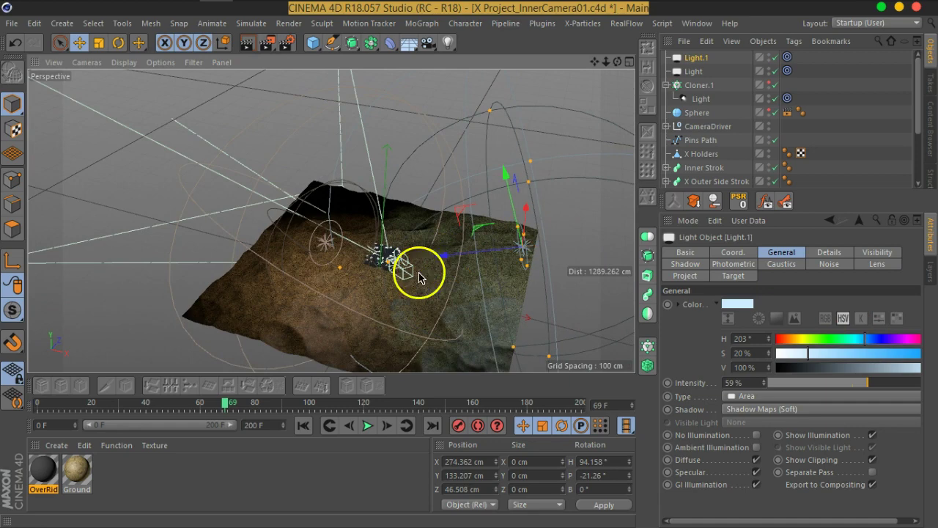
- Raise the duplicated light's intensity to 70% while viewing the building up close
scroll(332, 272, up, 5)
scroll(394, 264, up, 5)
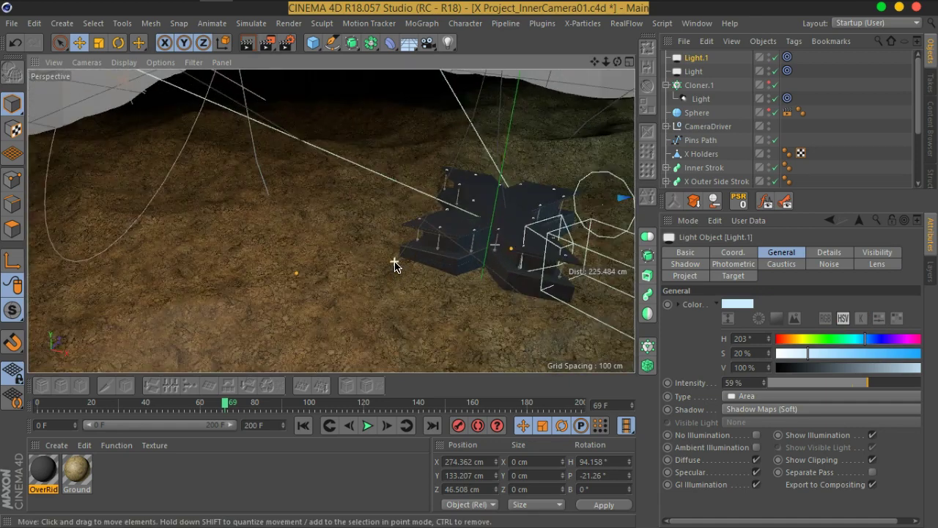
scroll(502, 251, up, 8)
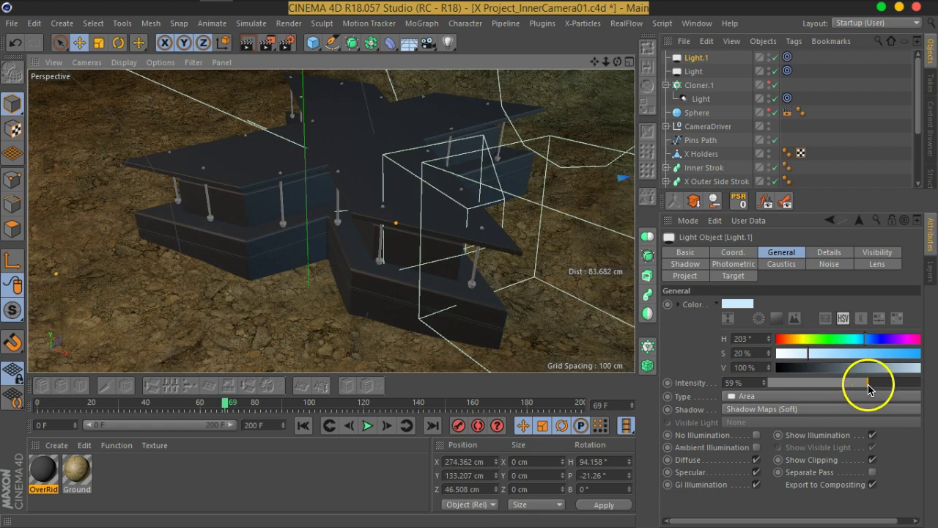
drag(868, 387, 875, 388)
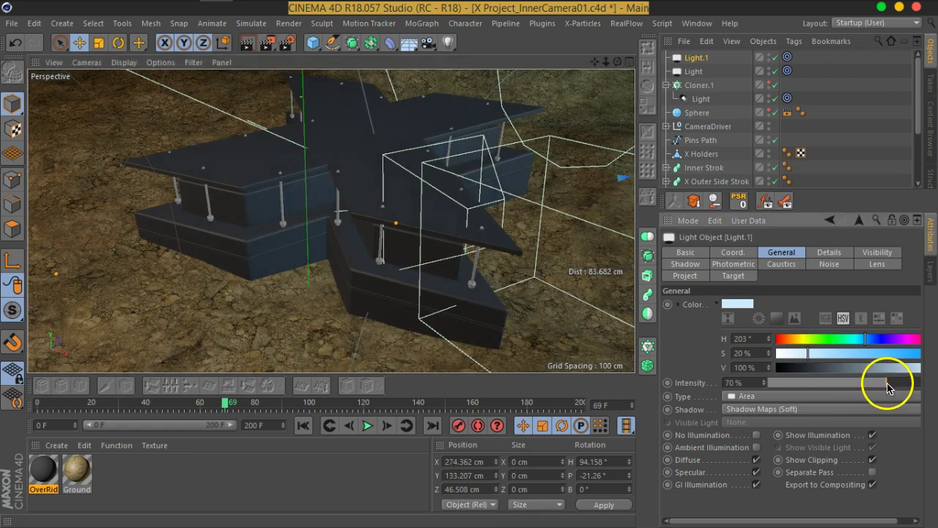
- Render a preview of the building with the adjusted lighting and save the project
scroll(433, 212, down, 6)
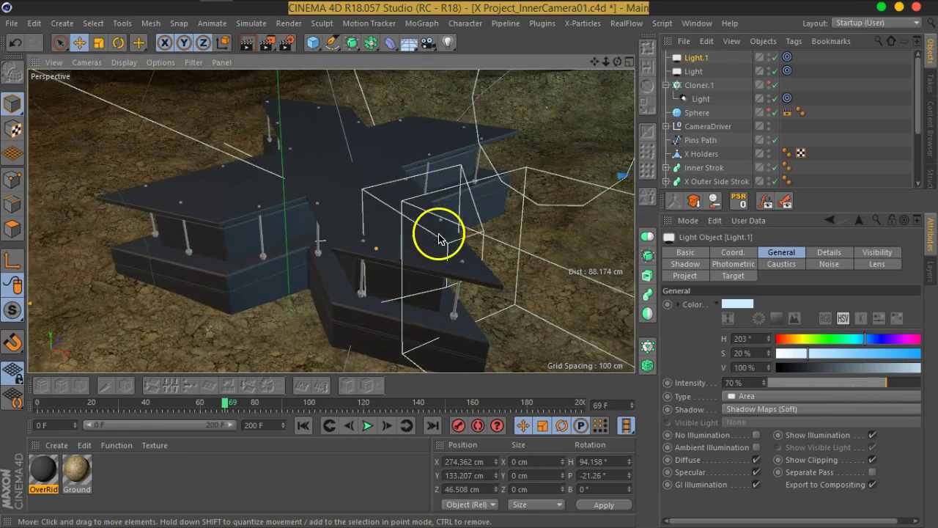
scroll(438, 238, down, 4)
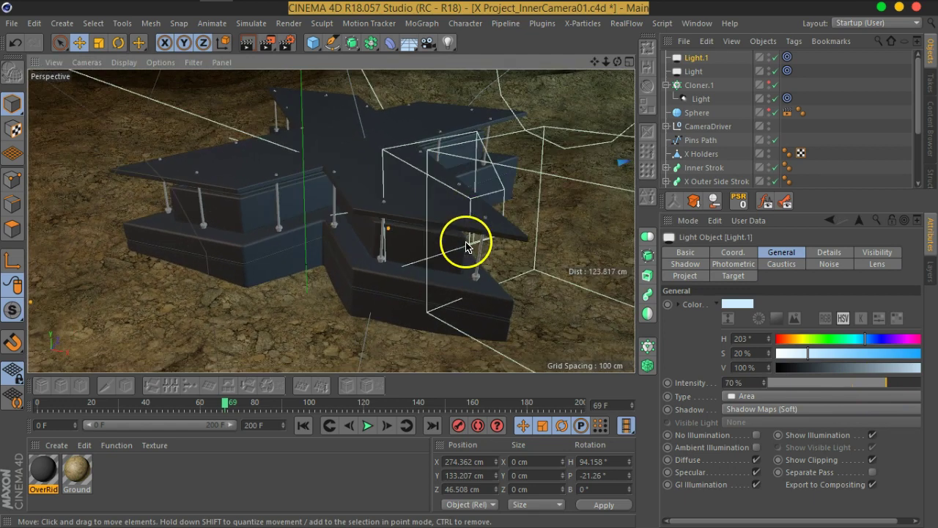
scroll(401, 157, up, 2)
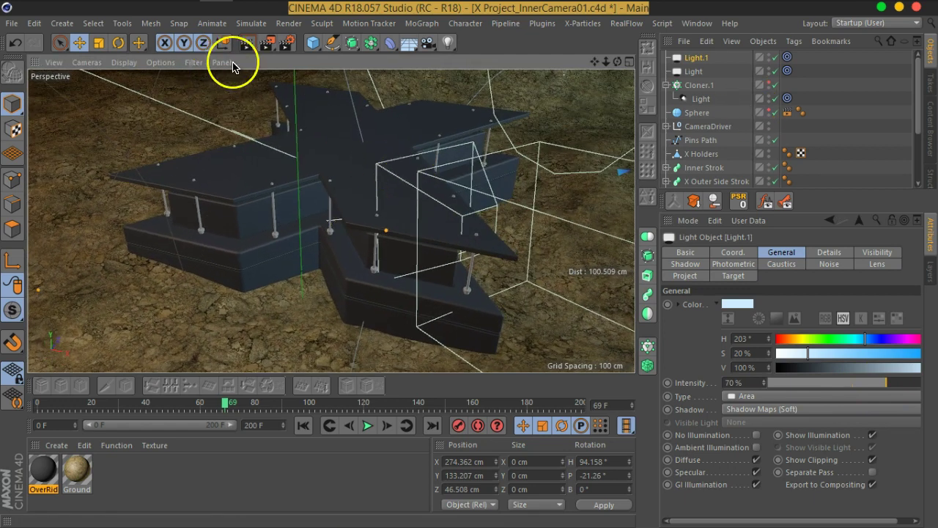
click(247, 42)
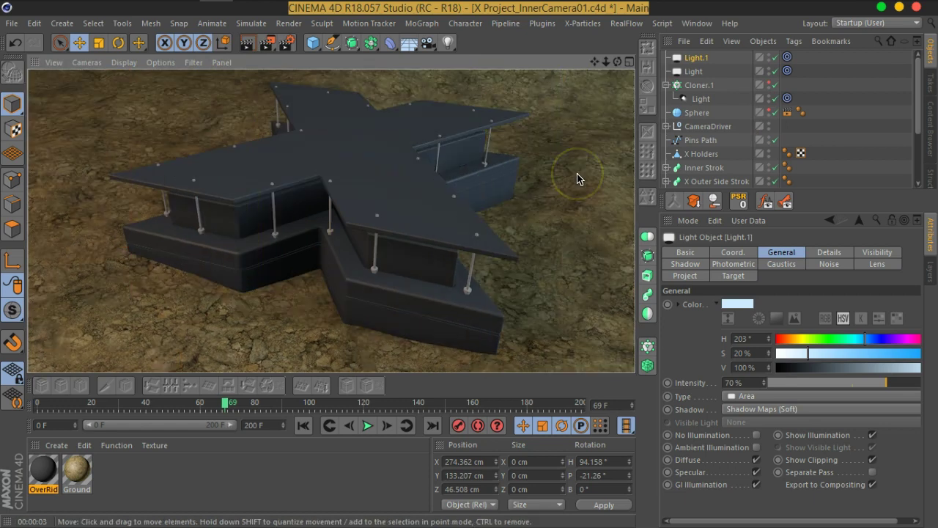
key(ctrl+s)
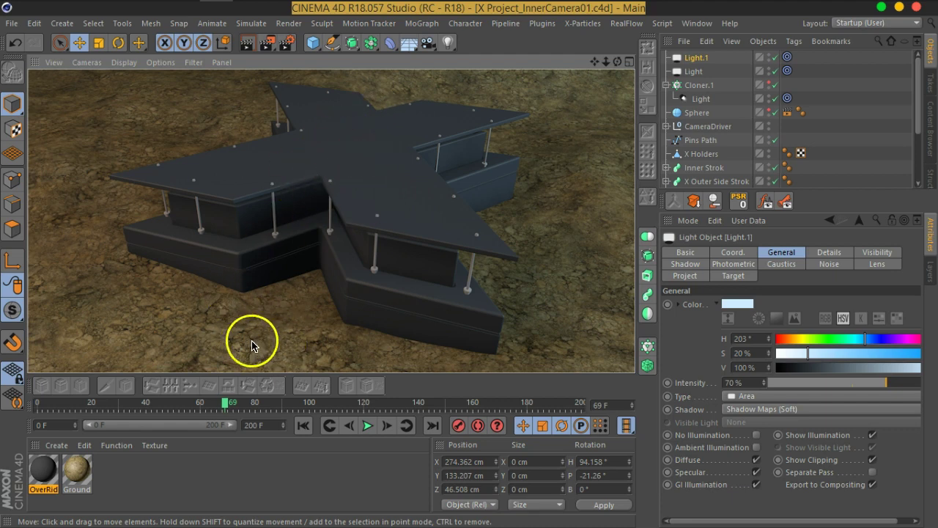
- Scale the Ground texture projection on the Landscape uniformly down to about 20.4 cm in texture mode, then deselect the object
drag(72, 472, 799, 181)
click(704, 182)
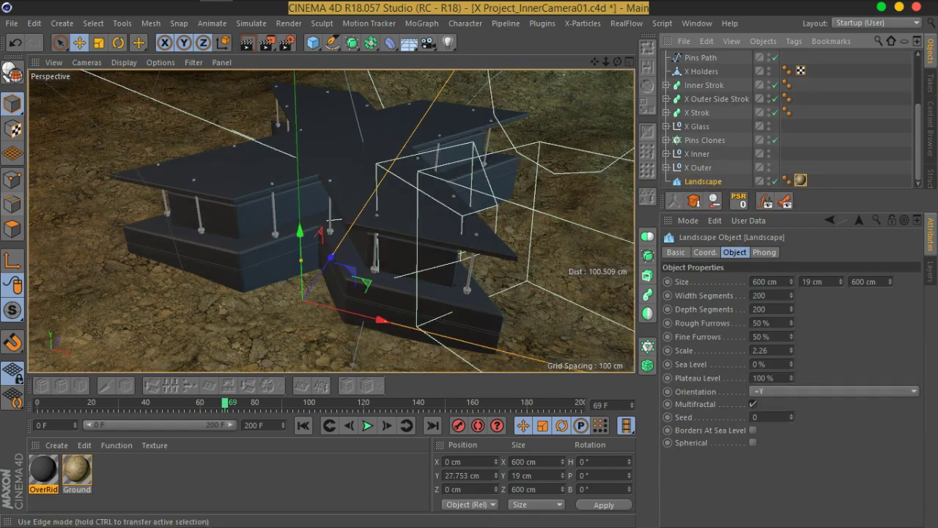
click(17, 272)
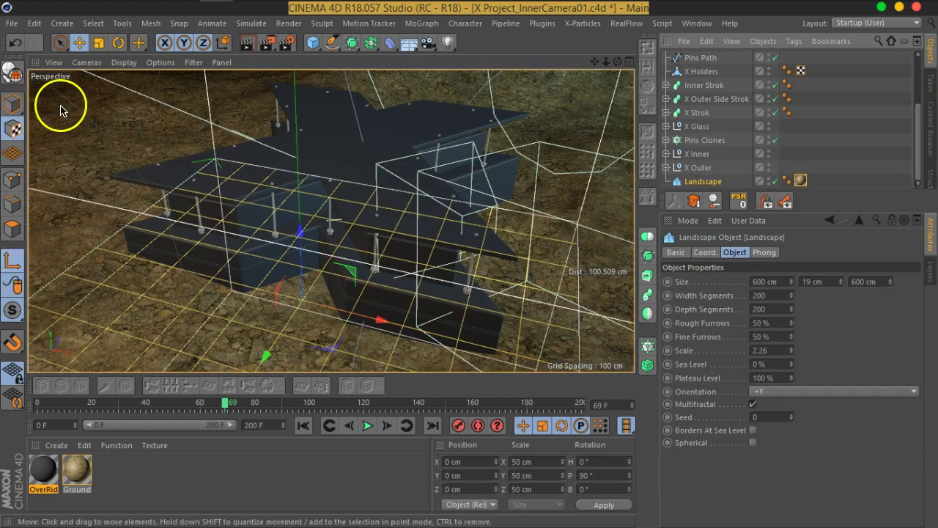
click(99, 42)
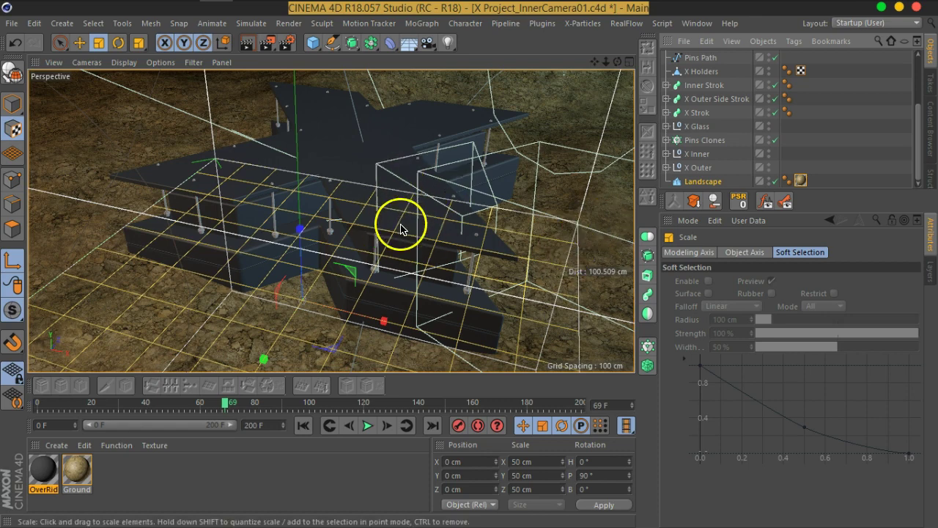
drag(603, 212, 289, 311)
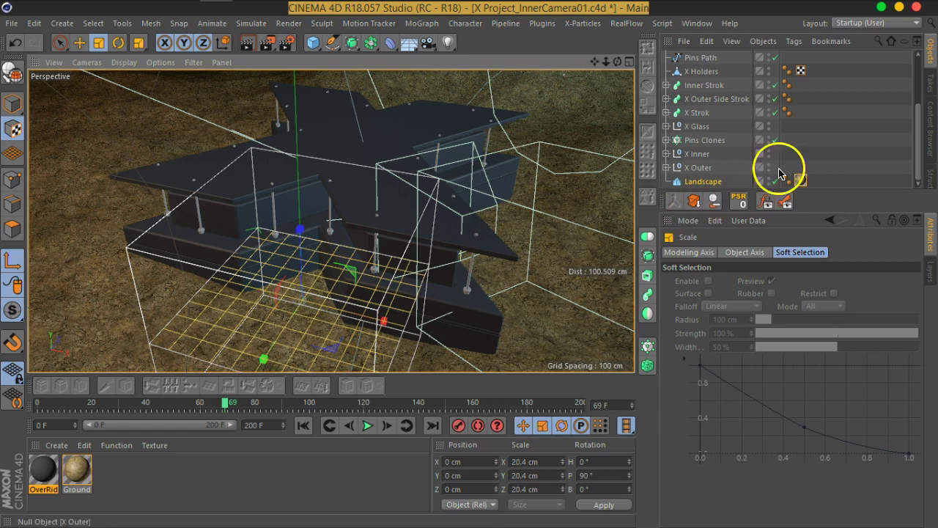
click(779, 174)
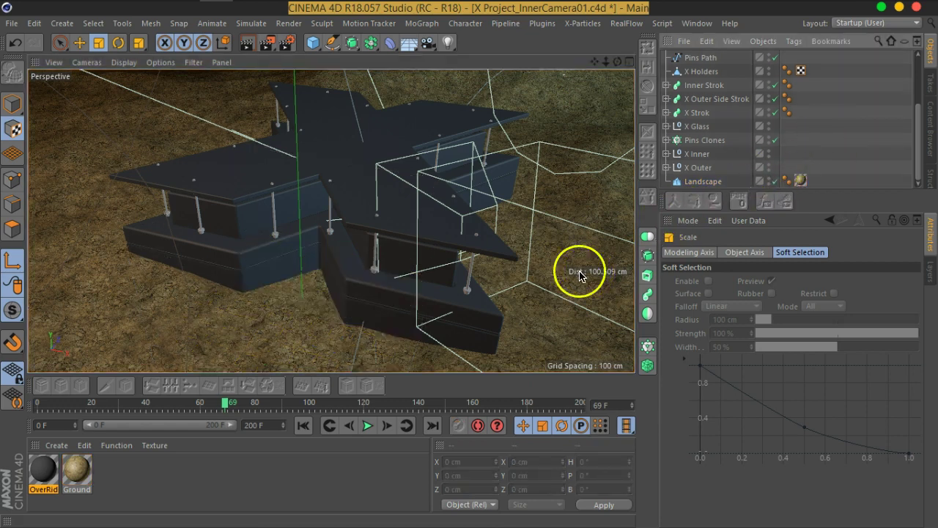
- Set the render output size to 960 × 540 pixels in the render settings
scroll(401, 272, up, 2)
alt+drag(401, 273, 463, 239)
mouse_move(640, 215)
mouse_down()
mouse_move(664, 216)
mouse_move(650, 216)
mouse_up()
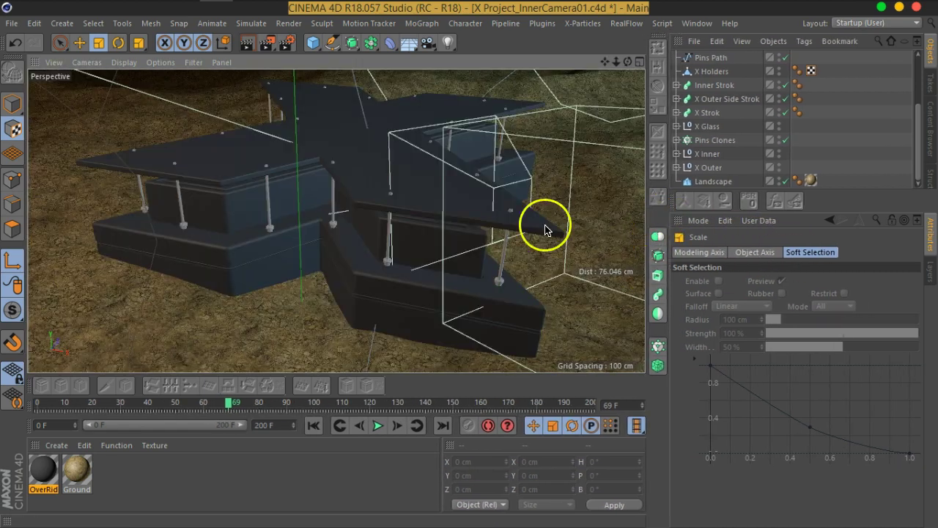
click(287, 42)
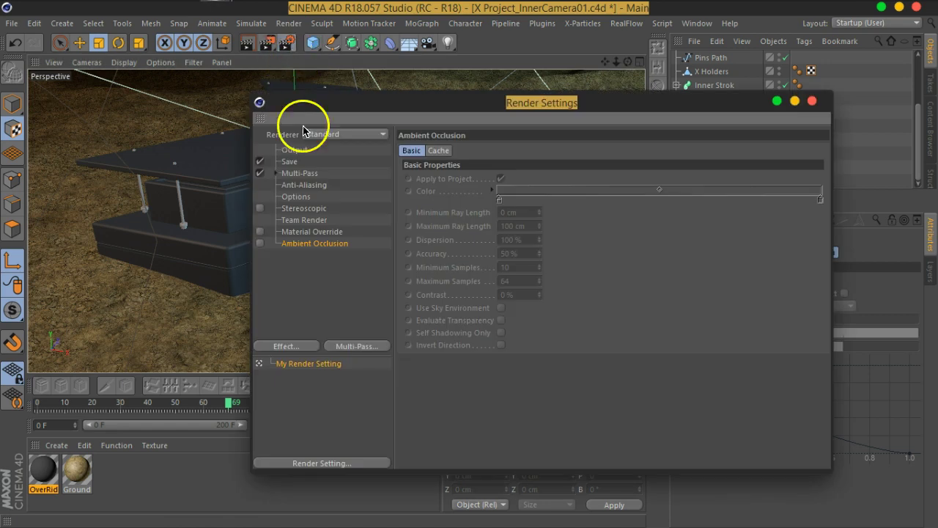
click(306, 149)
drag(495, 163, 457, 164)
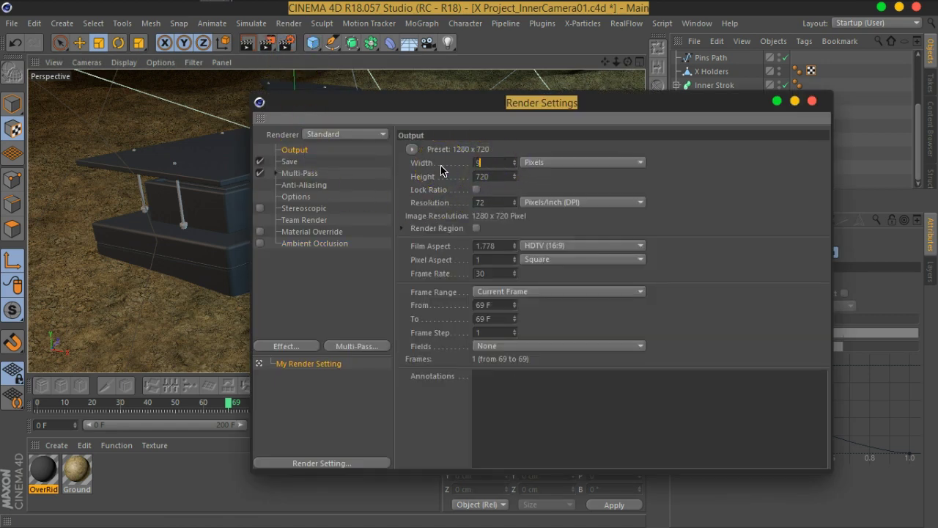
text(960)
key(Return)
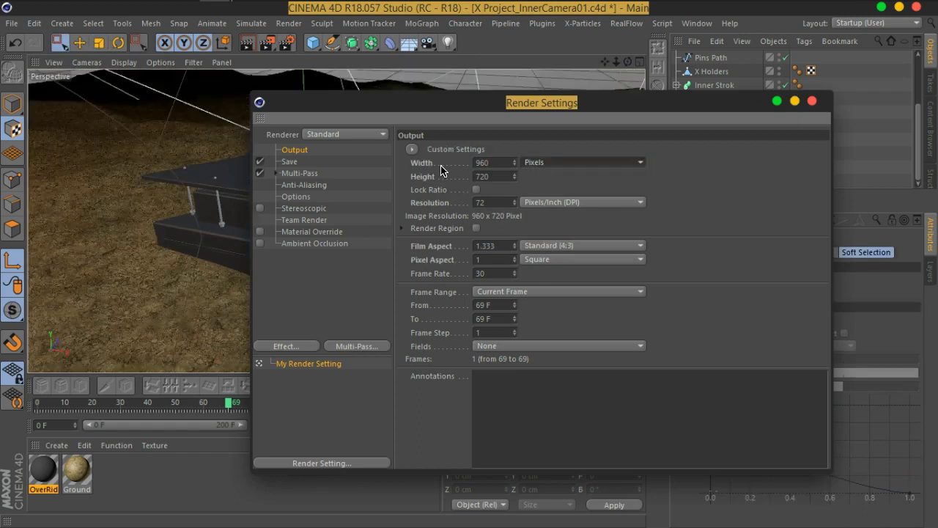
double_click(484, 177)
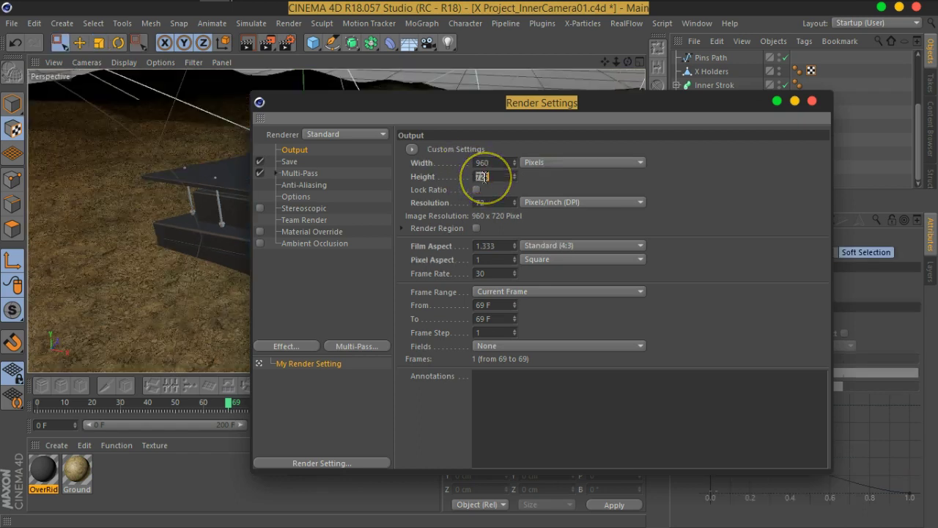
text(540)
key(Return)
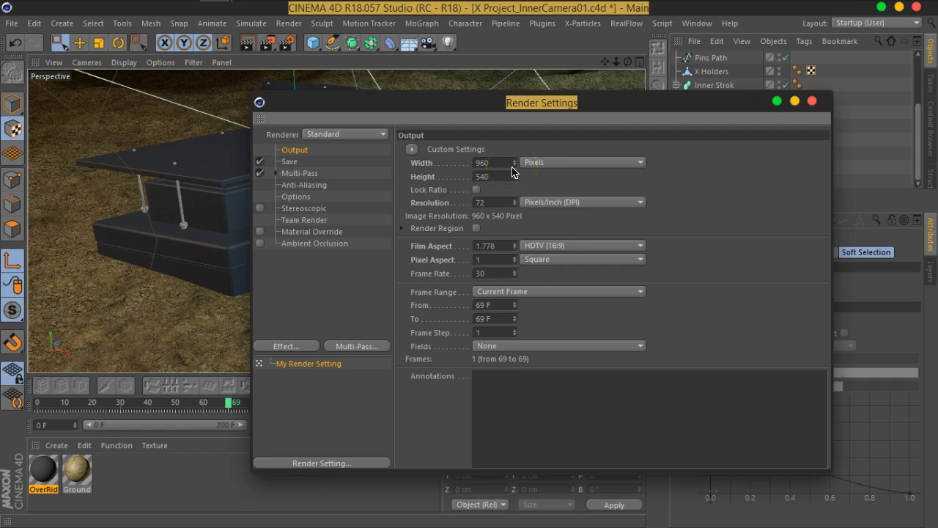
click(811, 102)
- Save the project and switch to the Live Selection tool
alt+drag(497, 233, 515, 257)
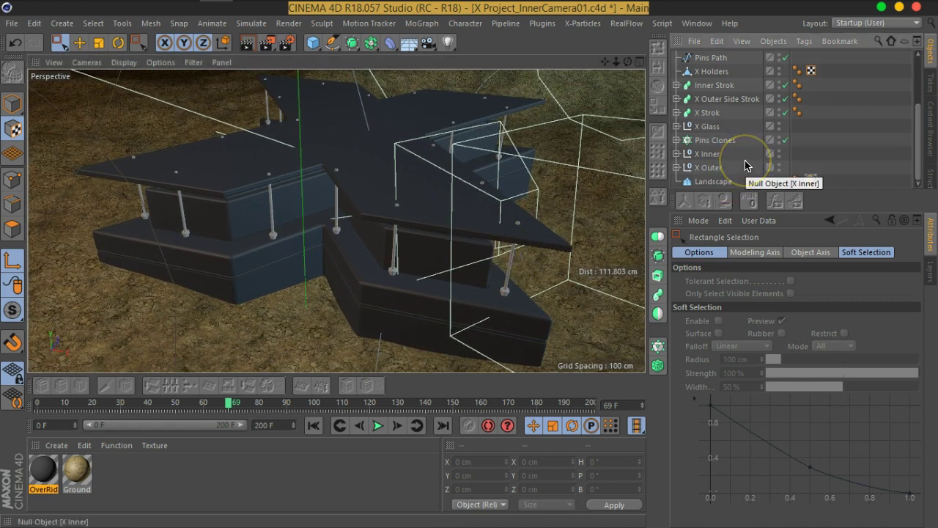
key(ctrl+s)
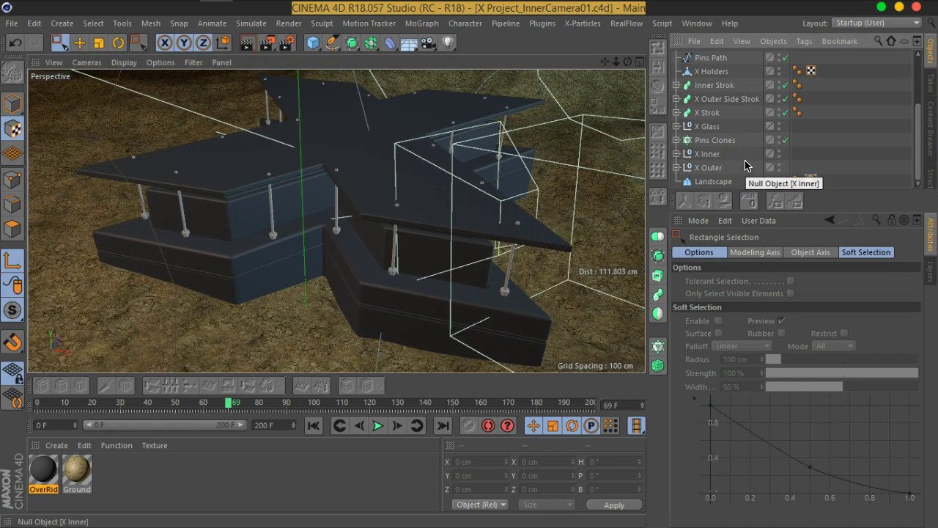
click(62, 47)
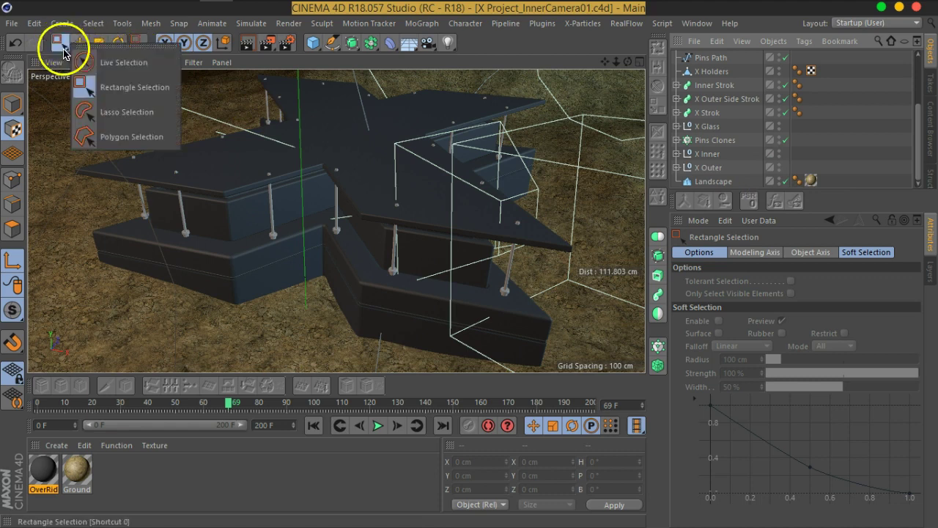
click(89, 61)
- Rename the blue area light Light.1 as BlueRight
scroll(744, 132, up, 2)
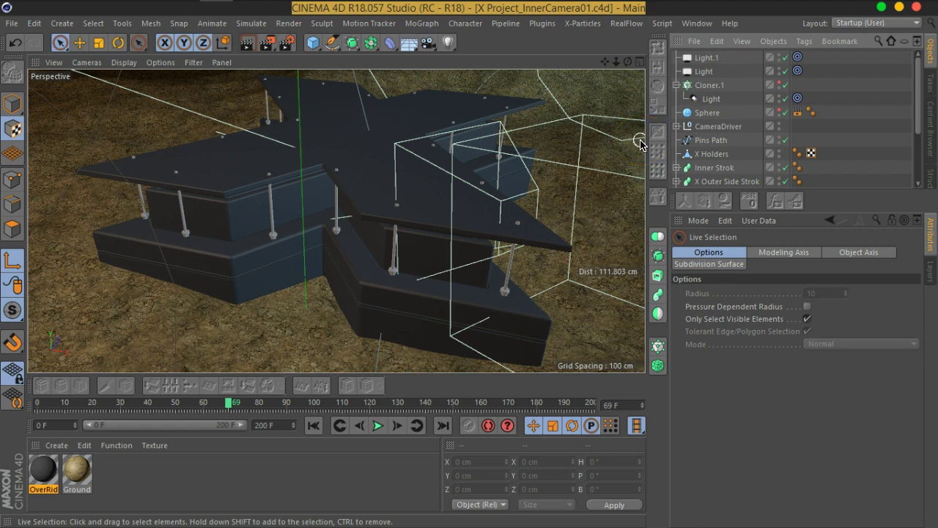
scroll(450, 197, down, 3)
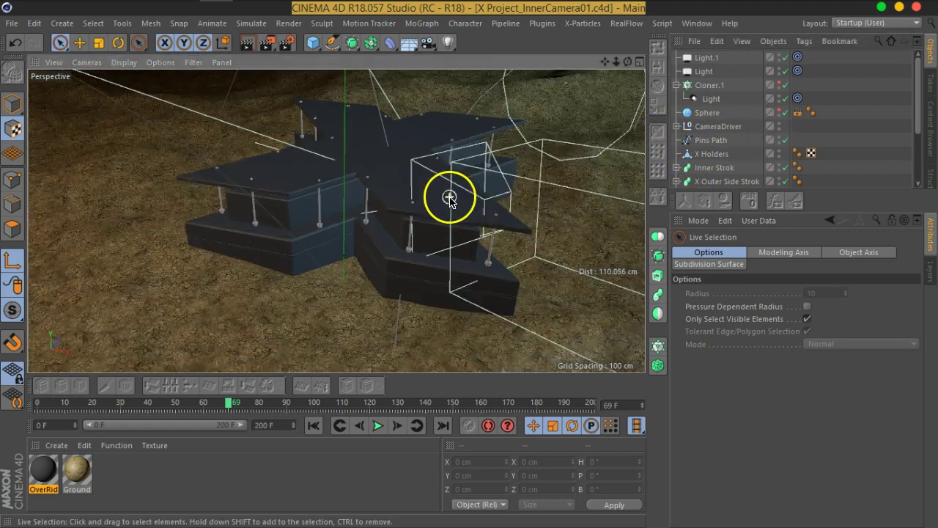
scroll(451, 198, down, 3)
scroll(592, 115, down, 3)
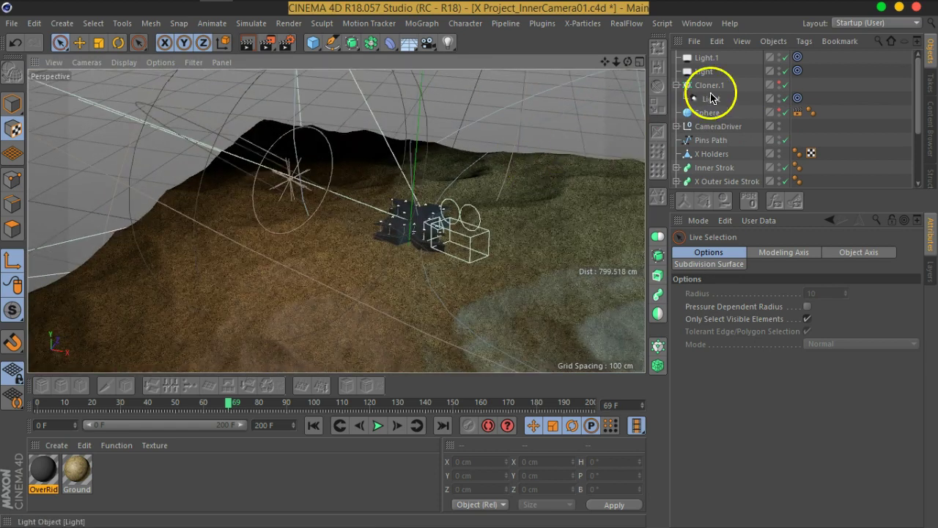
double_click(714, 62)
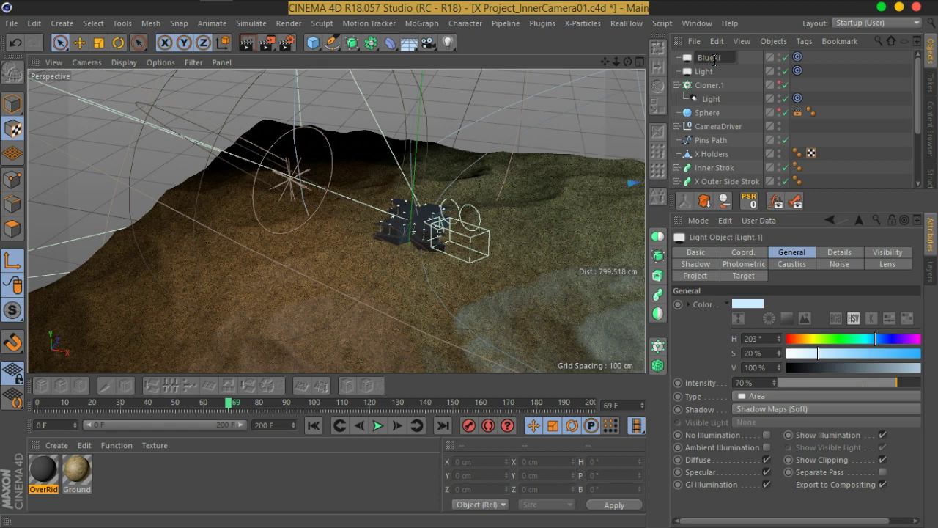
text(BlueRight)
key(Return)
- Return to model mode and rename the warm area light as Orange Left
click(703, 72)
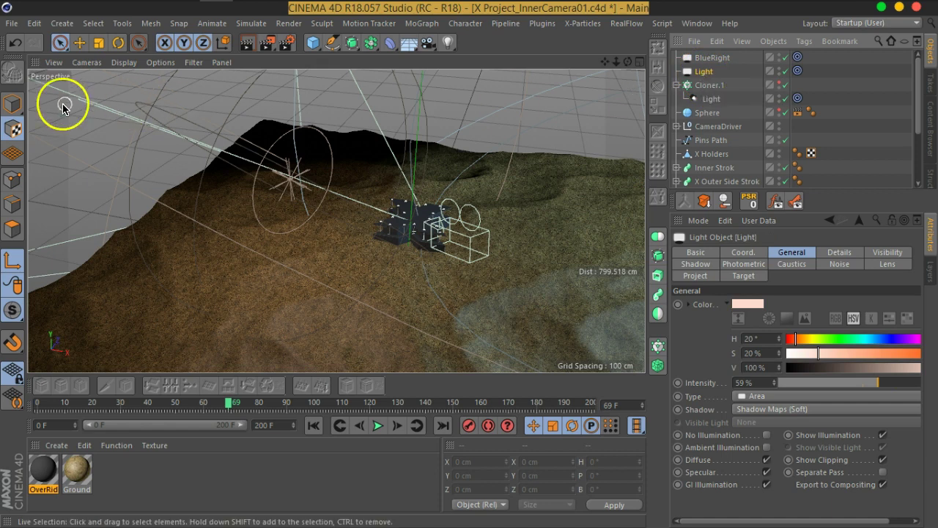
click(12, 103)
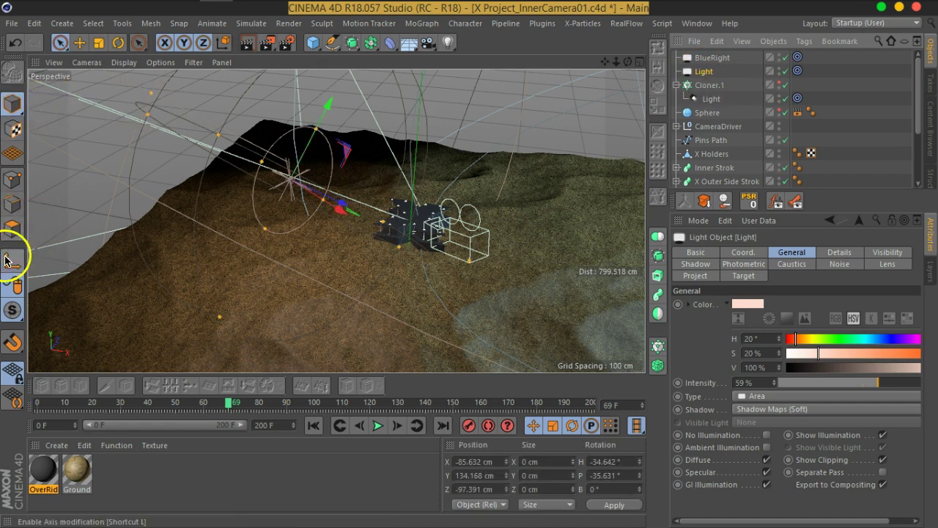
double_click(707, 73)
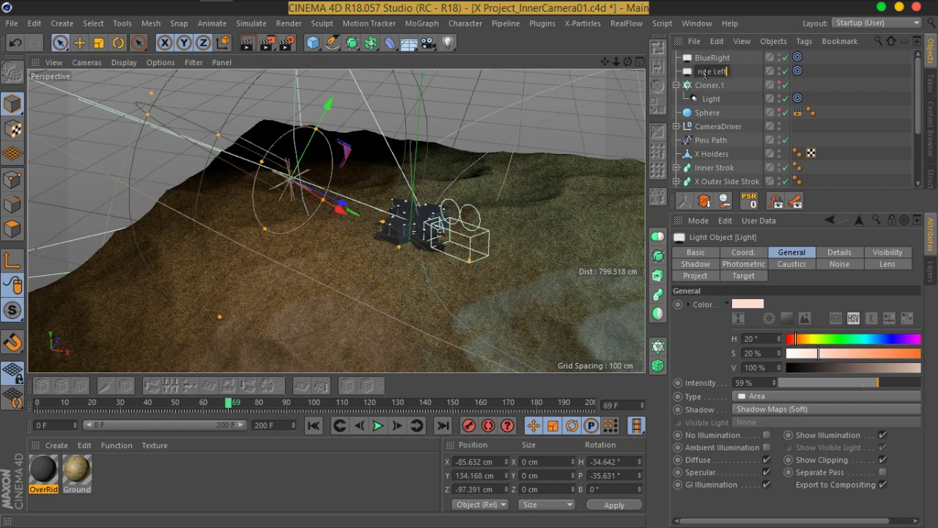
key(Return)
- Duplicate the BlueRight light and name the copy BackLight
click(717, 59)
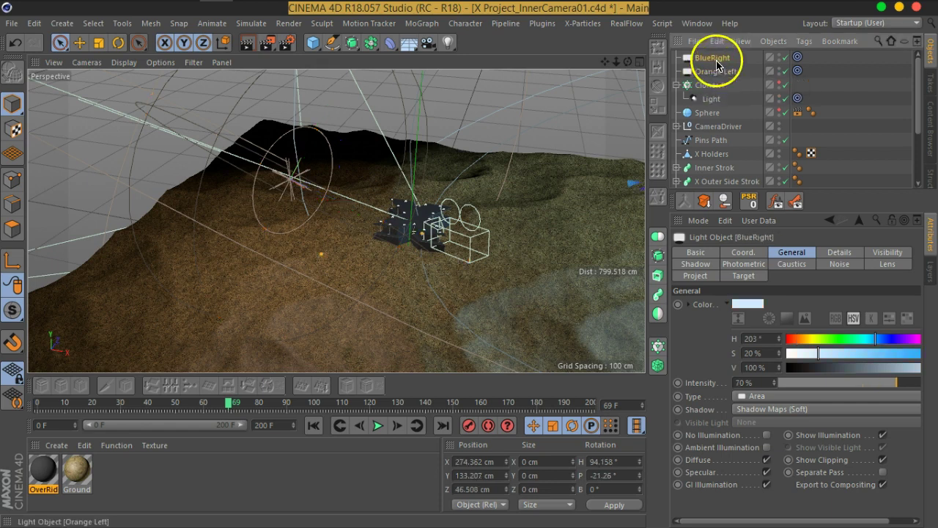
ctrl+drag(717, 56, 722, 64)
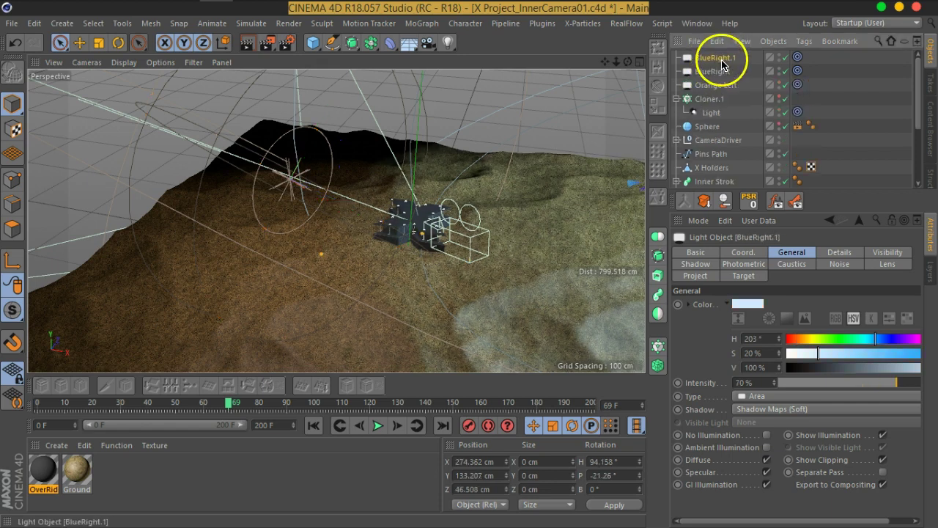
double_click(722, 59)
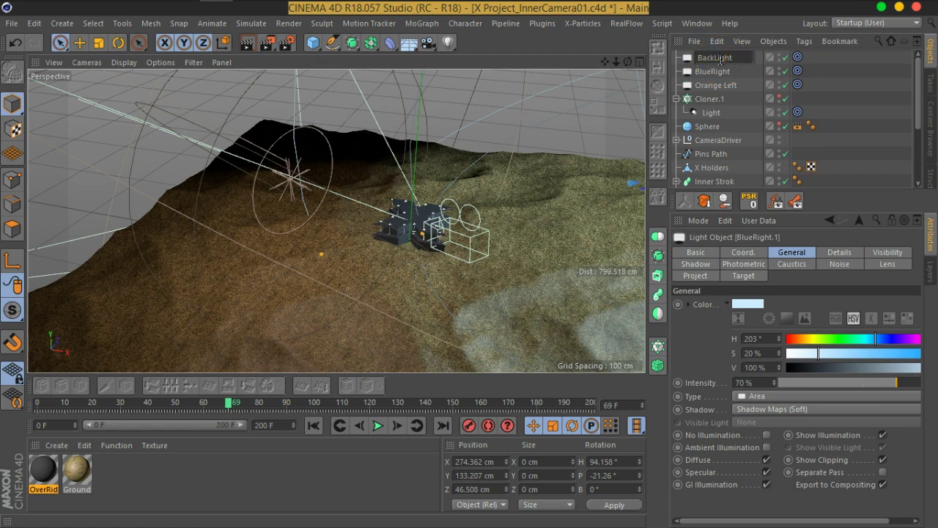
text(BackLight)
key(Return)
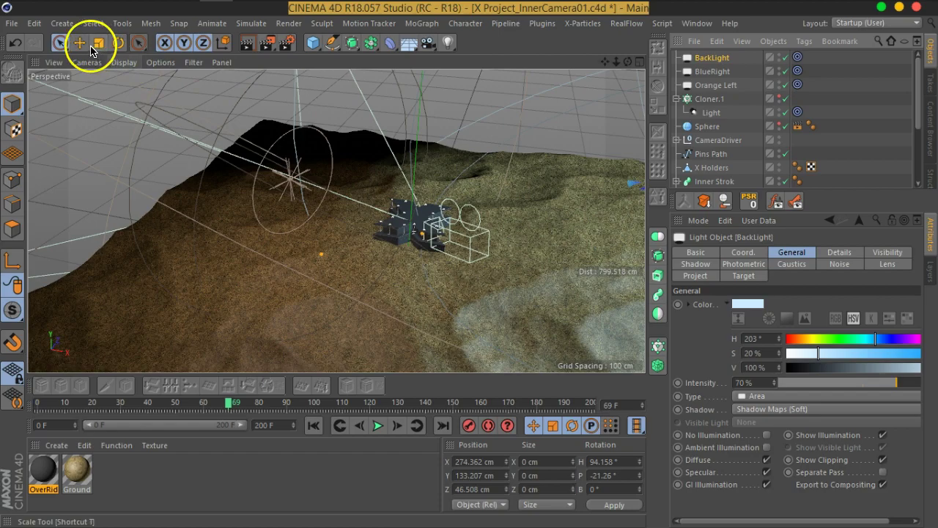
- Move the BackLight behind the building, to about X -38, Y 119, Z 402 cm
key(e)
alt+drag(345, 220, 140, 264)
drag(260, 232, 489, 189)
drag(432, 146, 433, 110)
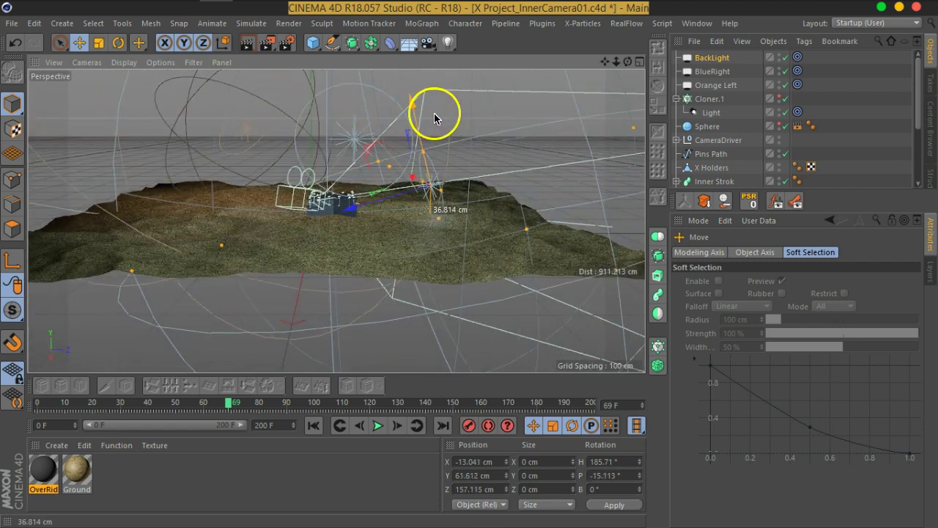
drag(364, 209, 547, 156)
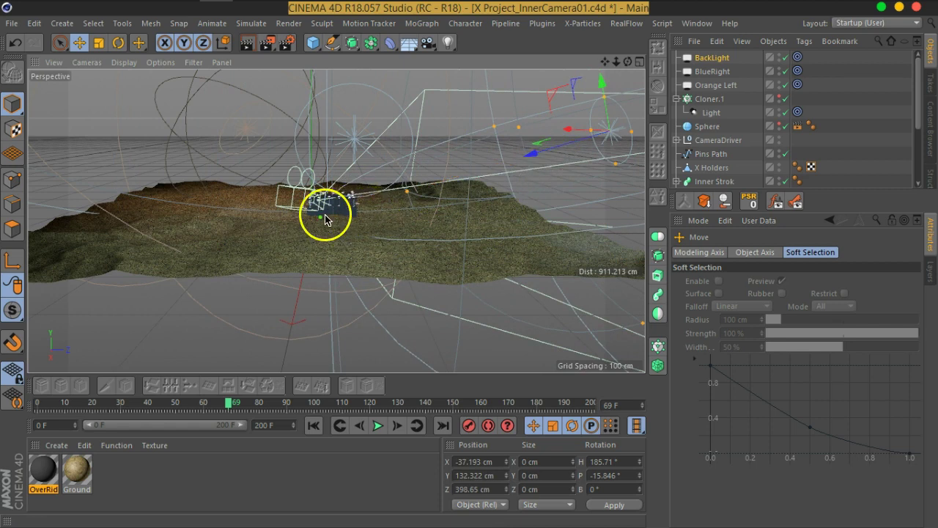
mouse_move(322, 222)
mouse_down()
mouse_move(138, 274)
mouse_move(226, 263)
mouse_move(410, 209)
mouse_move(411, 193)
mouse_move(332, 224)
mouse_move(341, 209)
mouse_move(335, 214)
mouse_up()
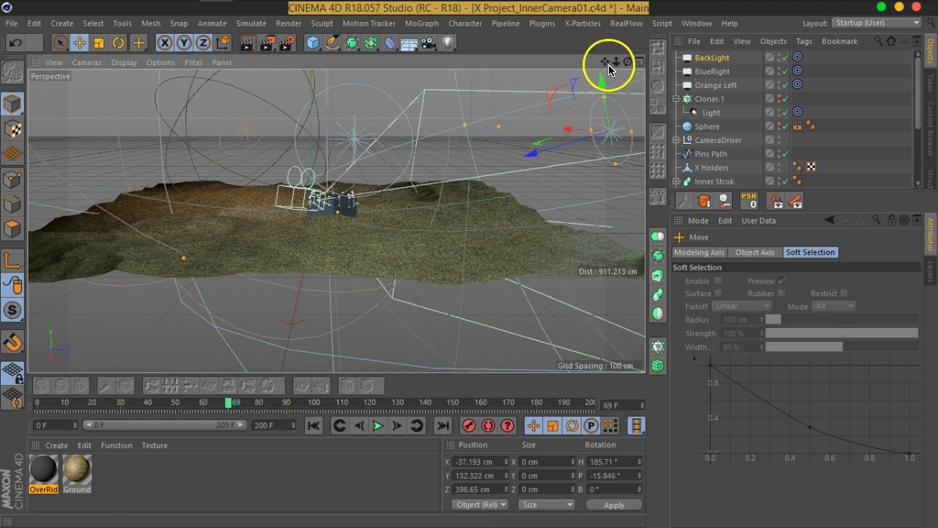
mouse_move(602, 84)
mouse_down()
mouse_move(592, 40)
mouse_move(604, 95)
mouse_up()
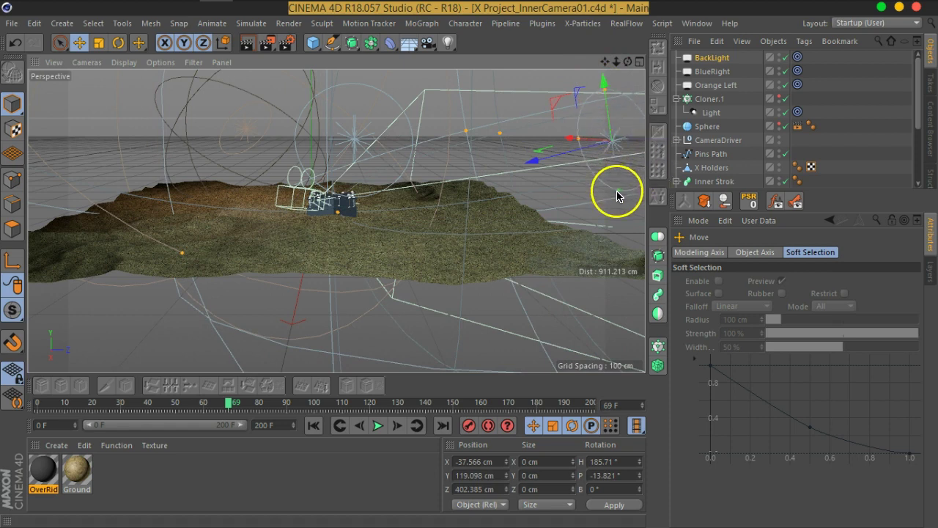
- Set the BackLight's colour saturation to 37% and its intensity to 82%
click(712, 58)
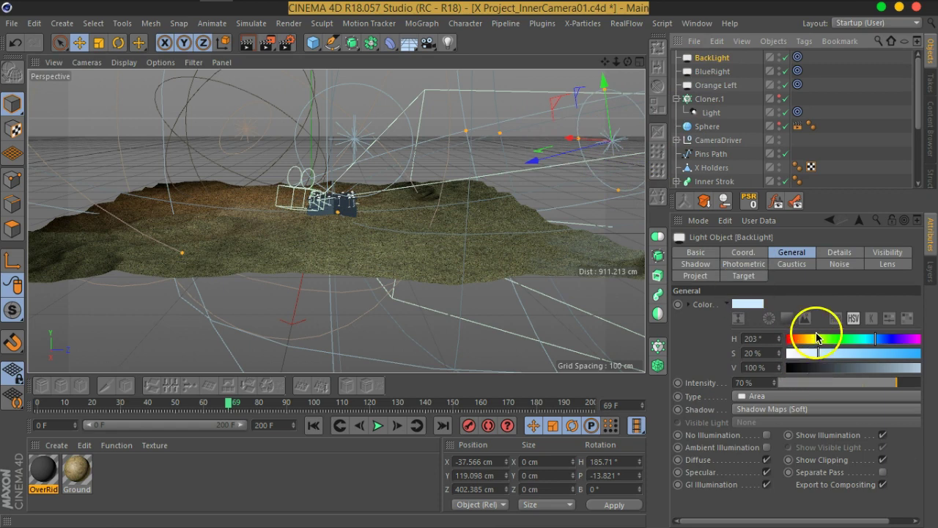
drag(825, 361, 848, 359)
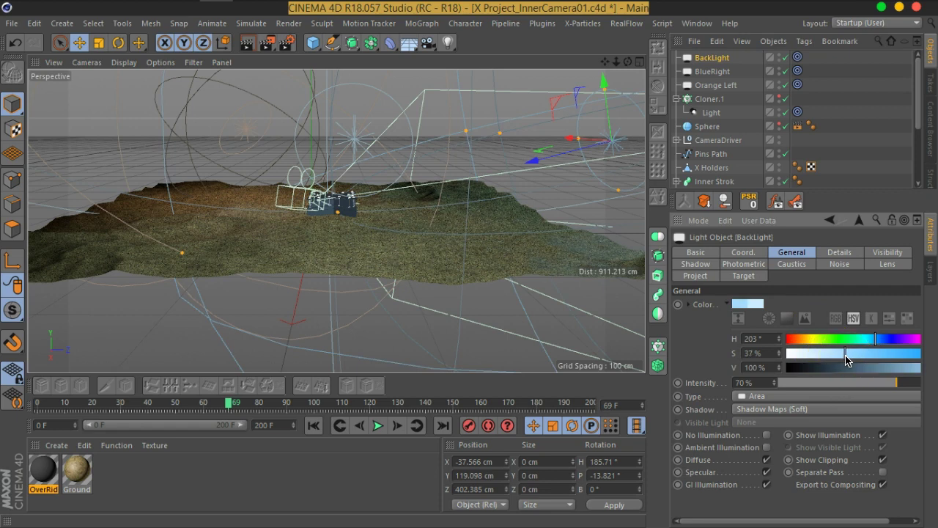
mouse_move(900, 390)
mouse_down()
mouse_move(863, 387)
mouse_move(915, 388)
mouse_up()
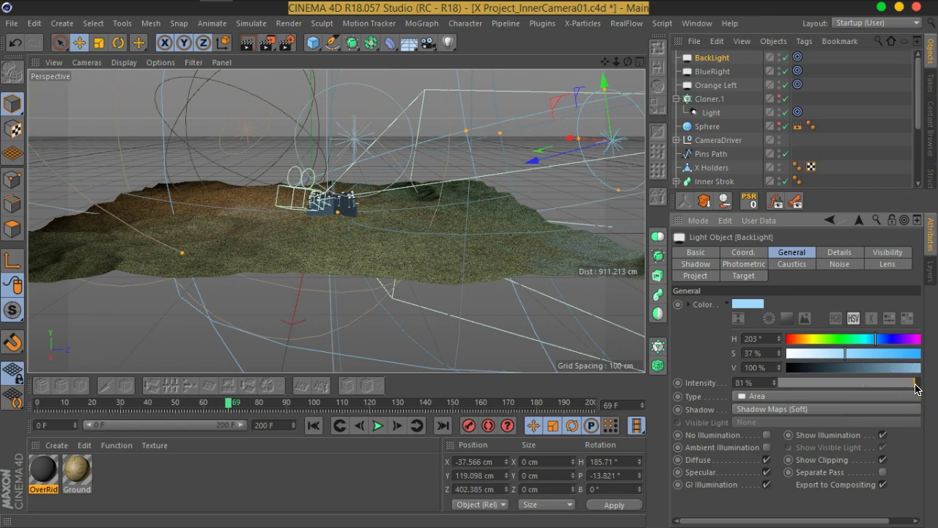
- Move the Orange Left light farther from the building, to about X -133, Y 194, Z -166 cm, and save the project
alt+drag(224, 159, 404, 230)
scroll(404, 230, up, 2)
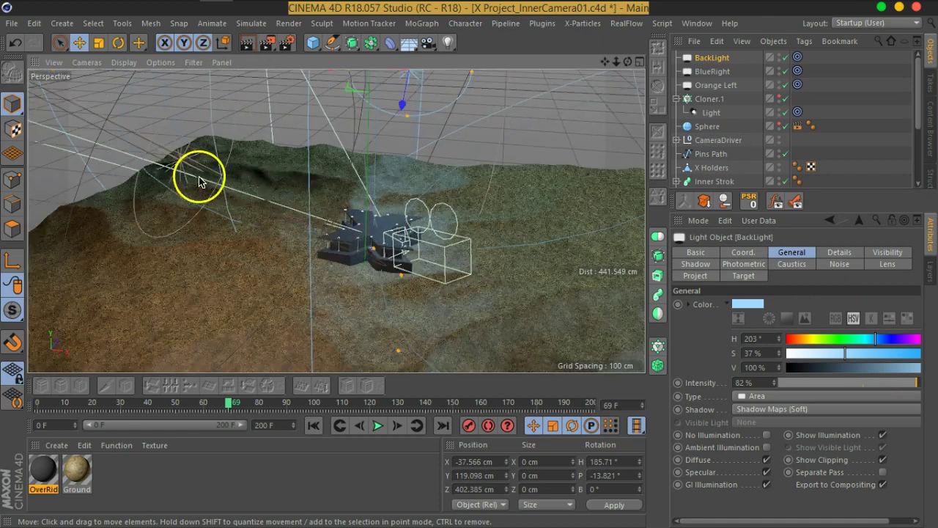
scroll(200, 181, down, 5)
click(693, 87)
alt+drag(471, 198, 369, 188)
drag(279, 184, 184, 156)
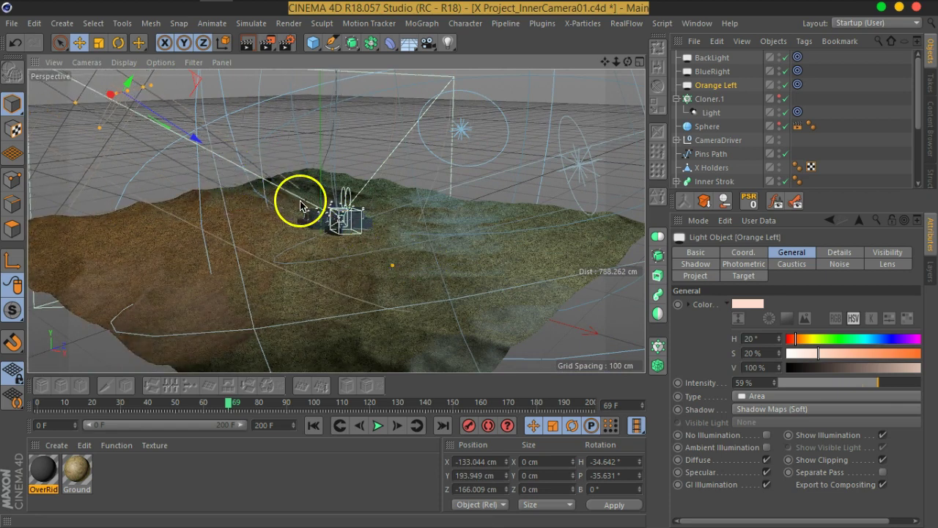
alt+drag(287, 215, 315, 236)
key(ctrl+s)
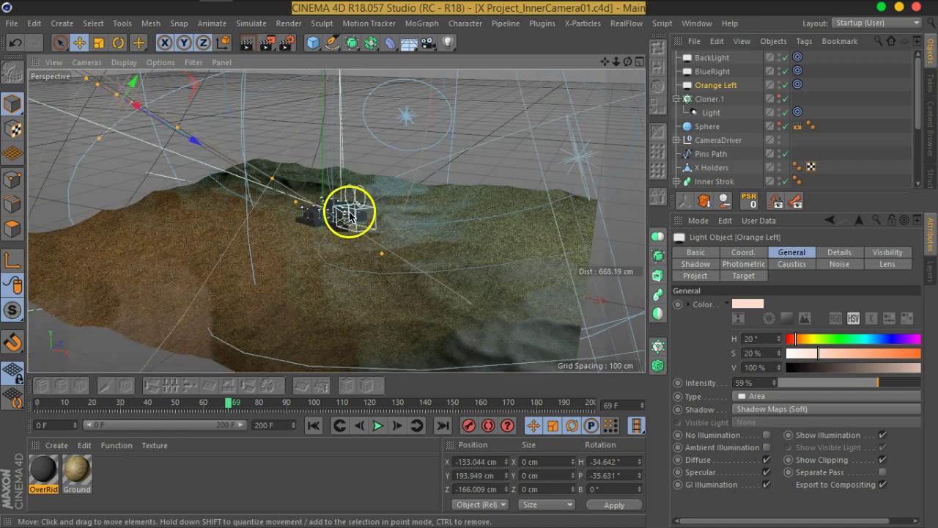
- Render a preview of the building up close in the viewport with the three-light setup
scroll(335, 213, up, 10)
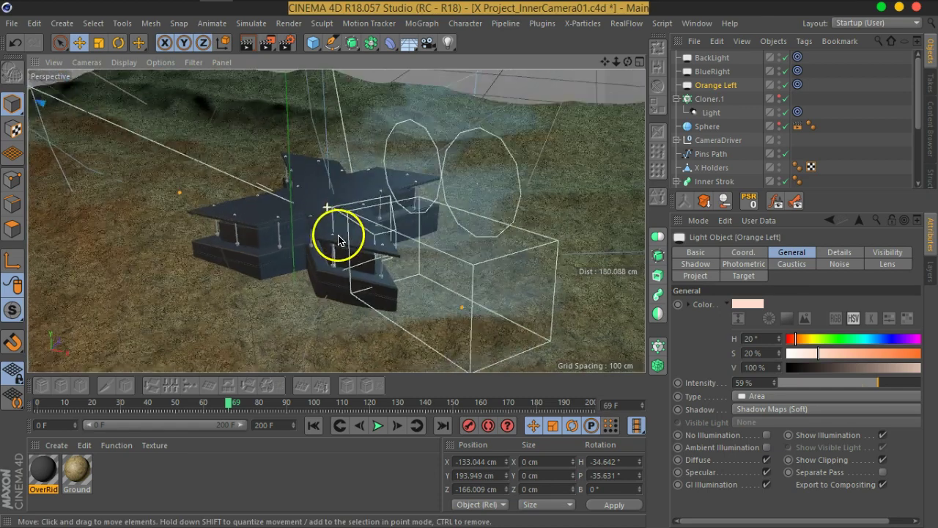
scroll(347, 262, up, 5)
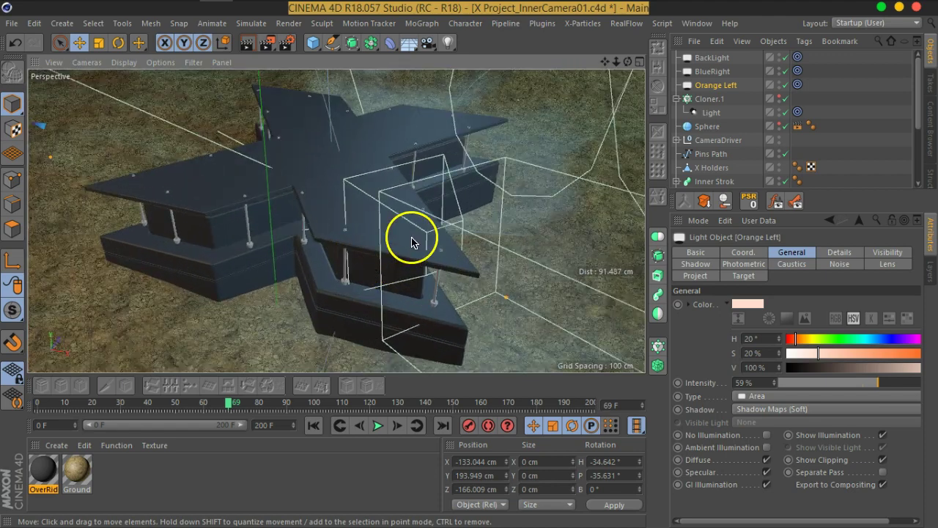
scroll(425, 261, up, 2)
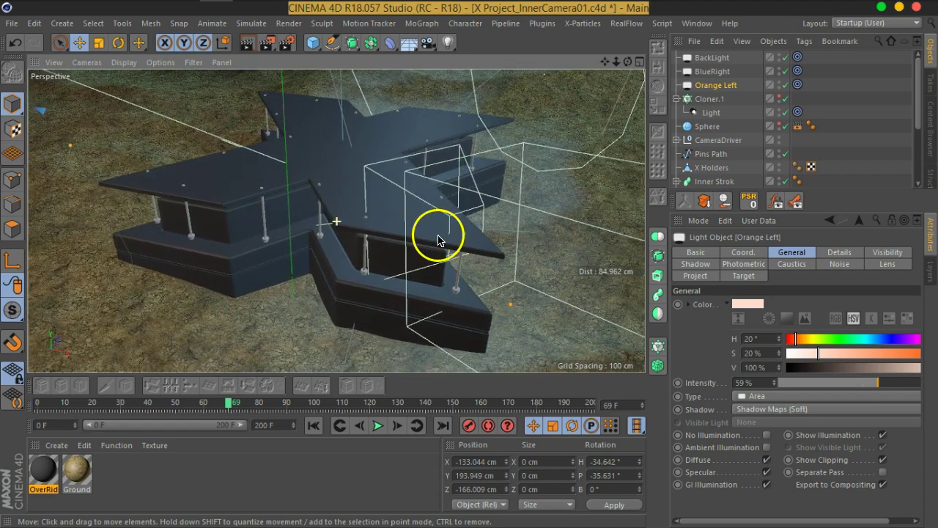
alt+middle_drag(437, 241, 442, 244)
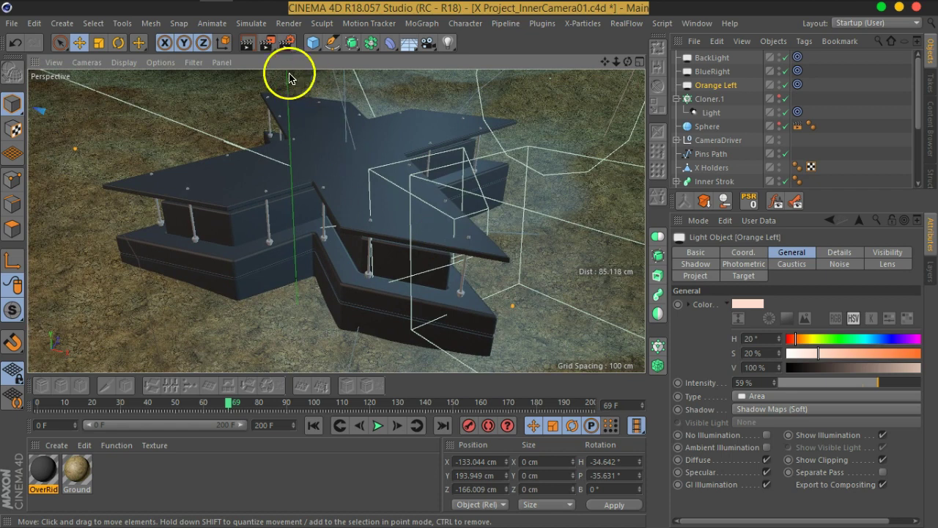
click(247, 43)
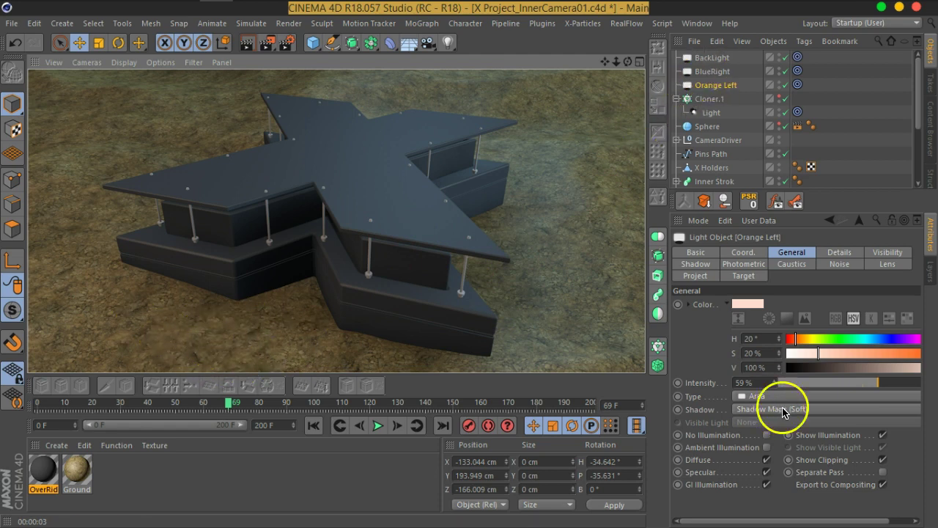
- Change the shadow type of the BackLight, BlueRight and Orange Left lights to Area and render a viewport preview
shift+click(713, 57)
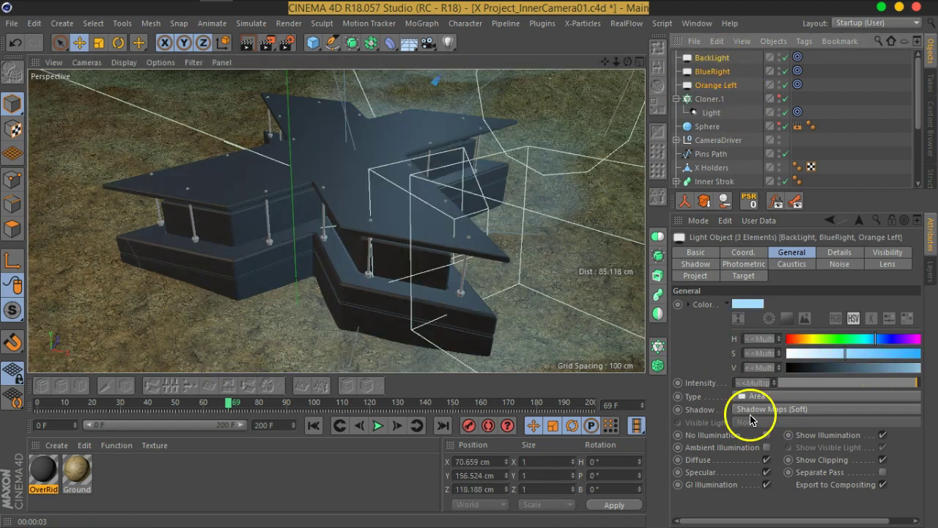
click(749, 409)
click(754, 471)
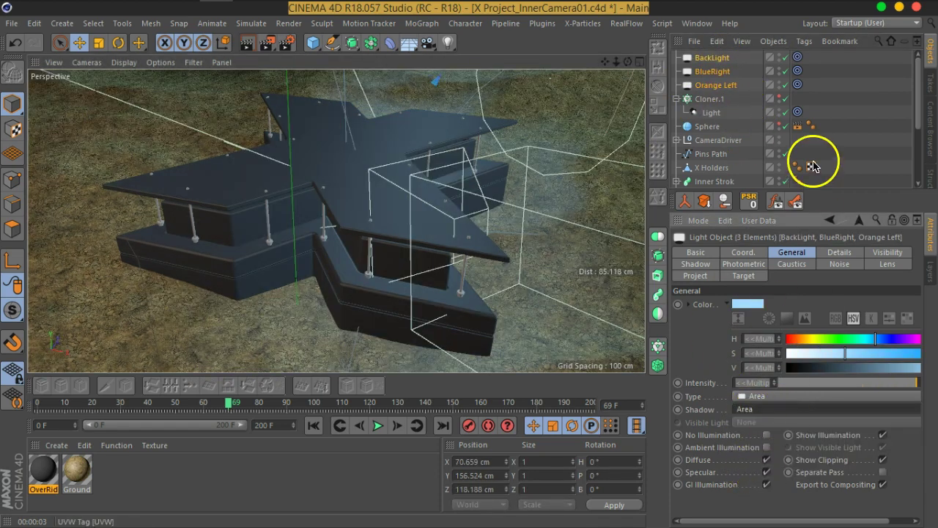
click(815, 168)
click(247, 42)
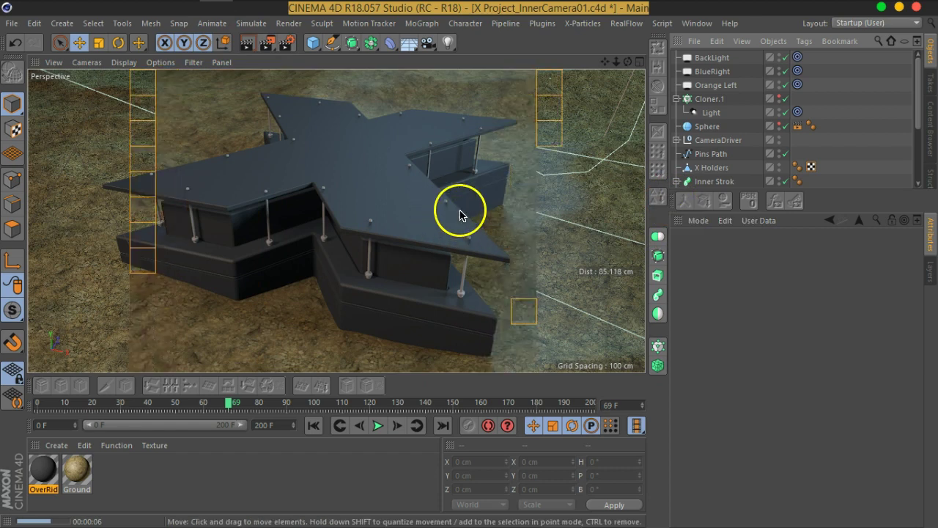
- Replace the Ground material's Default Specular reflectance layer with a new GGX layer
double_click(77, 469)
drag(386, 73, 585, 25)
click(445, 218)
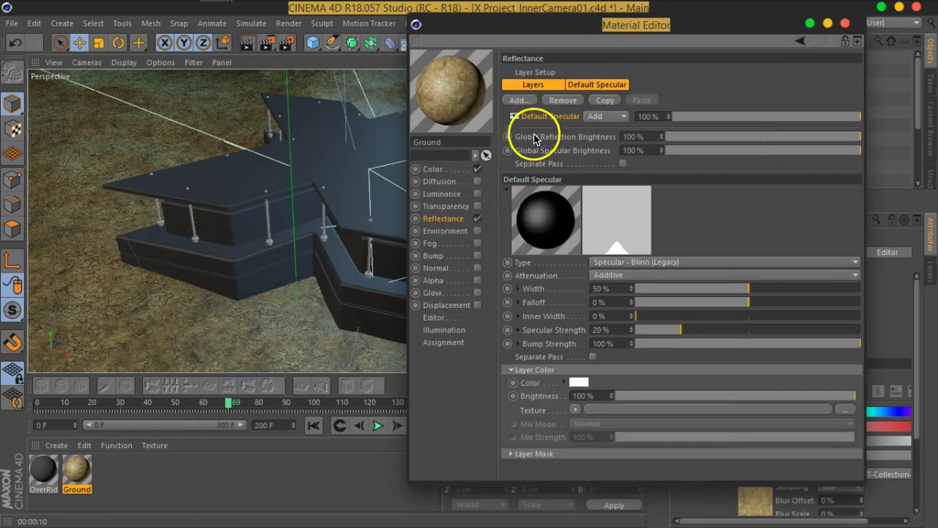
click(562, 101)
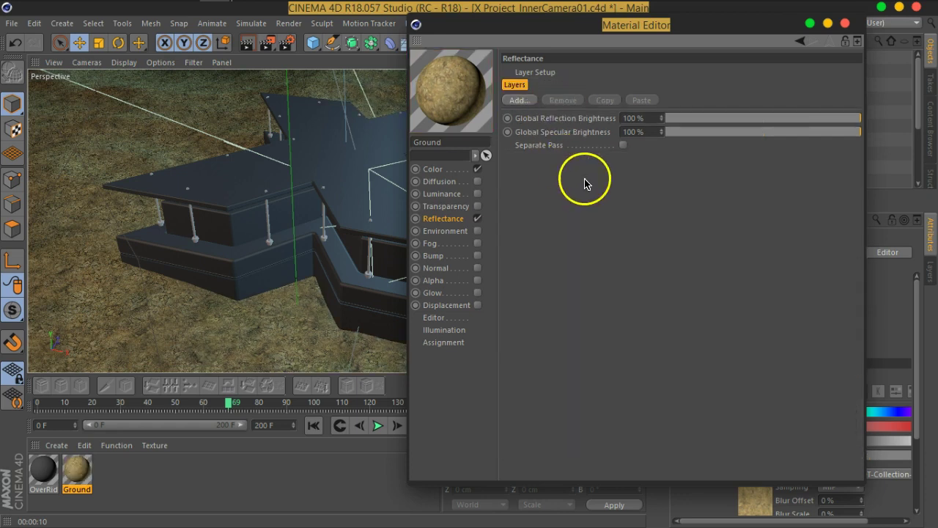
click(522, 102)
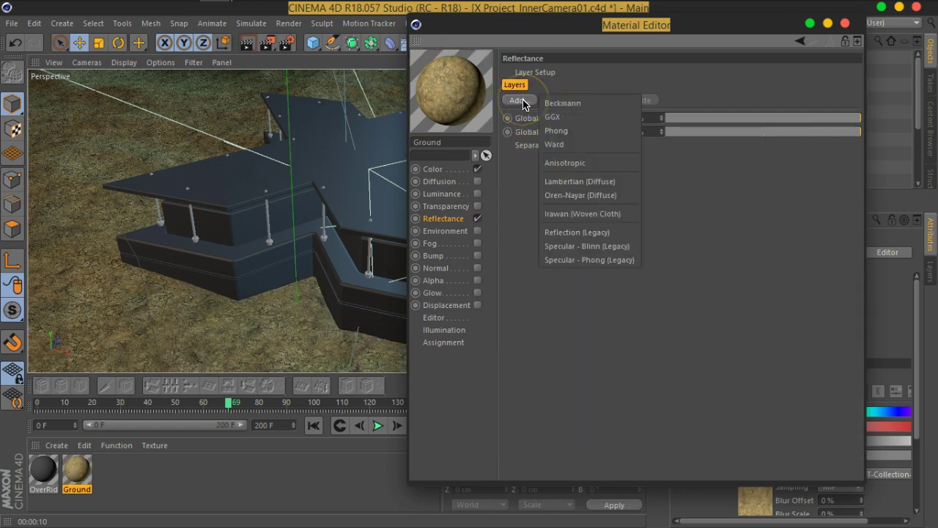
click(557, 117)
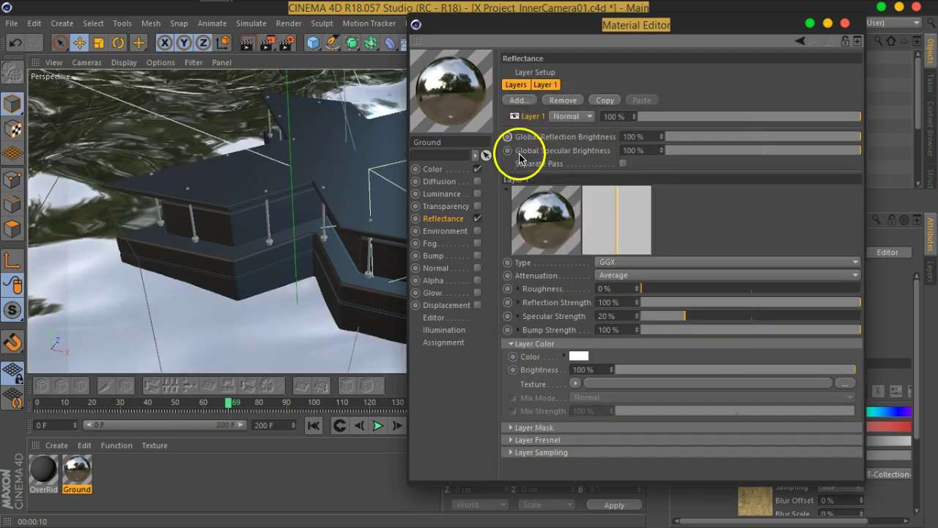
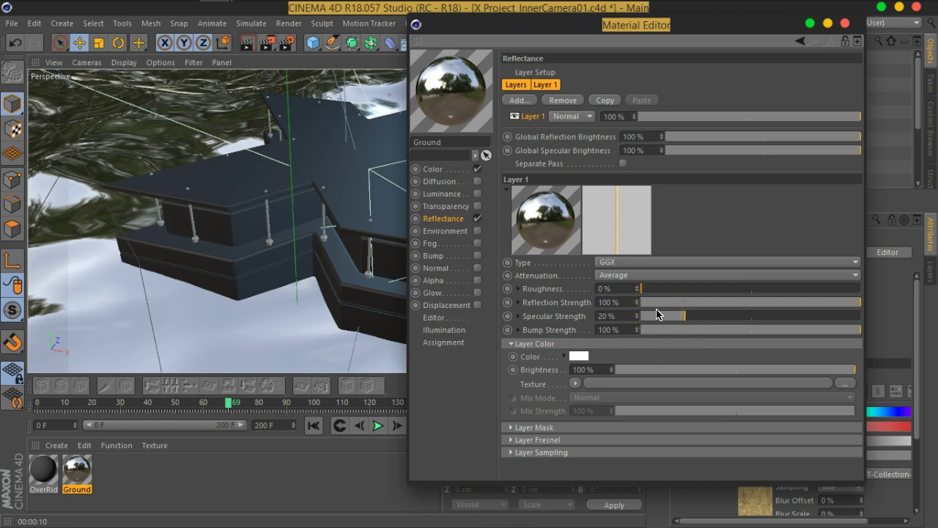
- Load SOIL-01_270cm_Roughness_4k.jpg as the GGX layer's roughness texture without copying it into the project
click(524, 291)
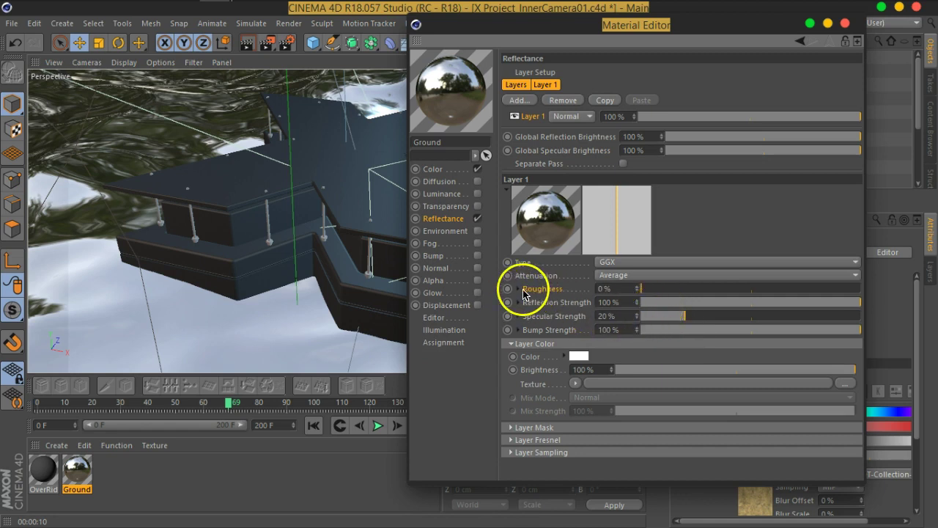
click(519, 289)
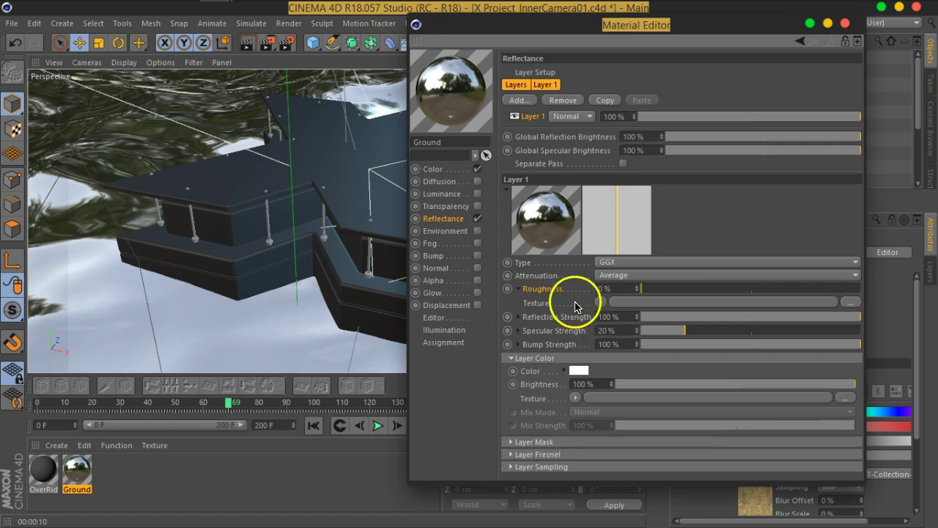
click(612, 306)
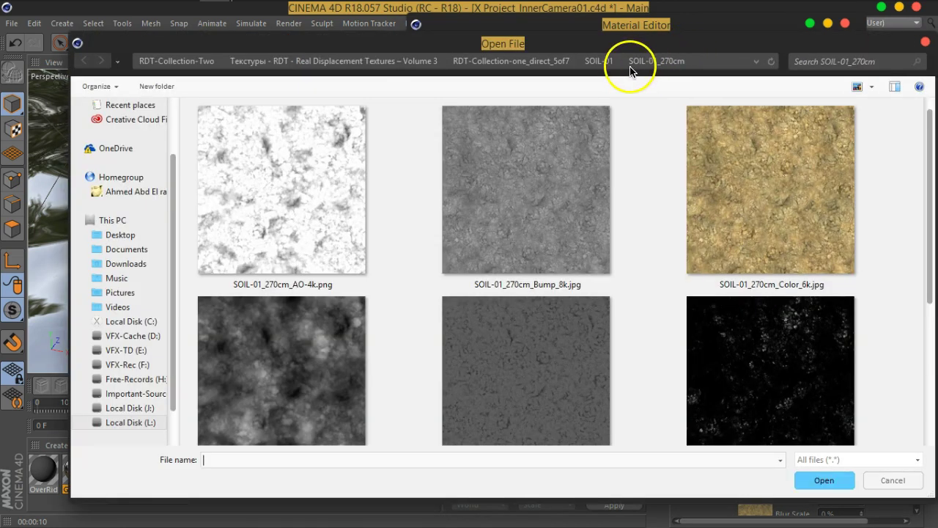
click(335, 184)
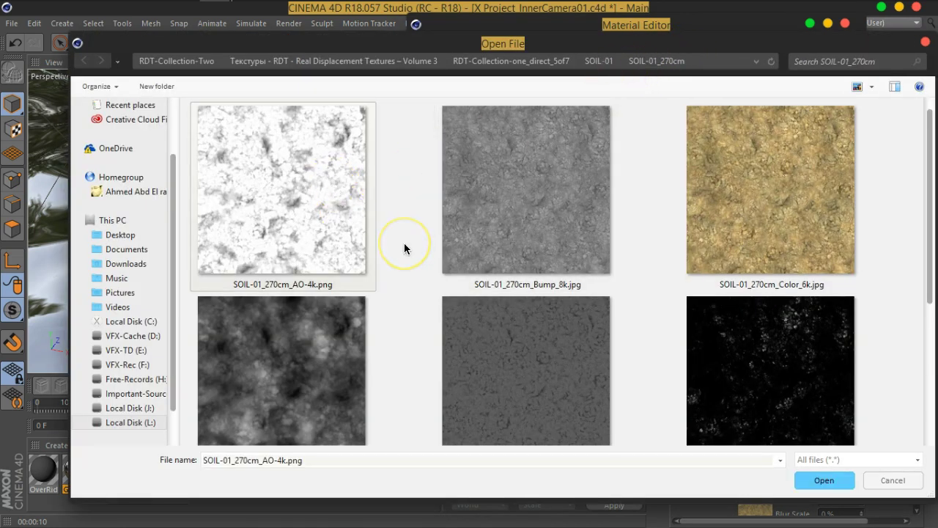
scroll(404, 243, down, 3)
click(550, 333)
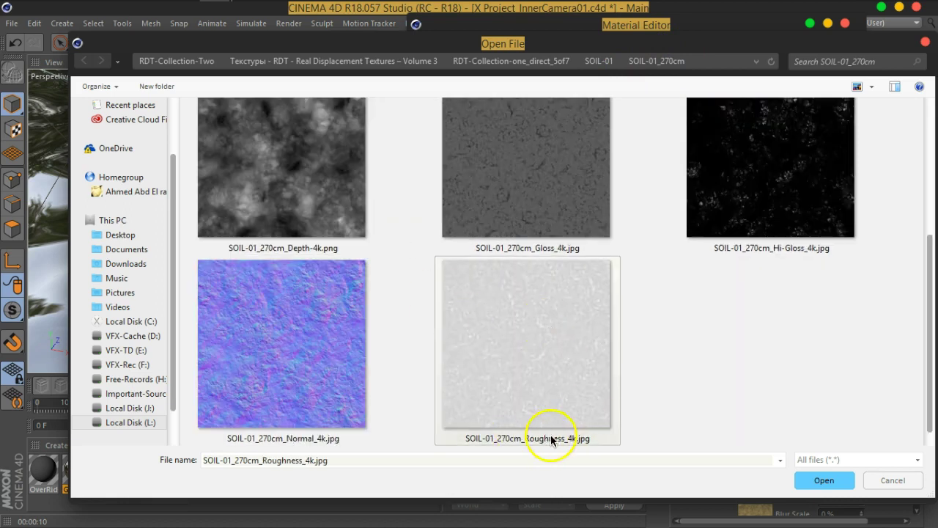
click(824, 480)
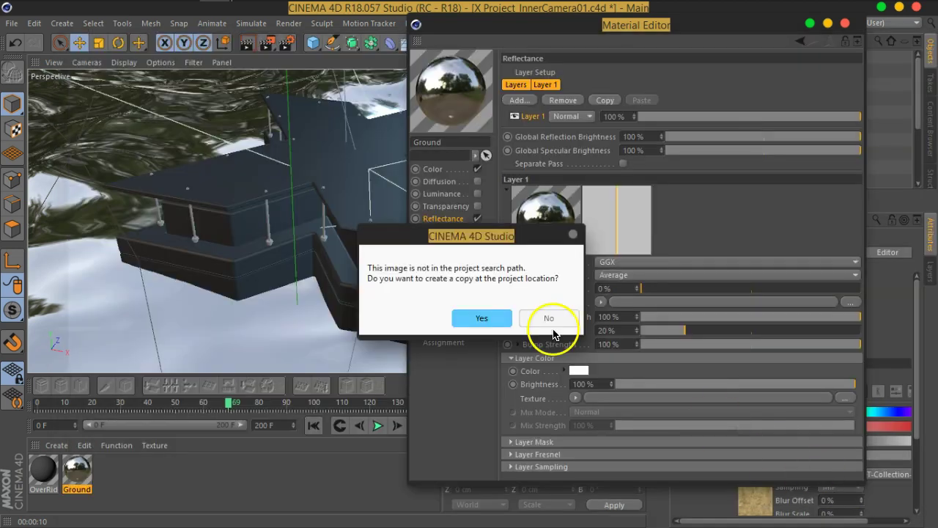
click(550, 319)
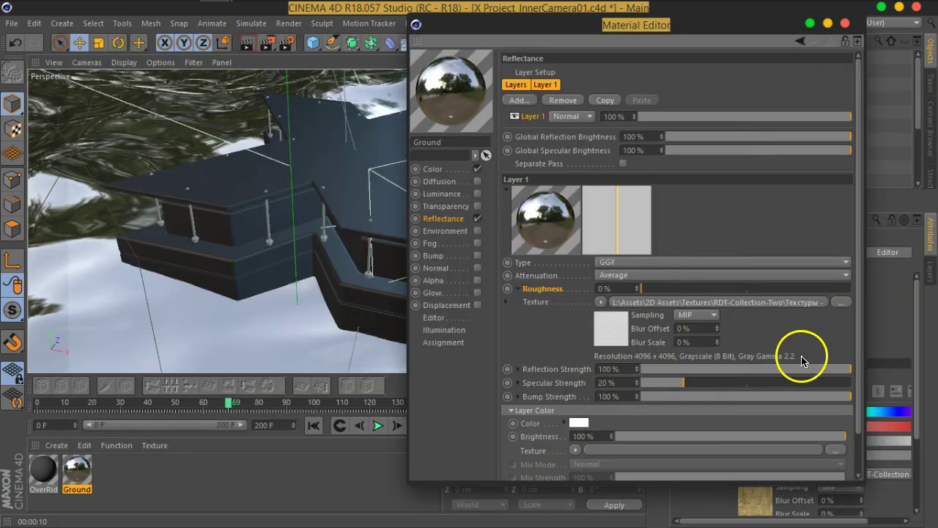
- Set the GGX layer's Fresnel to Dielectric and its roughness to 40%
scroll(827, 310, down, 2)
click(536, 463)
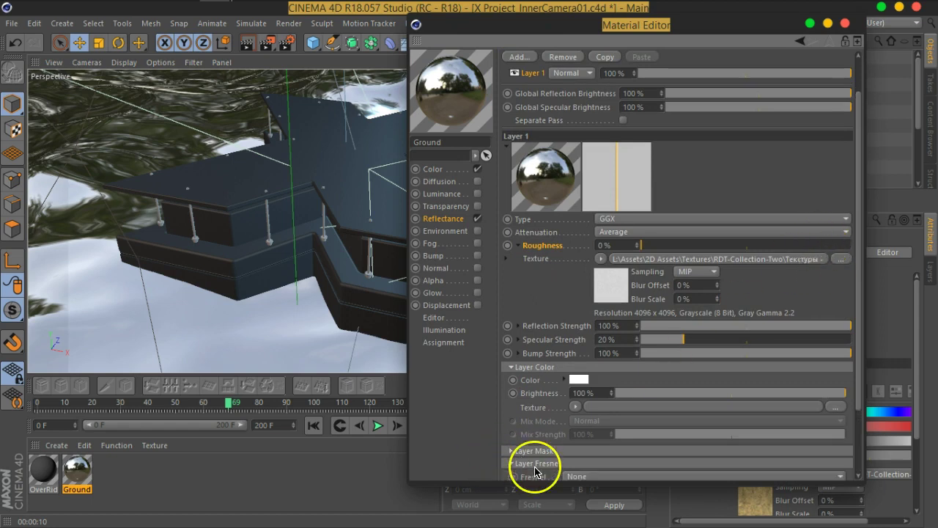
scroll(798, 343, down, 1)
scroll(799, 343, down, 1)
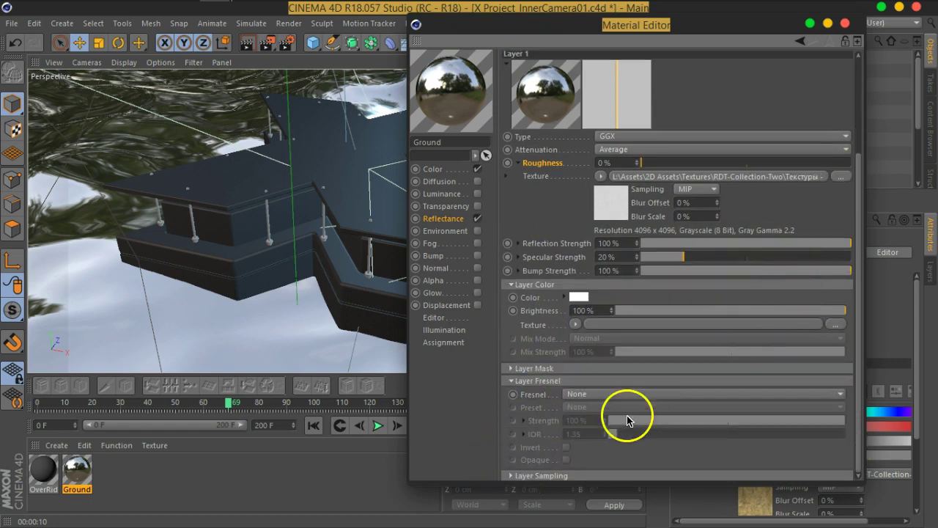
click(581, 396)
click(584, 422)
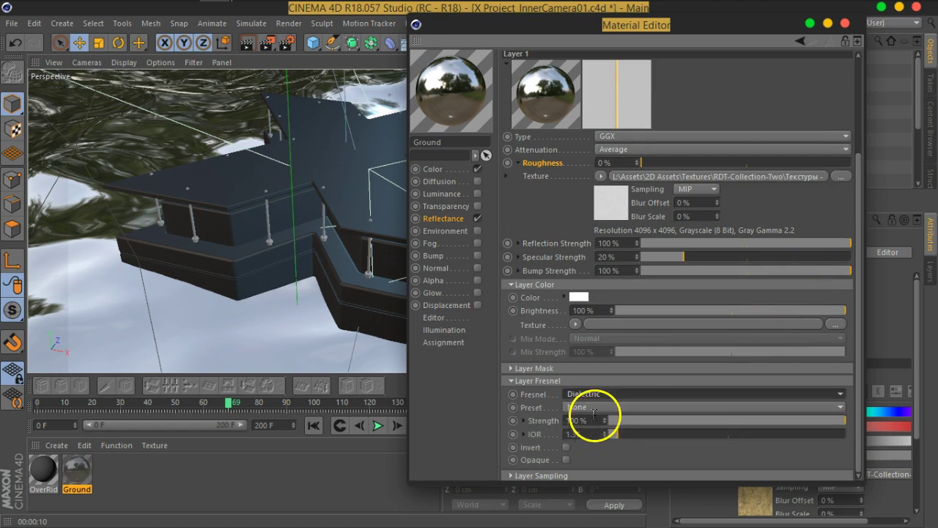
scroll(562, 208, up, 3)
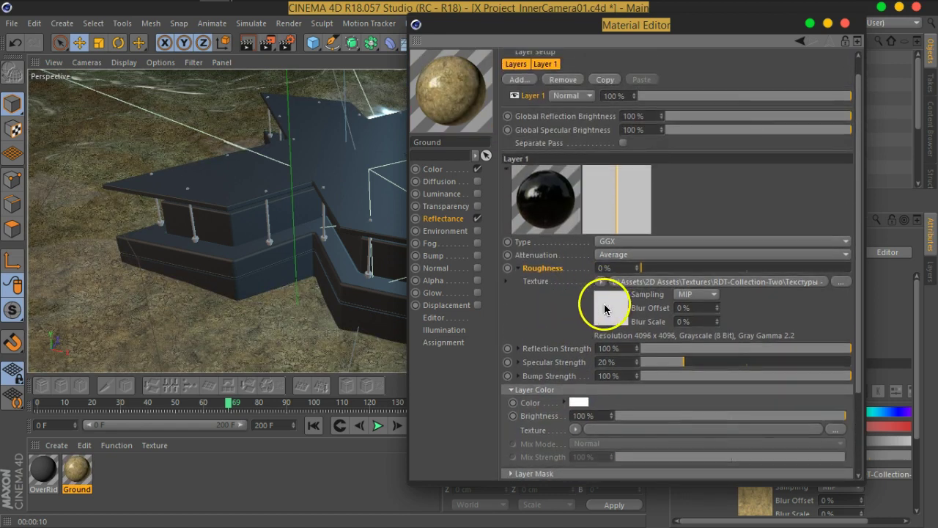
drag(639, 269, 733, 272)
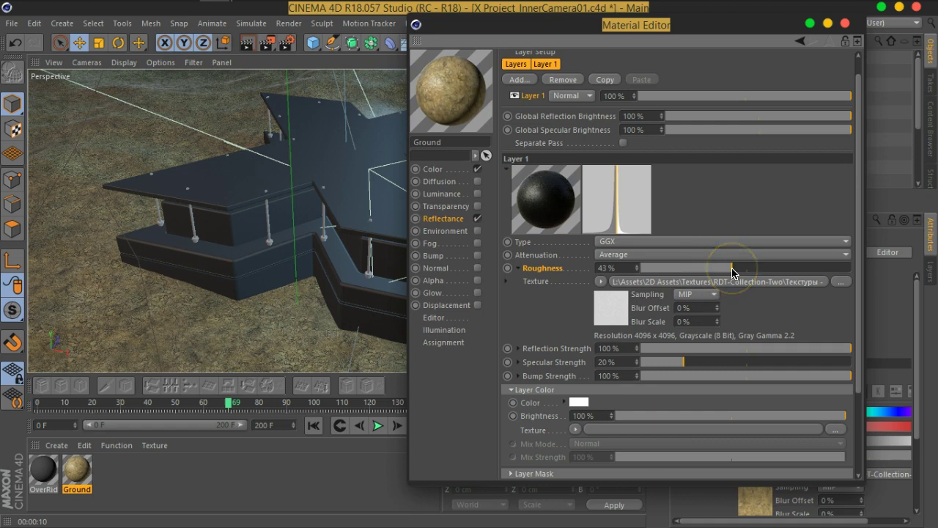
drag(624, 27, 668, 24)
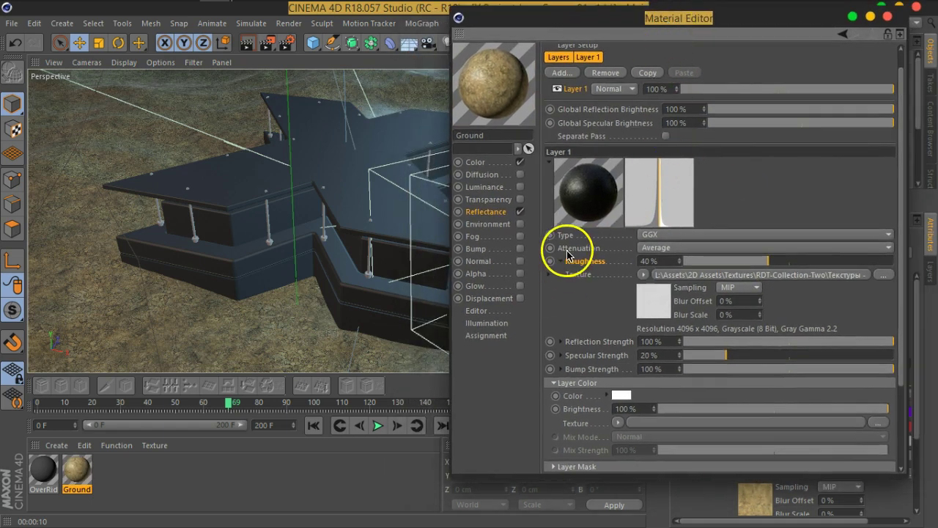
- Load SOIL-01_270cm_Gloss_4k.jpg as the layer's reflection strength texture without copying it into the project
click(606, 346)
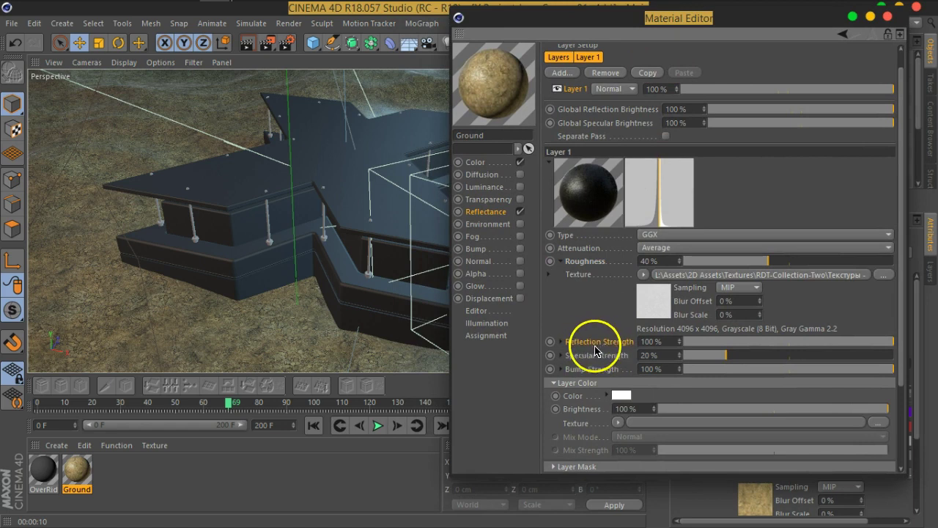
click(562, 343)
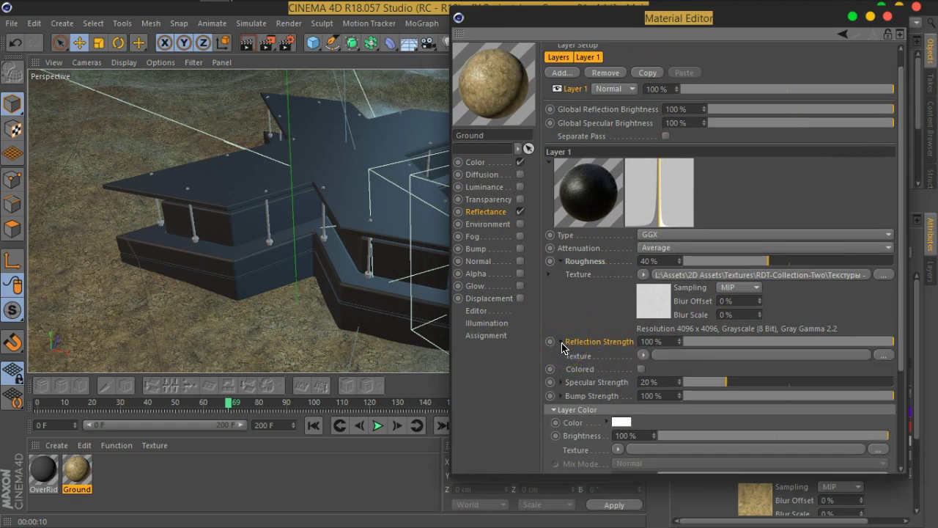
click(884, 354)
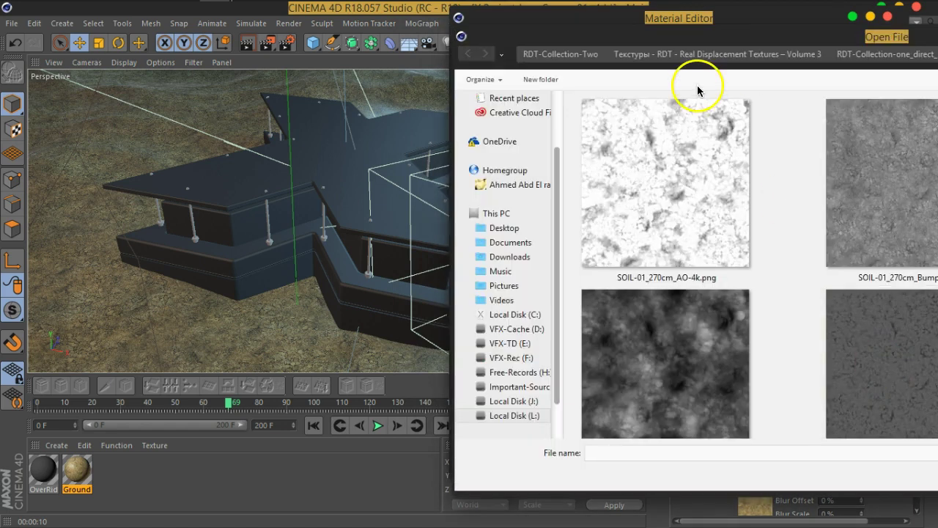
scroll(638, 201, down, 3)
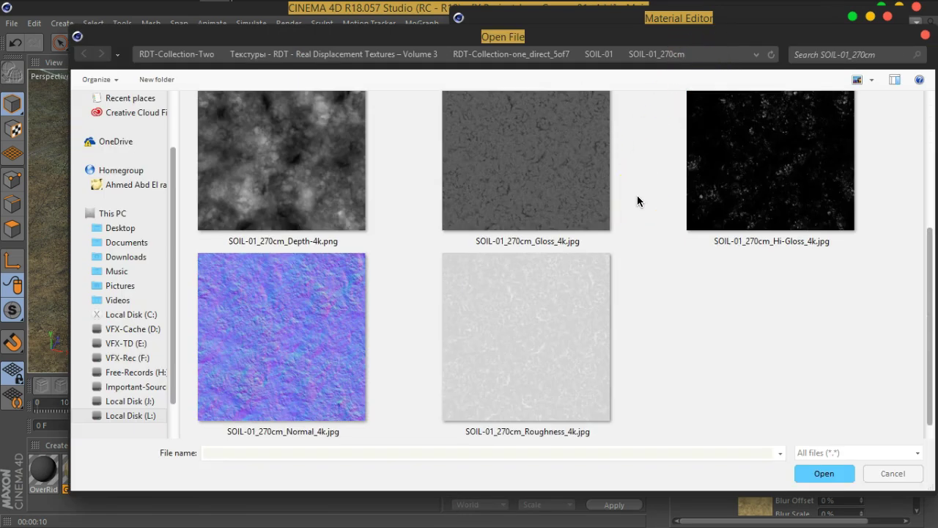
click(800, 216)
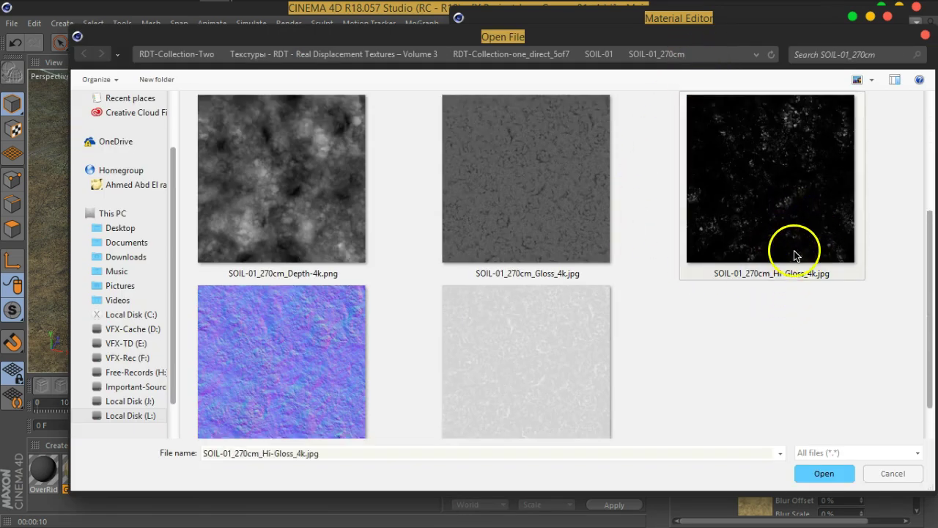
click(540, 226)
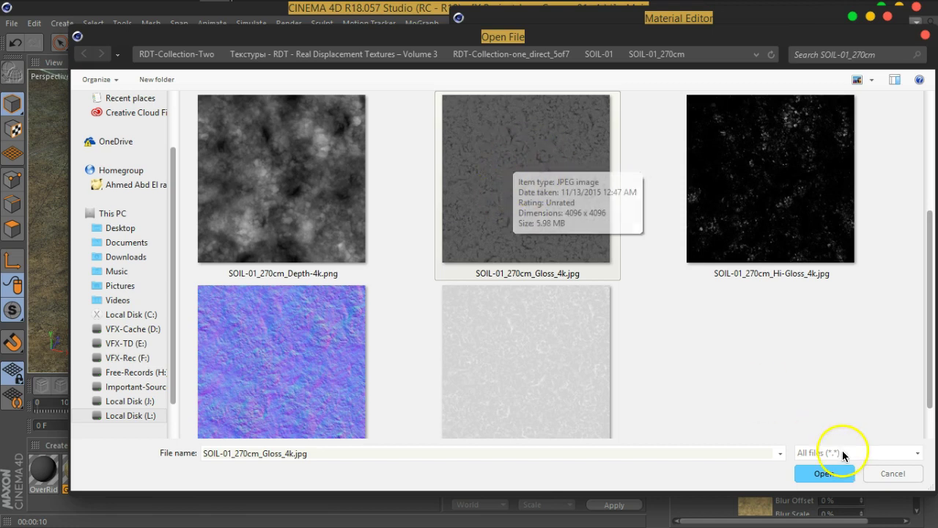
click(825, 474)
click(560, 320)
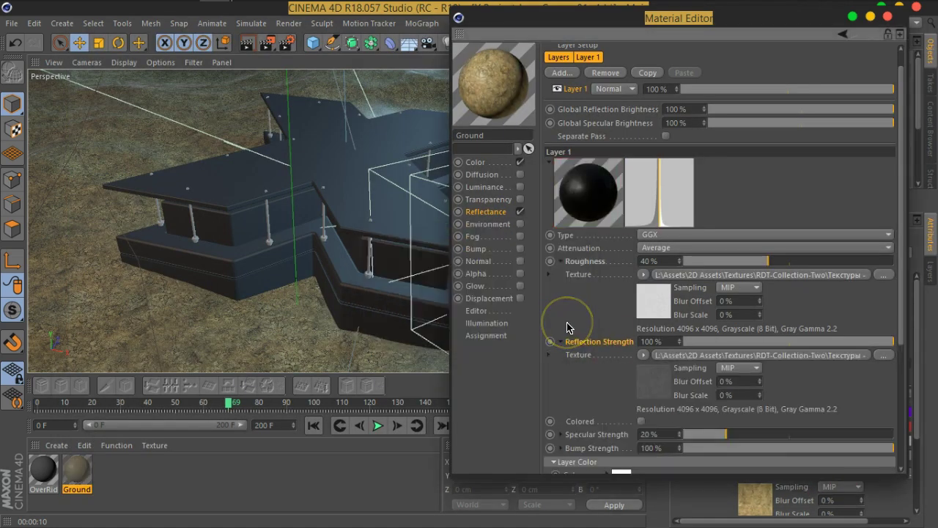
click(641, 350)
- Load SOIL-01_270cm_Hi-Gloss_4k.jpg as the specular strength texture without a project copy, and set the specular strength to 100%
scroll(600, 381, down, 3)
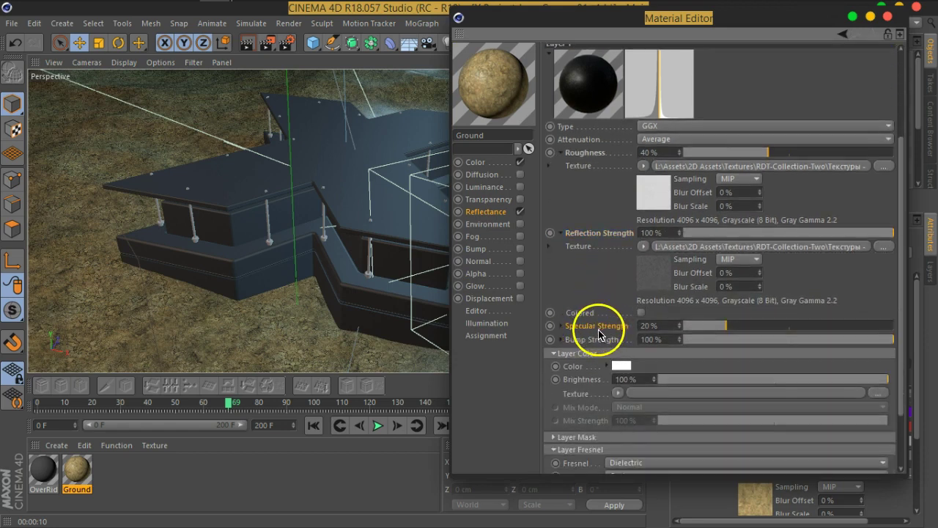
click(561, 326)
click(691, 337)
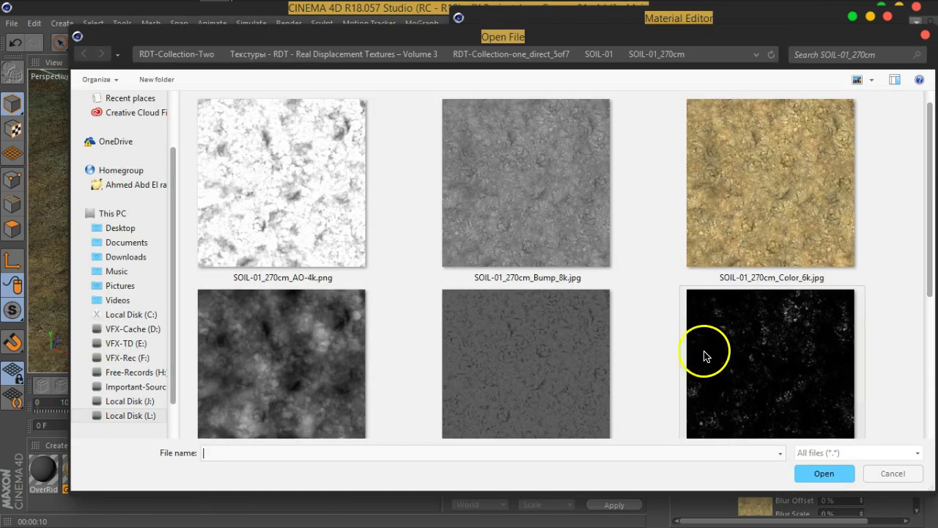
click(767, 340)
click(825, 473)
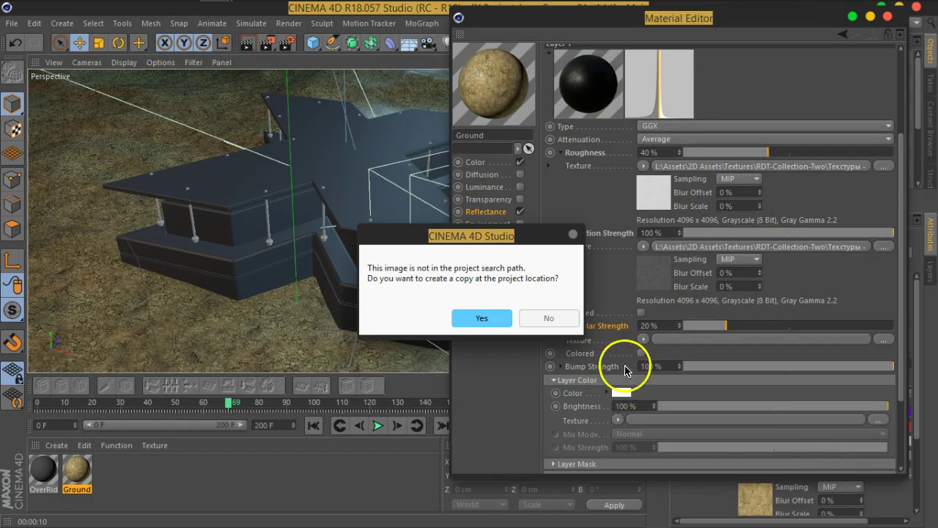
click(549, 317)
drag(724, 332, 872, 327)
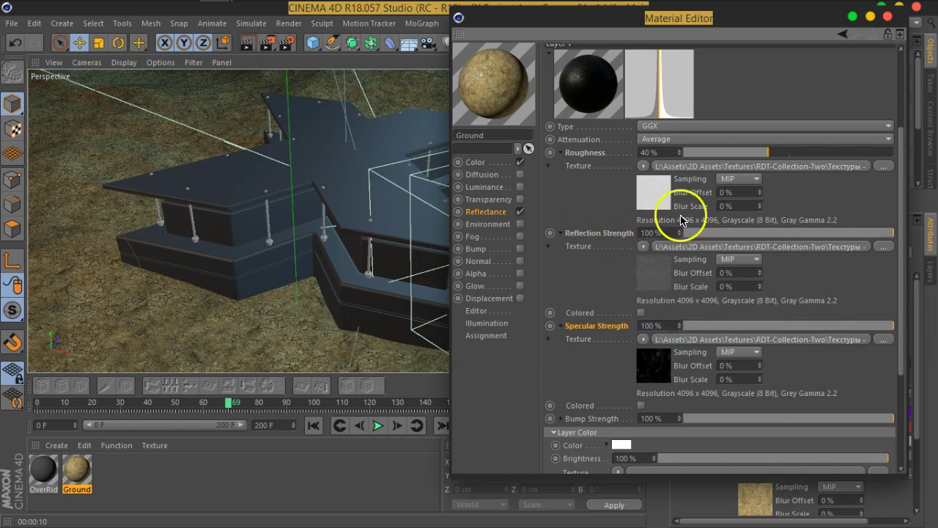
- Set the Ground layer's roughness to 36%, render a viewport preview and close the material editor
mouse_move(764, 153)
mouse_down()
mouse_move(723, 151)
mouse_move(759, 152)
mouse_up()
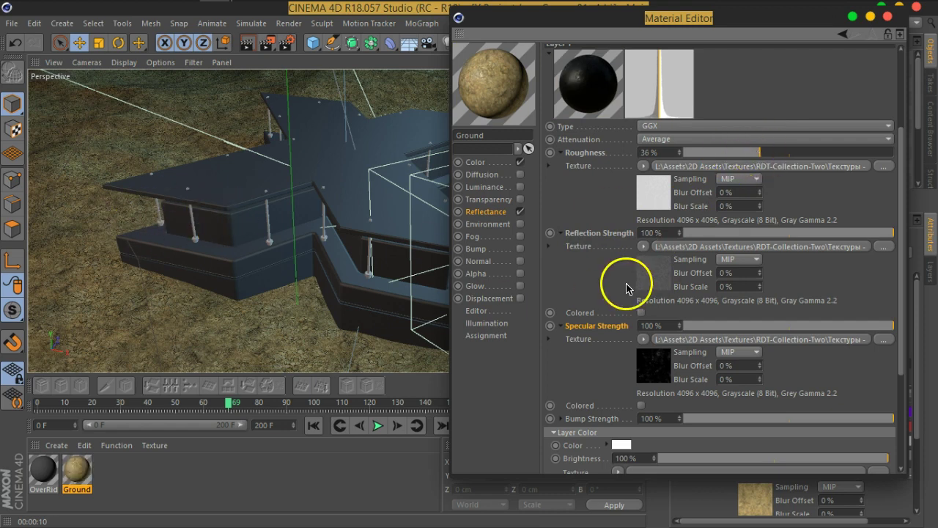
click(248, 44)
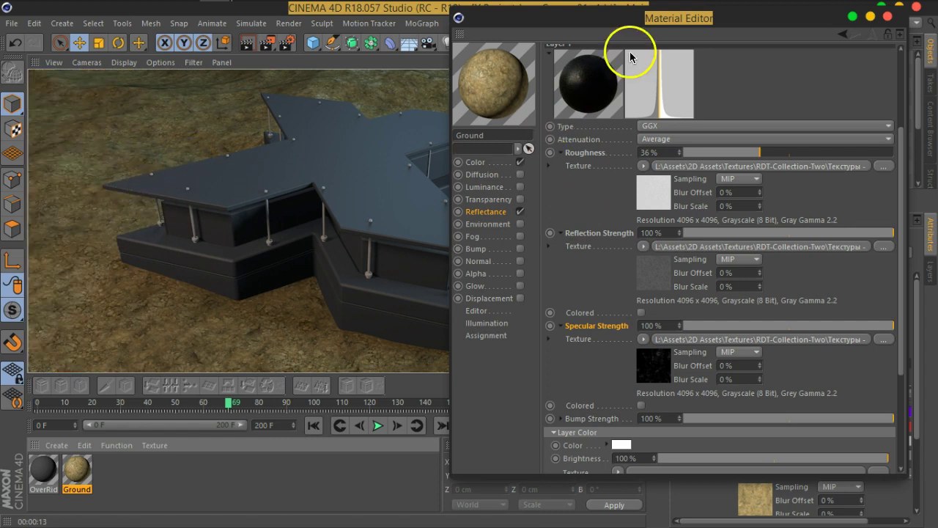
drag(664, 32, 614, 88)
click(627, 80)
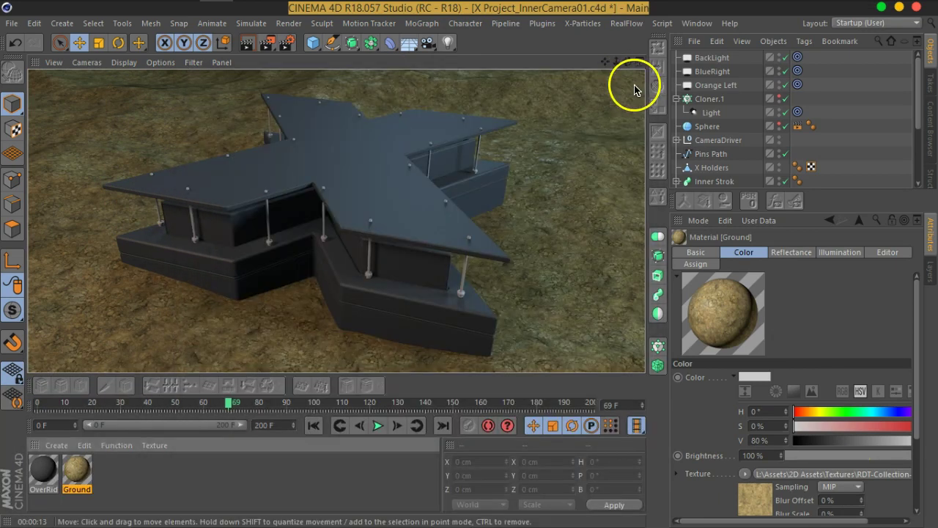
- Collapse the Cloner.1 hierarchy and add a Sky object to the scene
click(677, 98)
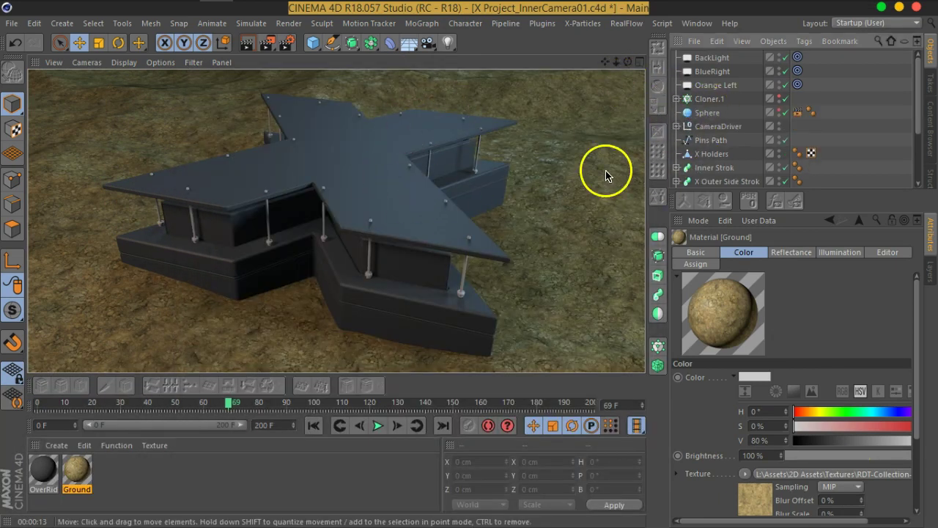
drag(409, 44, 429, 86)
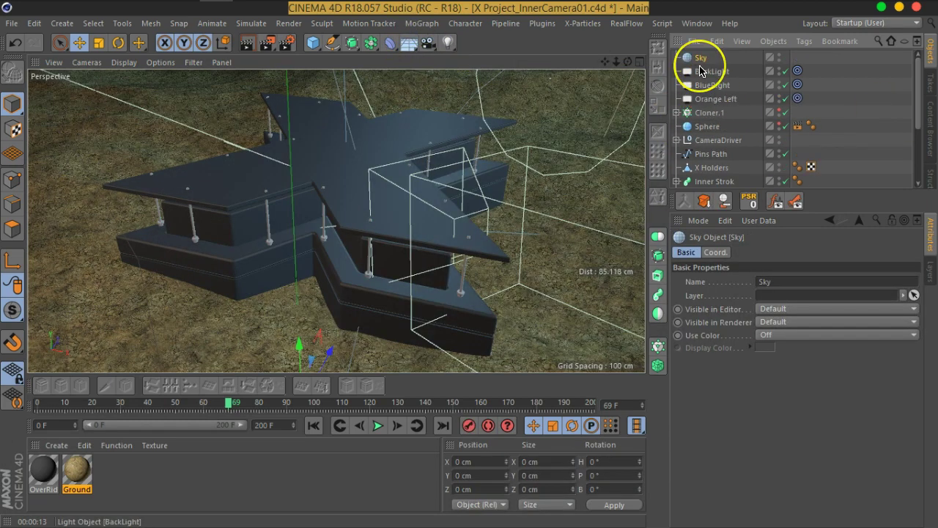
click(697, 71)
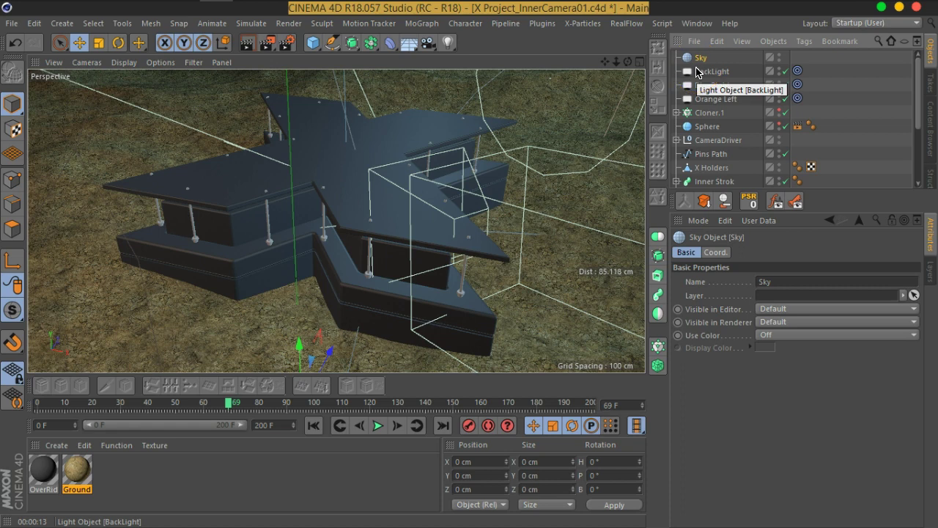
- Create a material named HDRI with Color and Reflectance disabled and only the Luminance channel enabled
double_click(151, 482)
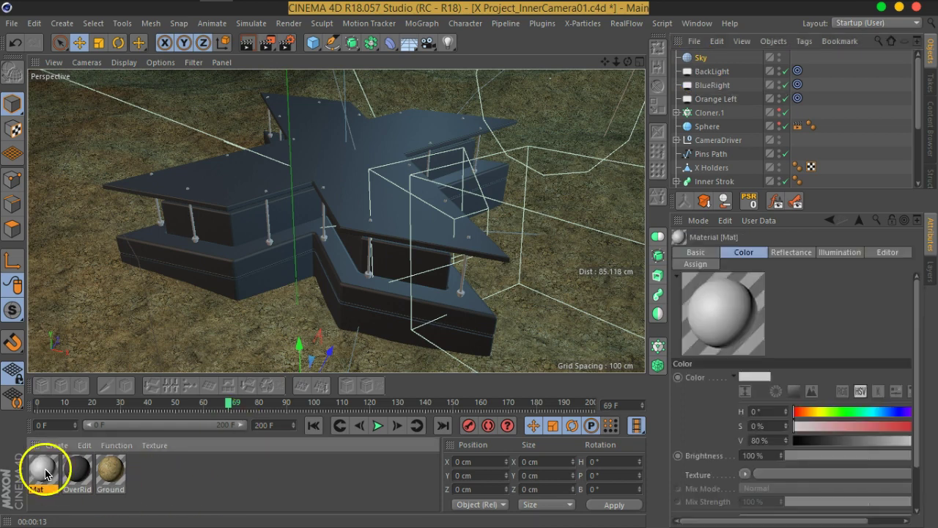
double_click(38, 489)
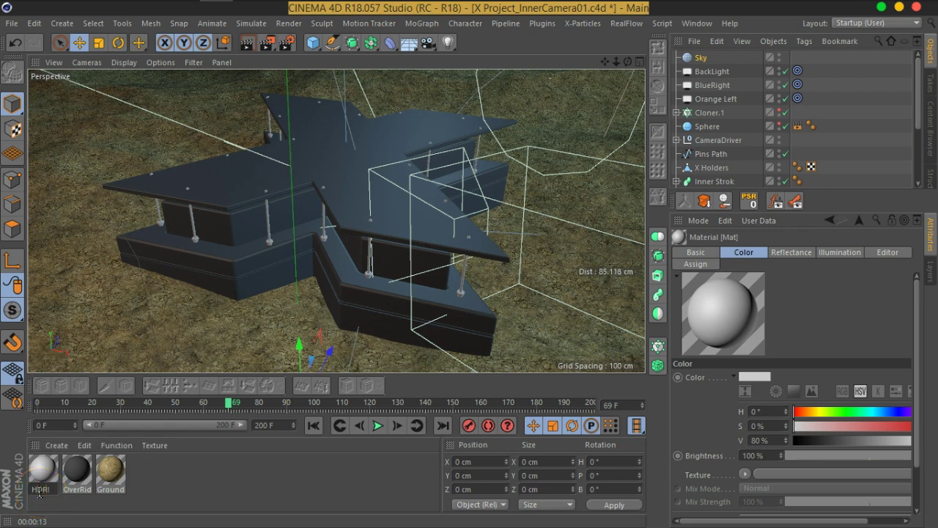
key(Return)
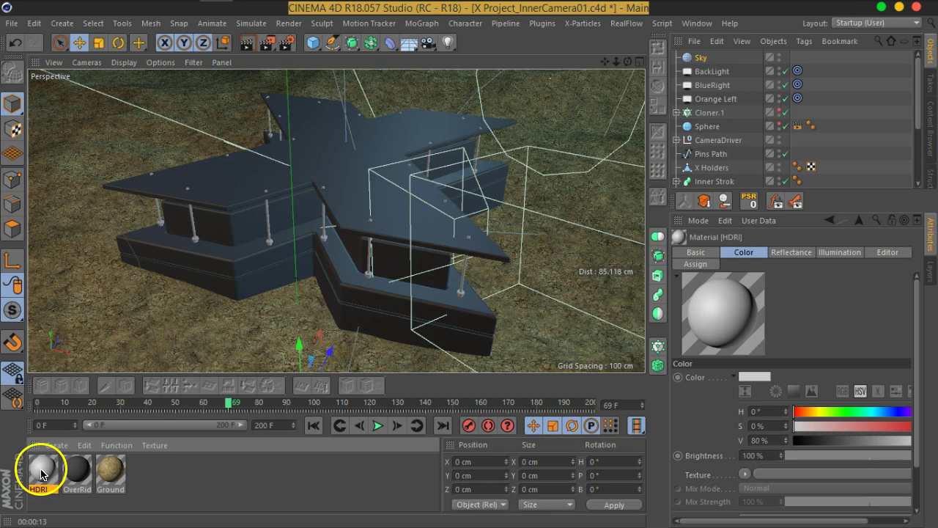
double_click(42, 472)
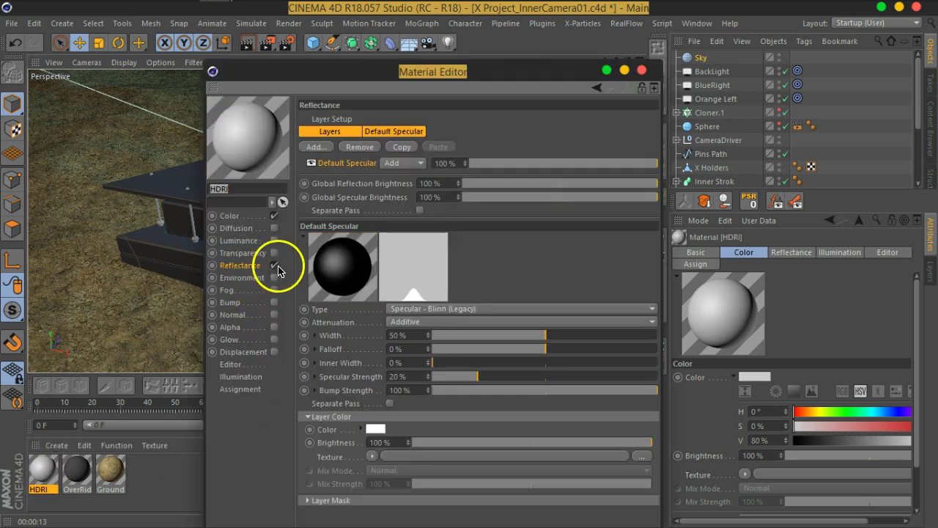
click(273, 216)
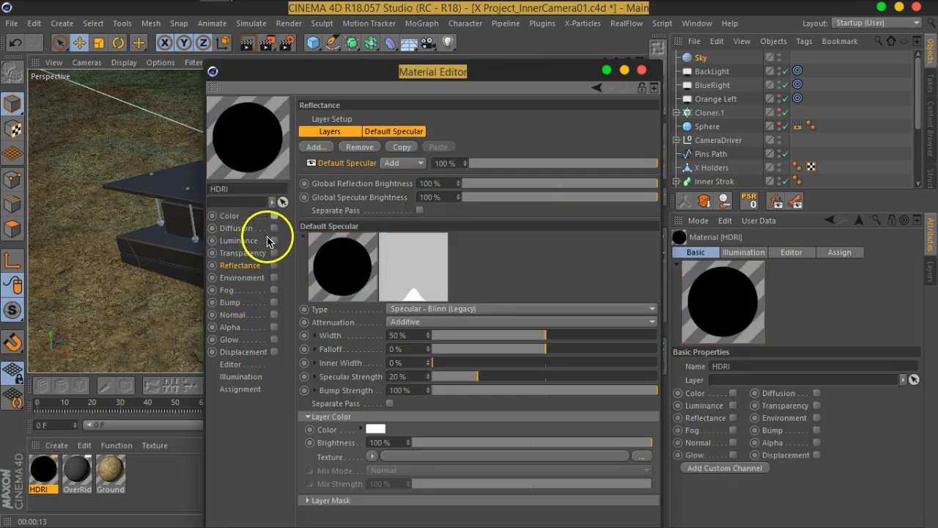
click(251, 242)
click(274, 240)
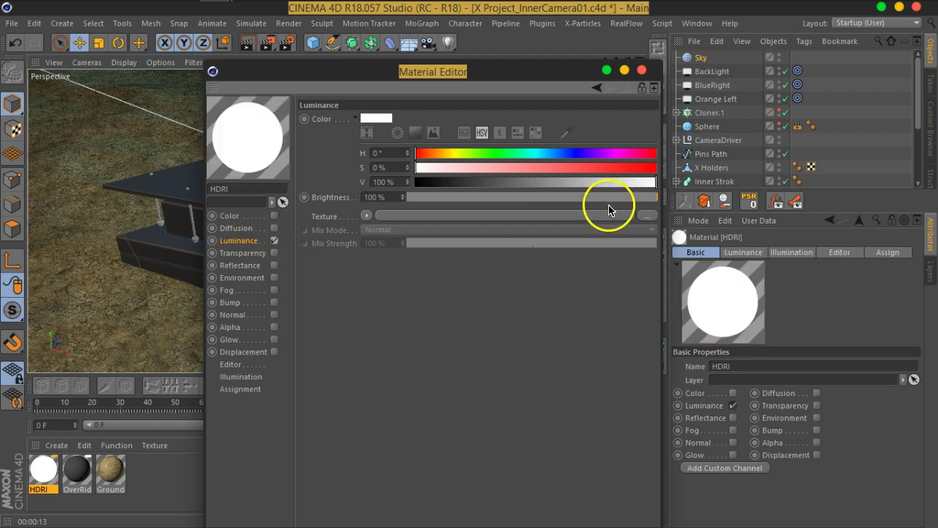
- Browse for the HDRI material's luminance texture in the L: drive's Assets > 2D Assets > Textures > HDRI folder
click(648, 218)
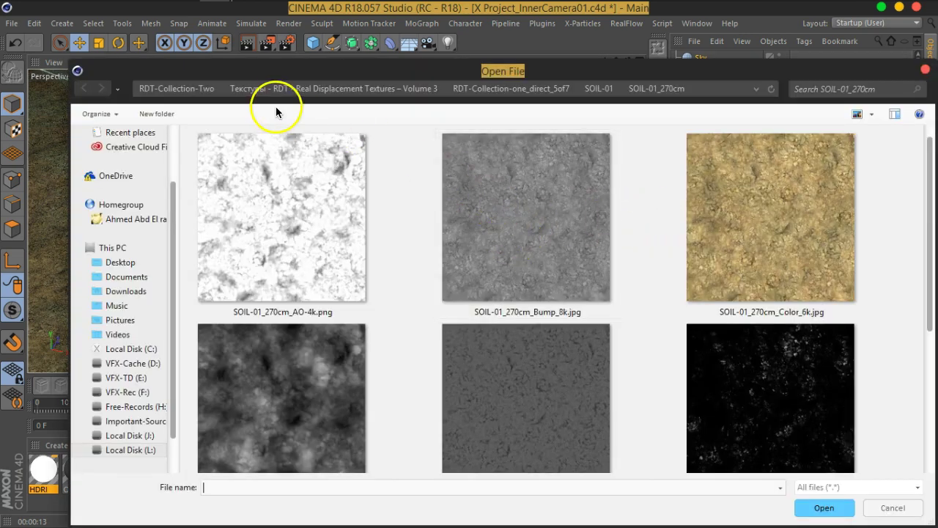
click(316, 87)
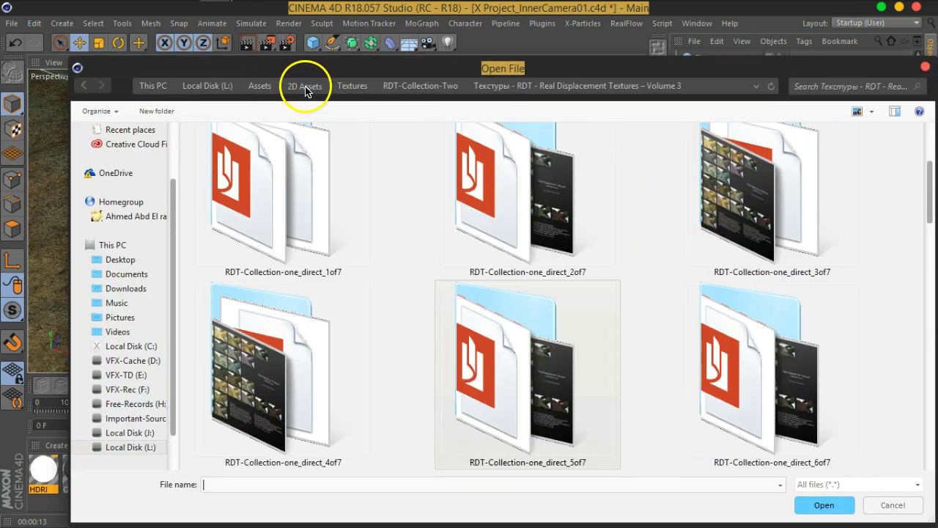
click(305, 87)
double_click(238, 185)
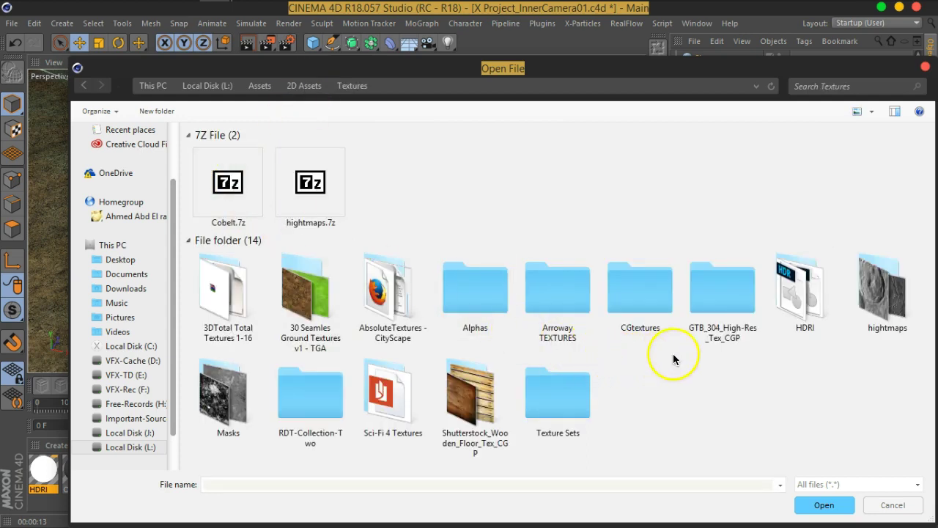
double_click(789, 308)
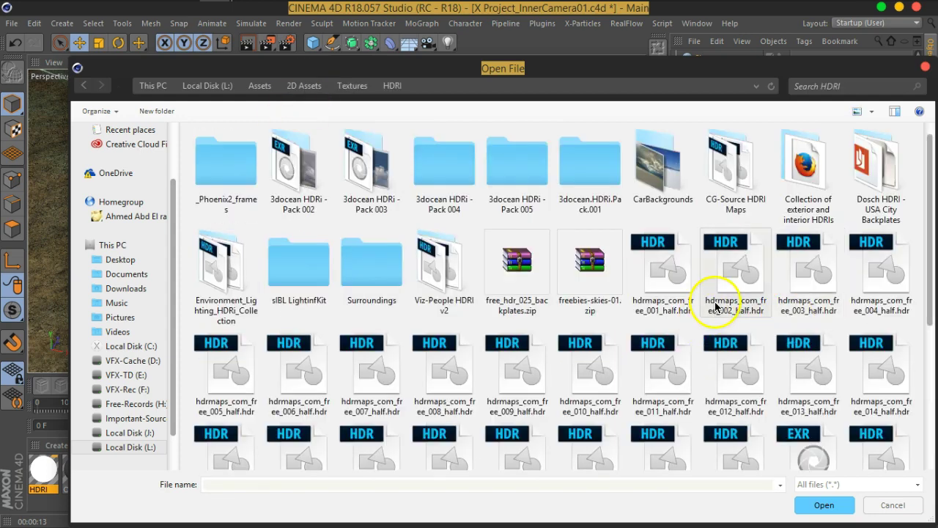
drag(592, 77, 570, 36)
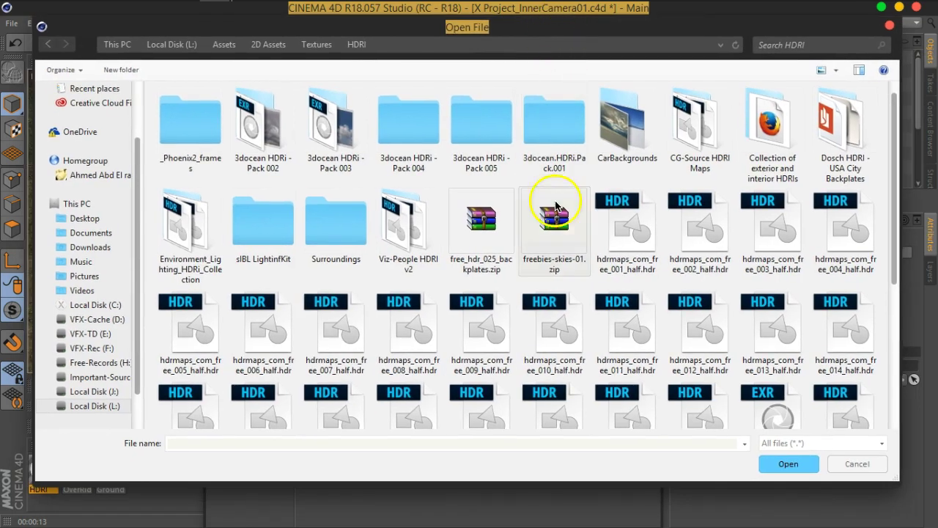
- Load hdrmaps_com_free_008_half.hdr as the luminance texture without copying it into the project
click(629, 215)
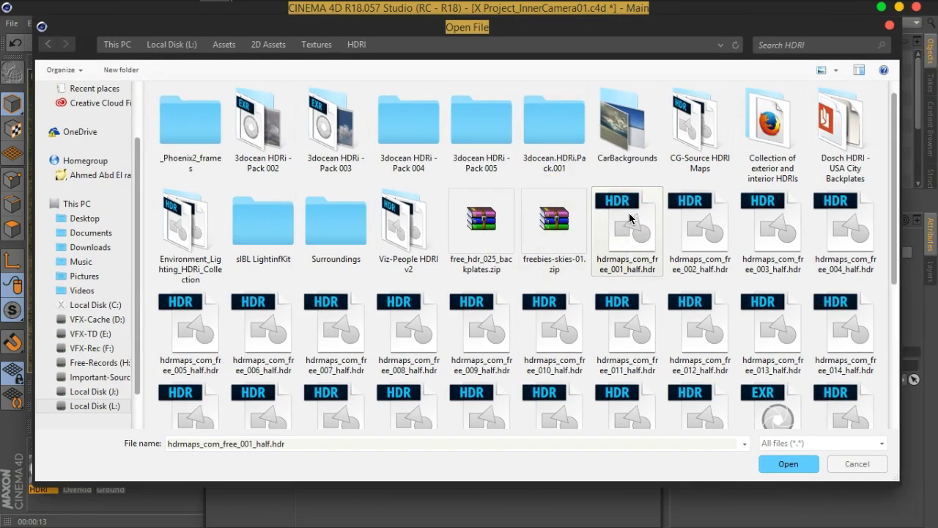
scroll(413, 235, down, 3)
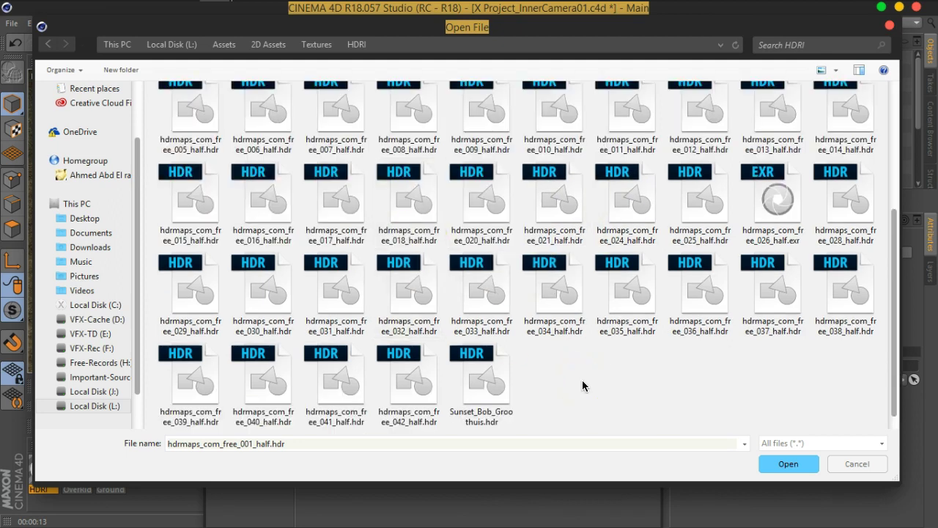
ctrl+scroll(612, 381, up, 2)
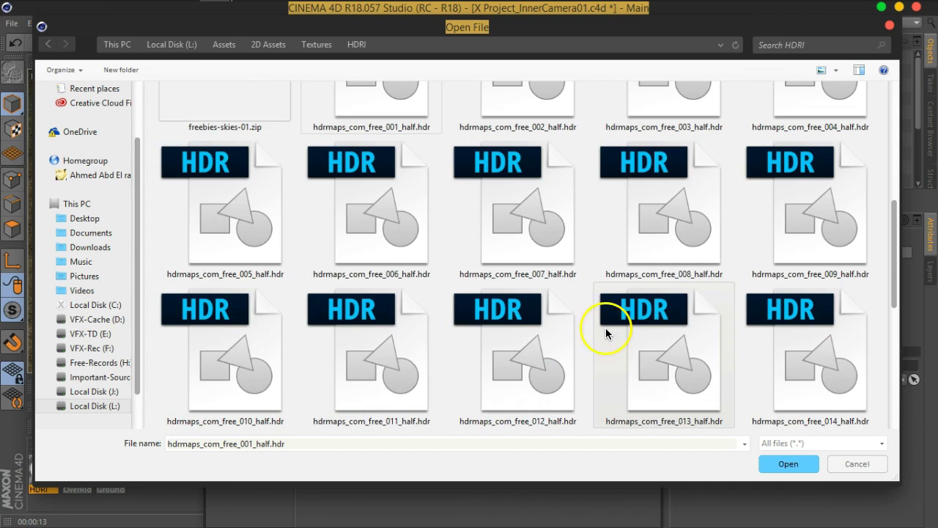
click(662, 222)
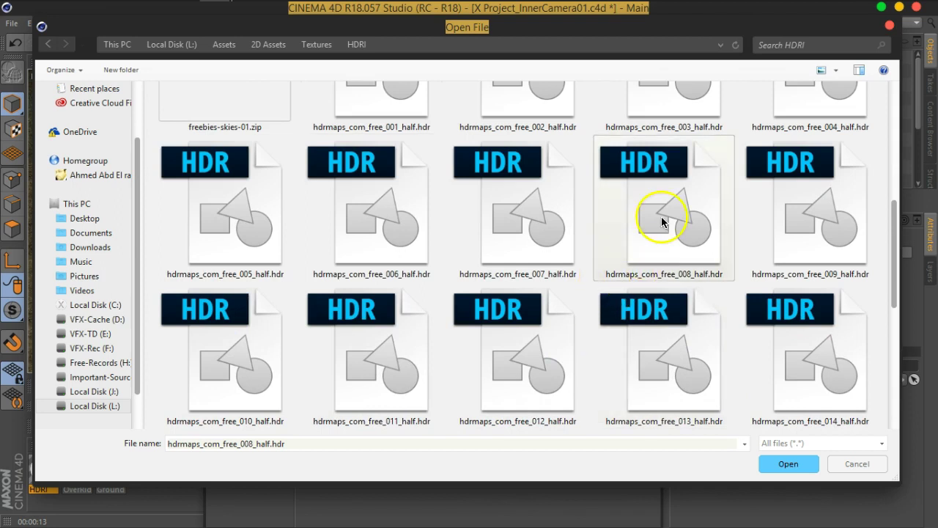
double_click(680, 241)
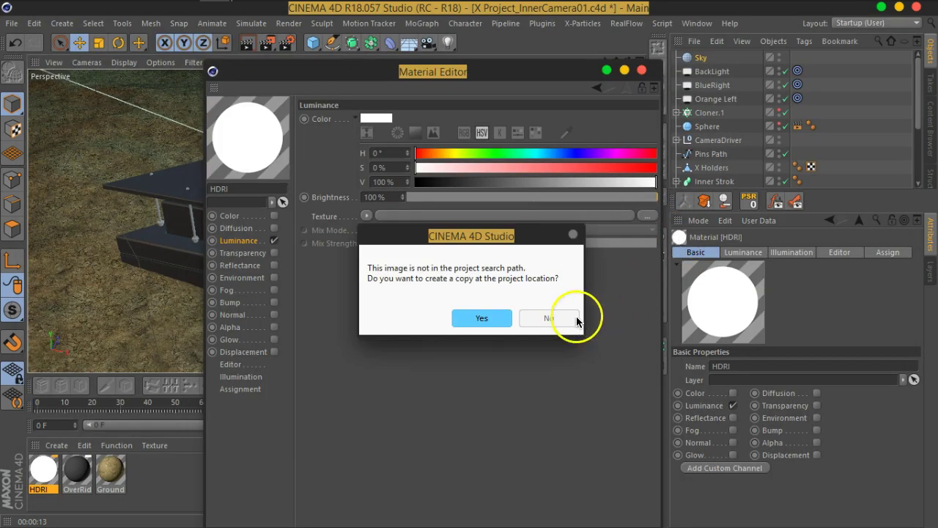
click(564, 320)
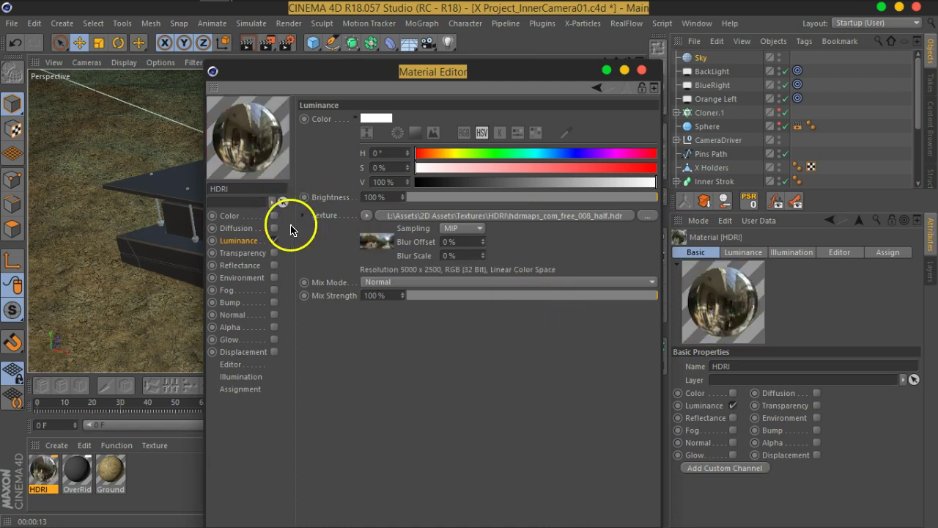
- Rotate the HDRI material's preview, close the material editor and apply the material to the Sky object
drag(257, 137, 256, 156)
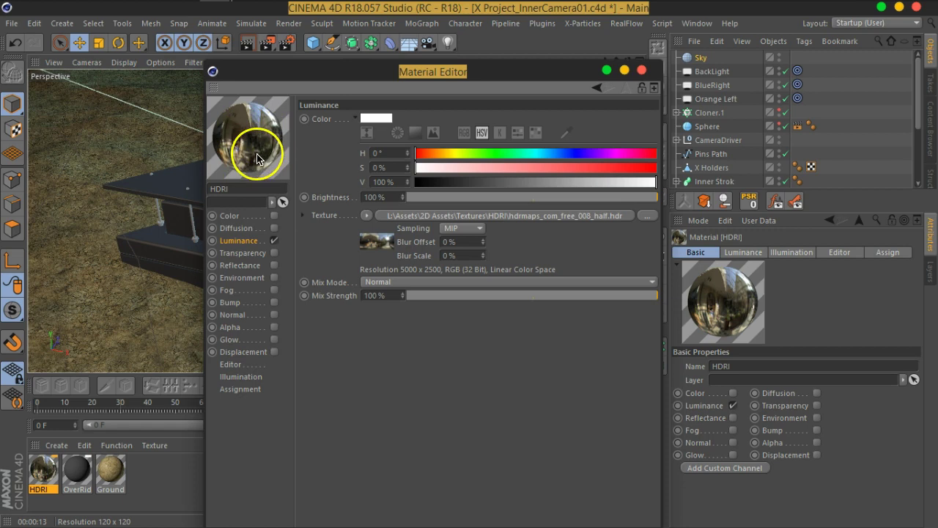
click(642, 70)
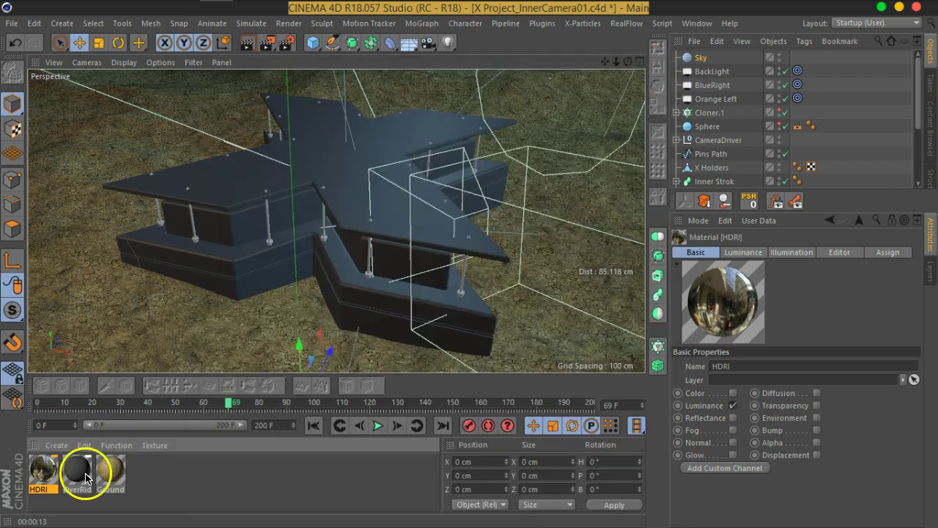
drag(42, 472, 700, 57)
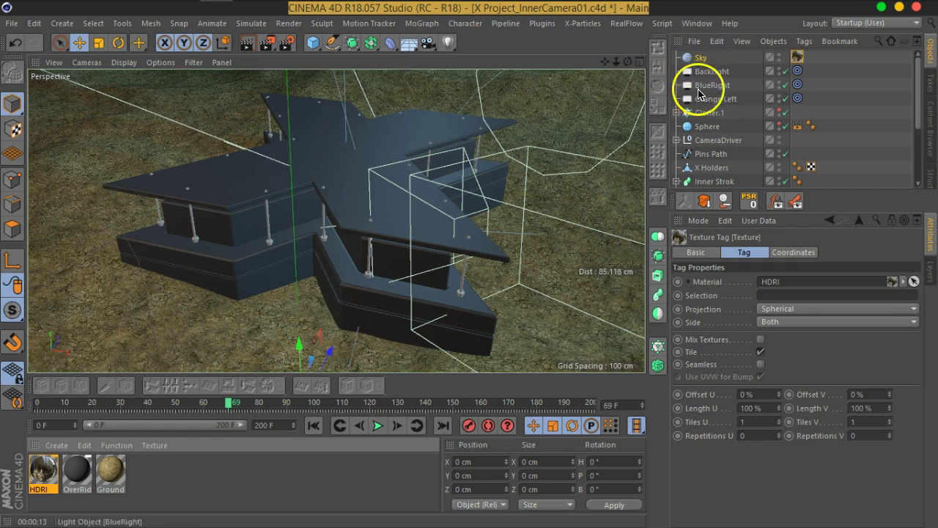
- Give the Sky object a Compositing tag with Seen by Camera turned off, and render a viewport preview
right_click(698, 59)
mouse_move(783, 23)
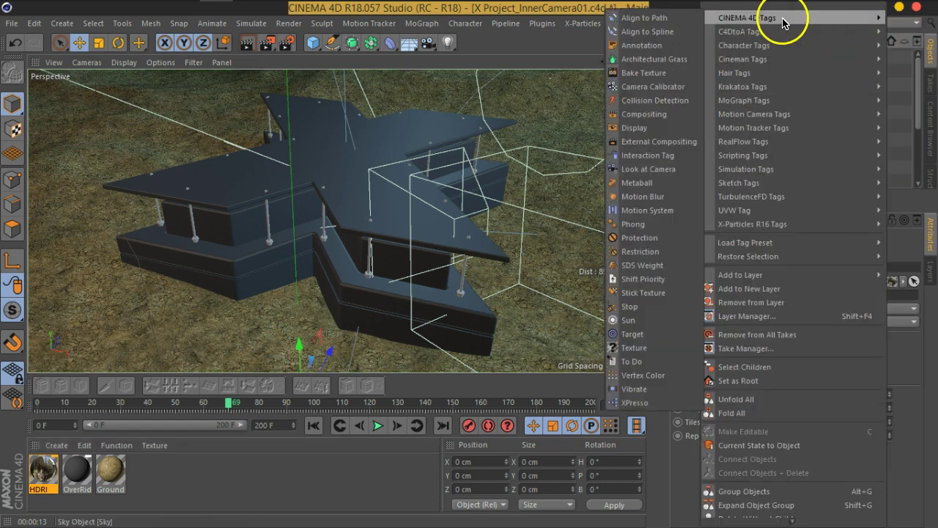
click(645, 113)
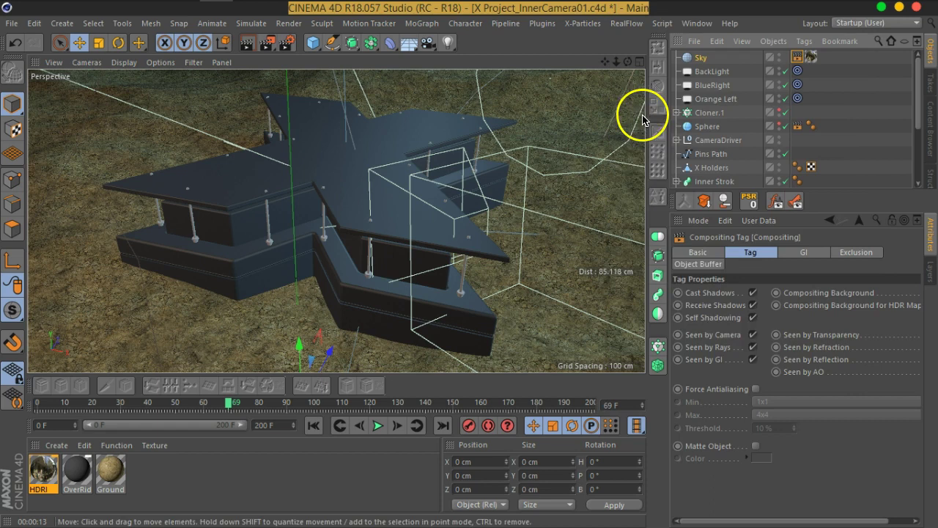
click(752, 335)
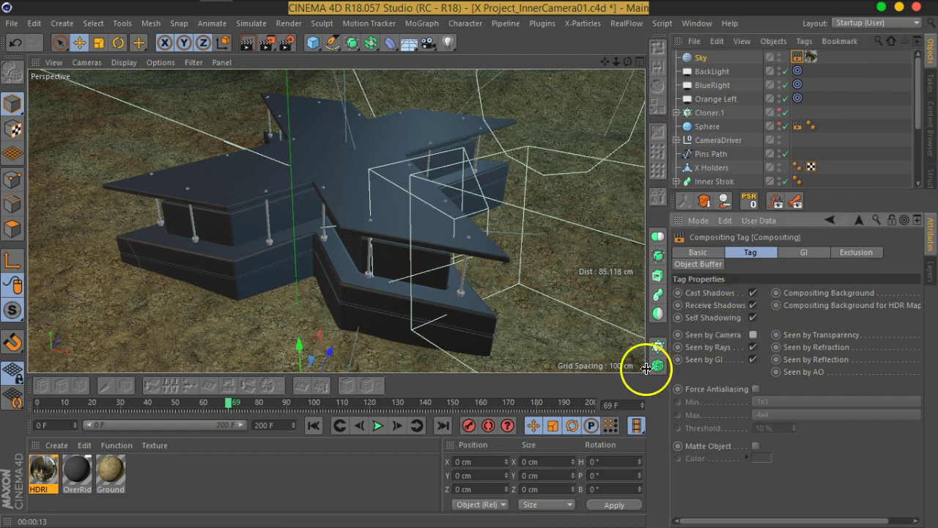
click(249, 44)
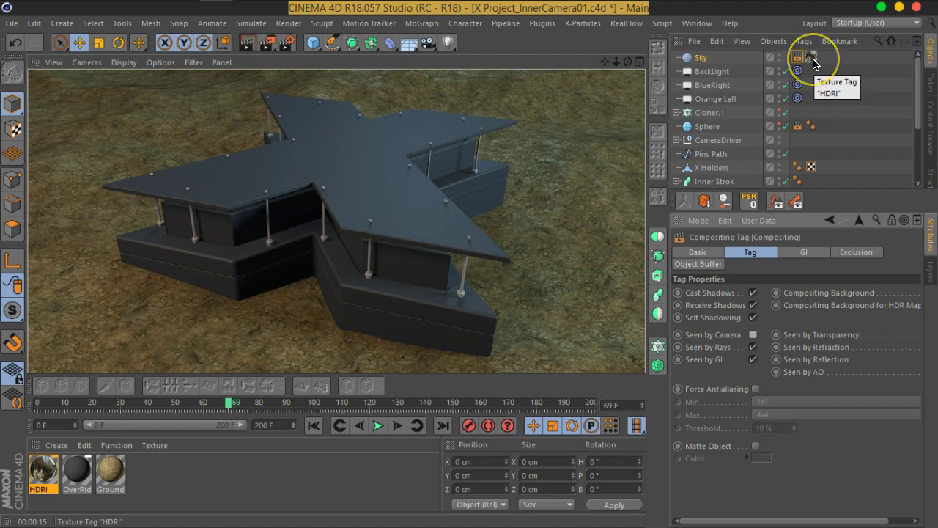
- Wrap the HDRI material's luminance texture in a Filter shader with saturation at -70%, and save the project
double_click(43, 468)
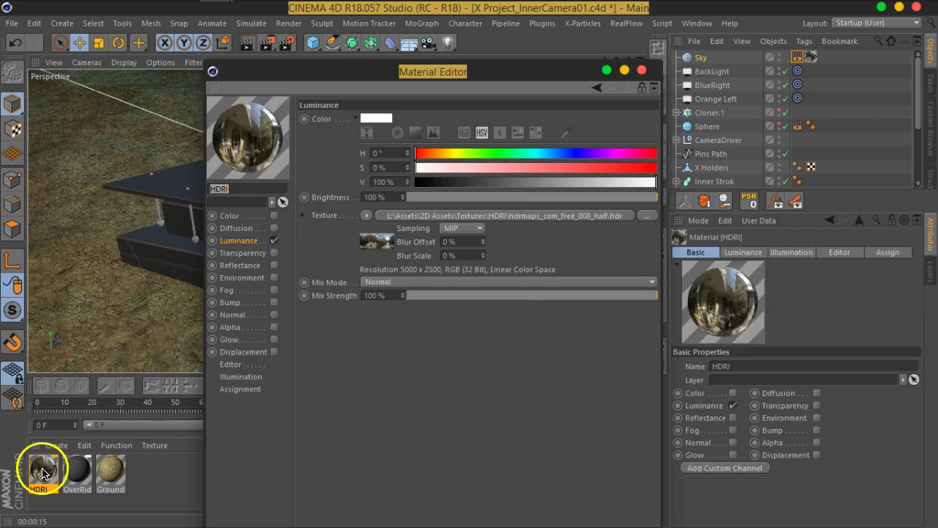
click(366, 215)
click(392, 350)
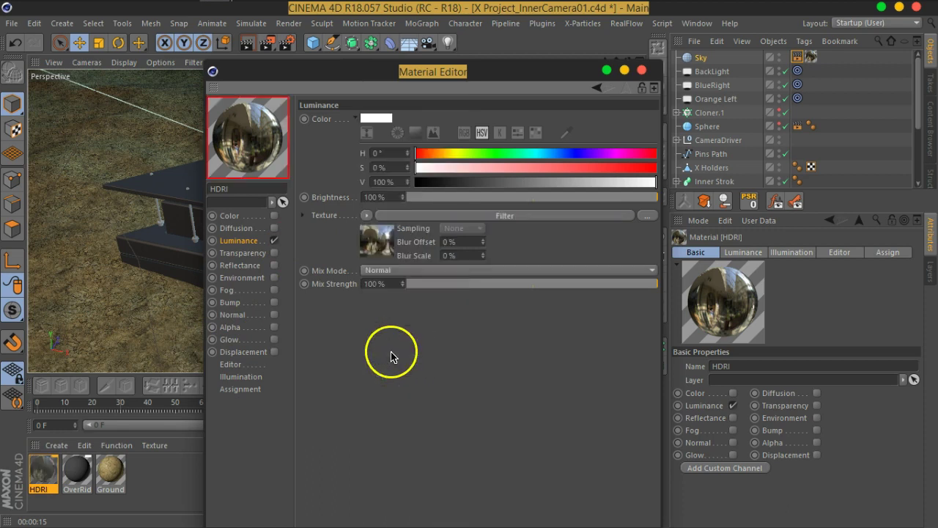
click(446, 215)
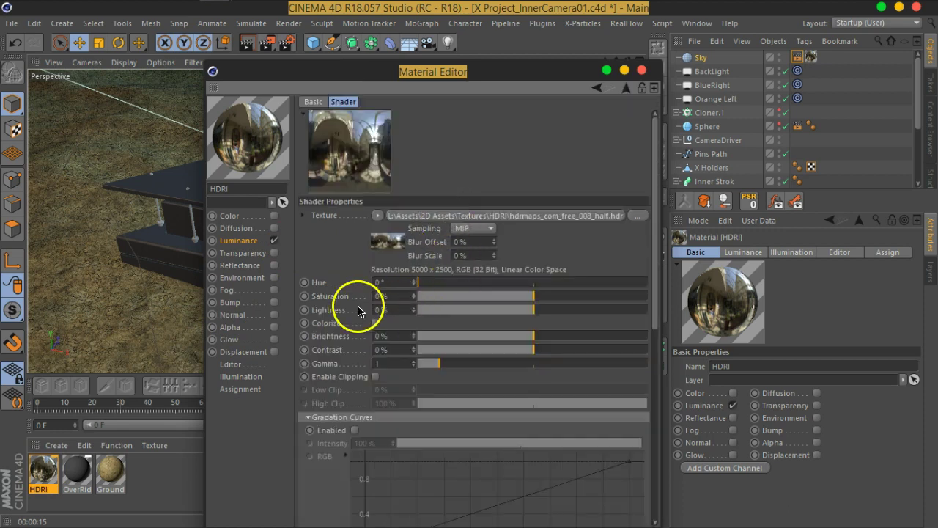
drag(530, 297, 454, 298)
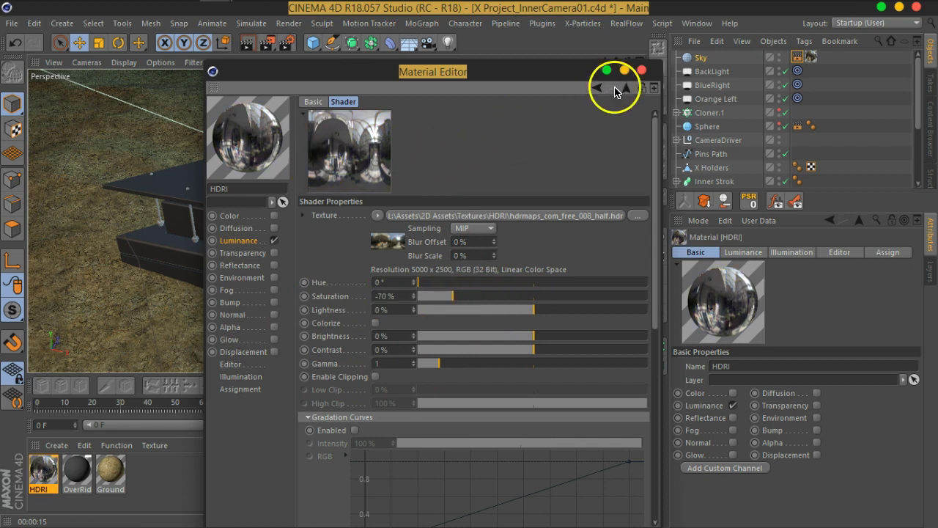
click(642, 69)
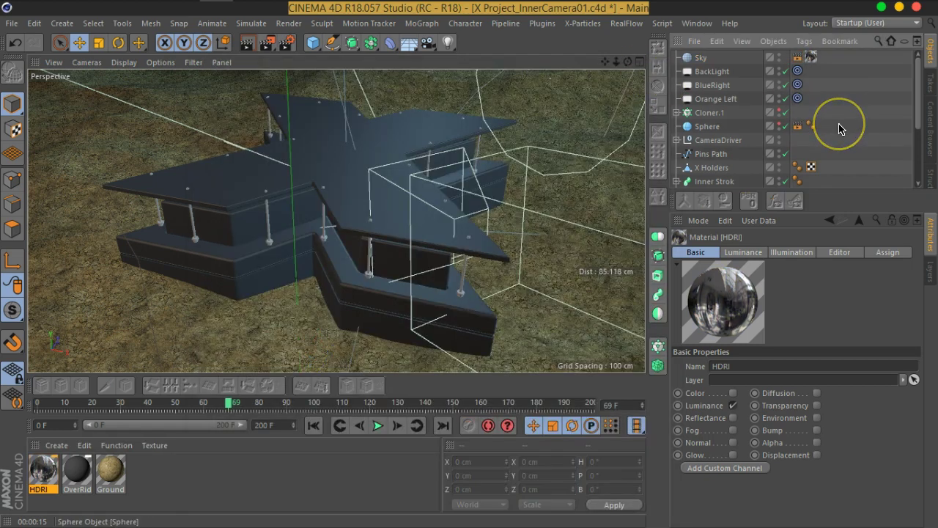
key(ctrl+s)
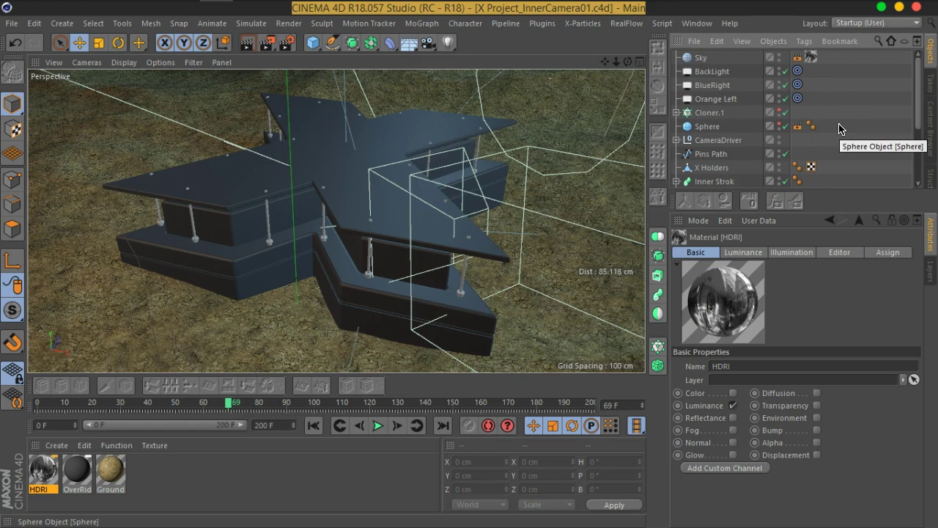
- In the Ground material's reflectance layer, set the Fresnel IOR to 4 and the roughness to 73%
double_click(110, 469)
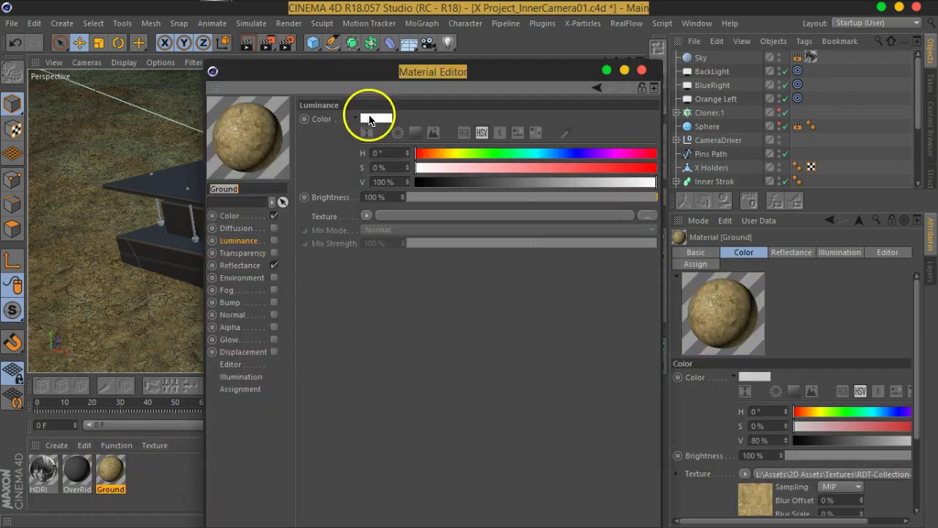
drag(400, 81, 638, 40)
click(475, 176)
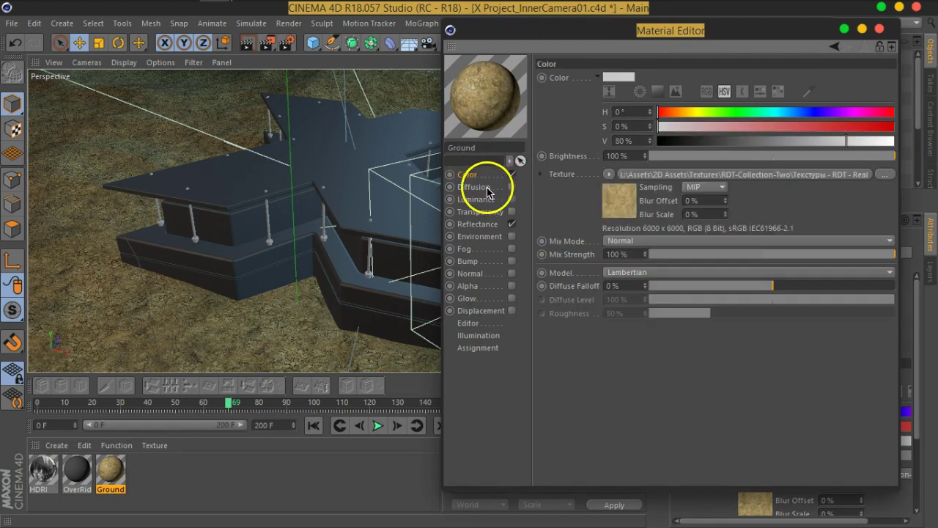
click(481, 189)
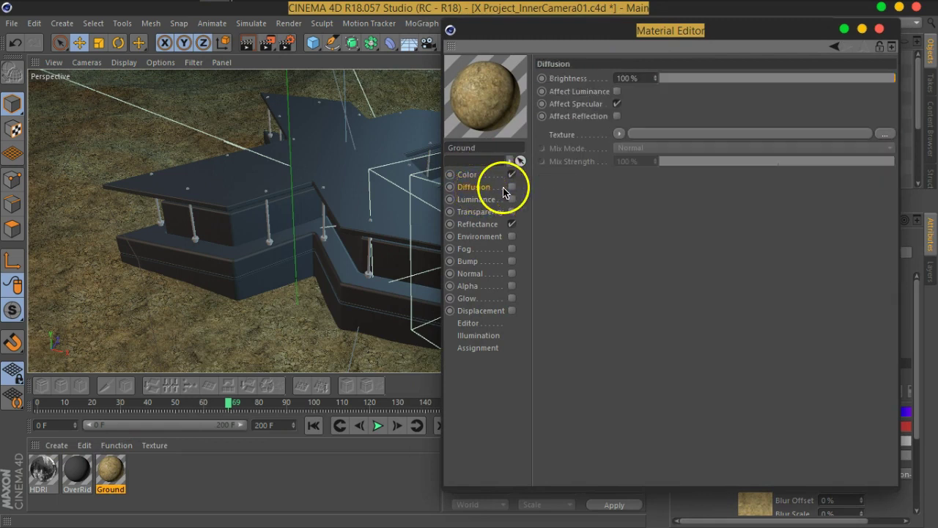
click(480, 224)
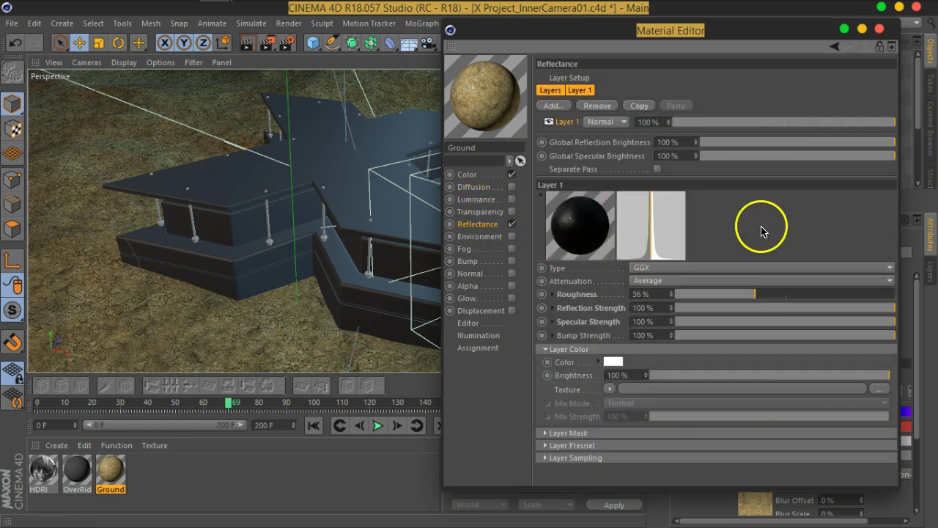
click(593, 445)
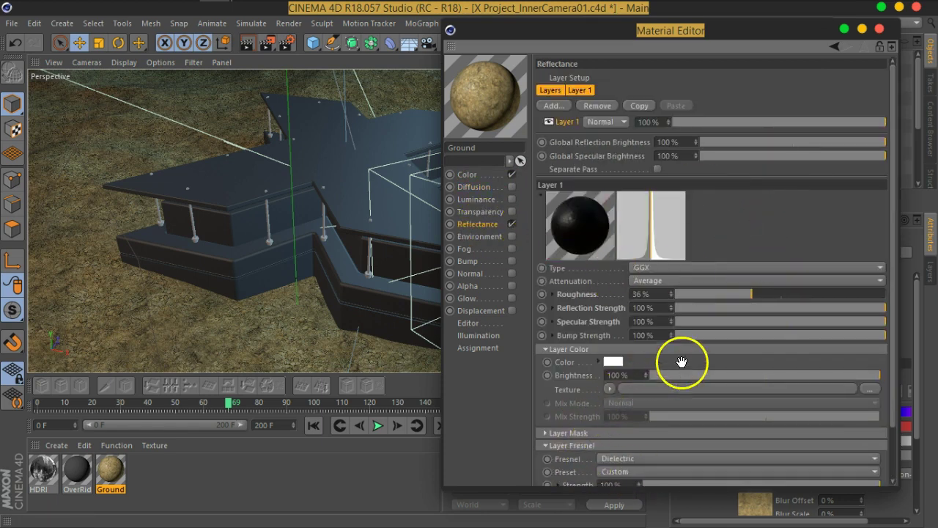
scroll(645, 410, down, 2)
text(3)
key(Return)
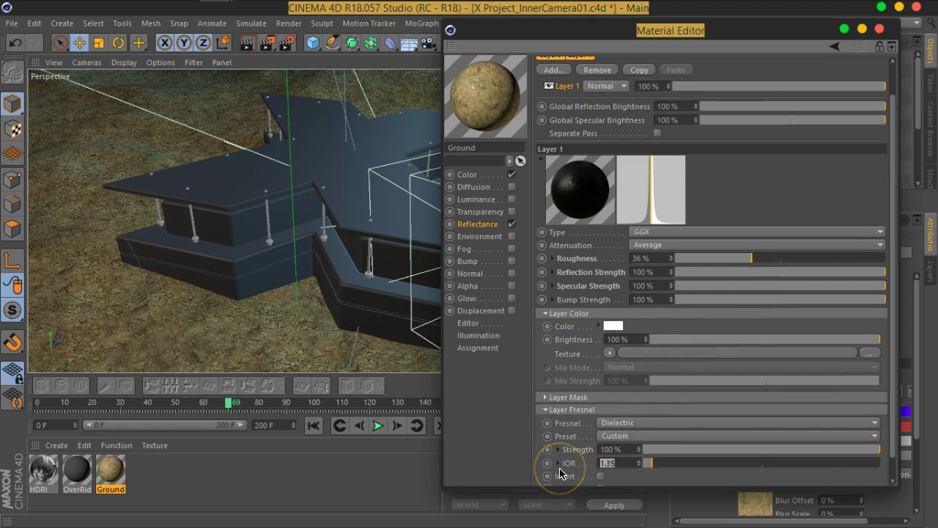
key(Return)
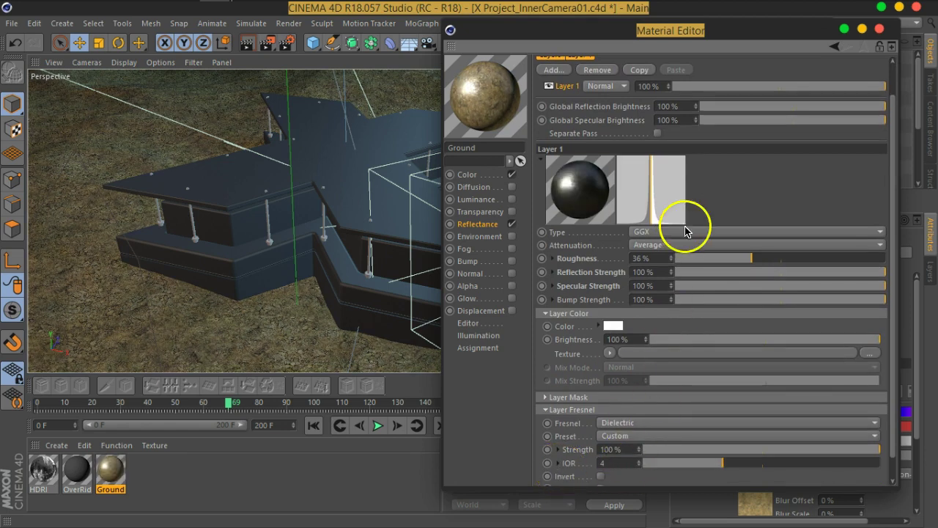
drag(758, 263, 830, 259)
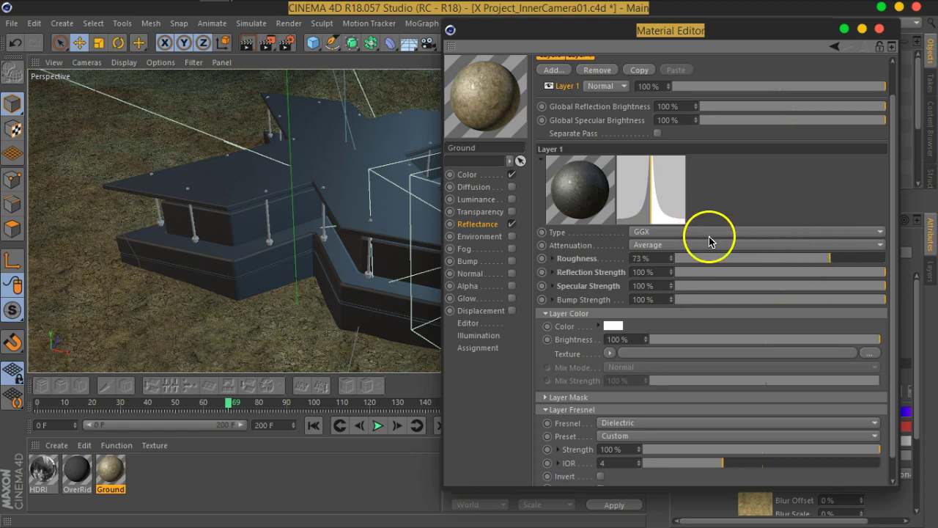
- Enable the Ground material's Bump channel and browse for its texture in RDT-Collection-Two's Real Displacement Textures – Volume 3 folder
click(467, 262)
click(512, 261)
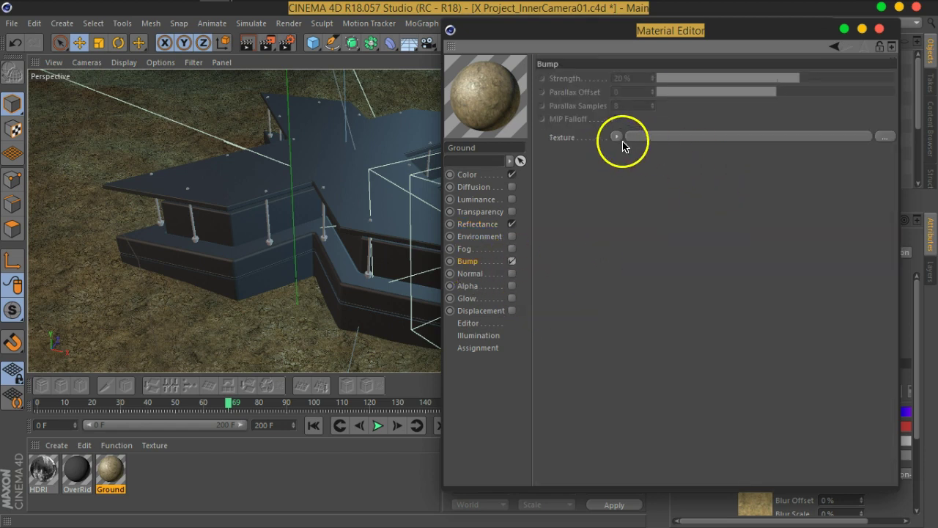
click(622, 144)
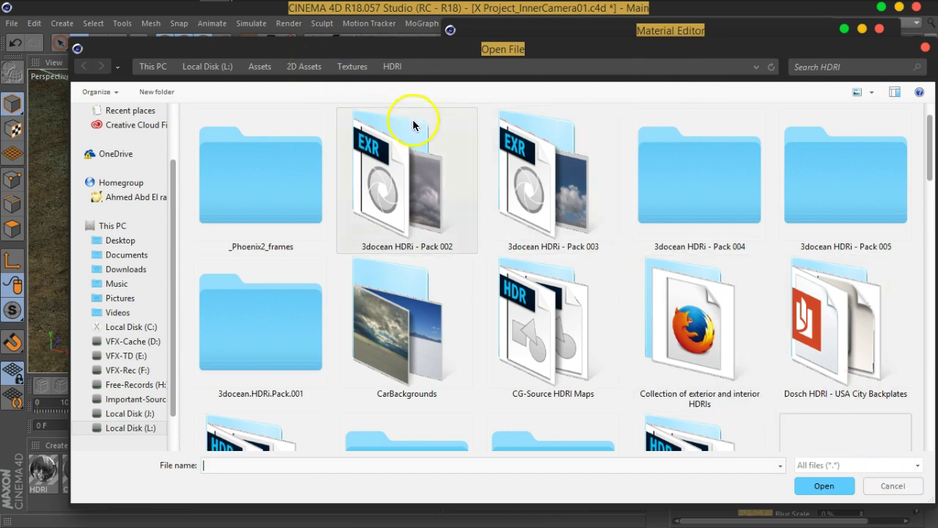
click(349, 70)
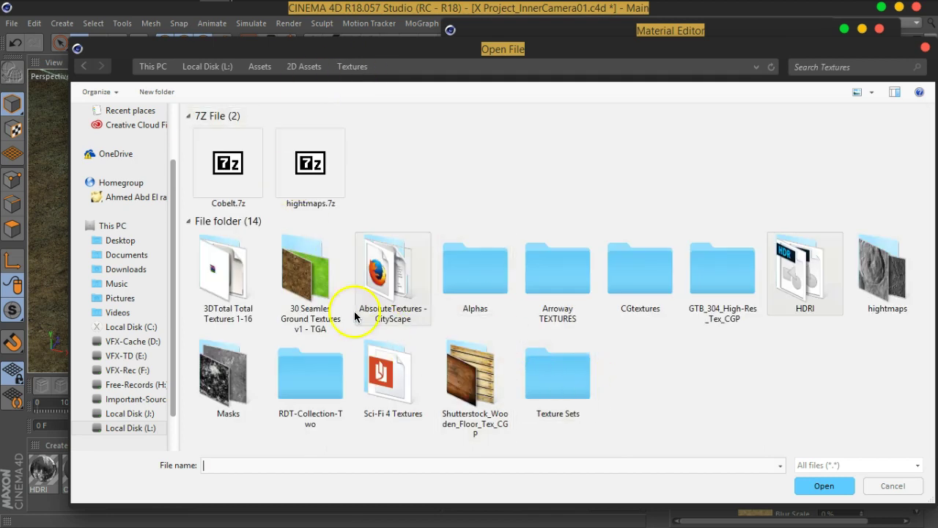
double_click(343, 393)
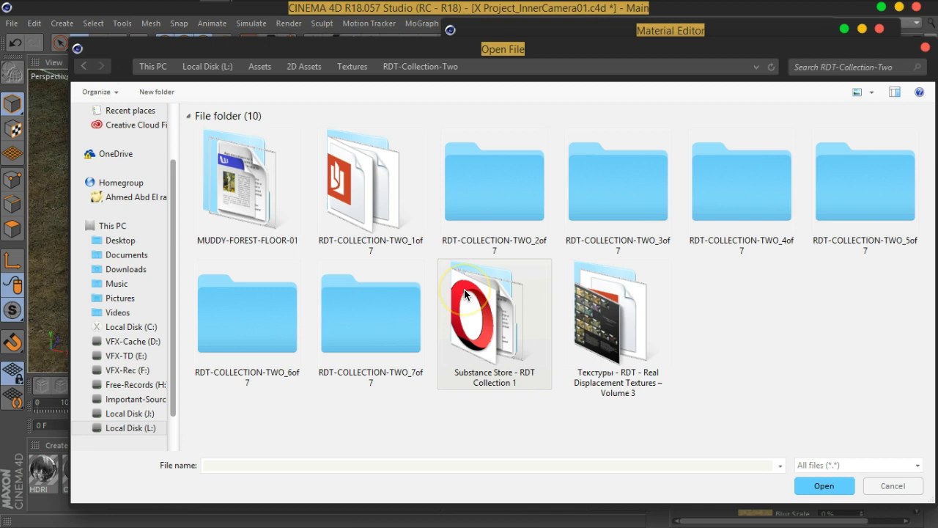
double_click(650, 329)
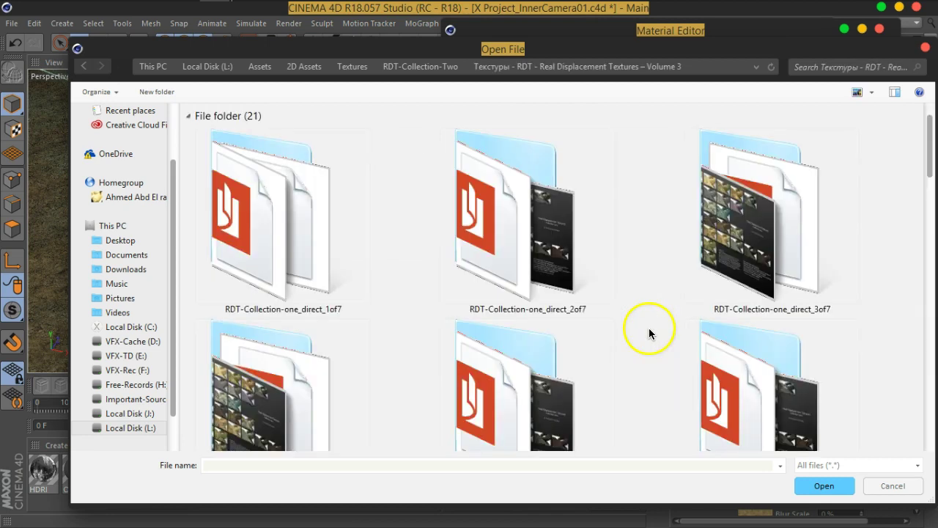
- Look through the RDT-Collection-one_direct 2of7, 3of7 and 4of7 folders for the soil texture set
double_click(561, 270)
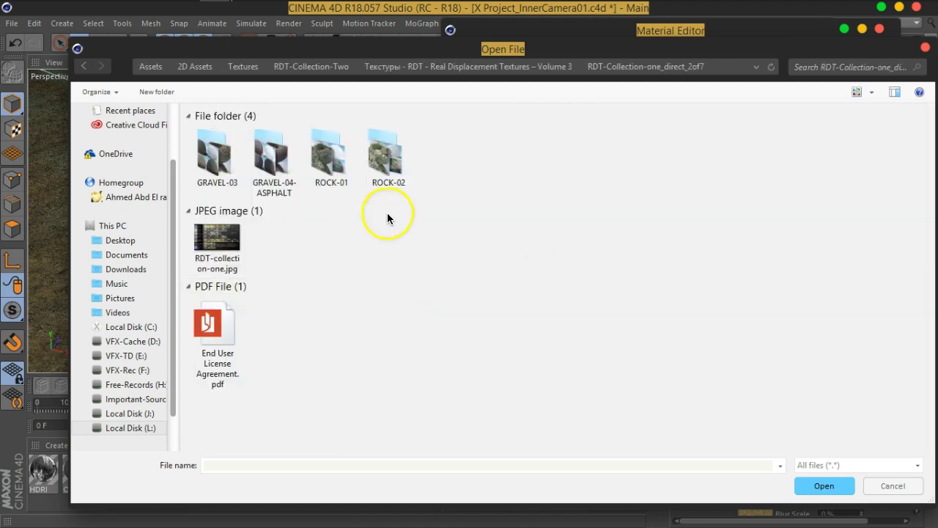
click(568, 70)
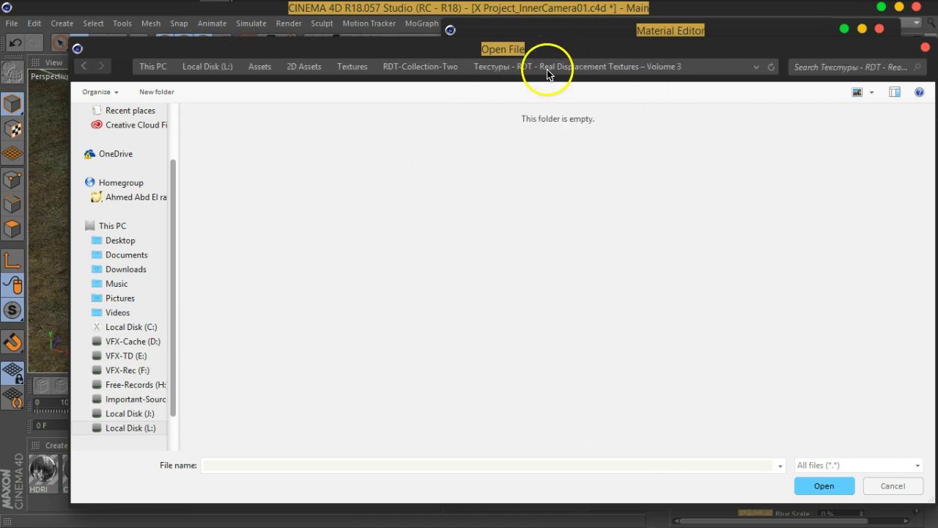
double_click(791, 219)
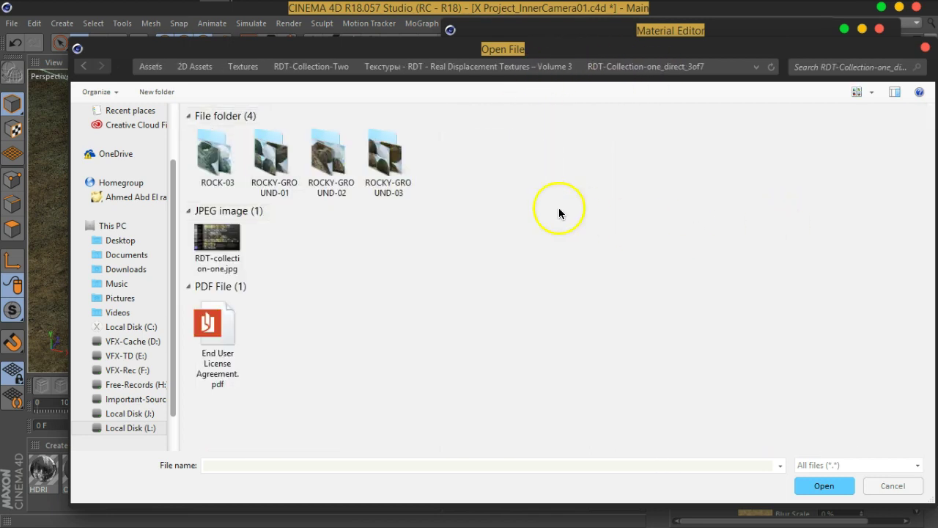
click(550, 66)
double_click(324, 354)
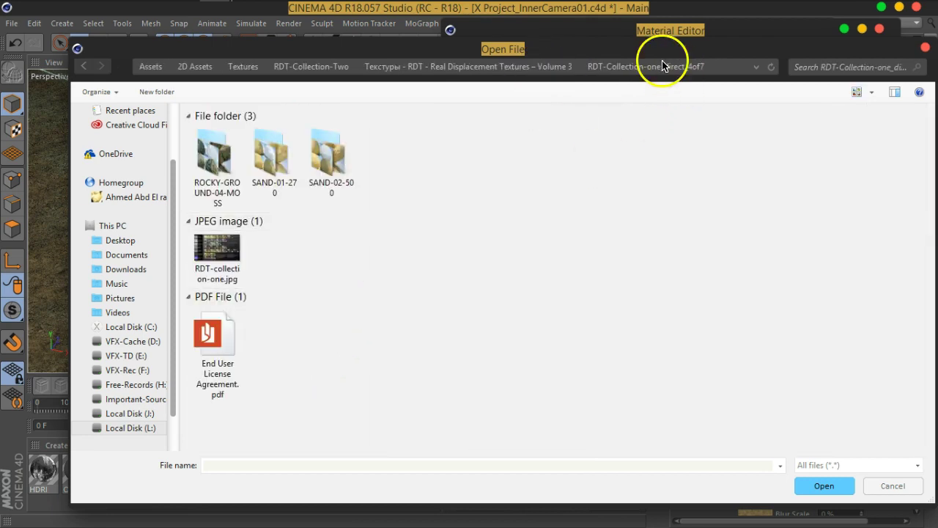
click(555, 66)
- Load SOIL-01_270cm_Bump_8k.jpg from the 5of7 folder's SOIL-01 set as the bump texture without copying it into the project
double_click(540, 399)
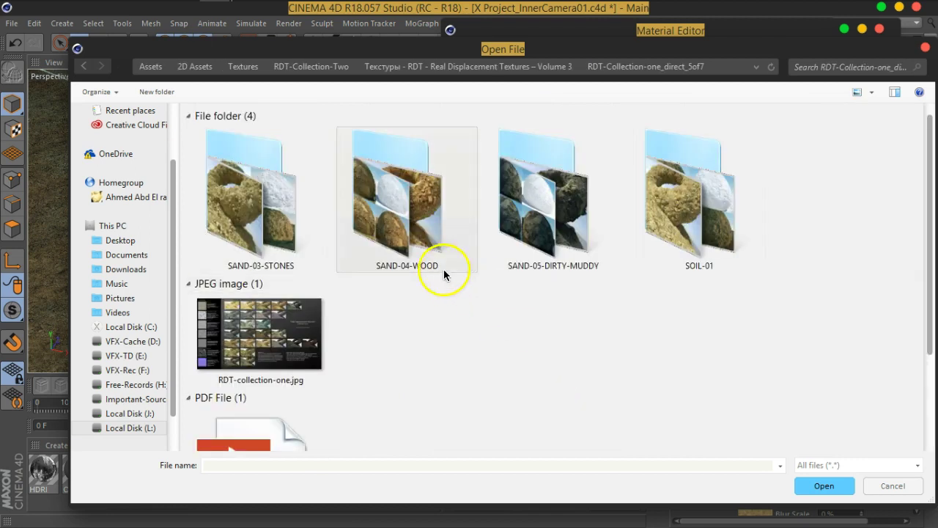
double_click(649, 220)
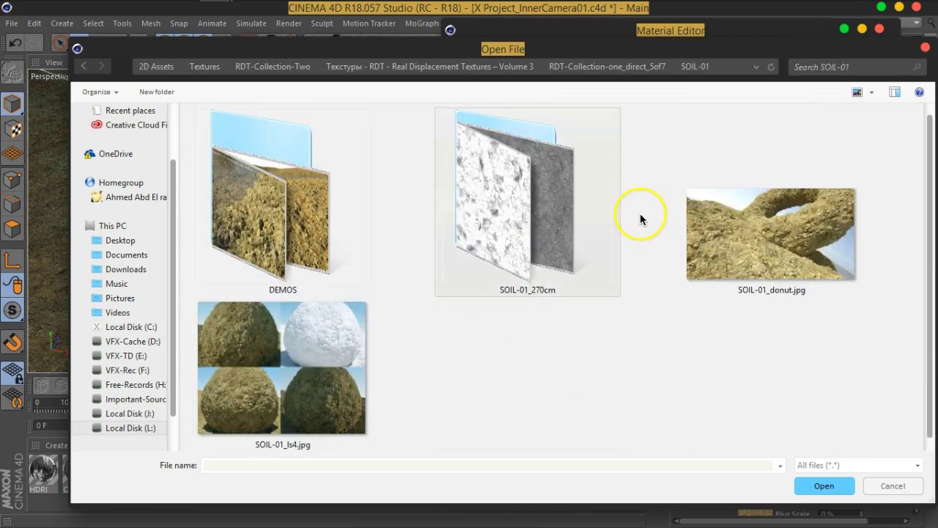
double_click(522, 225)
scroll(565, 220, down, 3)
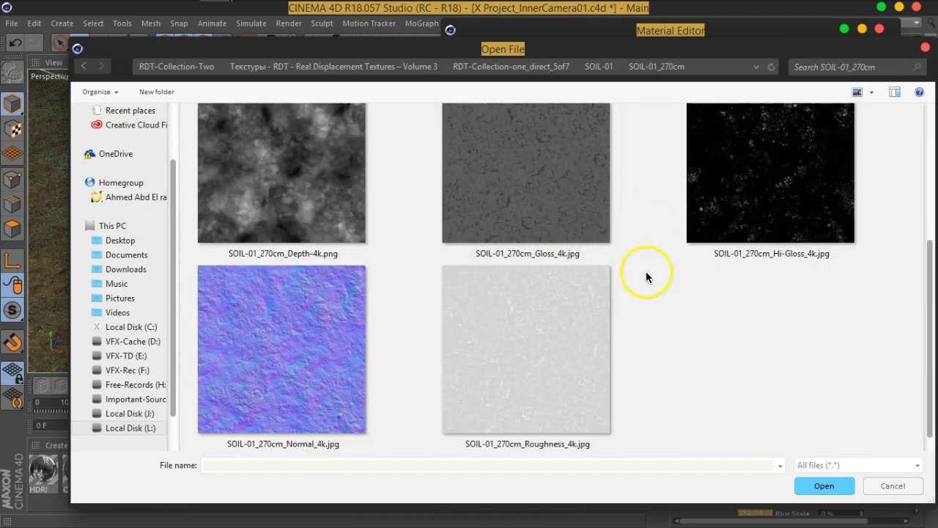
scroll(578, 274, up, 3)
click(527, 220)
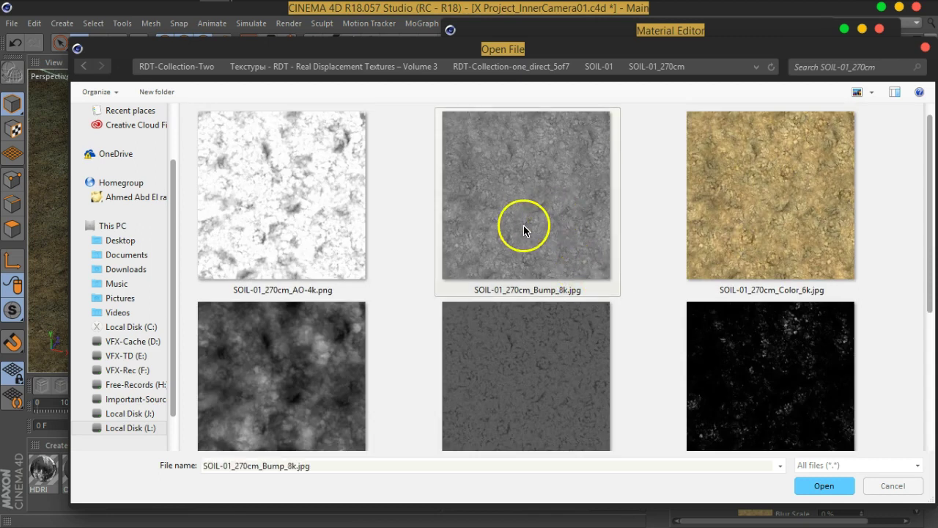
click(817, 486)
click(549, 318)
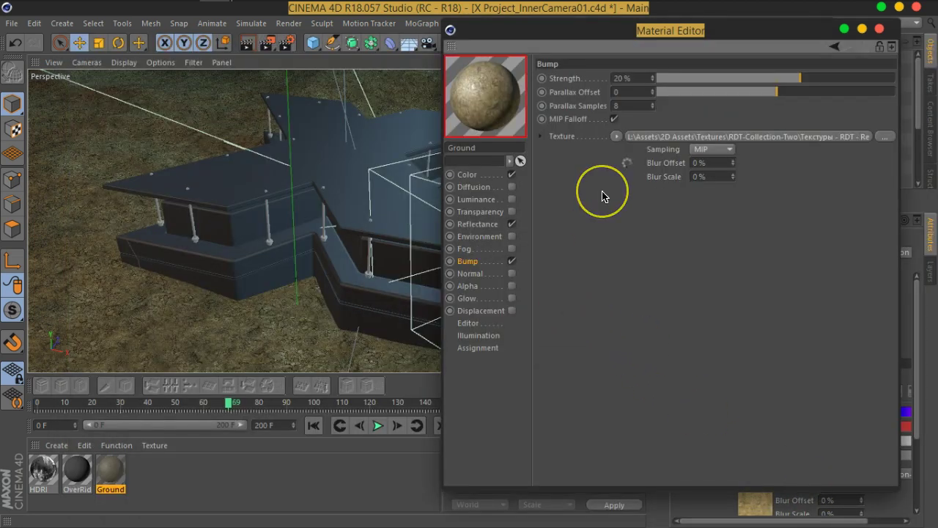
- Open an enlarged preview window of the Ground material and raise its bump strength to 177%
right_click(489, 98)
click(536, 35)
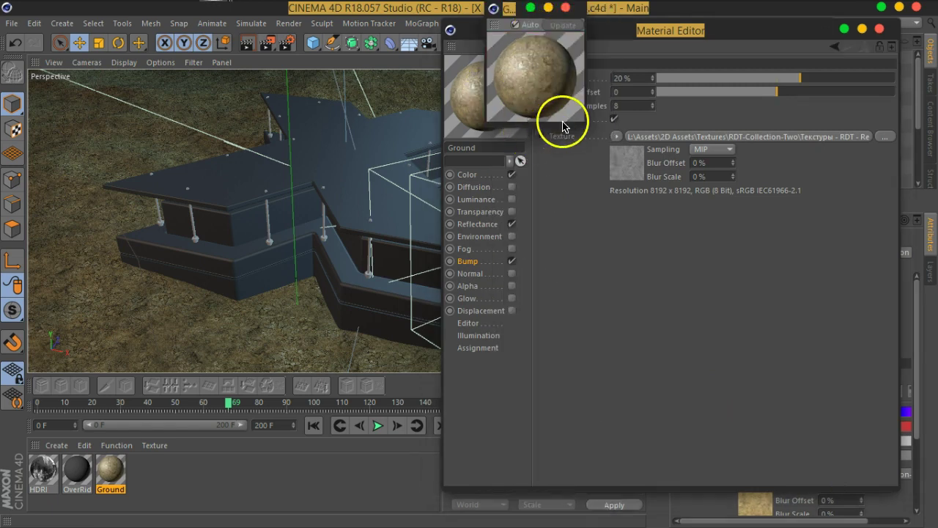
drag(584, 124, 825, 373)
drag(677, 10, 236, 43)
drag(657, 80, 652, 55)
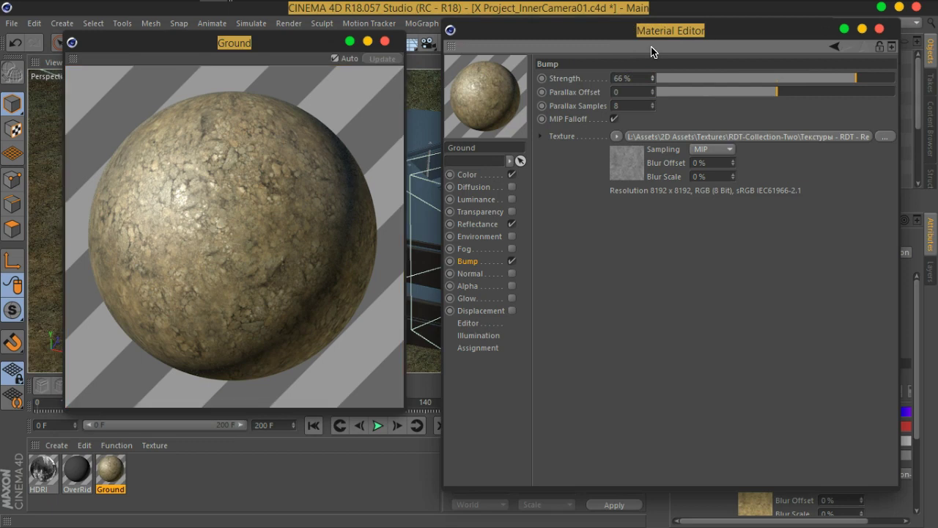
drag(657, 88, 651, 32)
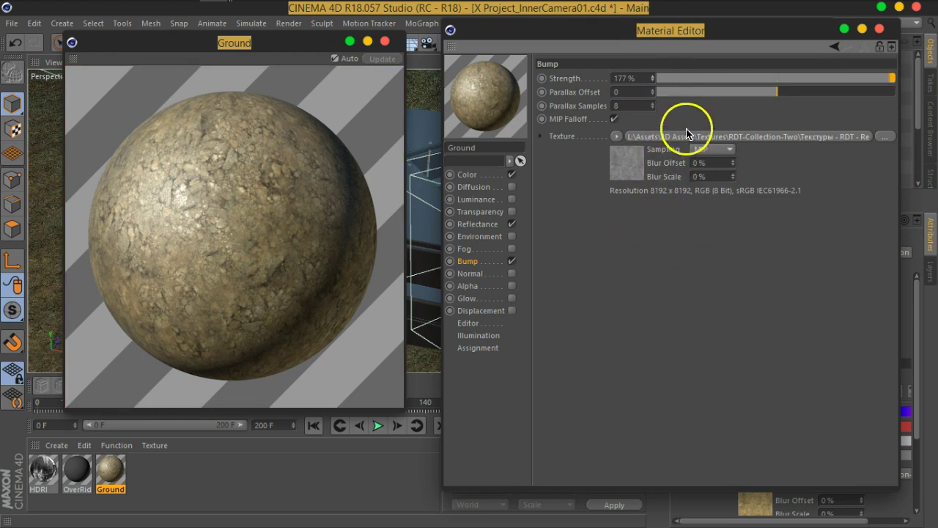
- Render a viewport preview of the bumped ground, and close the material's preview window and editor
drag(309, 47, 732, 100)
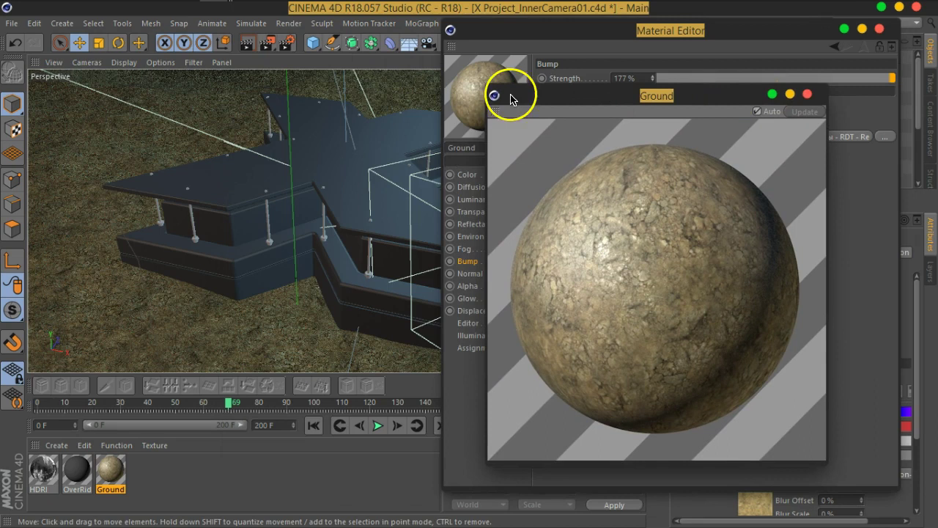
click(248, 44)
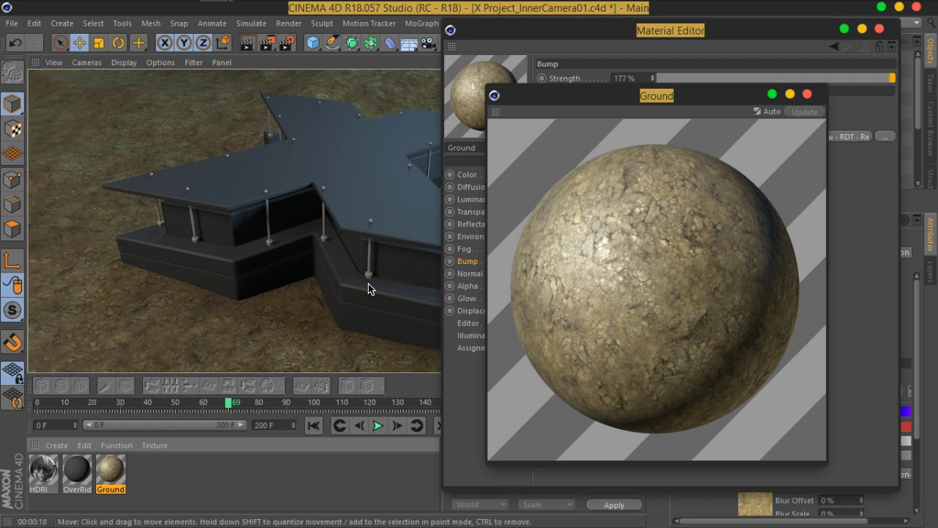
drag(676, 98, 394, 138)
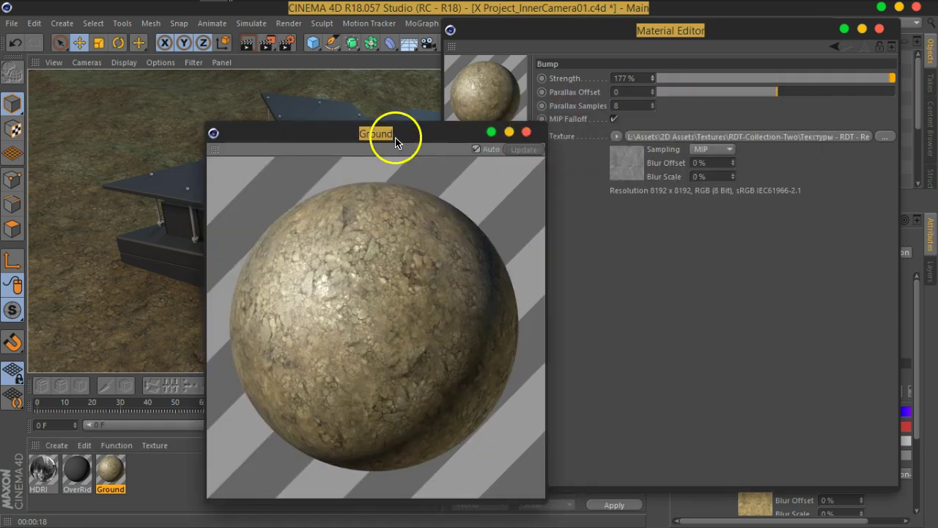
click(527, 132)
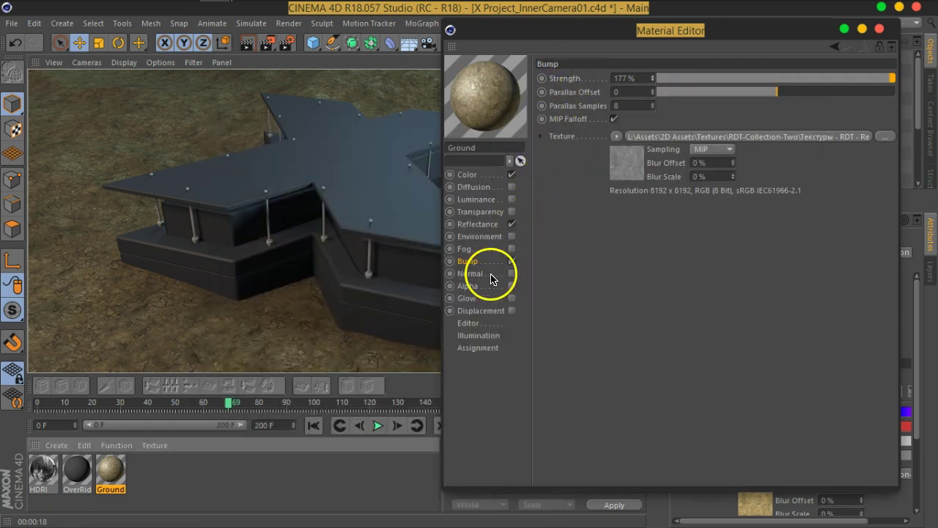
click(880, 29)
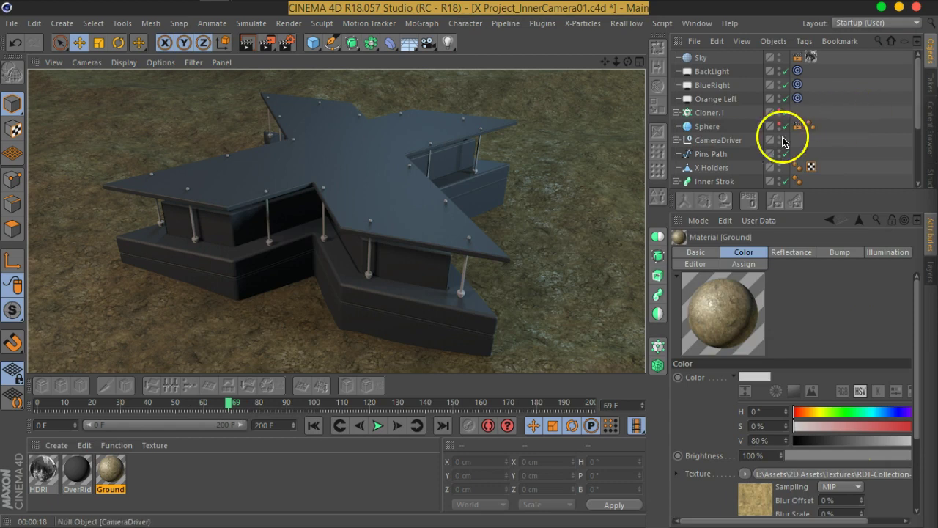
- Set the intensity of the spot light inside Cloner.1 to 20% and render the viewport
click(676, 112)
click(710, 126)
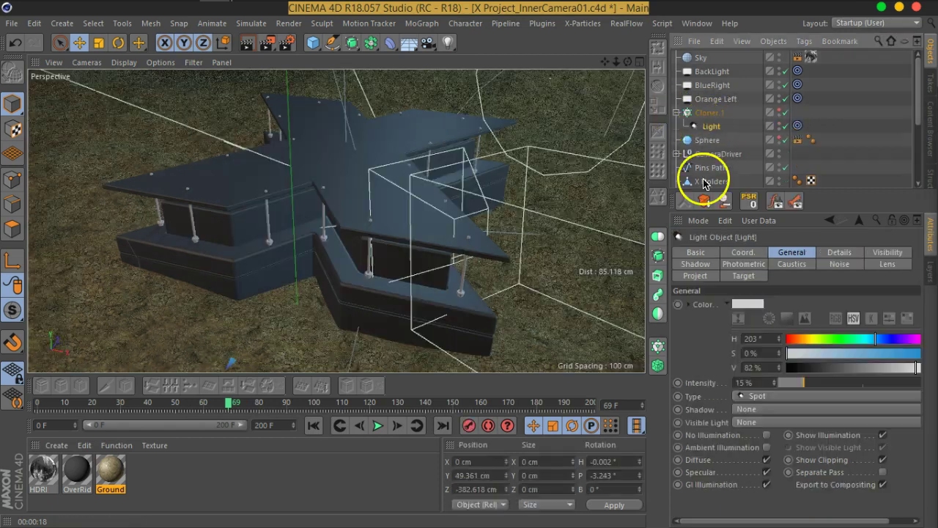
click(742, 382)
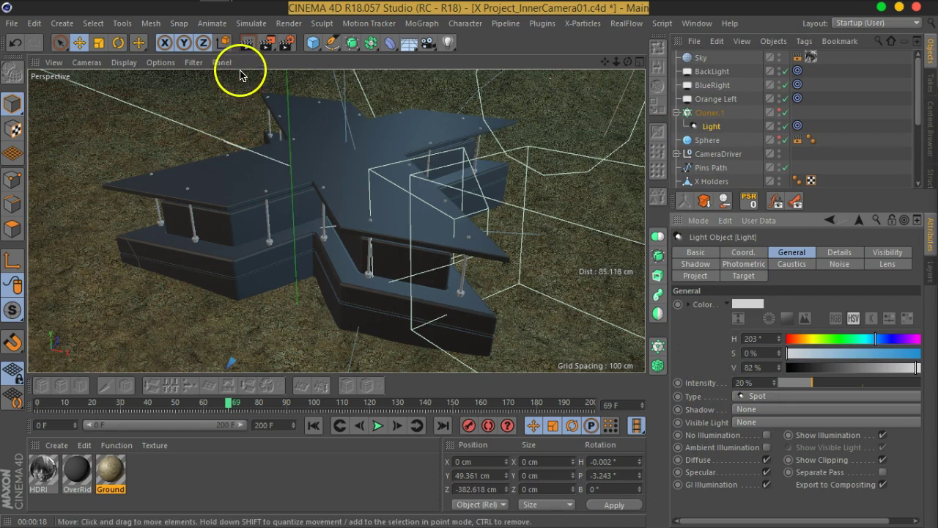
click(247, 44)
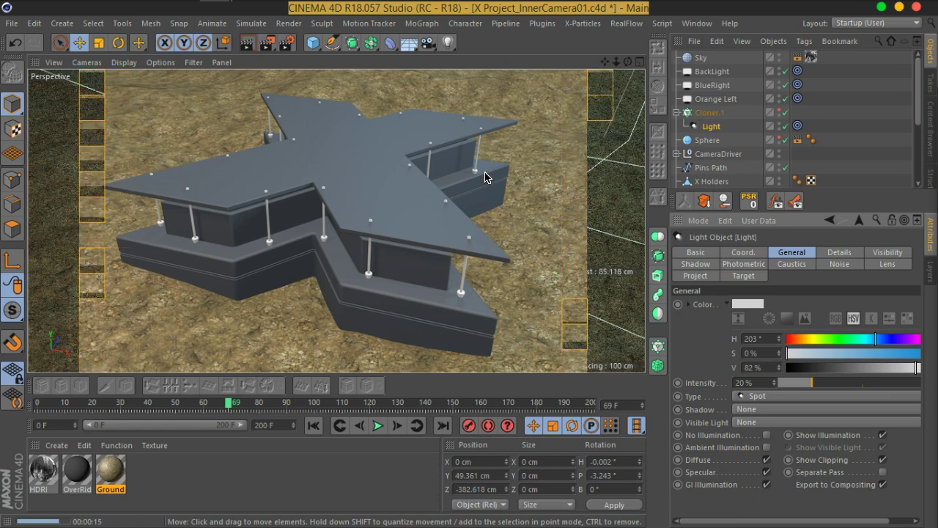
- Enable the Ground material's Normal channel and load SOIL-01_270cm_Normal_4k.jpg as its texture without copying it into the project
double_click(810, 180)
drag(623, 73, 606, 33)
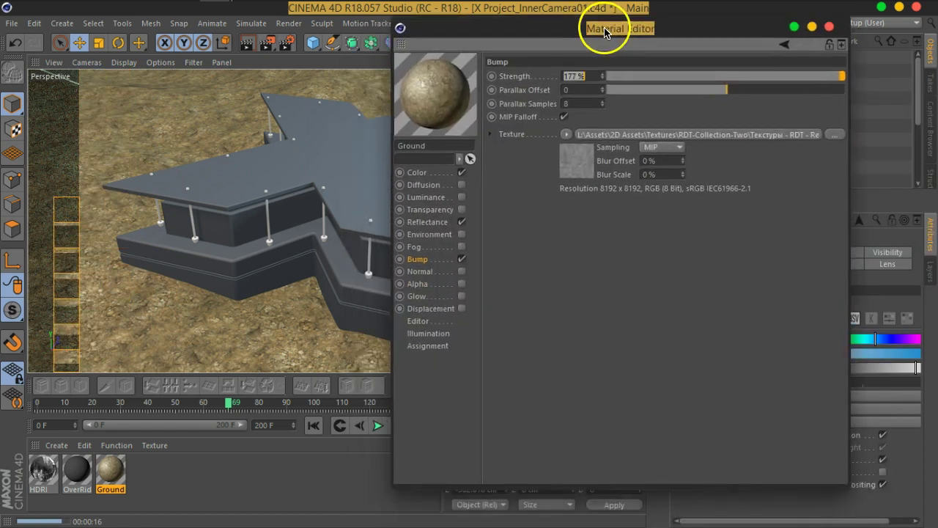
click(421, 271)
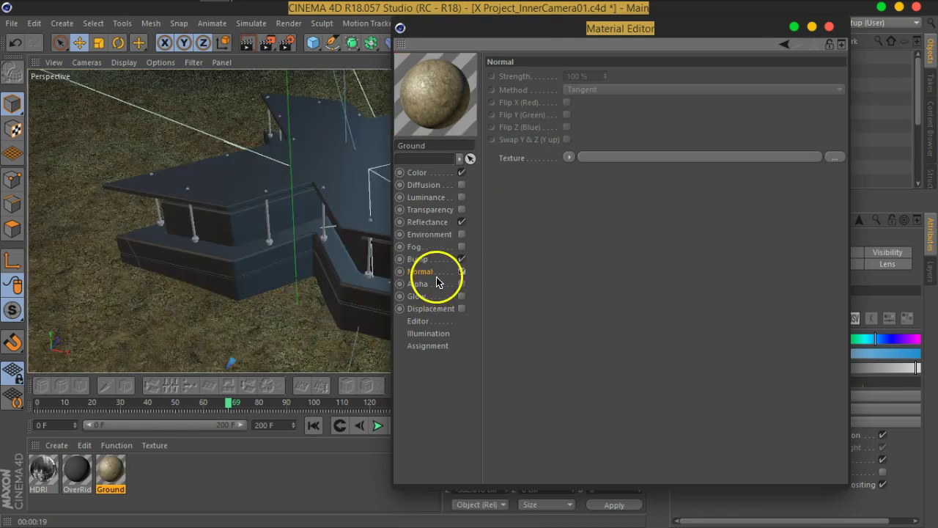
click(608, 156)
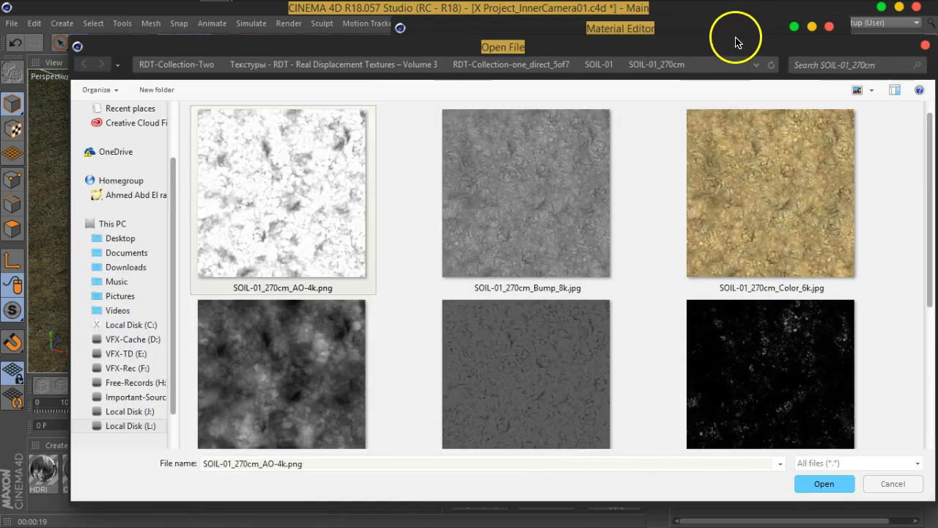
scroll(628, 143, down, 3)
click(308, 323)
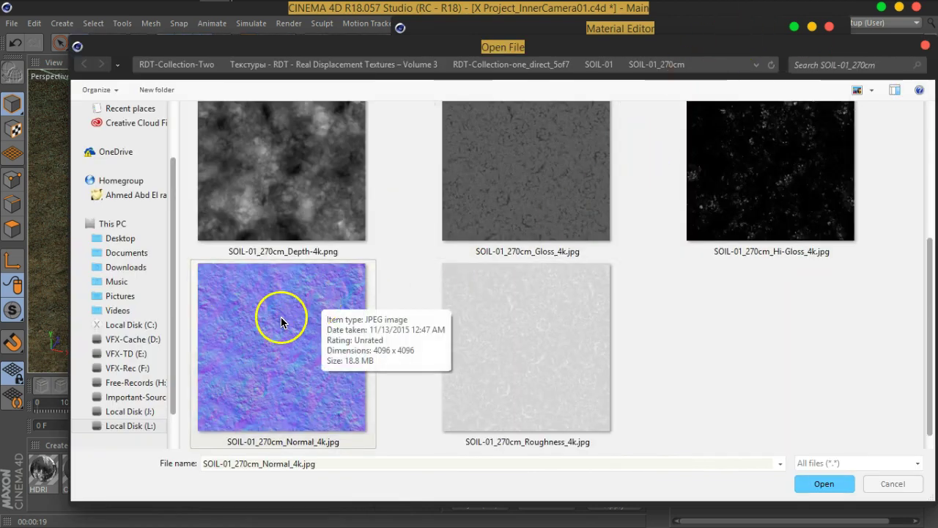
click(812, 484)
click(531, 319)
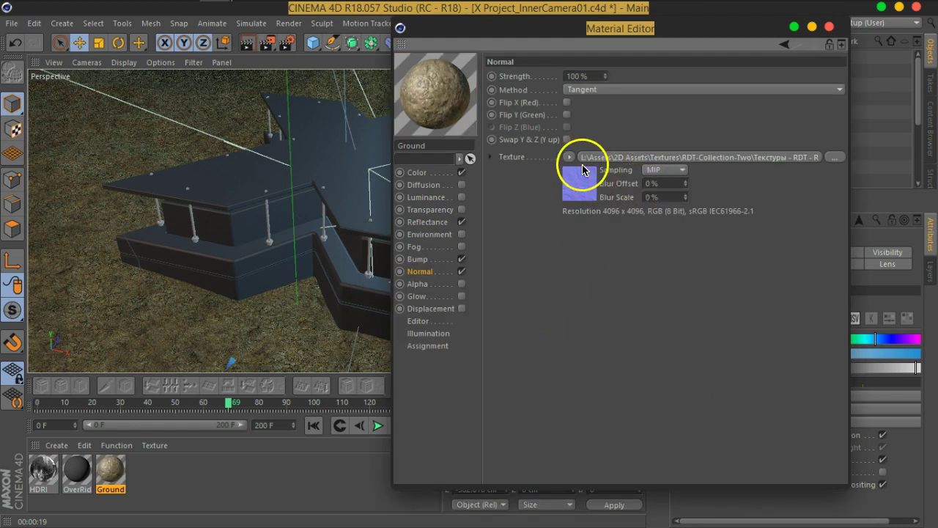
- Inspect the Ground material in an enlarged preview window, move the material editor aside and render the viewport
right_click(434, 60)
click(466, 33)
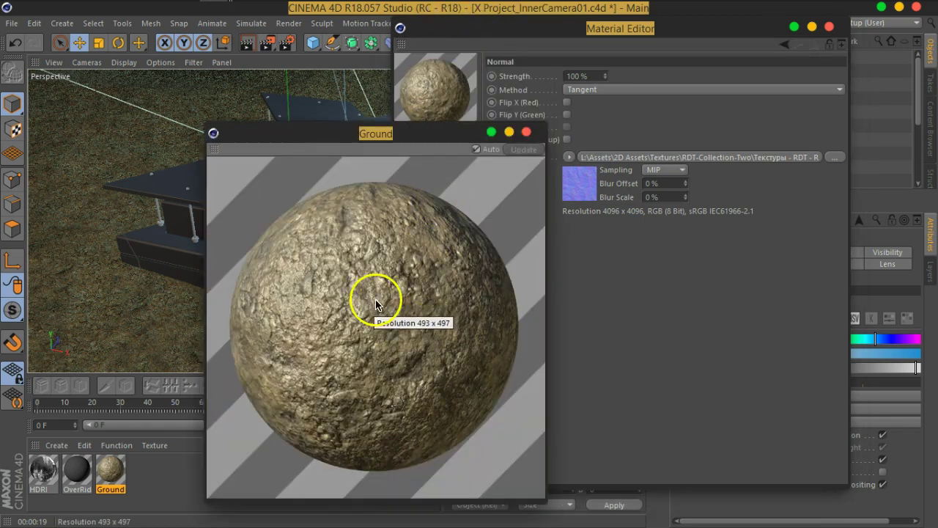
click(527, 134)
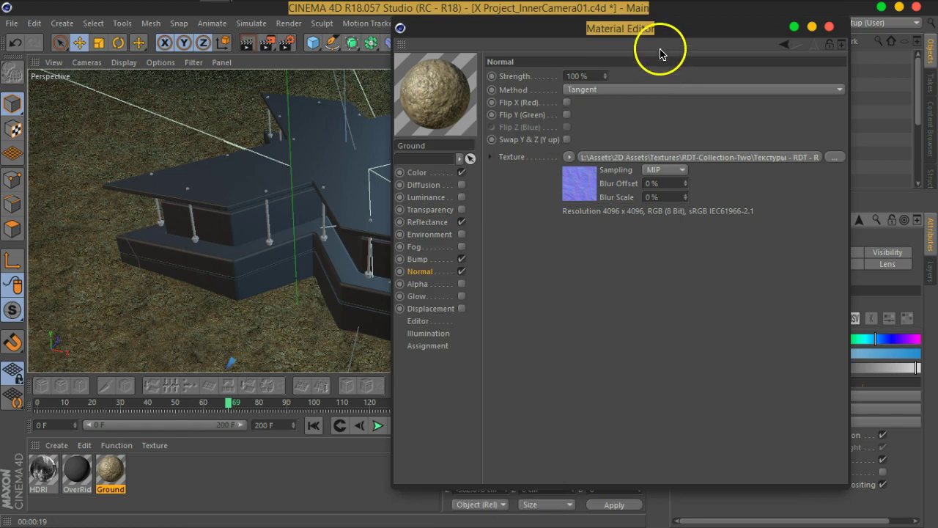
drag(656, 36, 935, 70)
click(249, 43)
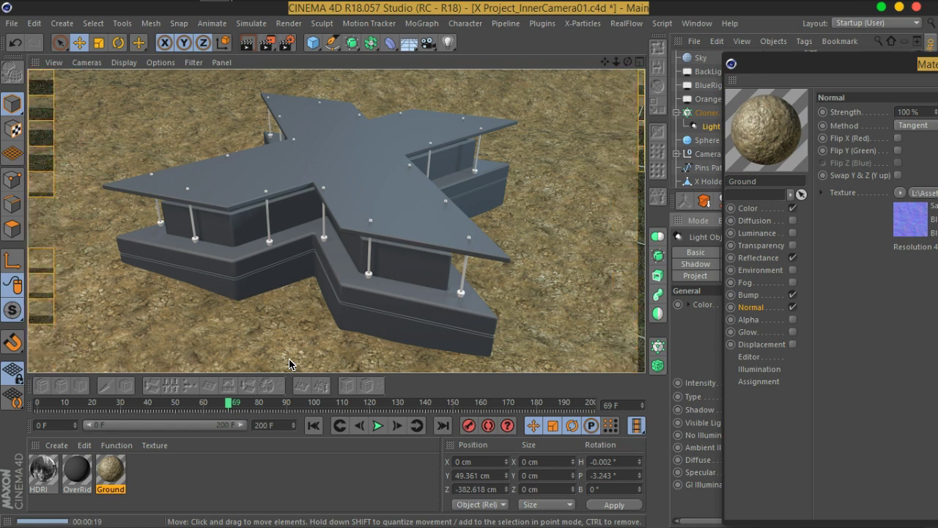
- Enable the Ground material's Displacement channel and load SOIL-01_270cm_Depth-4k.png as its texture without copying it into the project
drag(806, 66, 448, 40)
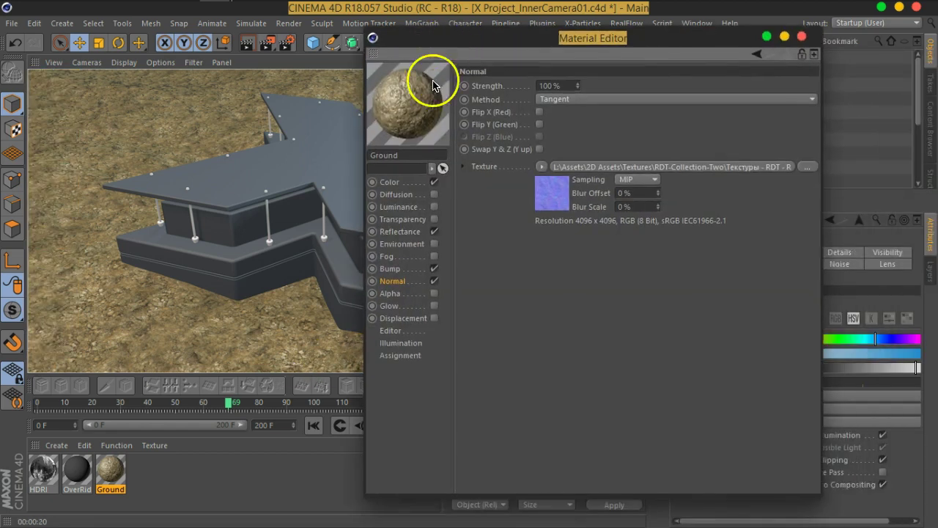
click(396, 318)
click(434, 318)
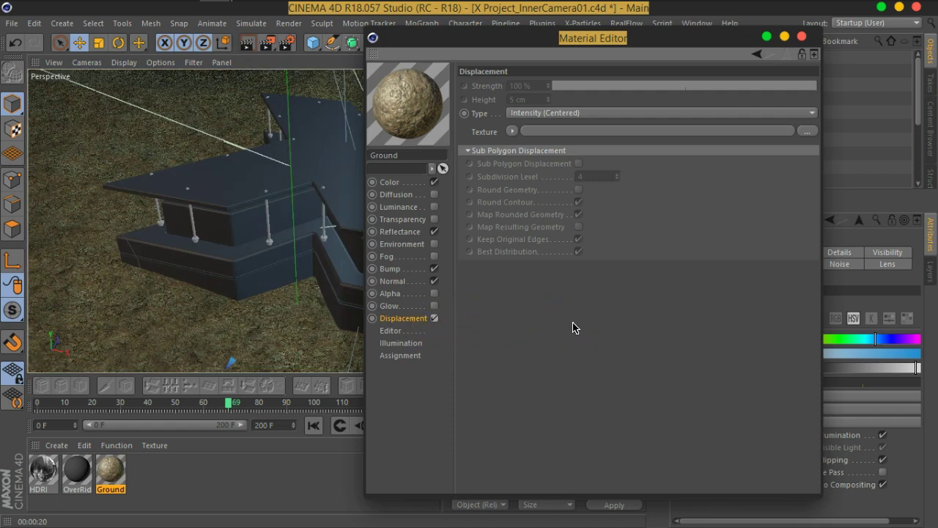
click(806, 130)
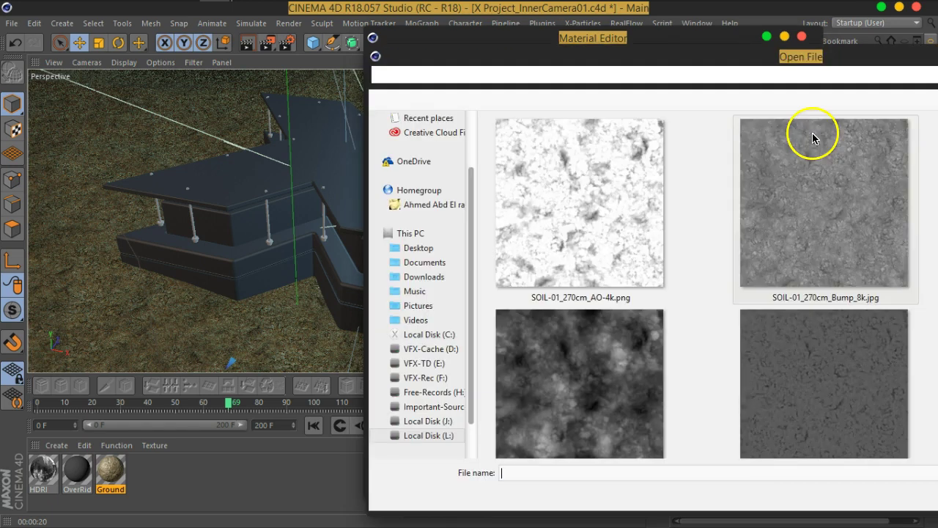
click(785, 253)
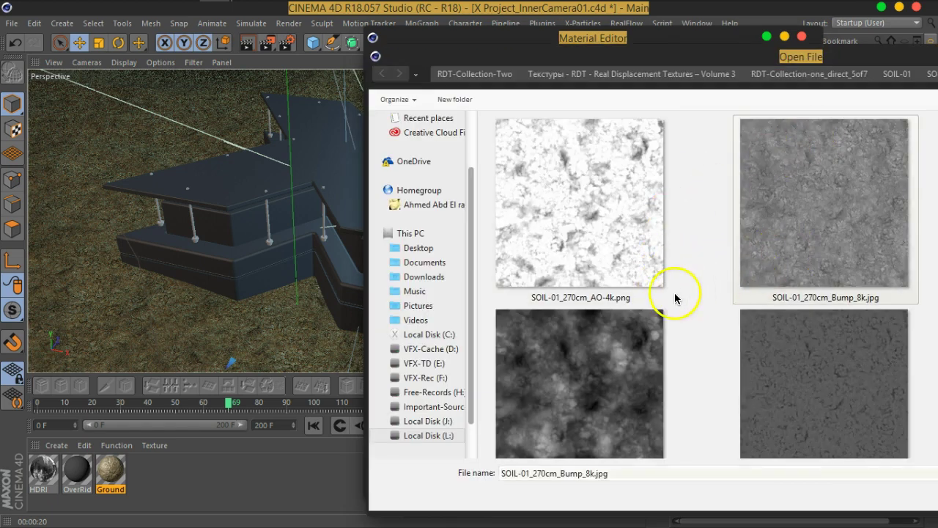
click(581, 355)
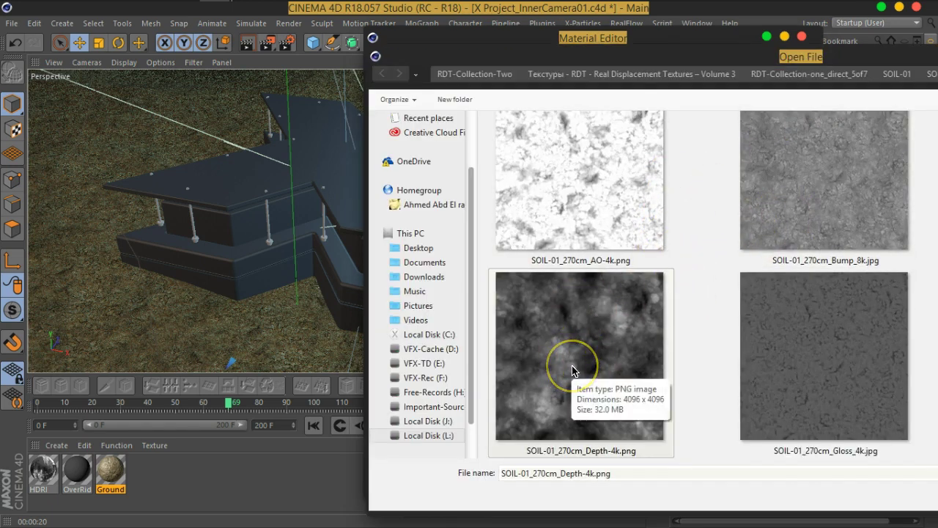
double_click(572, 370)
click(550, 317)
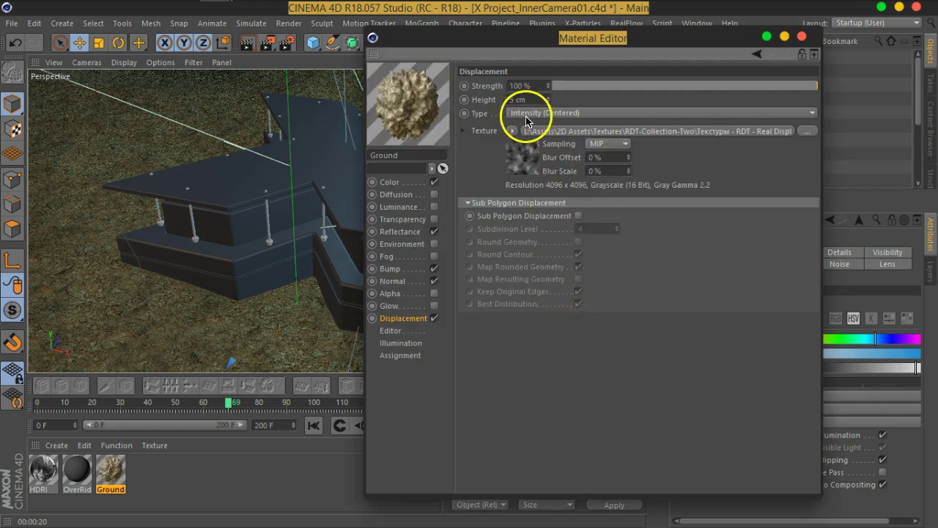
- Try Sub Polygon Displacement on the Ground material in a viewport render, switch it back off and close the material editor
drag(542, 45, 629, 35)
click(665, 204)
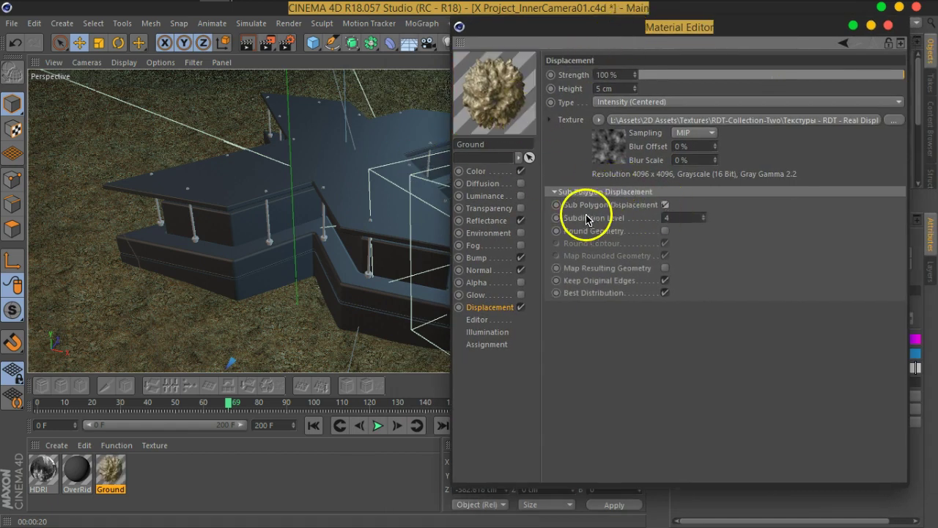
click(247, 43)
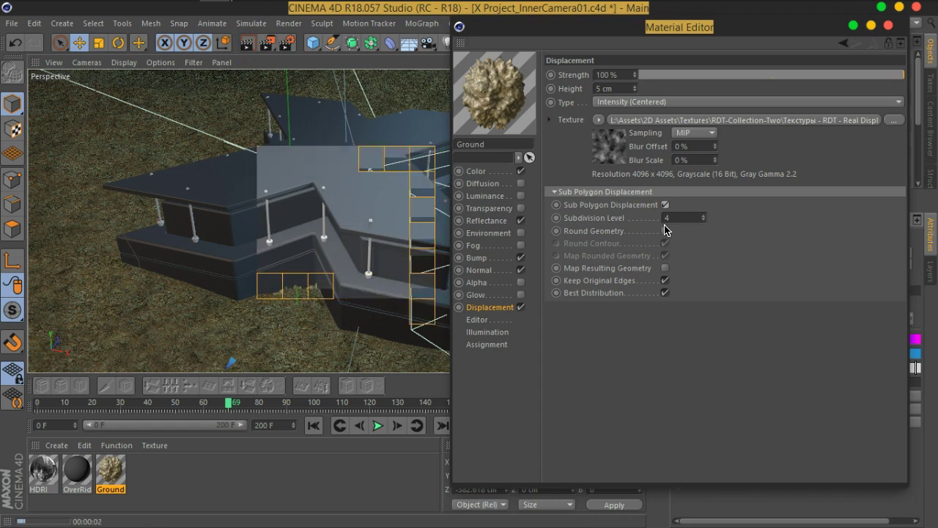
click(671, 243)
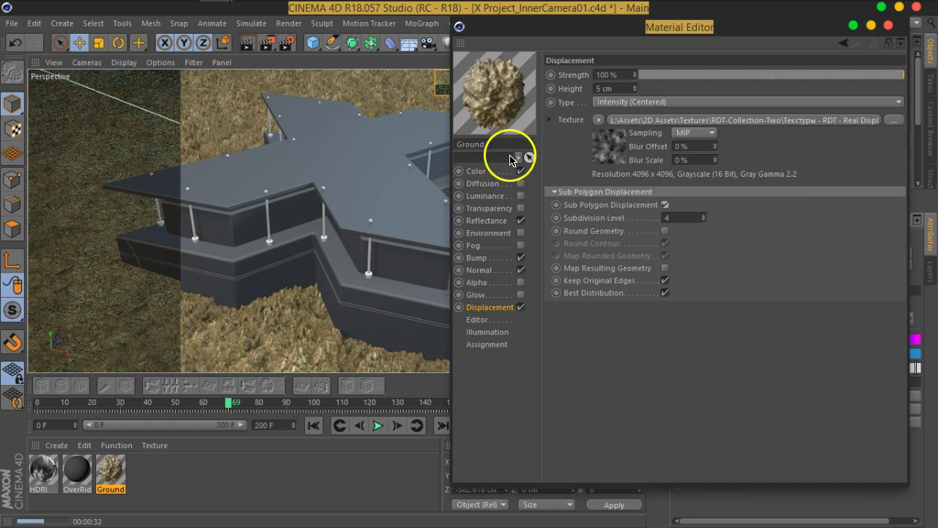
click(665, 204)
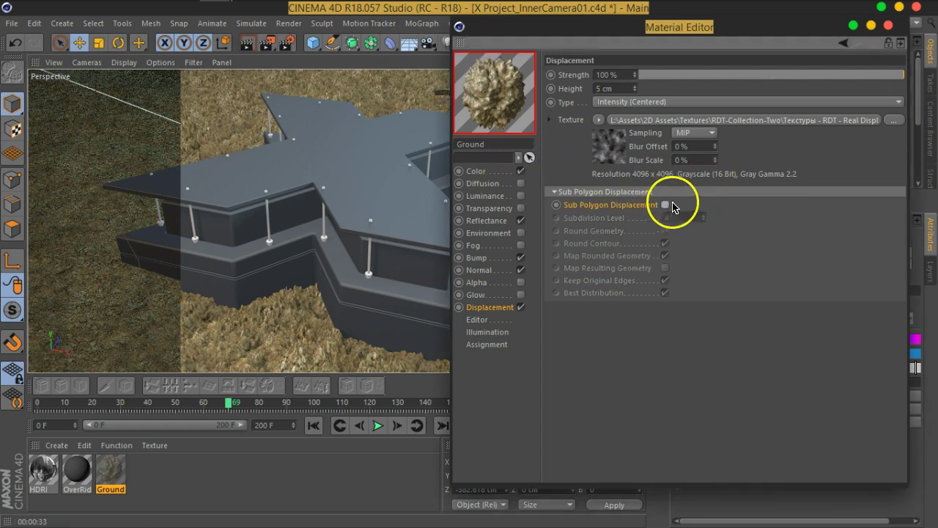
click(889, 44)
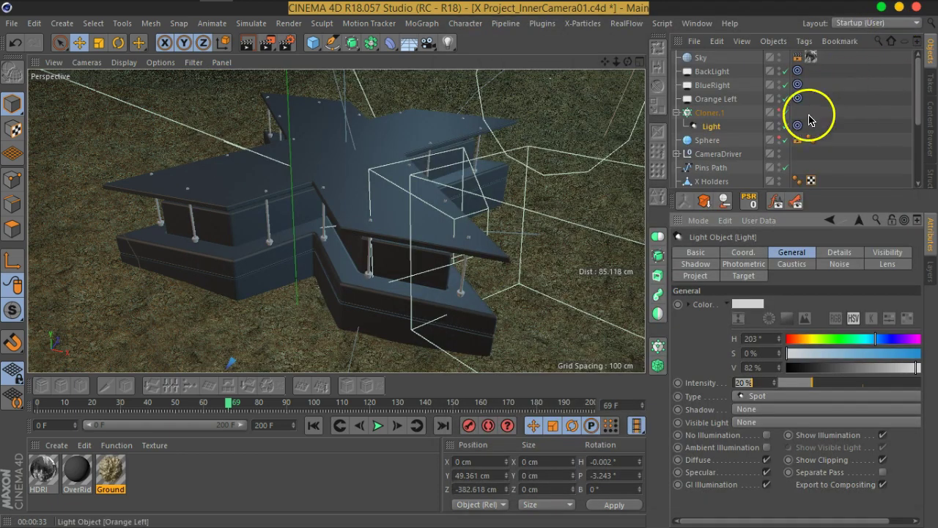
- Set the Landscape's Ground texture projection scale to 100 cm in X, Y and Z using texture axis mode, and render the viewport
scroll(814, 165, down, 4)
click(811, 182)
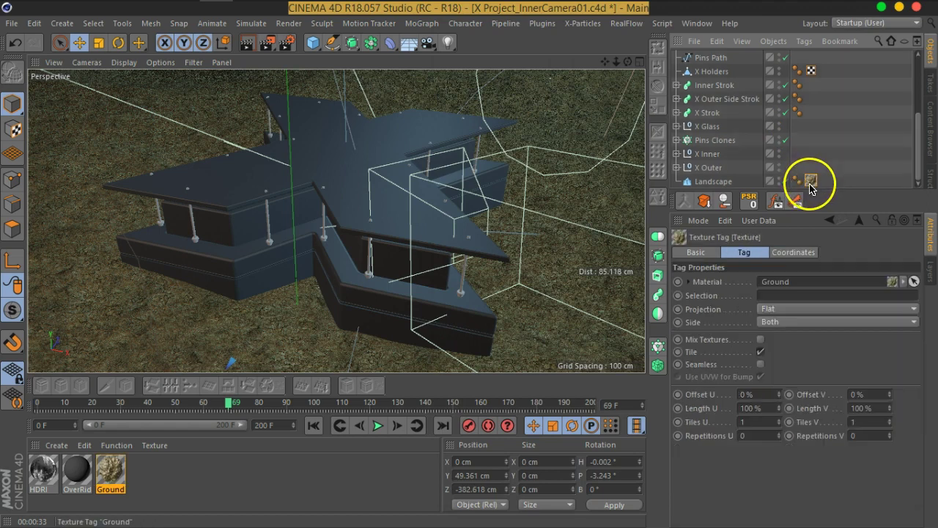
click(13, 129)
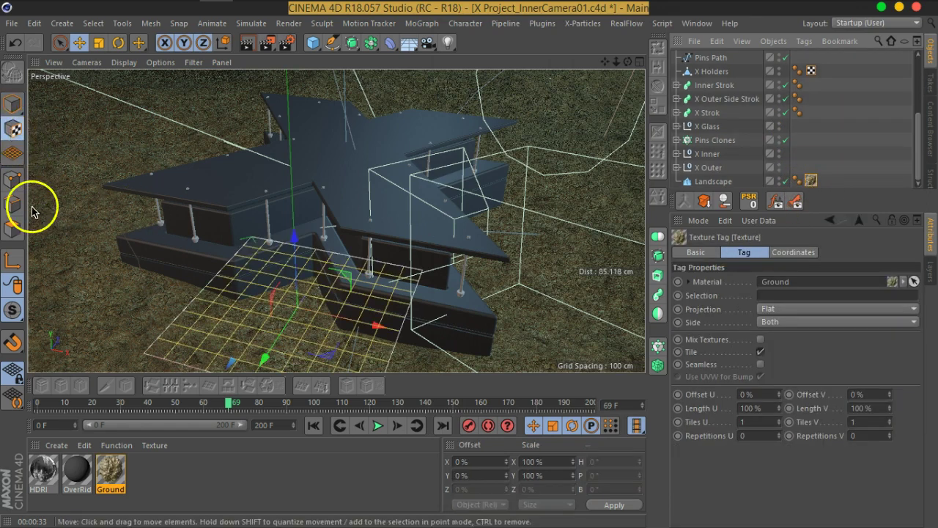
click(13, 261)
click(558, 461)
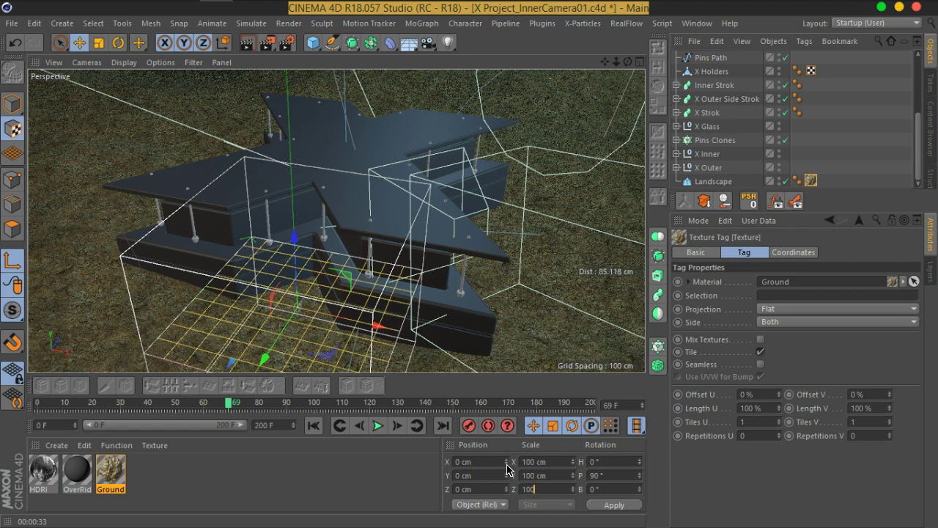
key(Return)
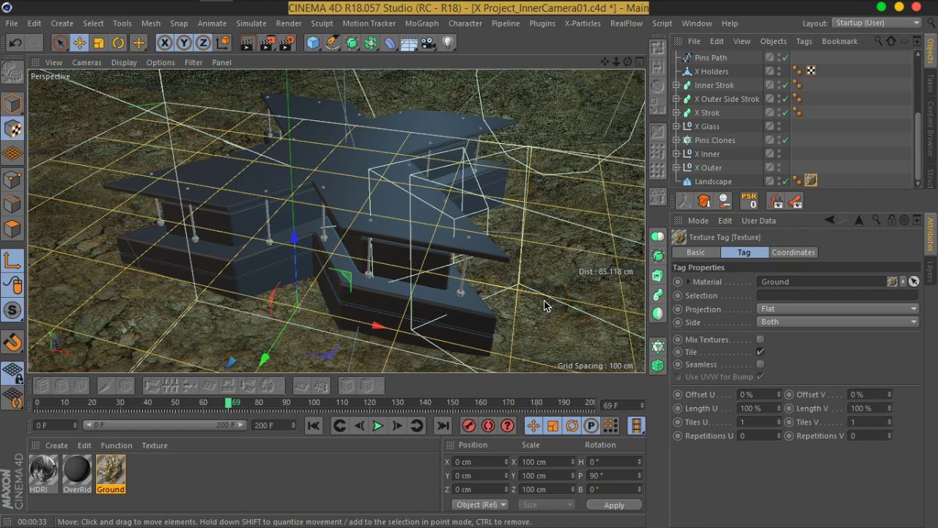
click(247, 42)
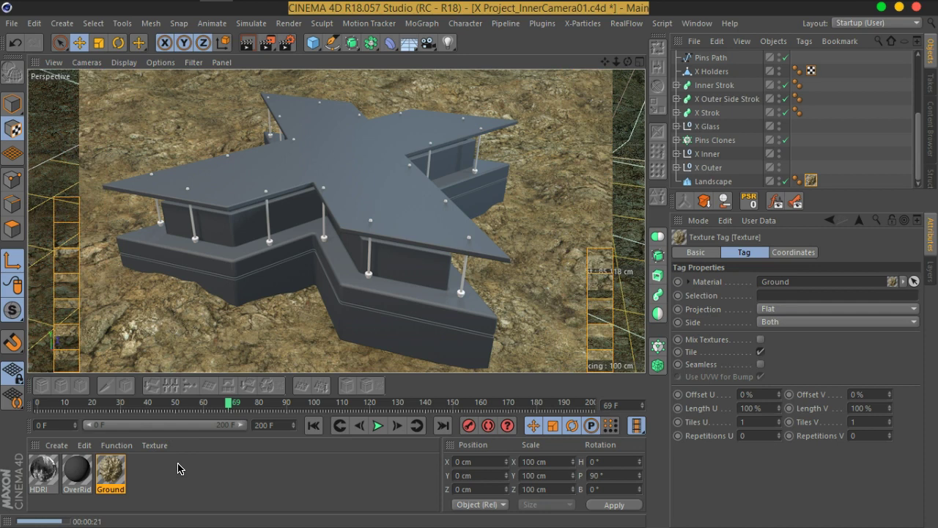
- Change the Ground material's displacement type to Intensity and render the viewport
double_click(111, 470)
drag(456, 75, 662, 34)
click(605, 110)
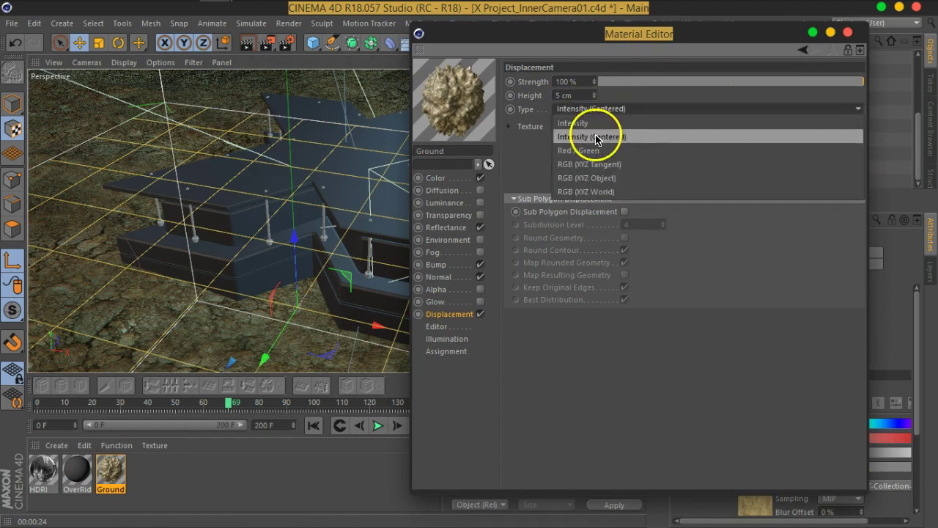
click(600, 119)
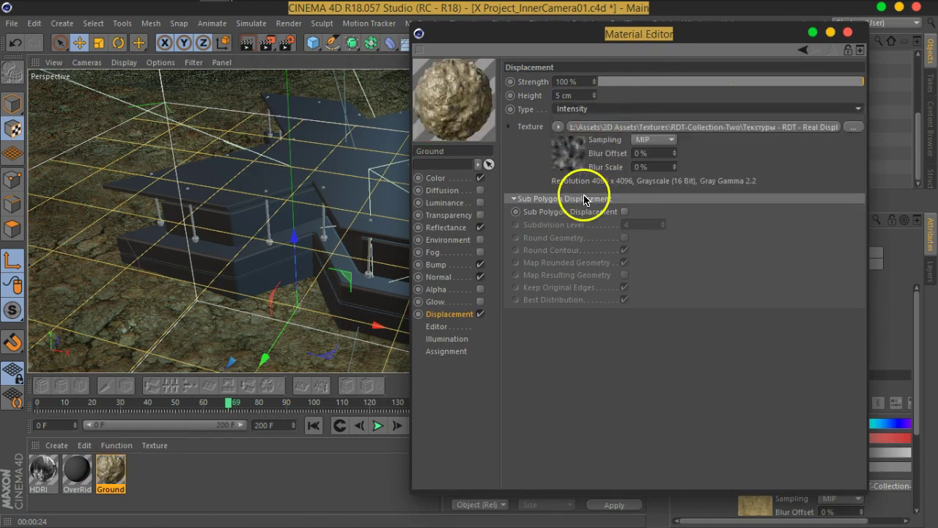
click(244, 42)
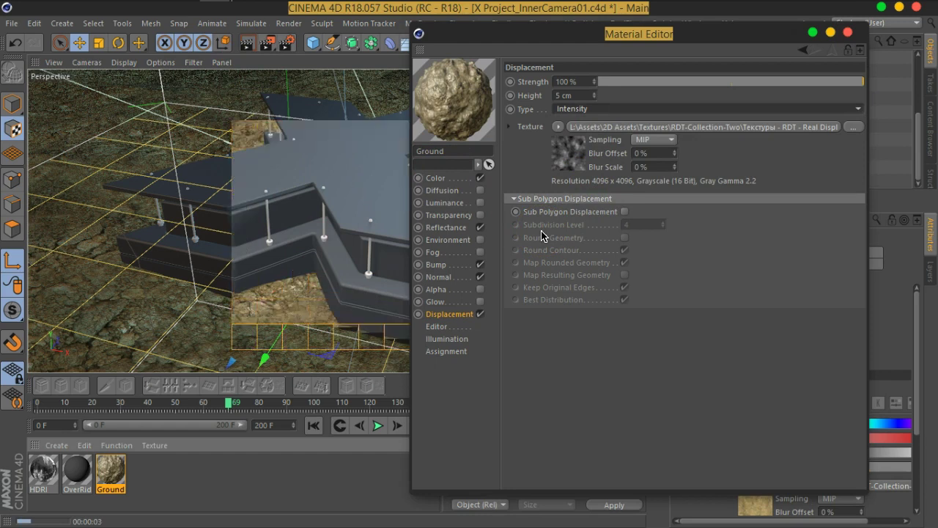
- Enable Sub Polygon Displacement on the Ground material, set the displacement height to 15 cm, render the viewport and close the material editor
click(624, 212)
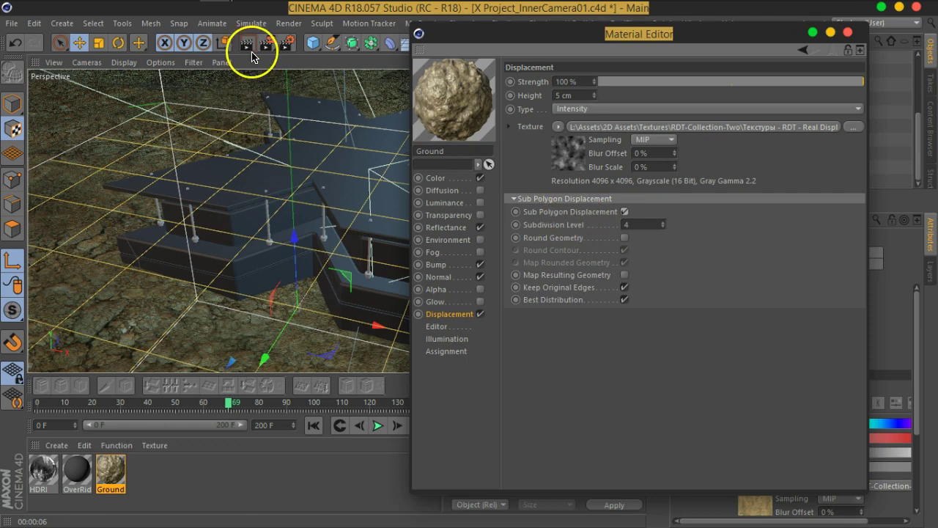
click(249, 42)
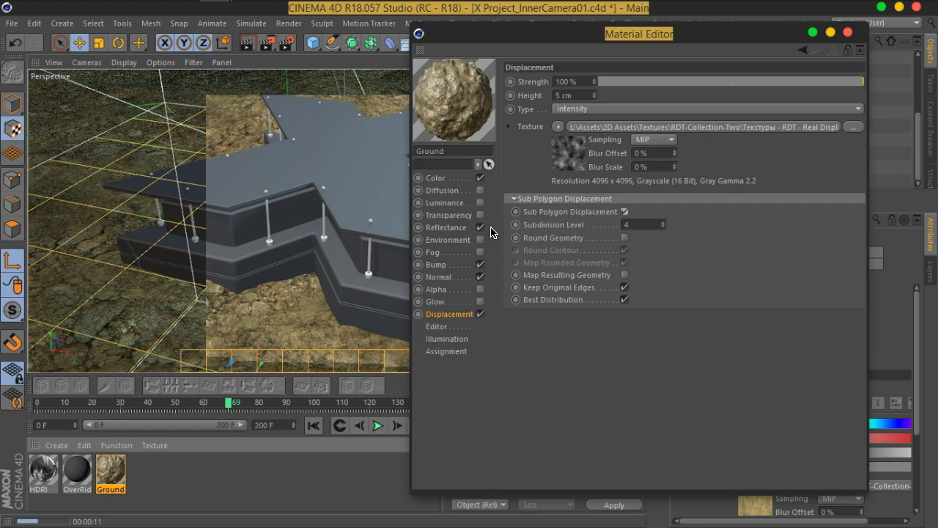
click(579, 96)
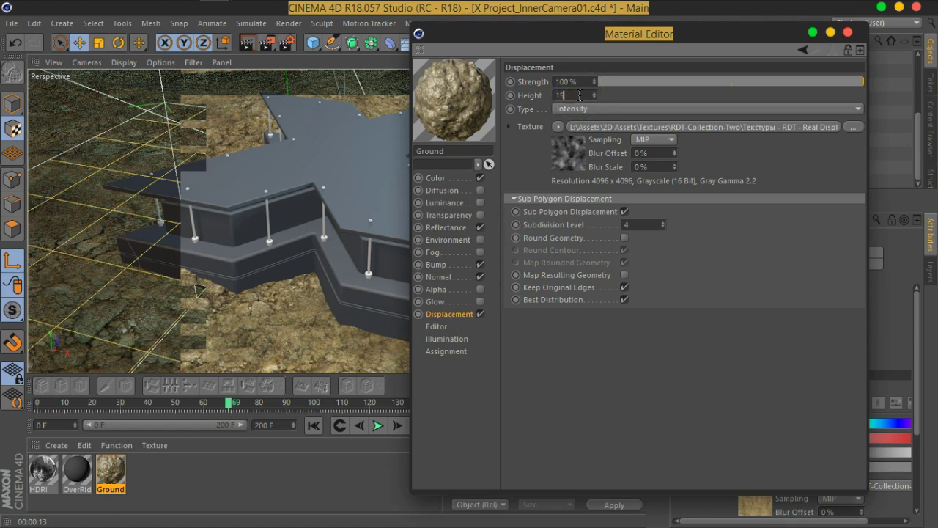
click(248, 42)
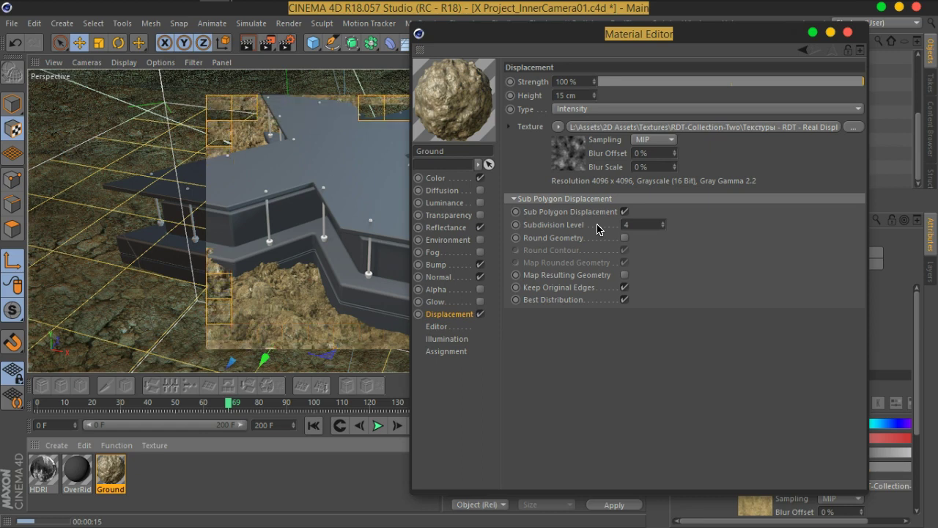
drag(563, 39, 678, 48)
key(alt+F4)
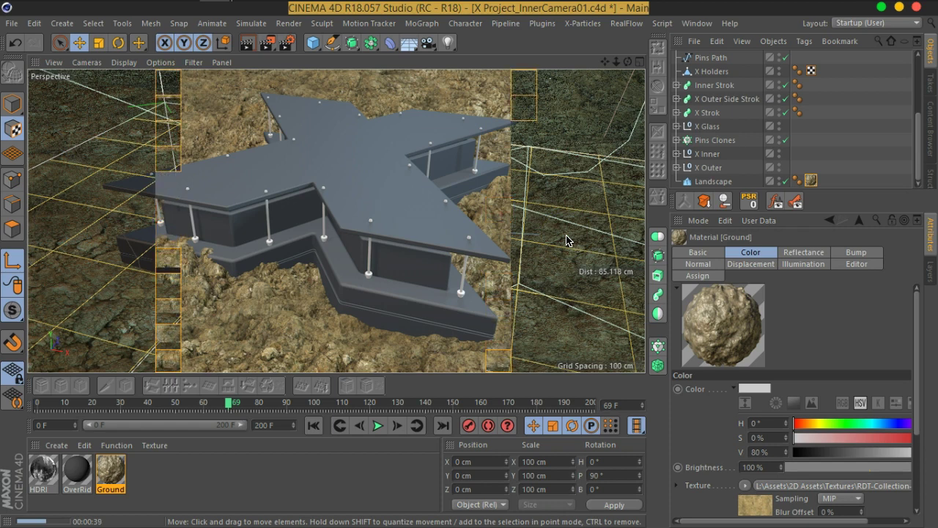
click(543, 256)
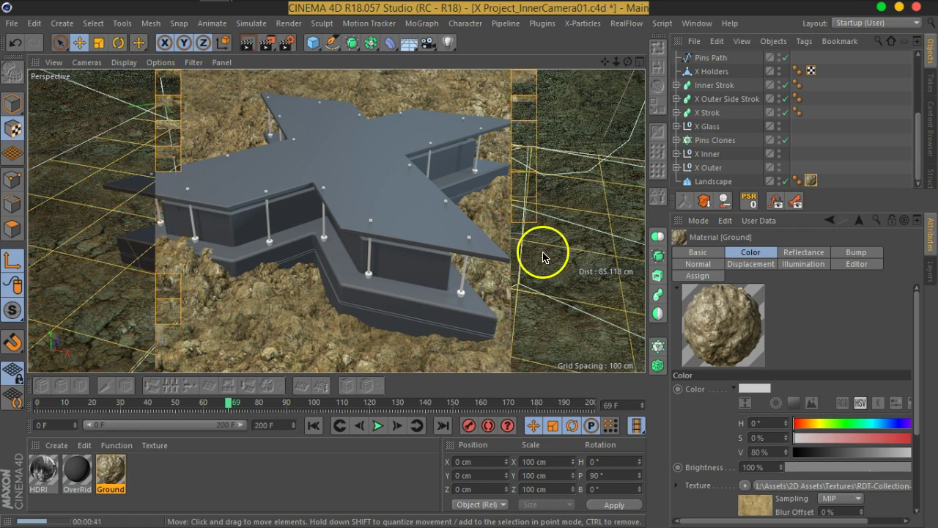